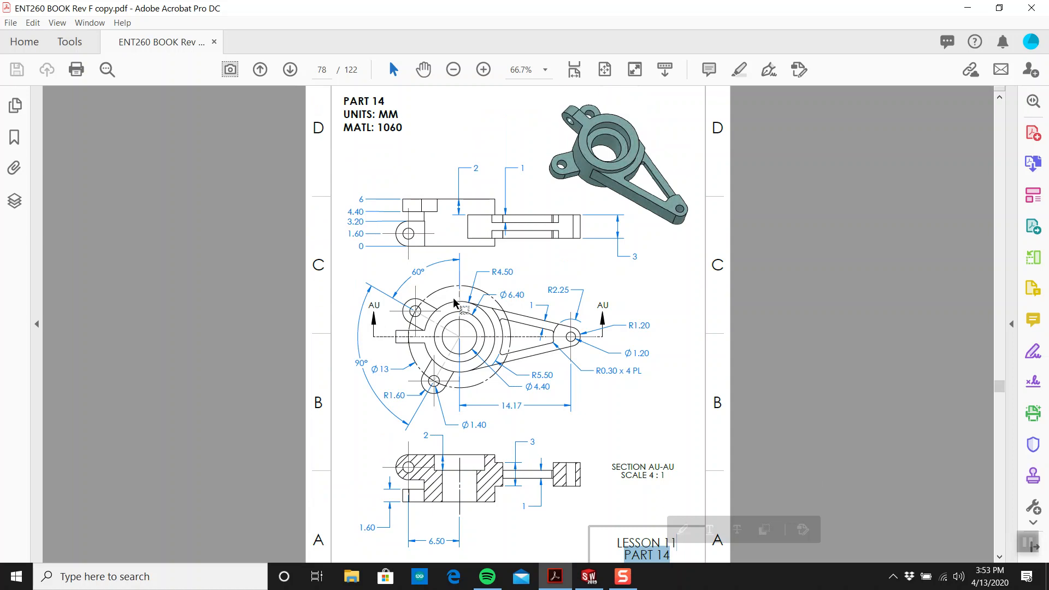
Step: Switch to SOLIDWORKS and create a new part document with its units set to MMGS
click(650, 284)
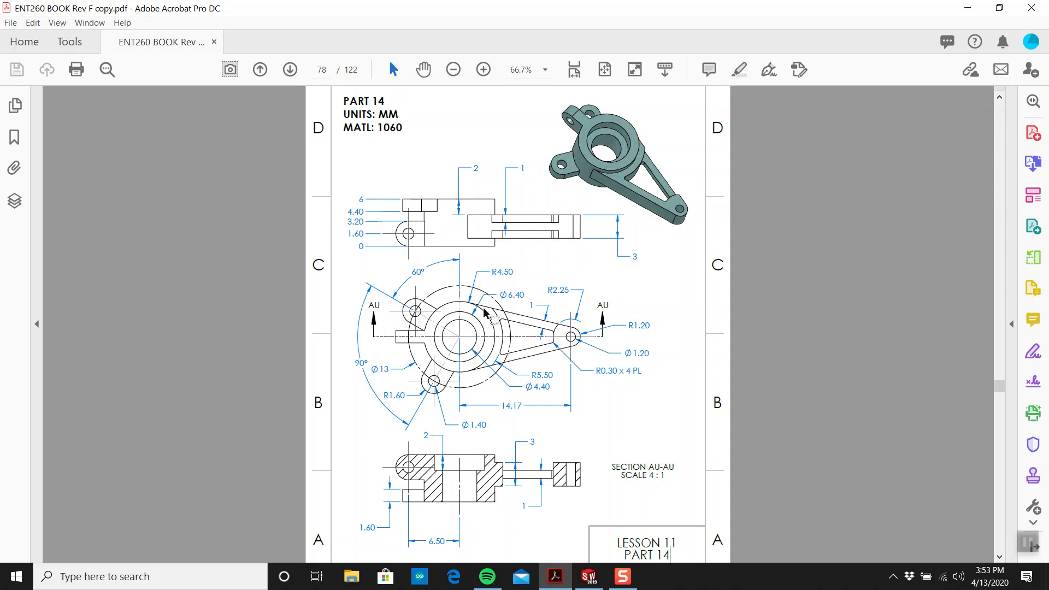
click(594, 583)
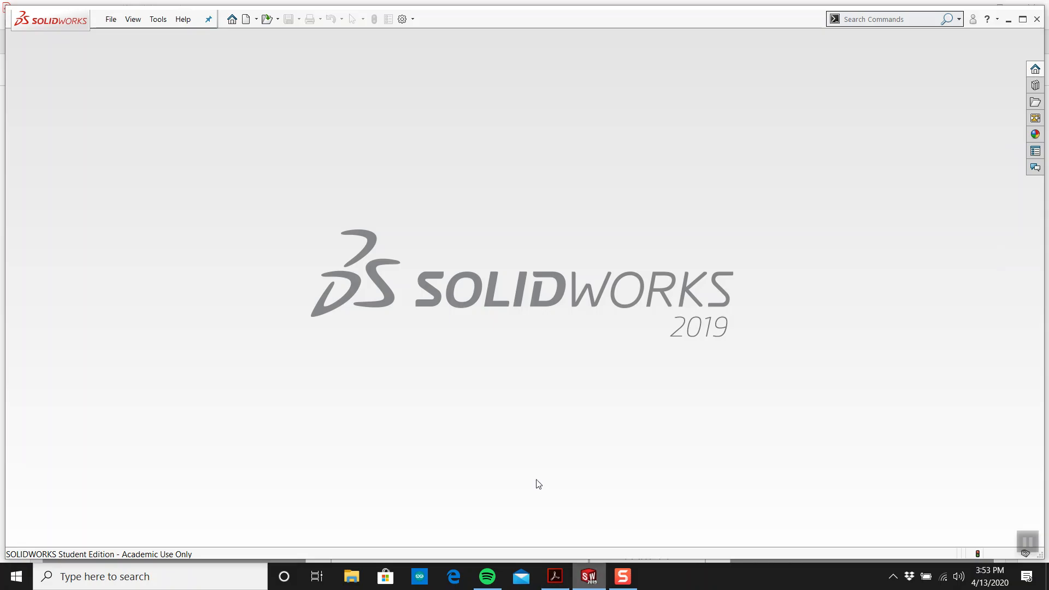
click(111, 19)
click(135, 38)
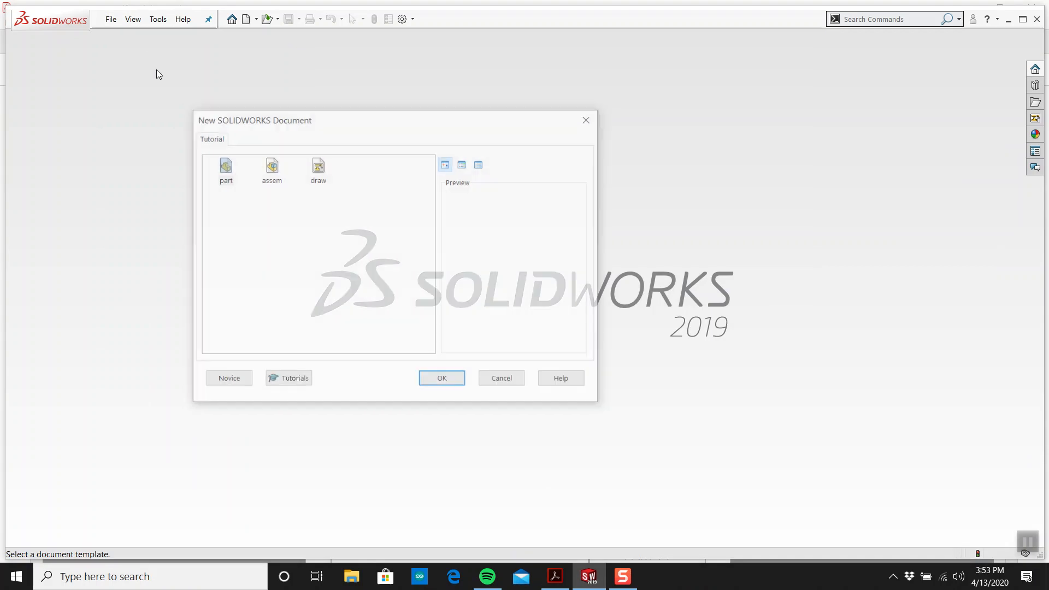
click(438, 378)
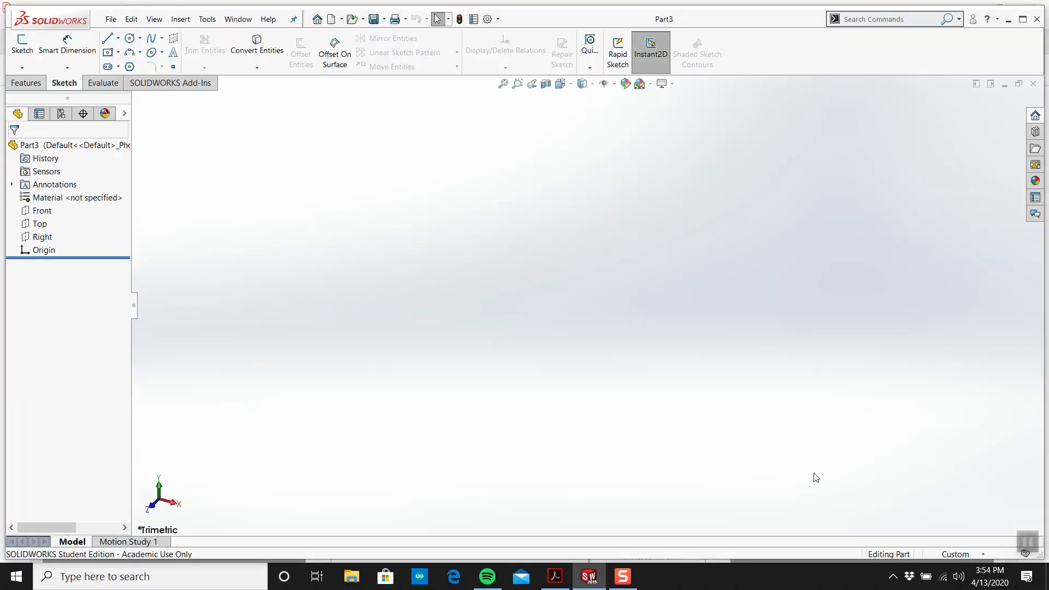
click(960, 555)
click(929, 491)
Step: Sketch three concentric circles centred on the origin on the Top plane, the outermost about 65 mm in diameter
click(22, 49)
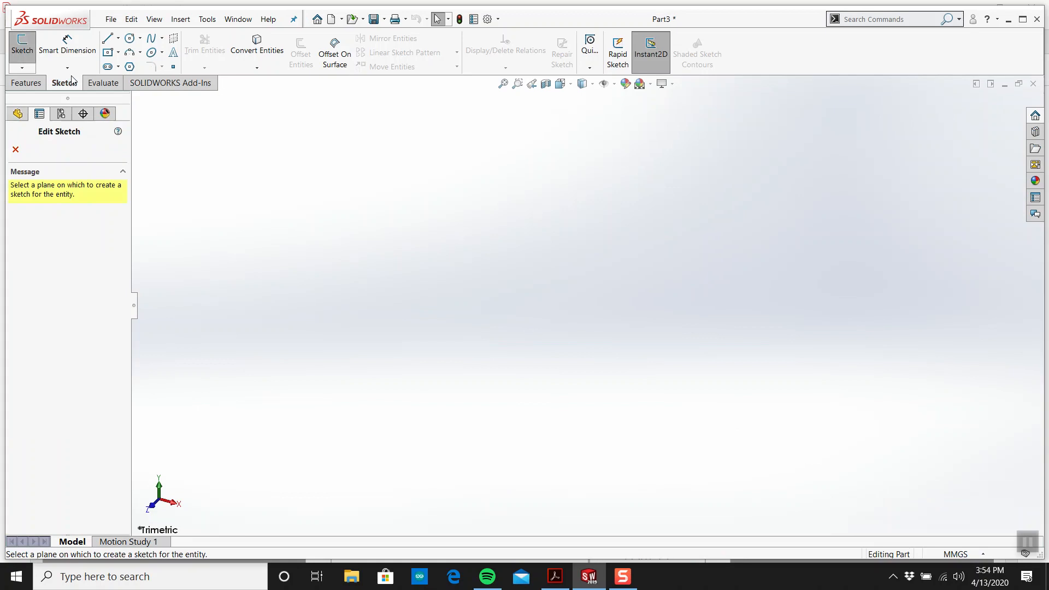
click(524, 311)
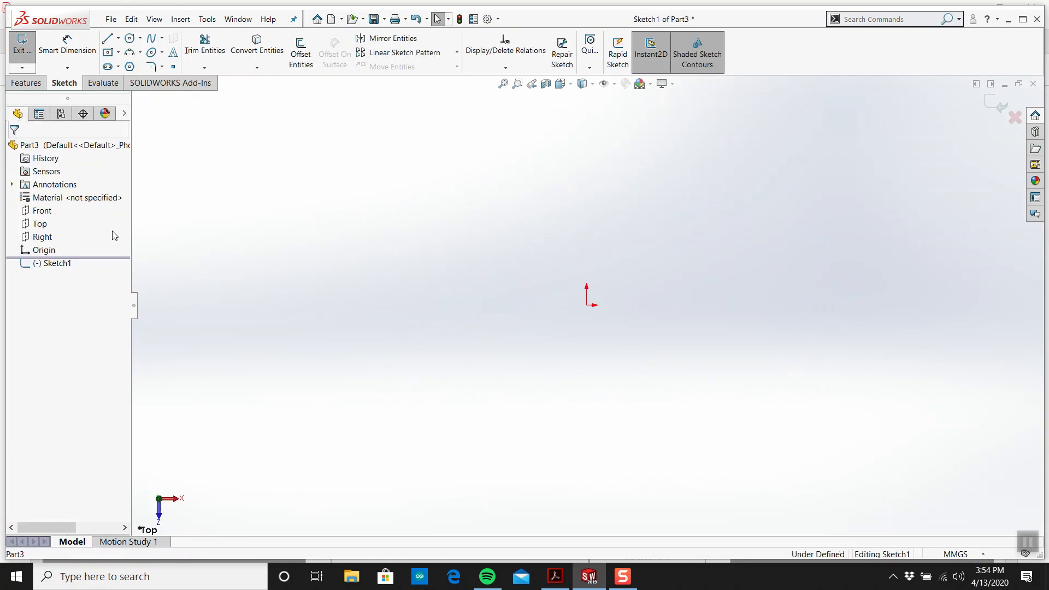
click(129, 38)
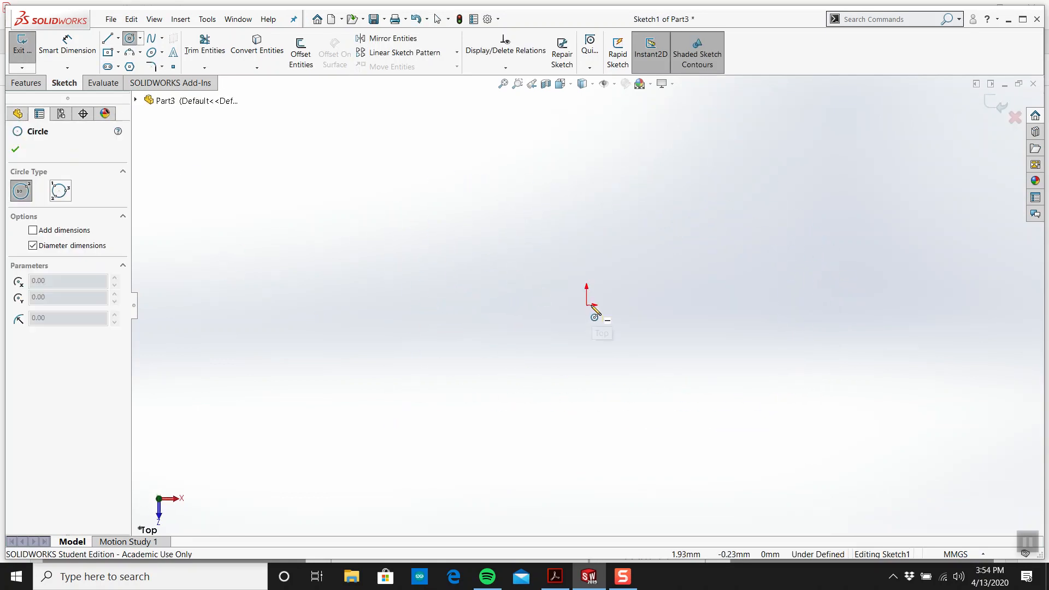
mouse_move(588, 305)
mouse_down()
mouse_move(604, 394)
mouse_move(601, 385)
mouse_up()
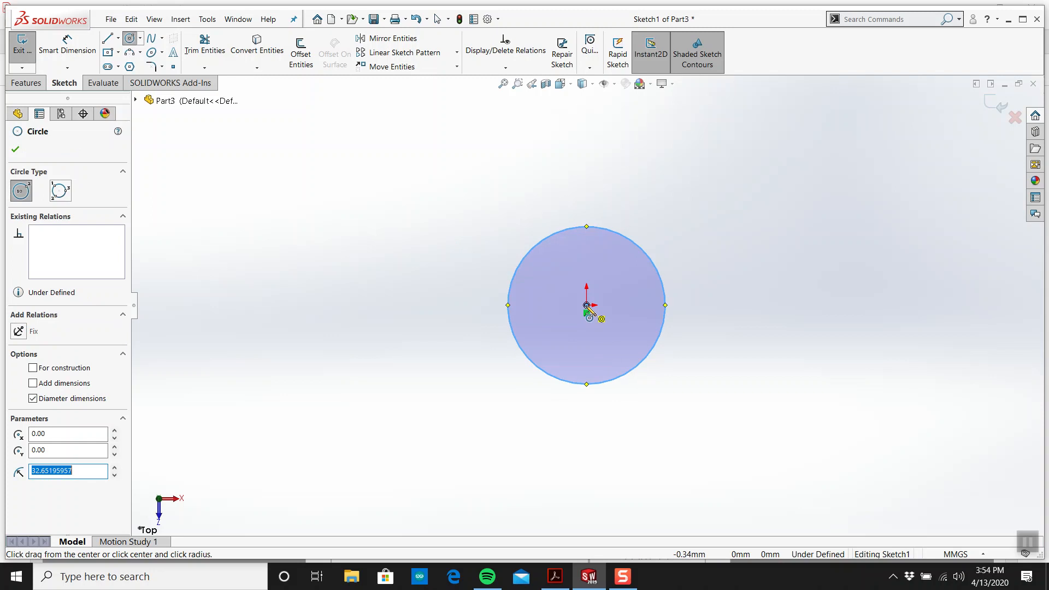
click(597, 353)
click(586, 305)
click(566, 306)
key(Escape)
Step: Dimension the outermost circle's diameter to 9 mm
click(67, 45)
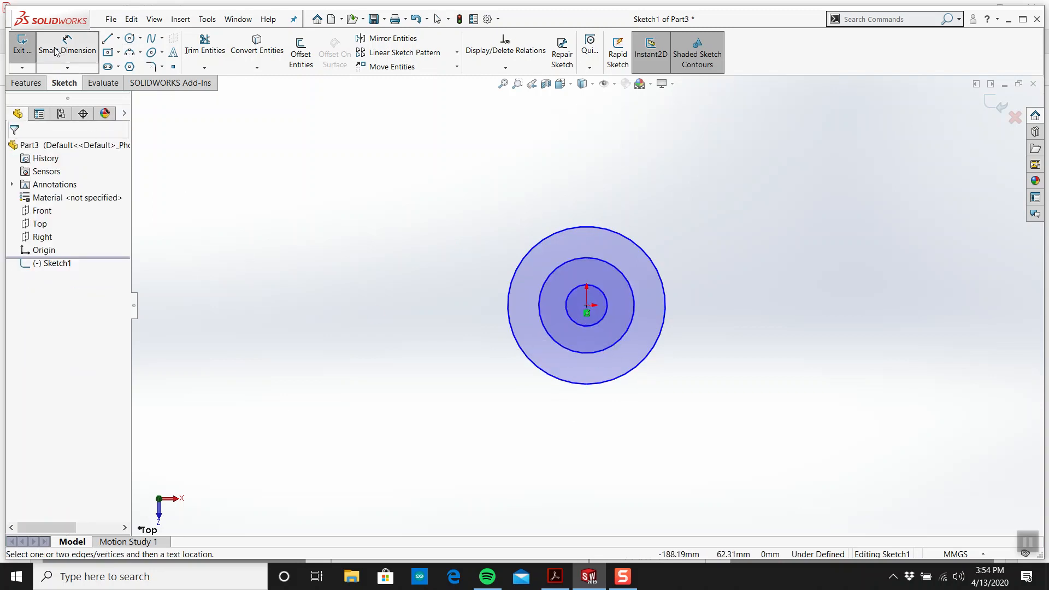
click(602, 230)
click(447, 190)
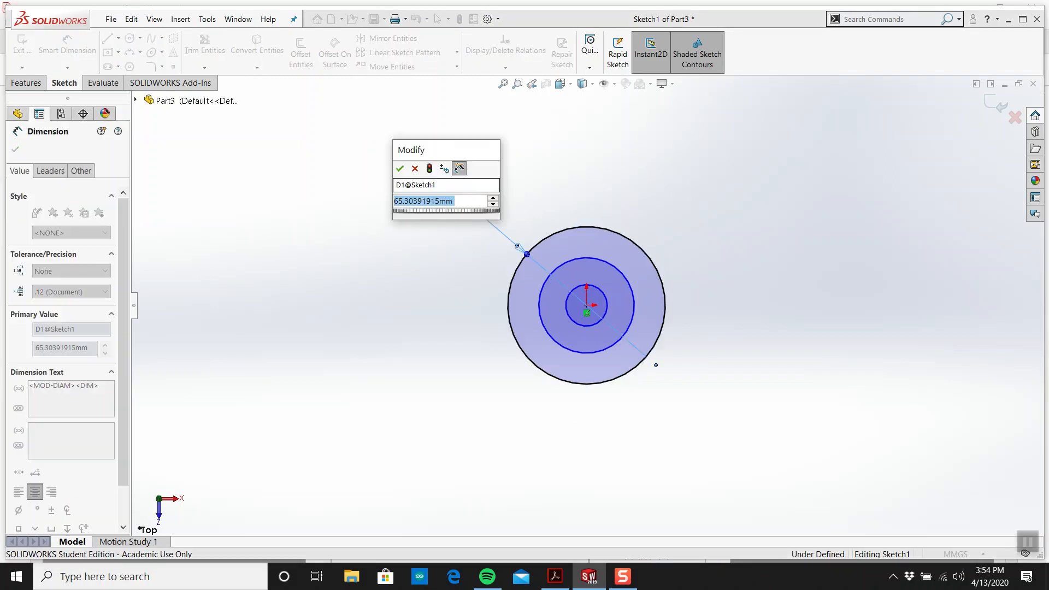
text(9)
key(Return)
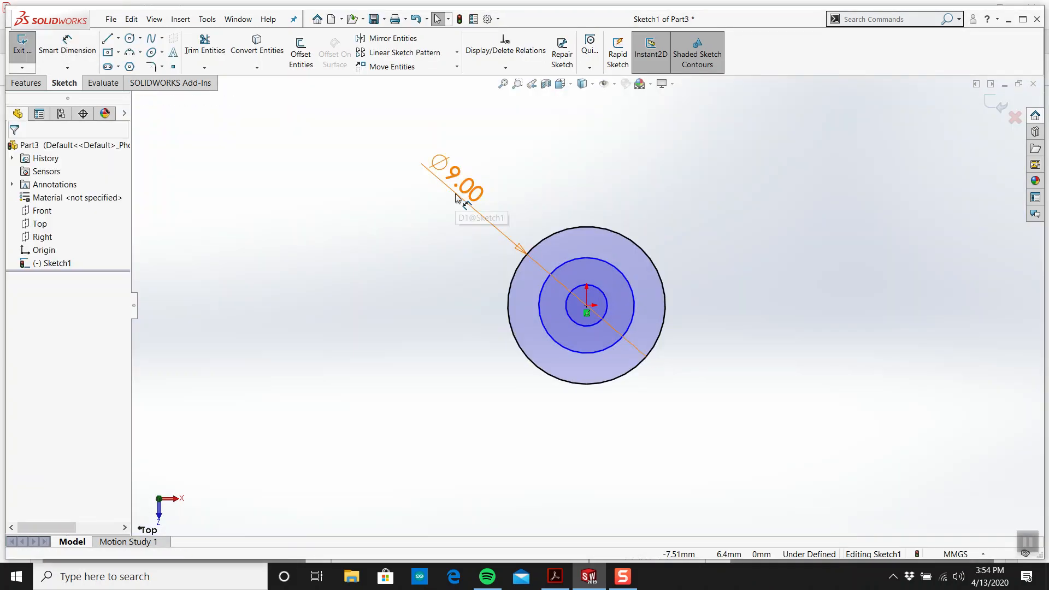
Step: Dimension the middle circle's diameter to 6.4 mm
click(68, 47)
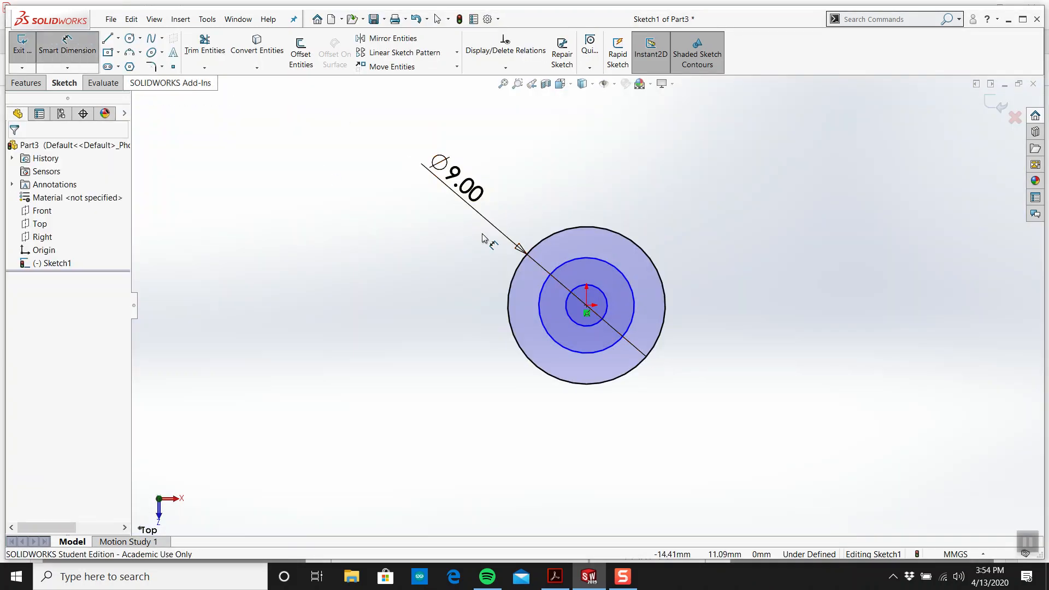
click(595, 262)
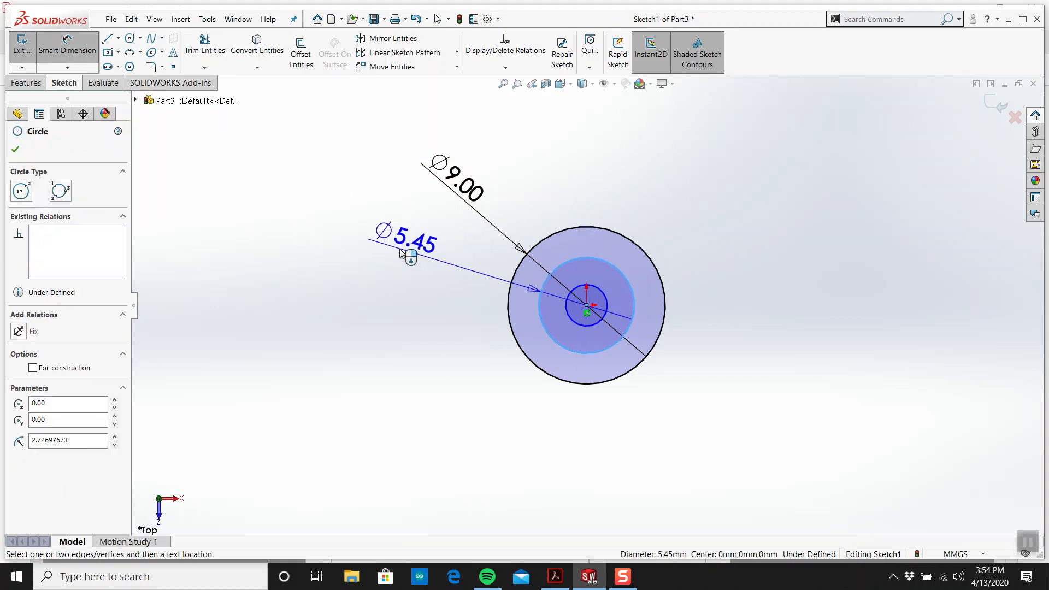
click(402, 251)
text(6.4)
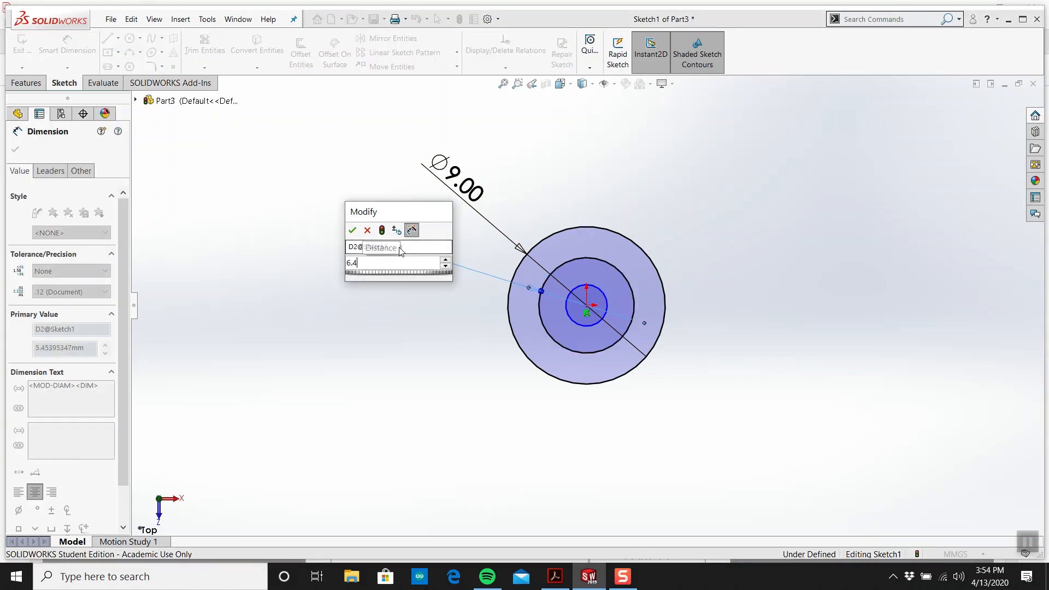
key(Return)
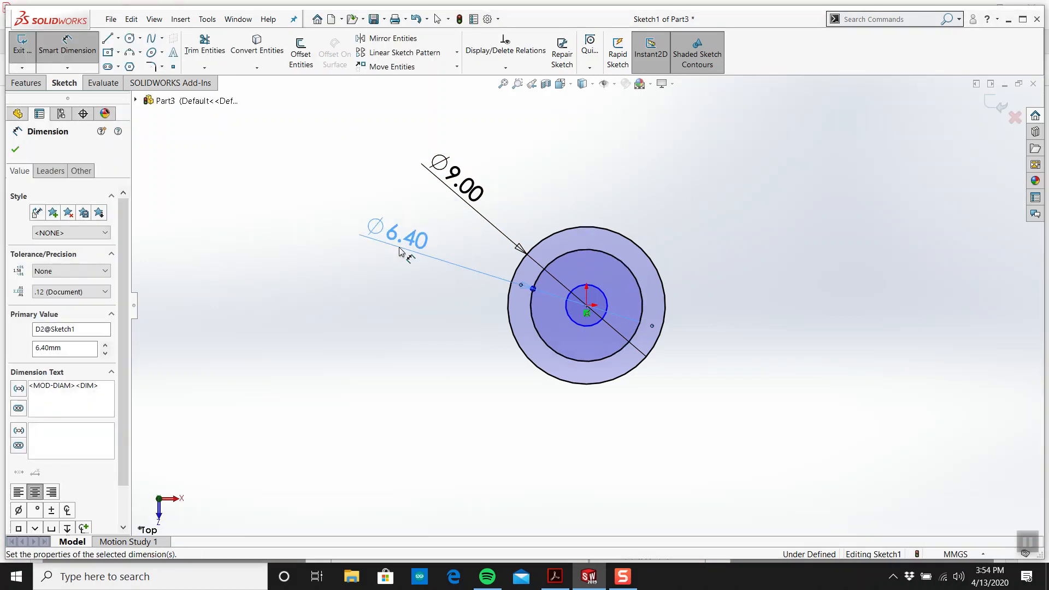
Step: Dimension the innermost circle's diameter to 4.4 mm
click(606, 302)
click(432, 343)
text(4.4)
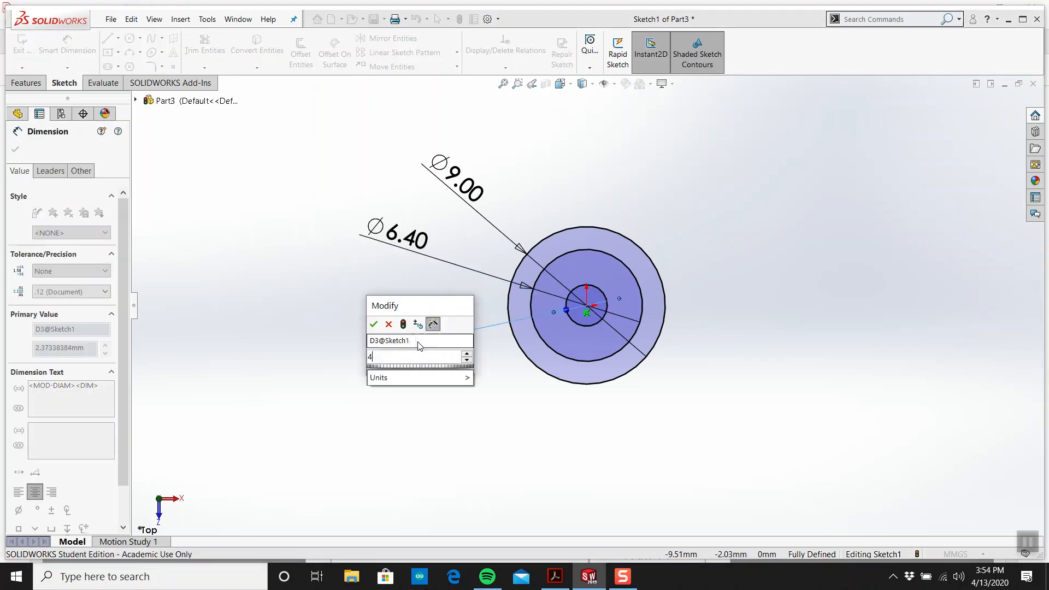
key(Return)
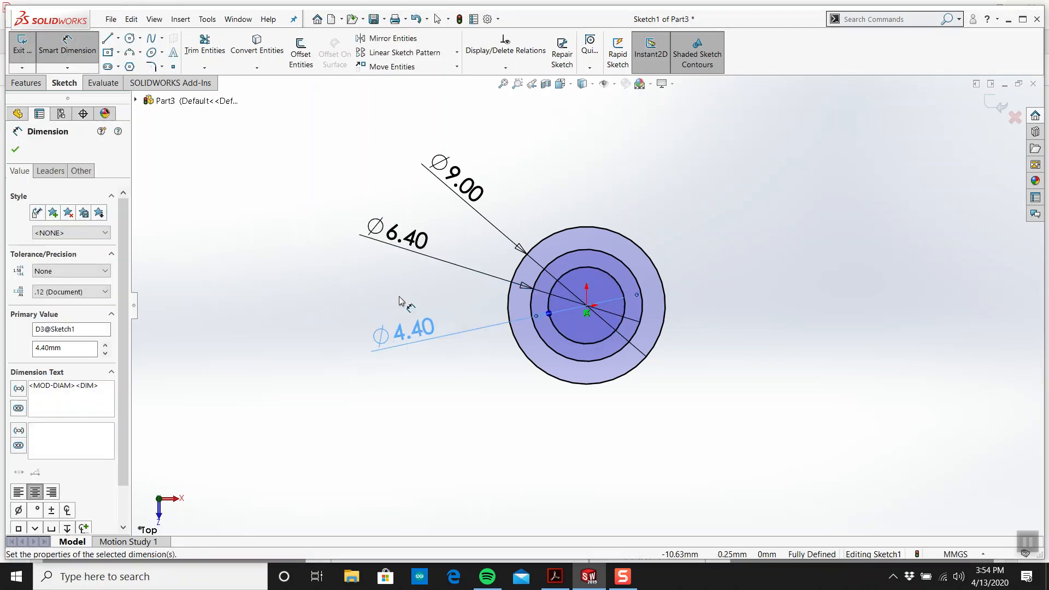
key(Escape)
Step: Consult the Part 14 drawing in Acrobat and sketch a horizontal centerline about 12.8 mm long from the origin in the positive X direction
click(555, 576)
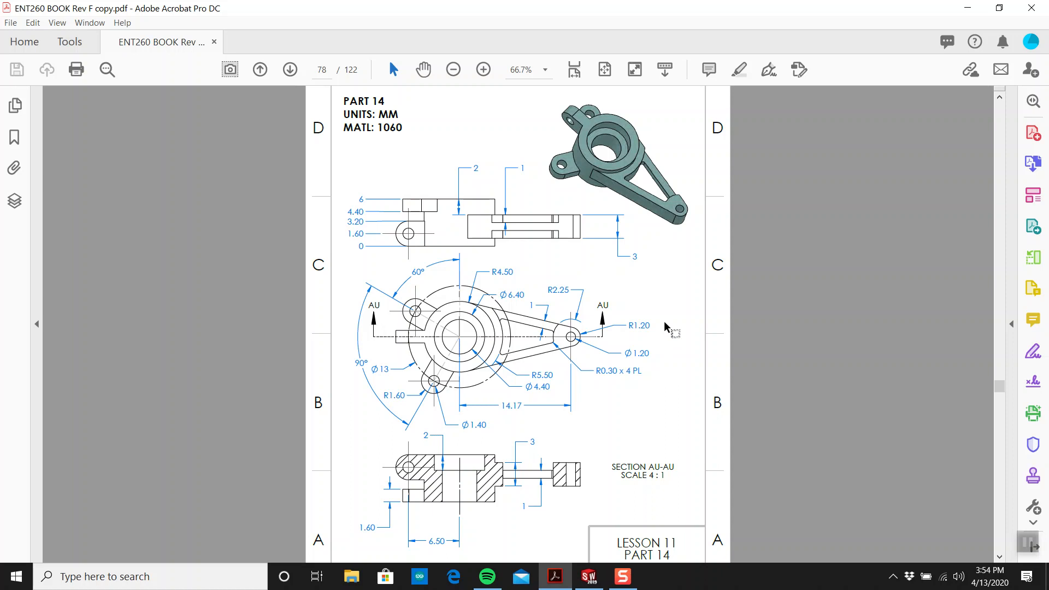
click(589, 576)
click(118, 39)
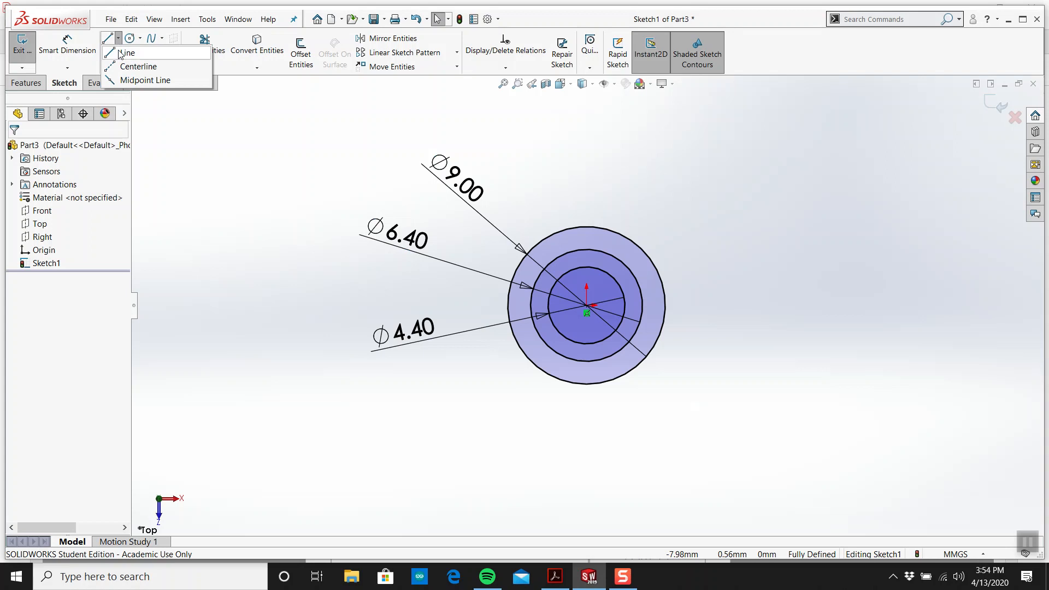
click(137, 64)
click(587, 305)
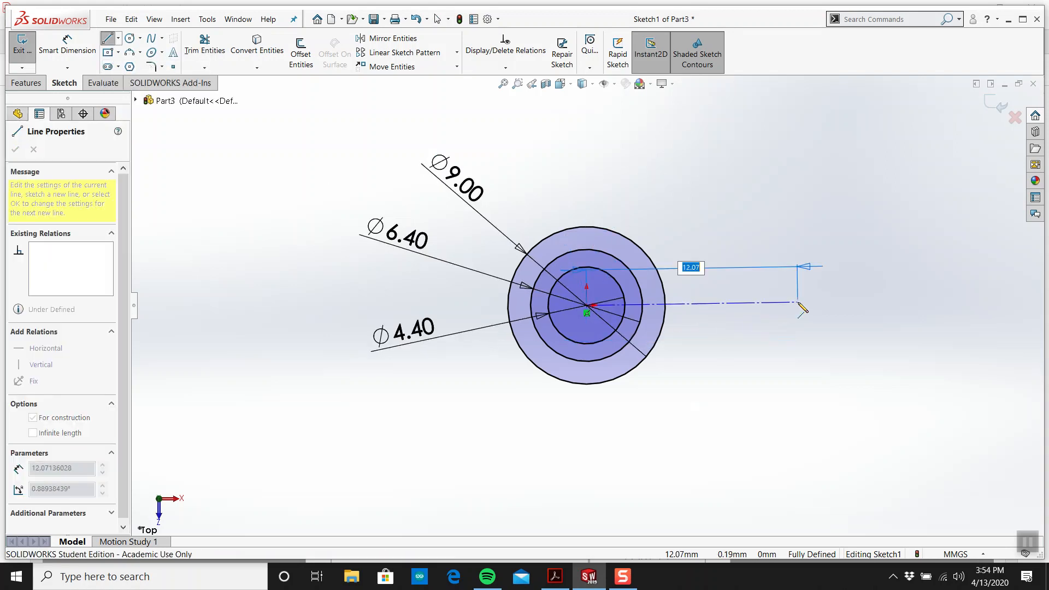
click(811, 306)
key(Escape)
Step: Dimension the horizontal centerline's length to 14.17 mm
click(67, 44)
click(737, 312)
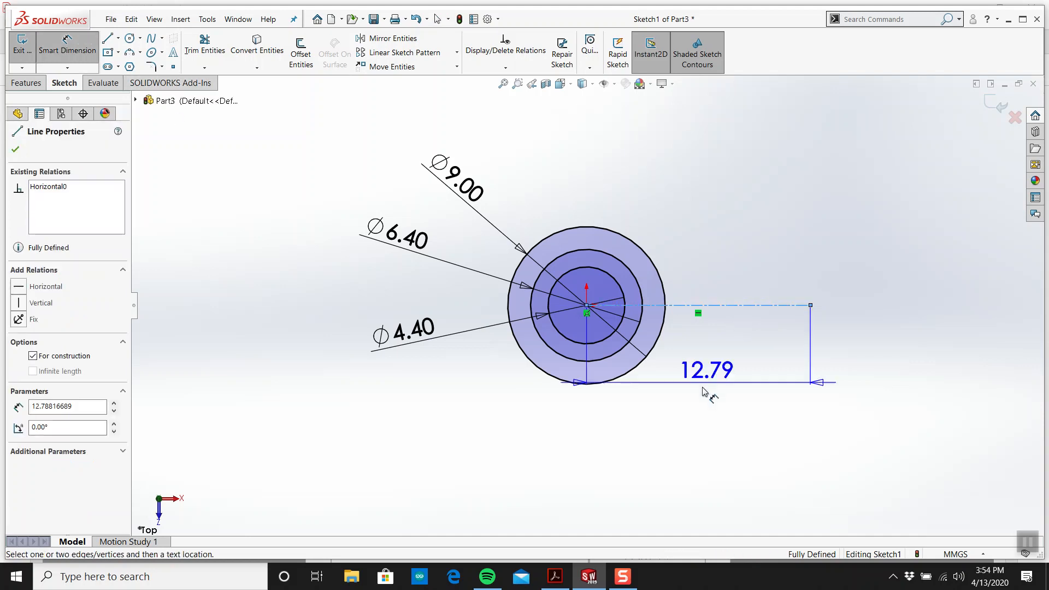
click(700, 405)
text(1417)
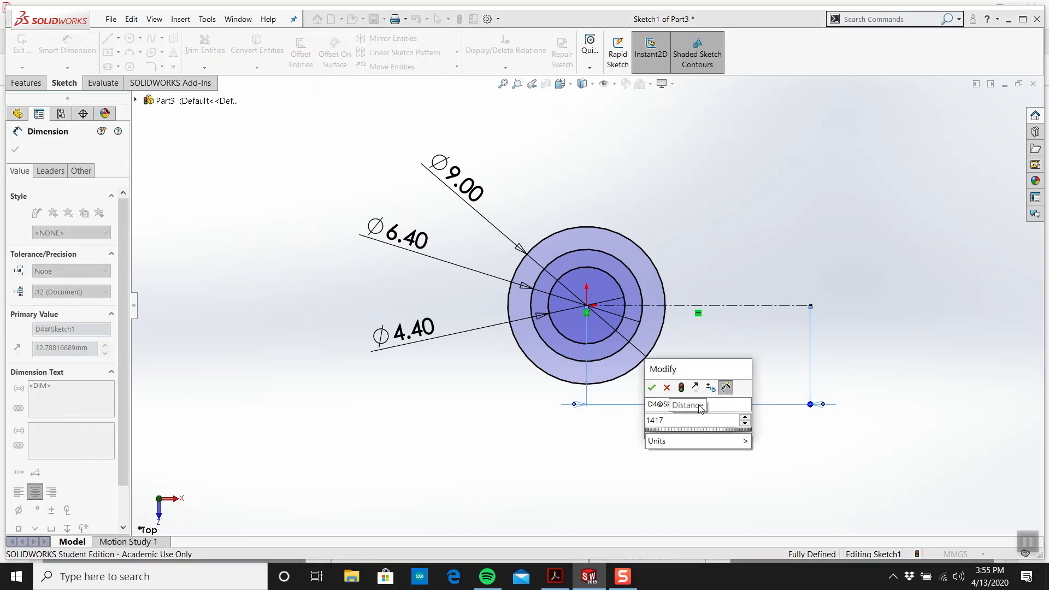
key(BackSpace)
key(BackSpace)
text(.17)
key(Return)
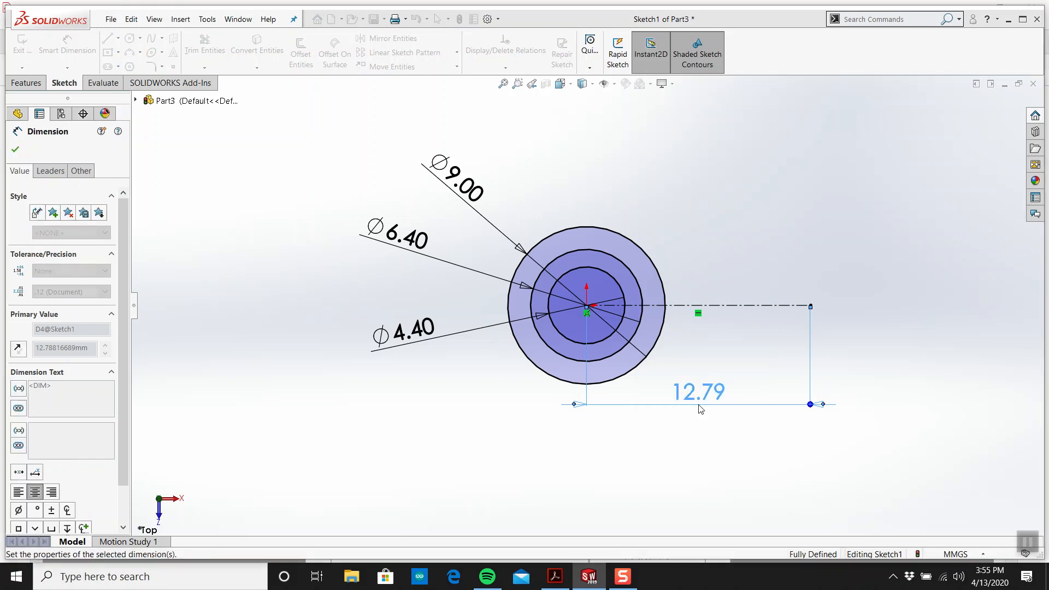
key(Escape)
Step: Sketch two concentric circles about 6.2 mm and 3.7 mm in diameter, centred on the centerline's outer endpoint
scroll(773, 307, up, 4)
scroll(782, 307, down, 2)
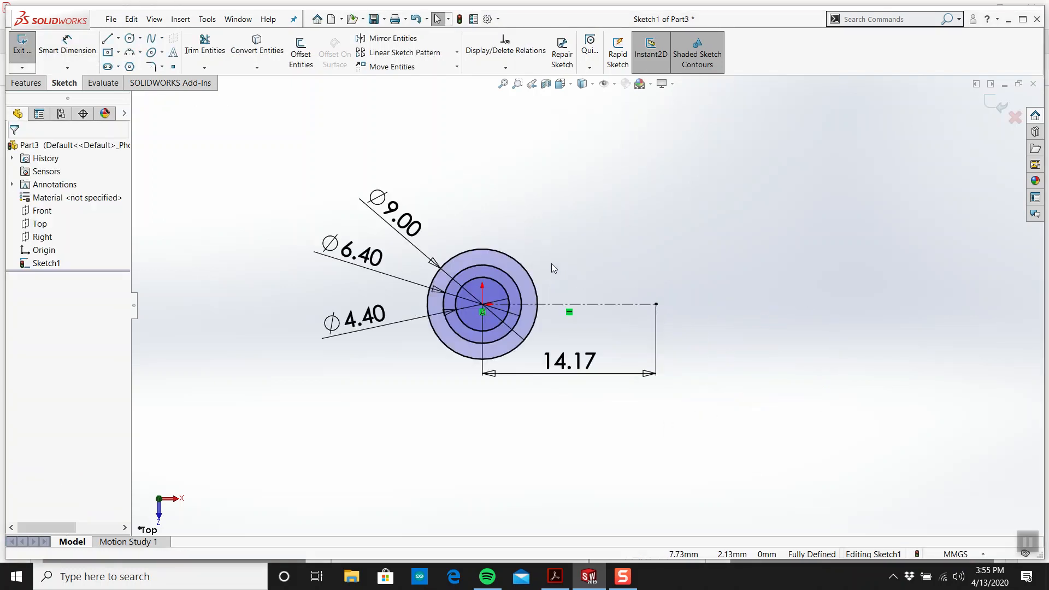
click(130, 37)
click(656, 304)
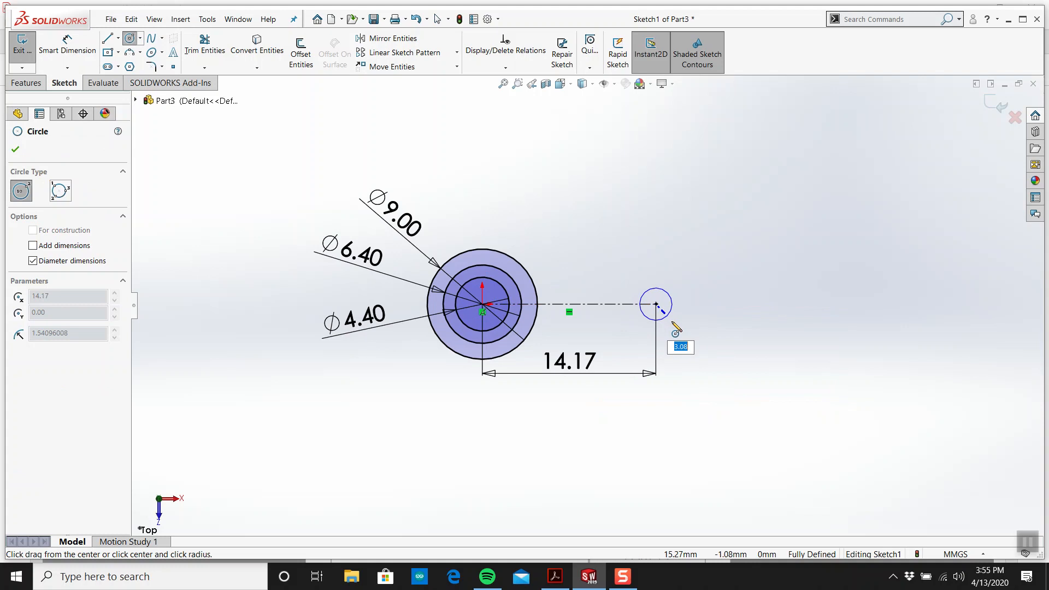
click(683, 331)
click(657, 304)
click(673, 321)
key(Escape)
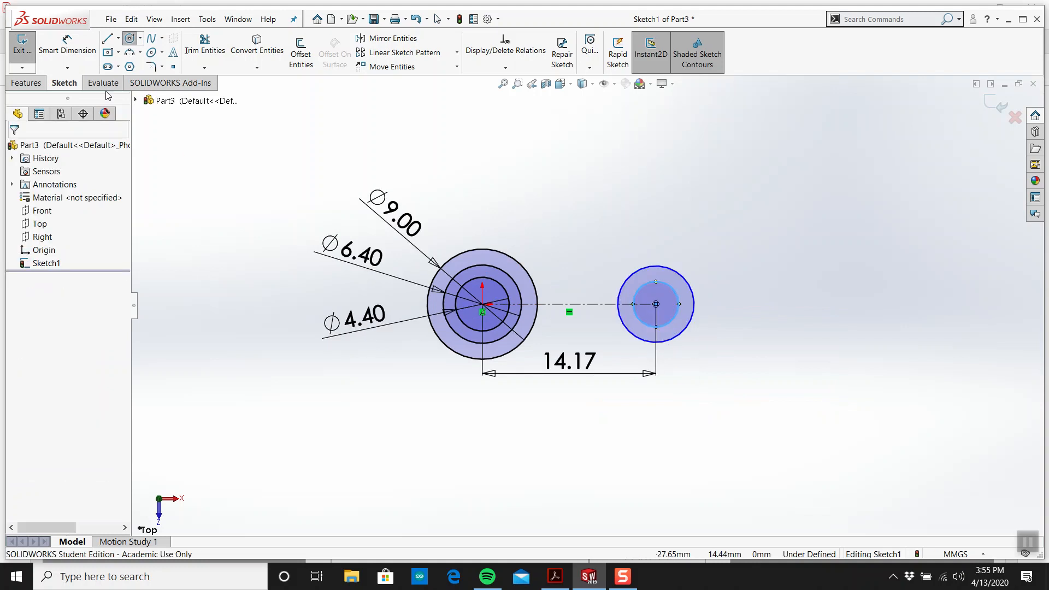
Step: Dimension the larger circle at the centerline's outer end to a 2.4 mm diameter
click(61, 52)
click(667, 272)
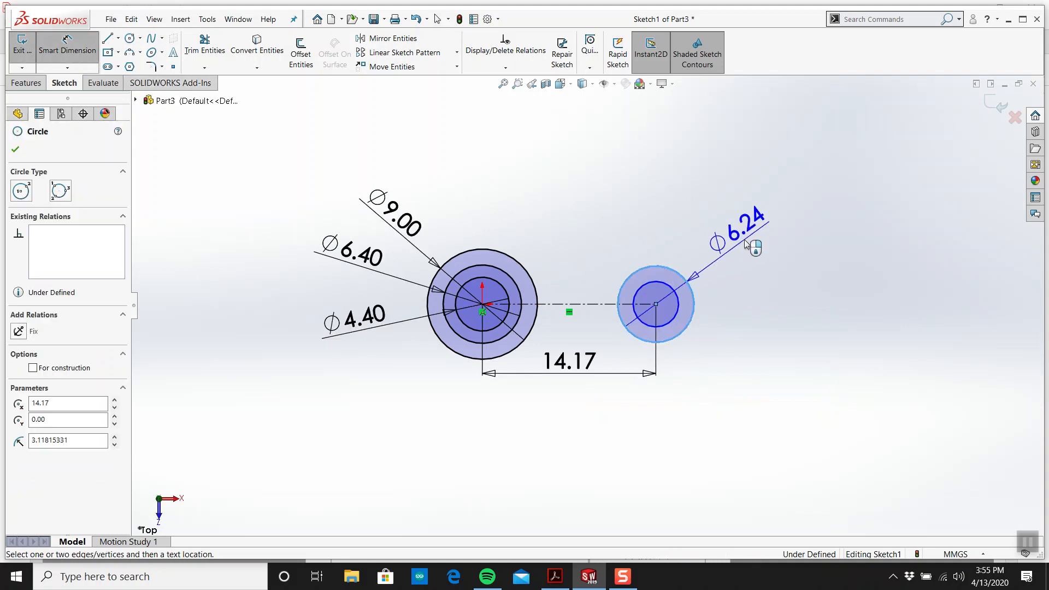
click(741, 242)
text(2.4)
key(Return)
Step: Dimension the other circle at the centerline's outer end to a 1.2 mm diameter
click(679, 299)
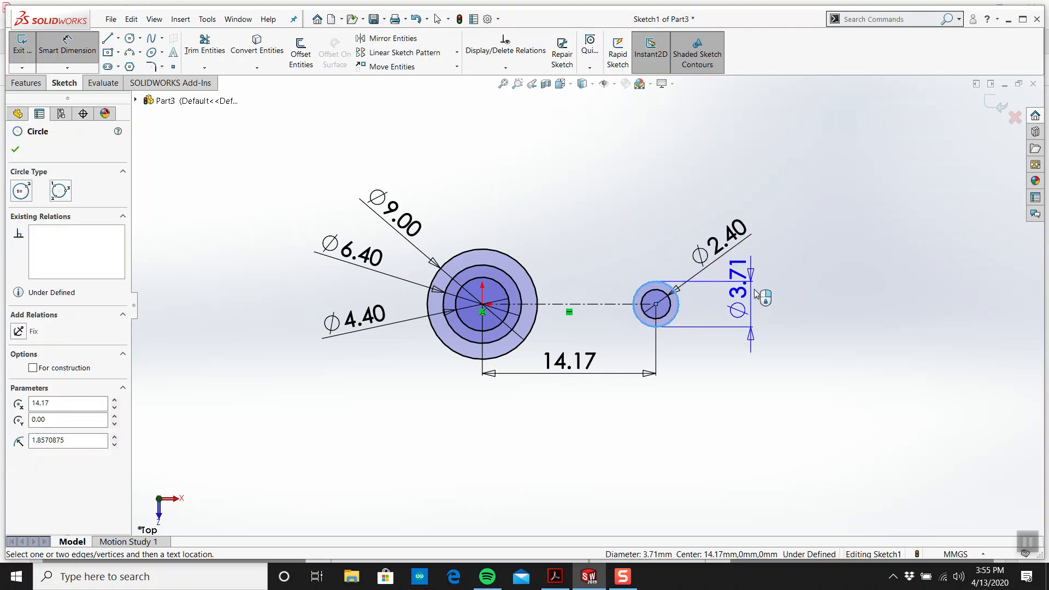
click(808, 267)
text(1.2)
key(Return)
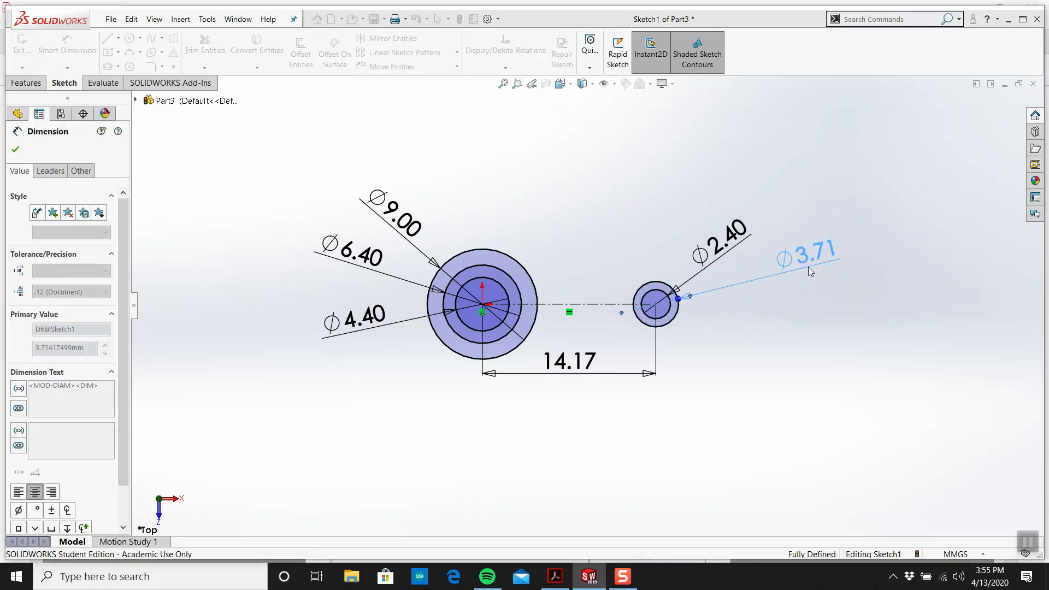
key(Escape)
scroll(514, 343, down, 1)
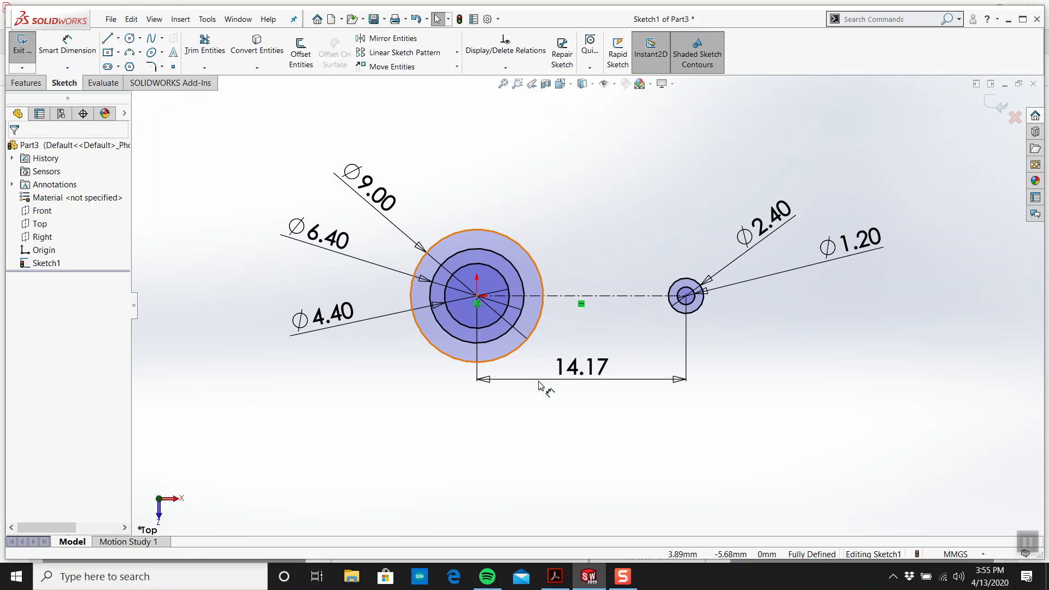
Step: Check the arm outline in the PDF drawing and sketch a line about 13.15 mm long joining the upper edges of the 9 mm and 2.4 mm circles
click(556, 578)
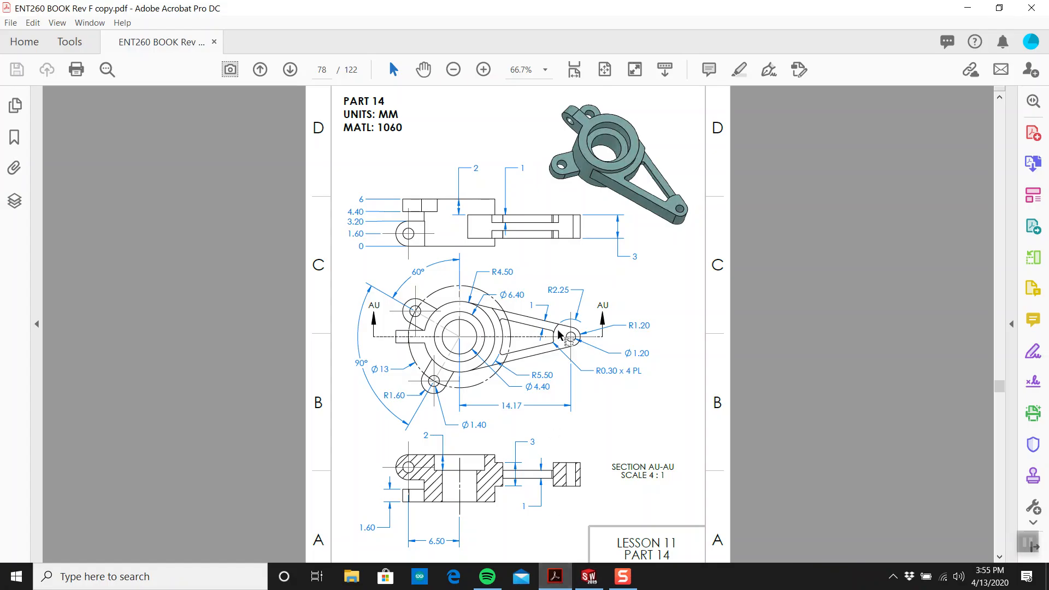
ctrl+scroll(563, 339, up, 3)
ctrl+scroll(627, 327, down, 4)
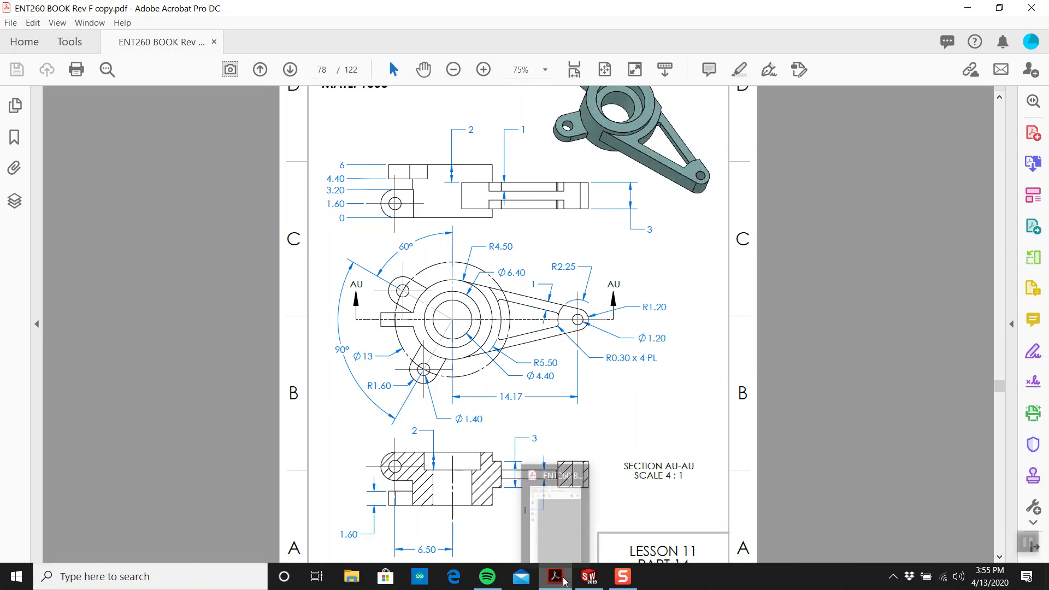
click(589, 576)
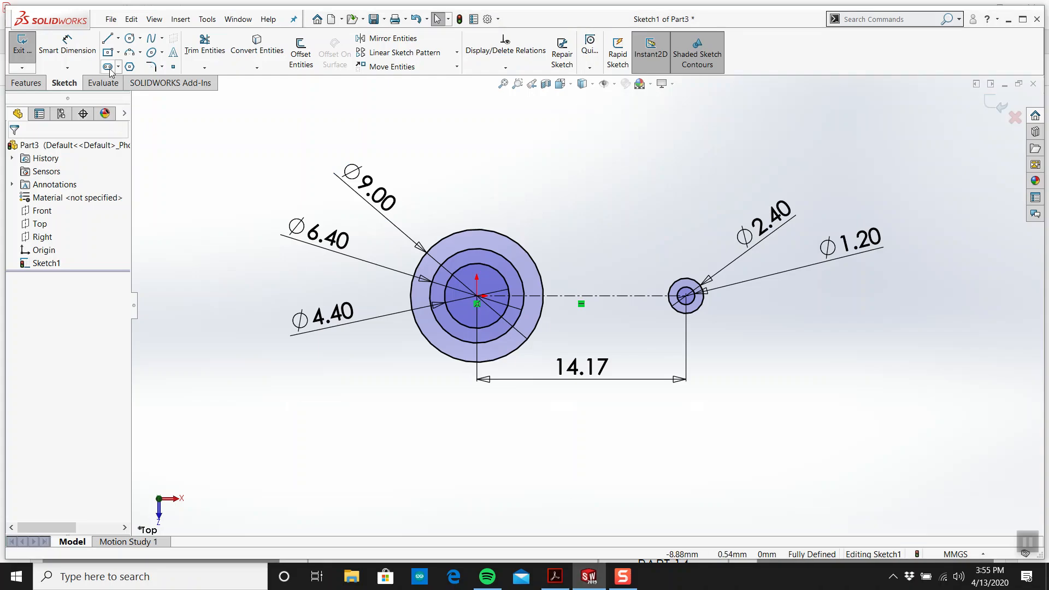
click(108, 39)
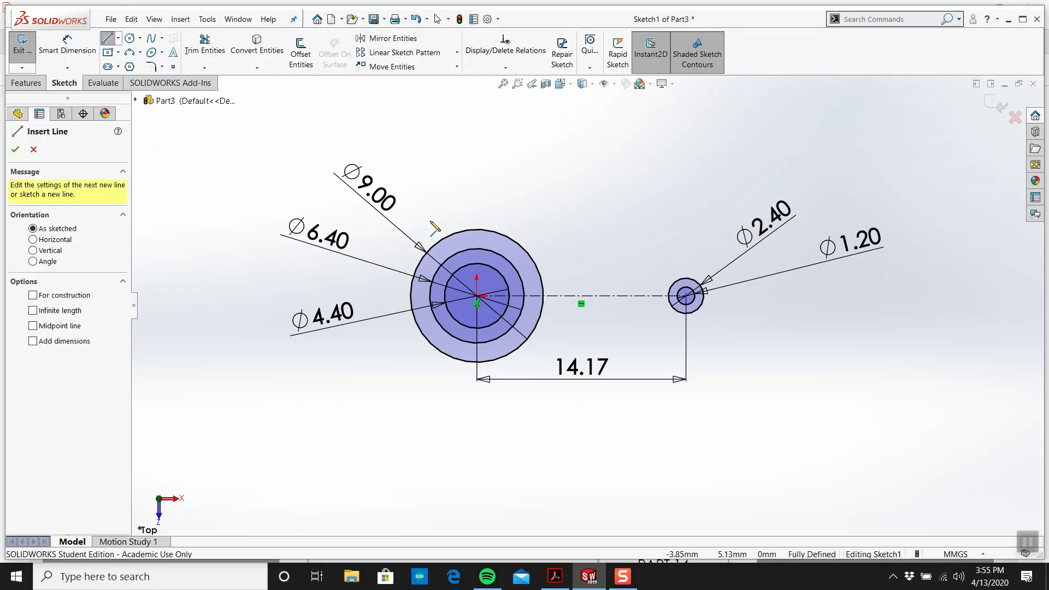
click(506, 236)
scroll(683, 284, down, 5)
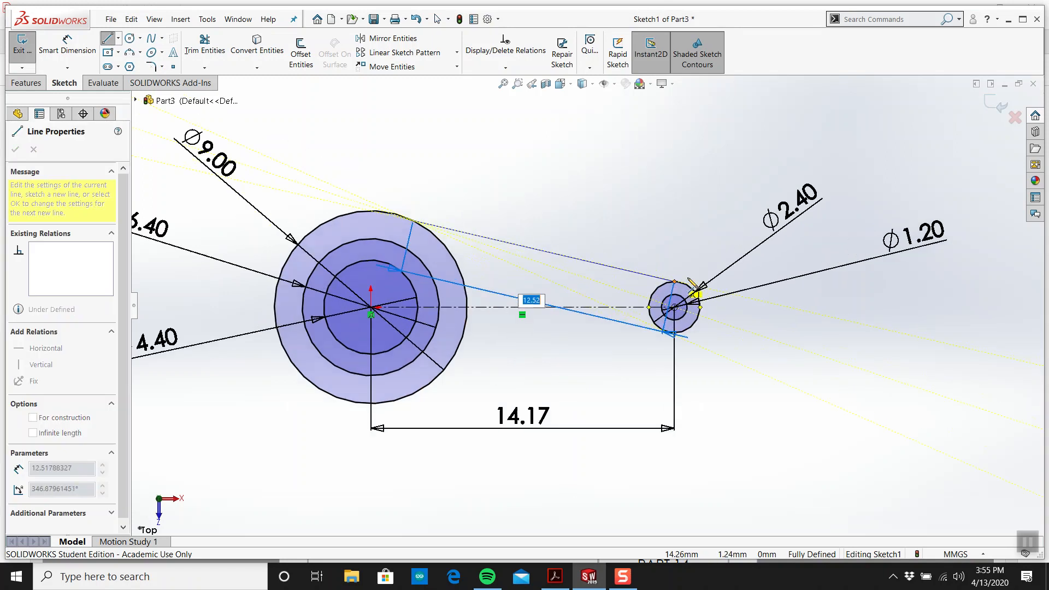
scroll(675, 288, down, 1)
click(674, 294)
key(Escape)
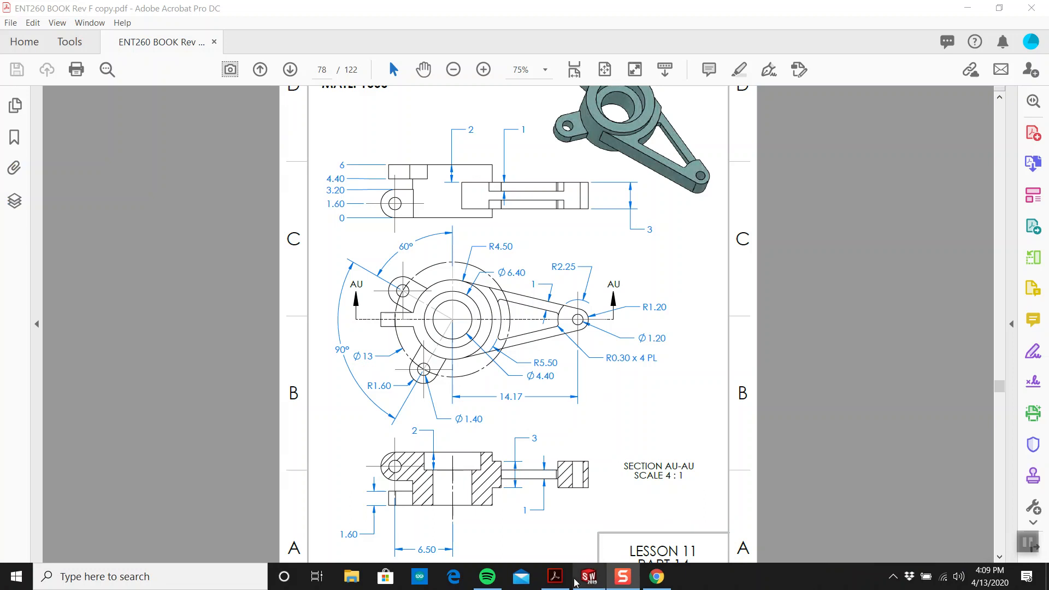
Step: Return from the PDF drawing to SOLIDWORKS and make the upper arm line tangent to the 2.4 mm circle
mouse_move(556, 587)
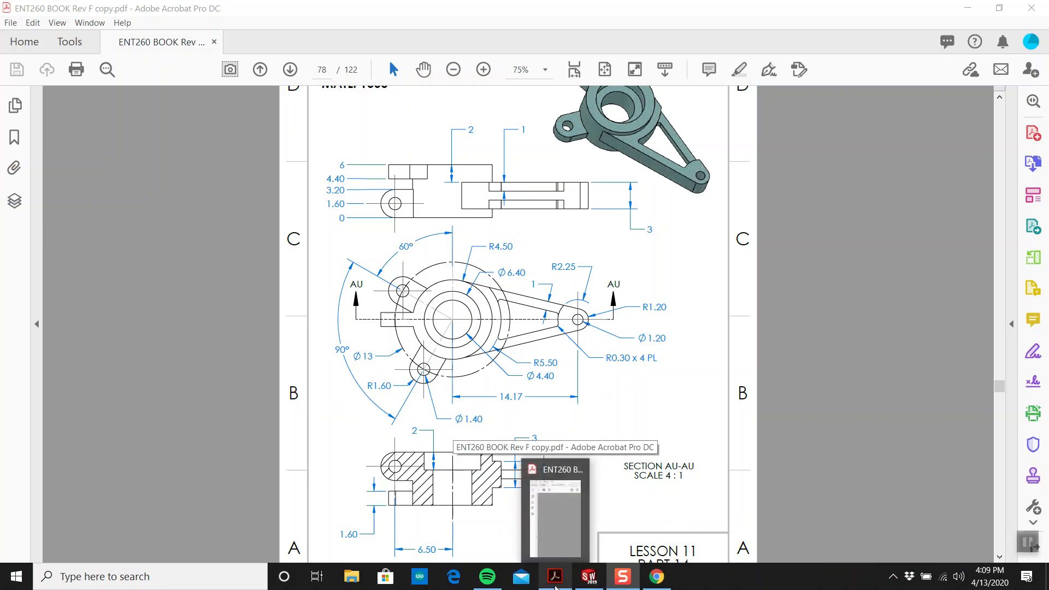
click(555, 587)
click(560, 586)
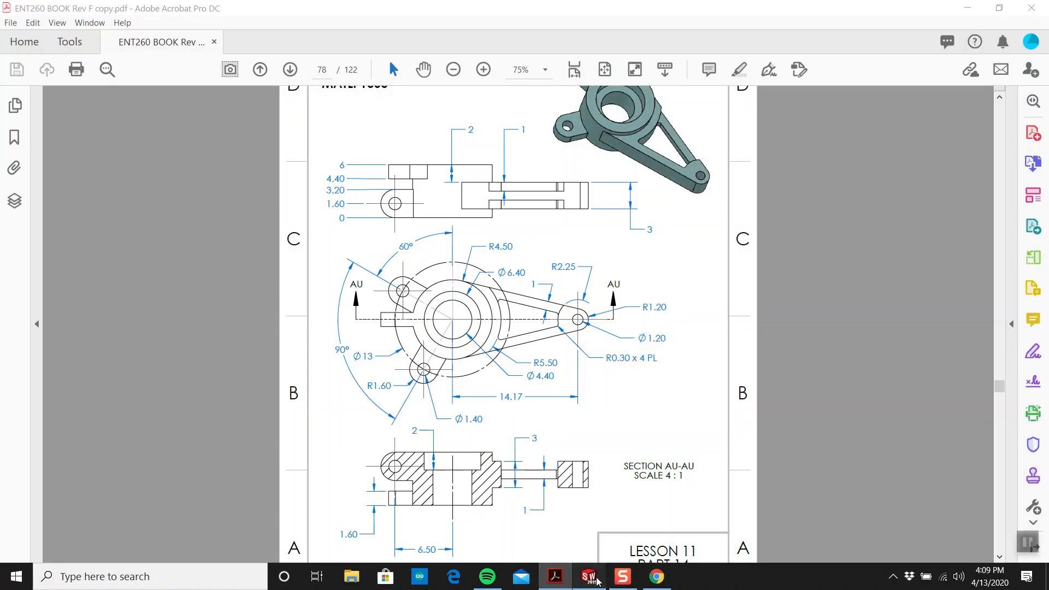
click(596, 581)
scroll(579, 421, down, 3)
scroll(545, 403, up, 10)
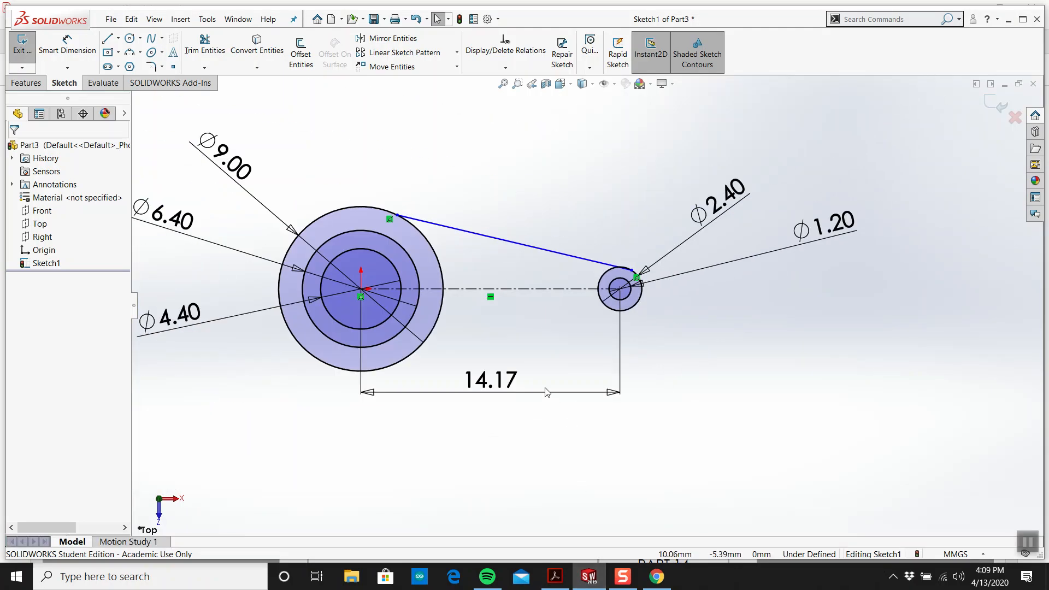
scroll(571, 283, down, 5)
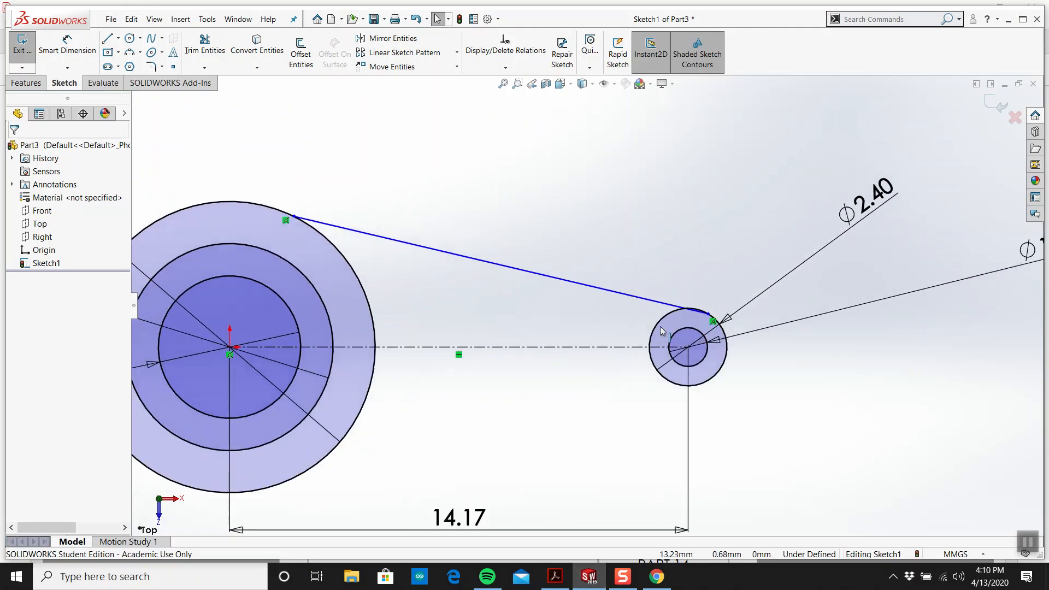
click(681, 322)
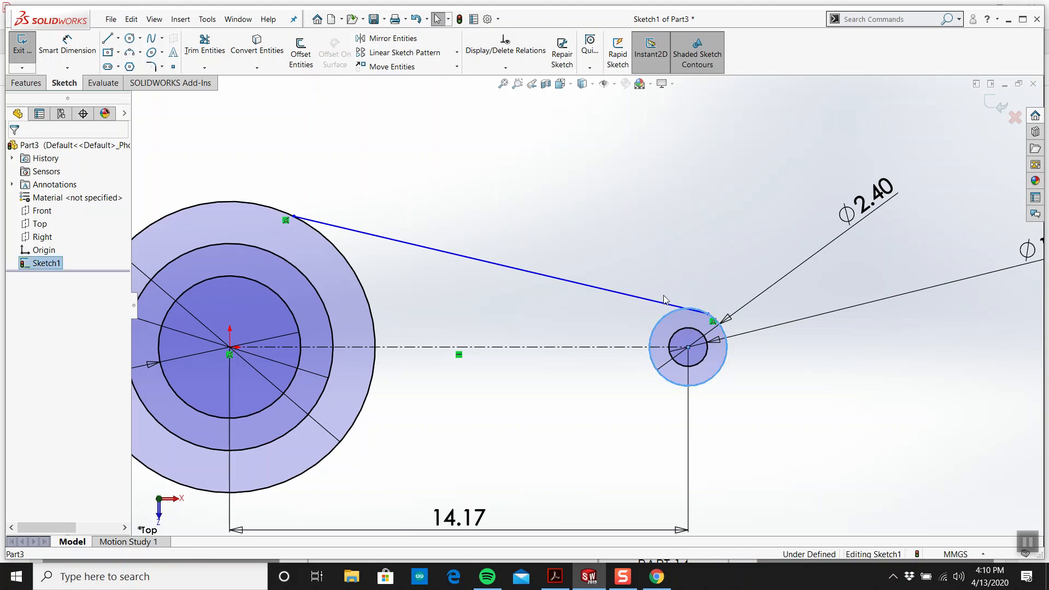
click(683, 321)
click(690, 322)
click(658, 290)
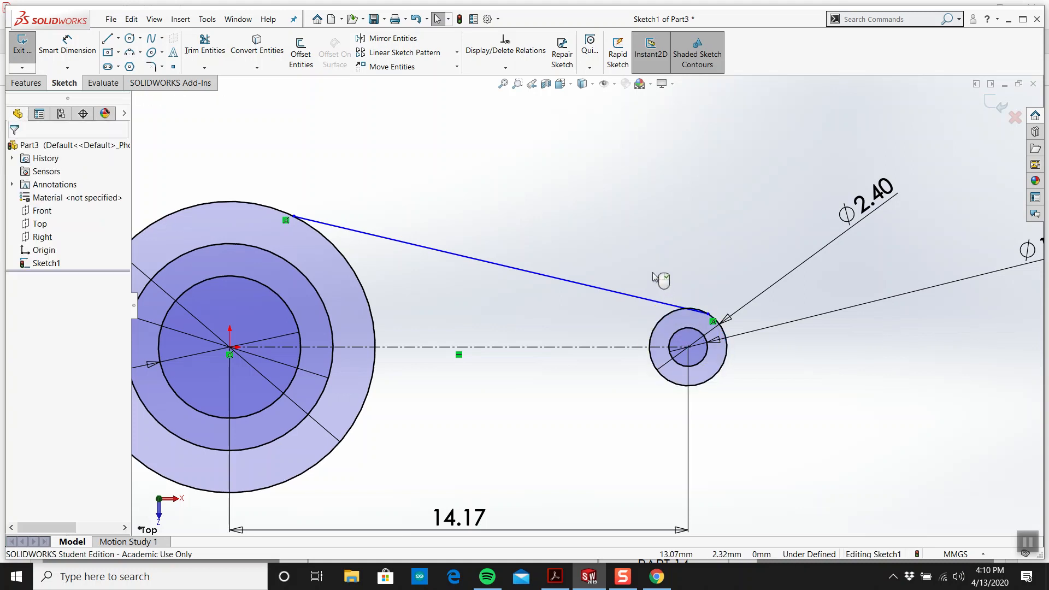
click(641, 300)
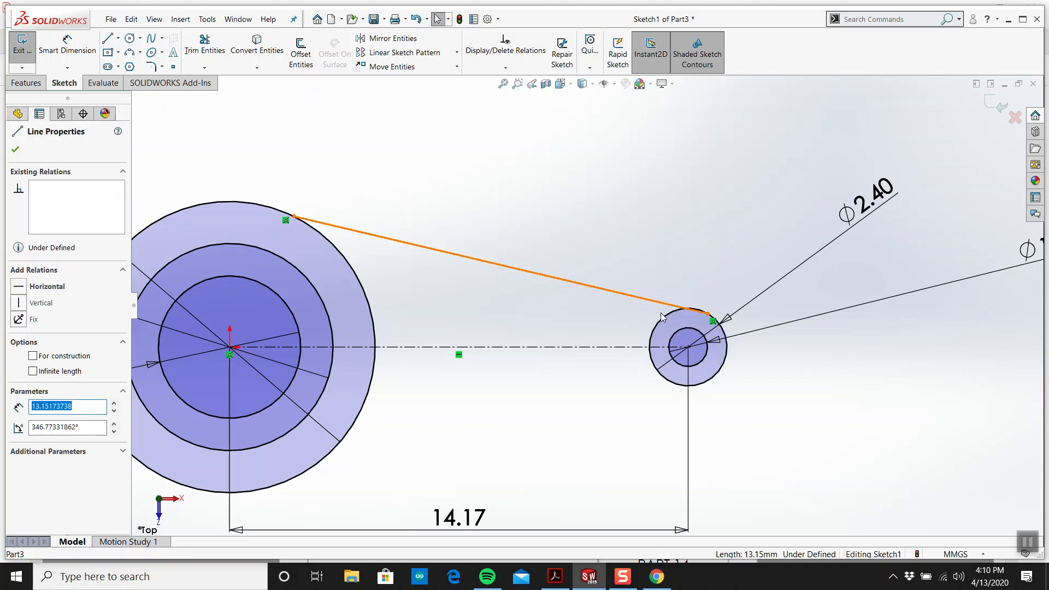
ctrl+click(656, 323)
click(43, 342)
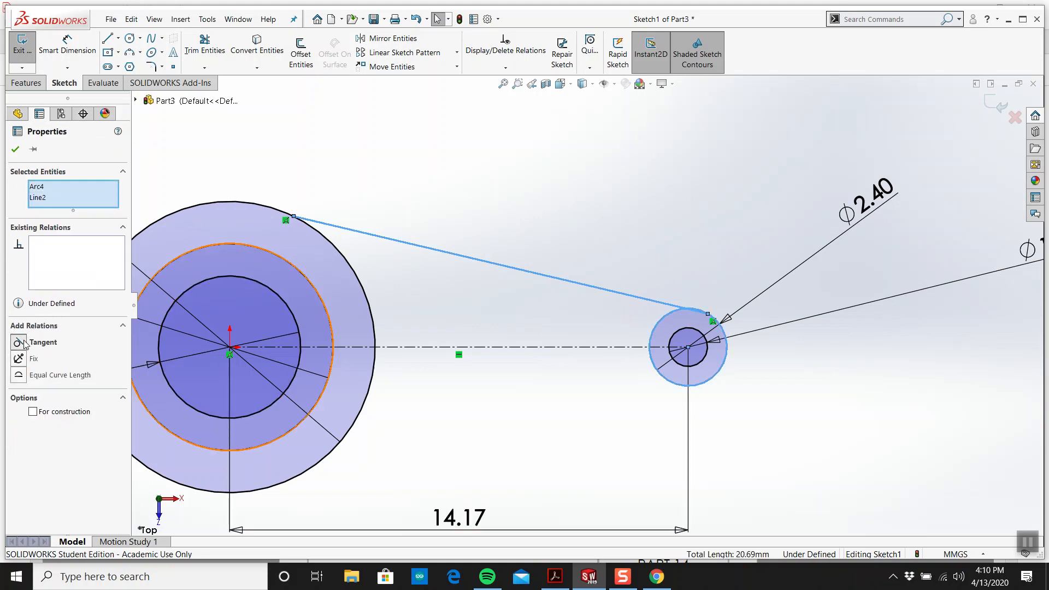
Step: Make the upper arm line tangent to the 9 mm hub circle
click(657, 421)
drag(408, 296, 292, 212)
click(395, 290)
drag(435, 296, 337, 222)
click(27, 343)
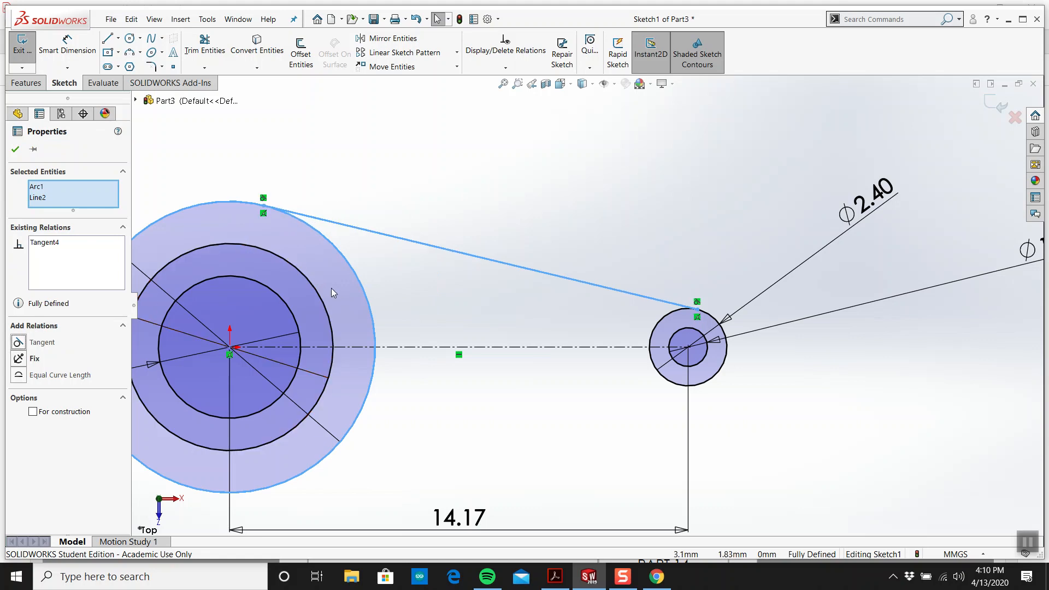
click(510, 222)
drag(592, 253, 494, 196)
drag(438, 157, 559, 222)
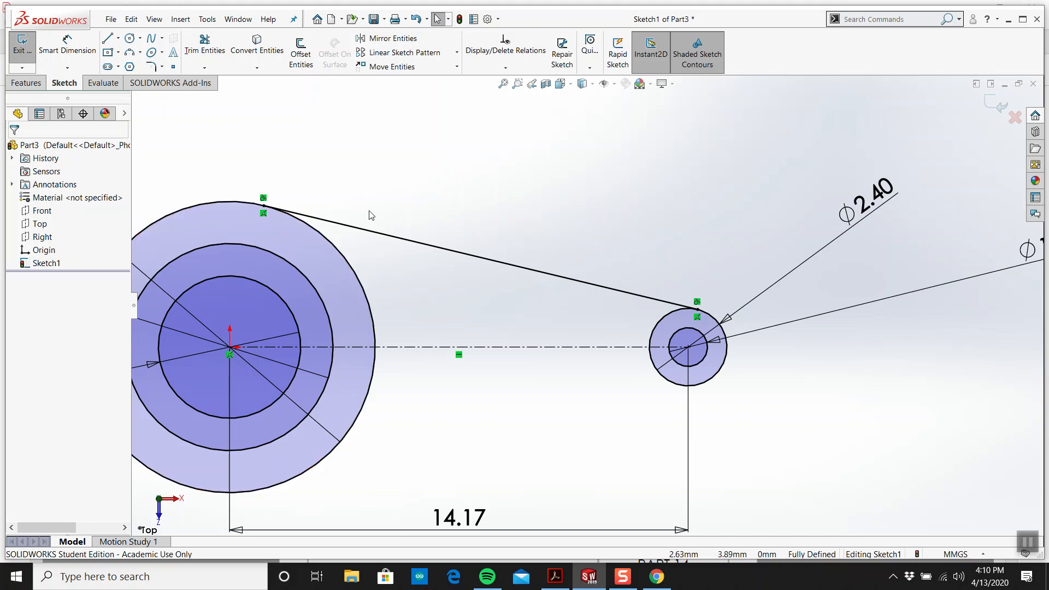
Step: Sketch a second line below the centerline, from the 9 mm circle's lower edge to the 2.4 mm circle's lower edge
key(l)
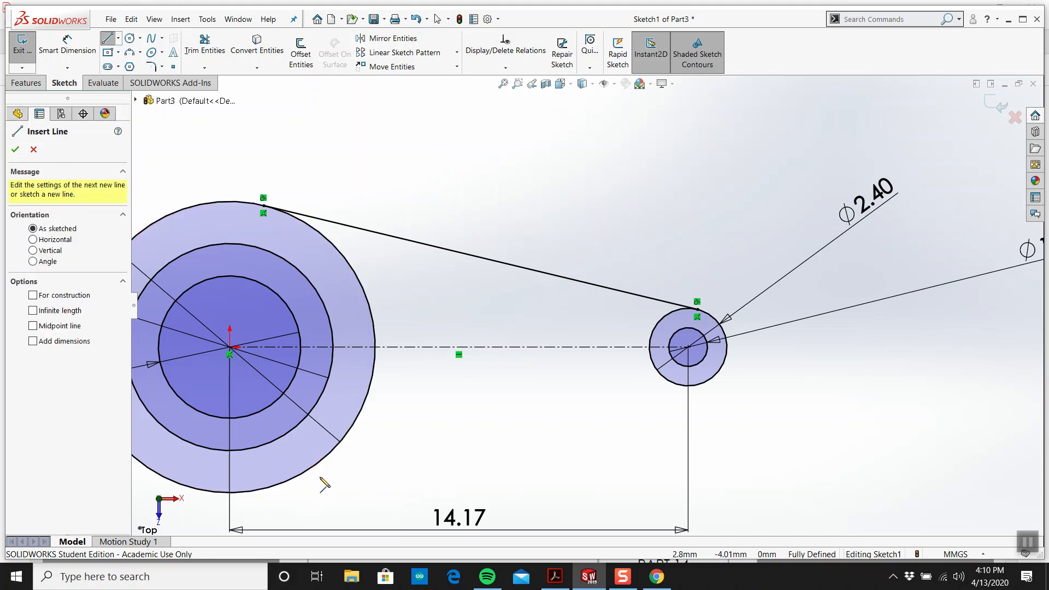
click(316, 464)
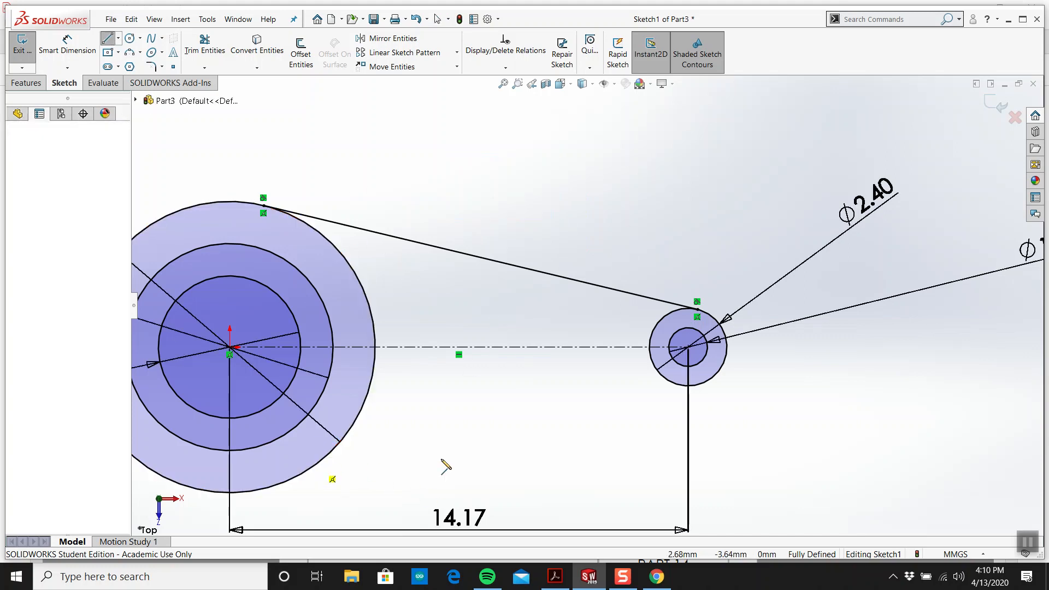
click(690, 386)
key(Escape)
scroll(678, 420, up, 1)
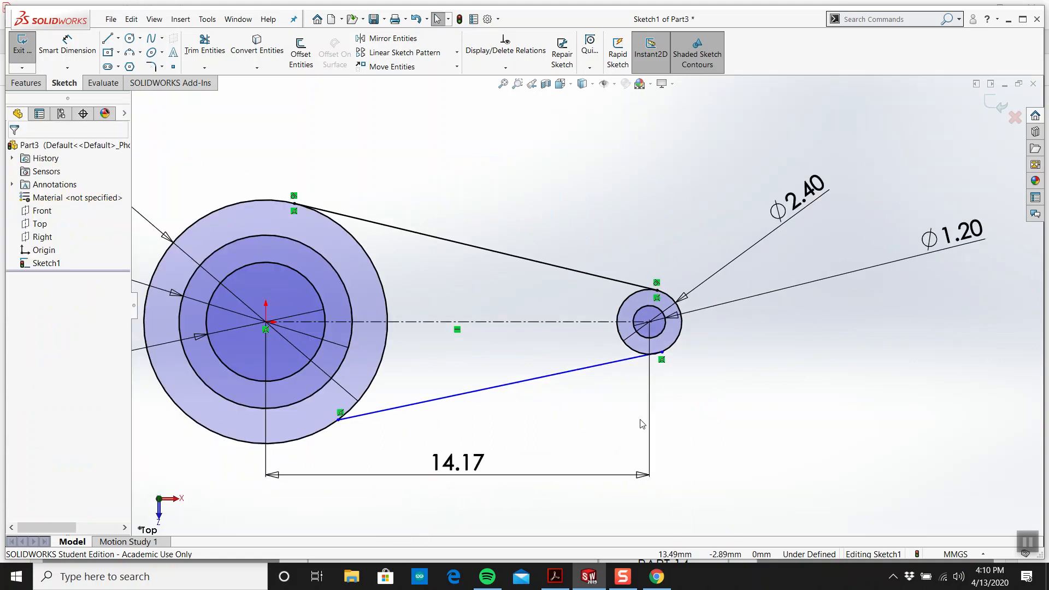
Step: Make the lower arm line tangent to the 2.4 mm circle
drag(699, 410, 628, 352)
click(417, 420)
scroll(664, 357, down, 5)
drag(604, 405, 559, 344)
click(18, 342)
Step: Make the lower arm line tangent to the 9 mm hub circle
click(497, 317)
scroll(497, 318, up, 5)
scroll(497, 318, down, 5)
drag(499, 376, 435, 339)
click(34, 345)
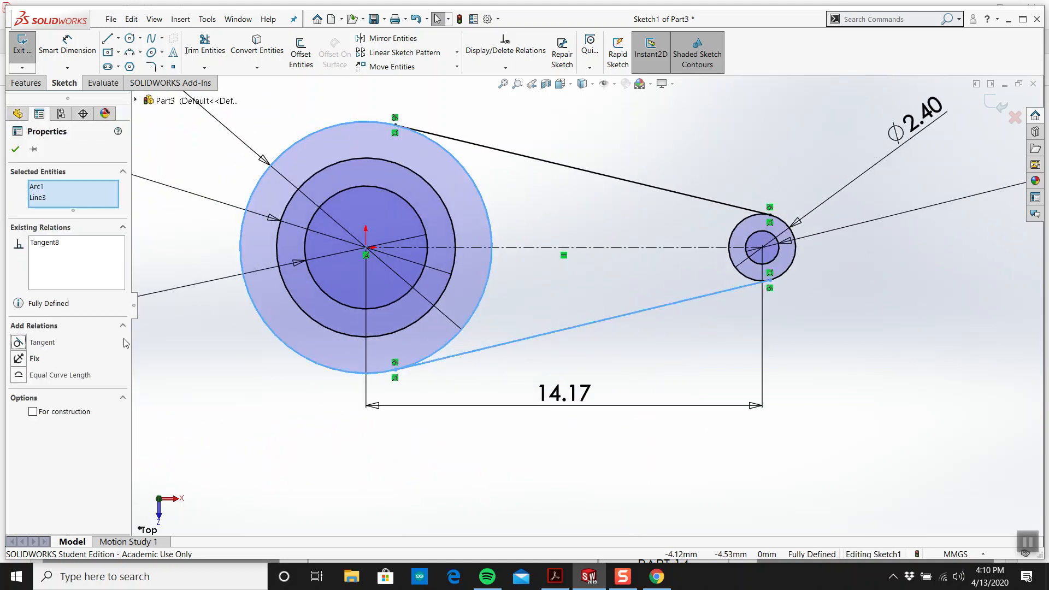
click(498, 303)
scroll(498, 303, up, 4)
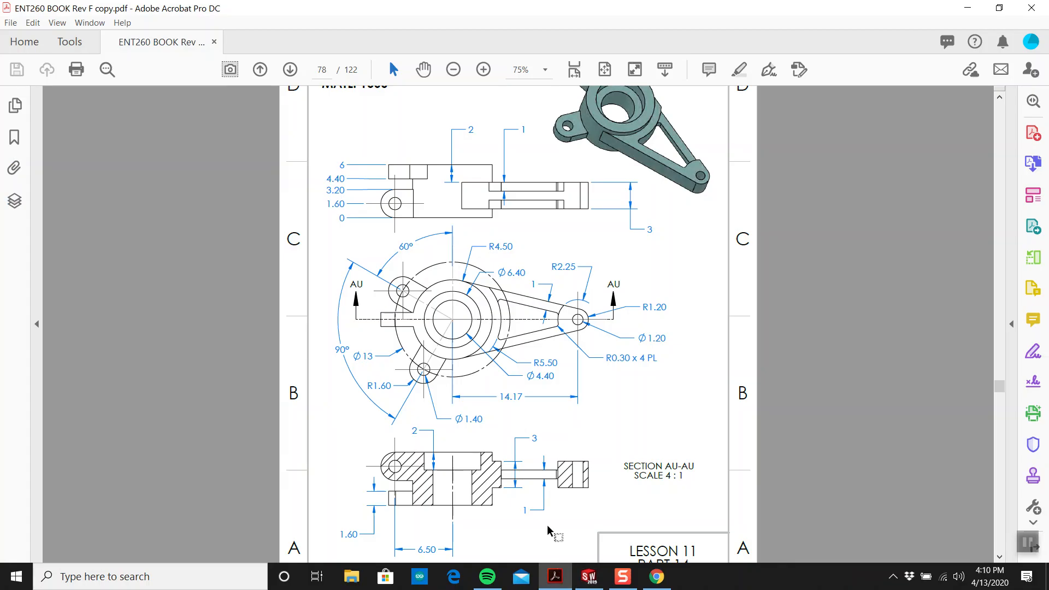
Step: Look up the R5.50 arc in the PDF drawing and sketch a circle about 13.4 mm in diameter centred on the origin
click(555, 577)
scroll(539, 310, down, 2)
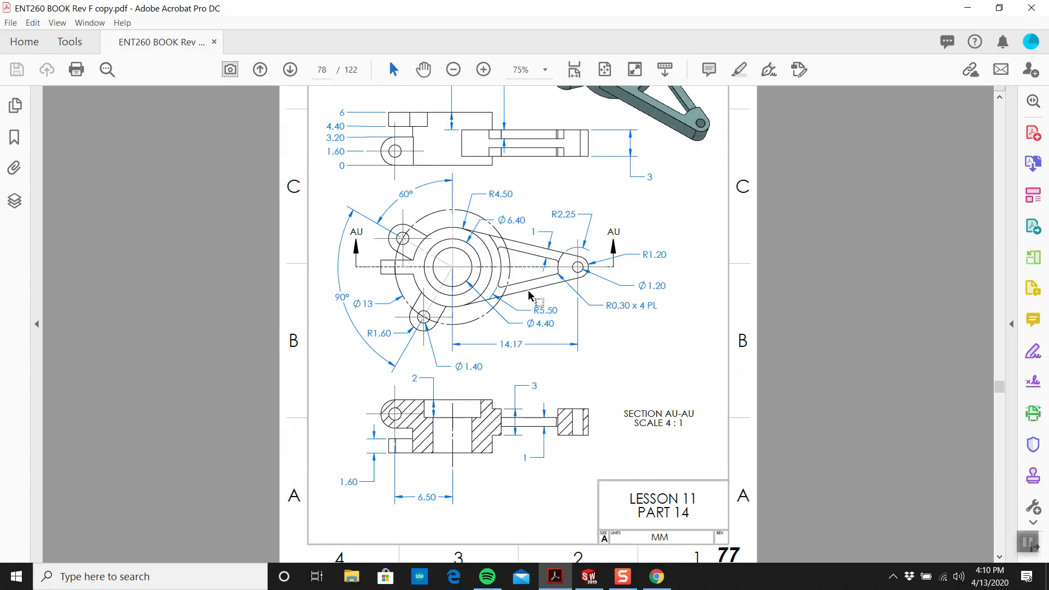
scroll(529, 295, up, 1)
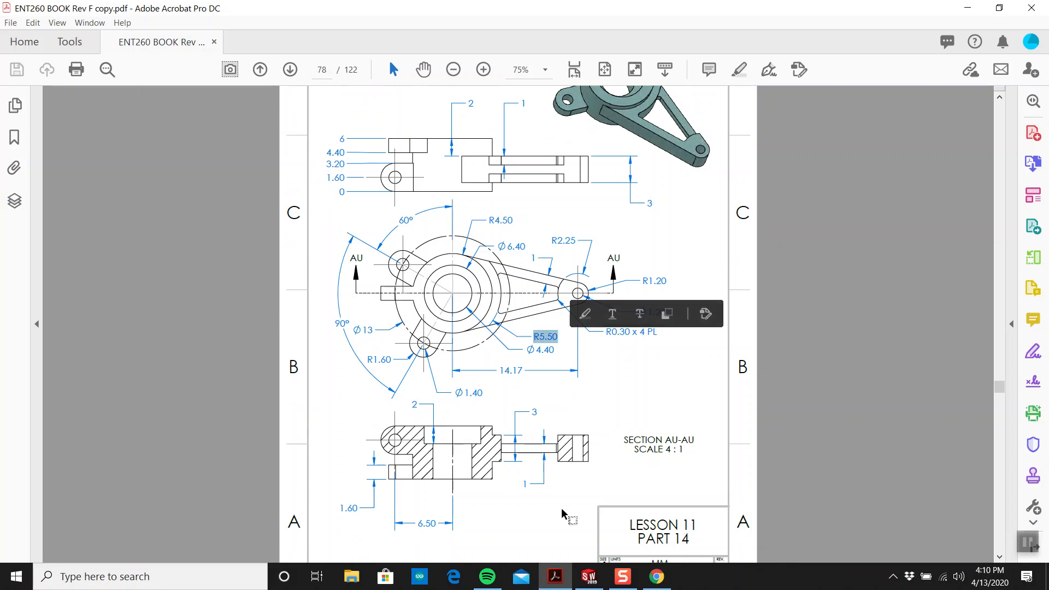
click(589, 577)
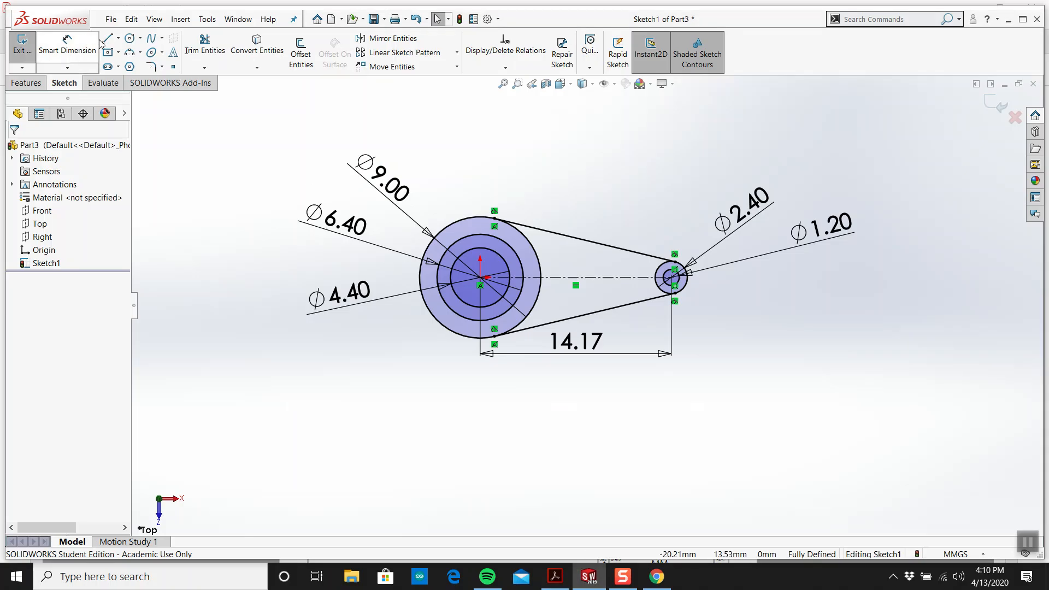
click(130, 38)
click(481, 278)
click(570, 277)
Step: Dimension the new outermost hub circle to an 11 mm diameter
click(68, 43)
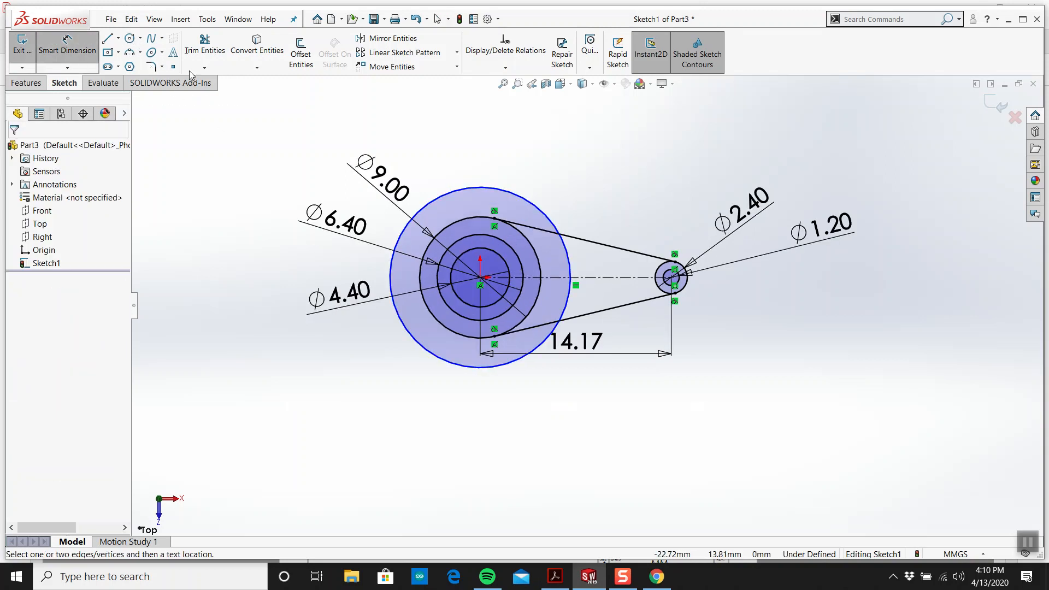
click(529, 197)
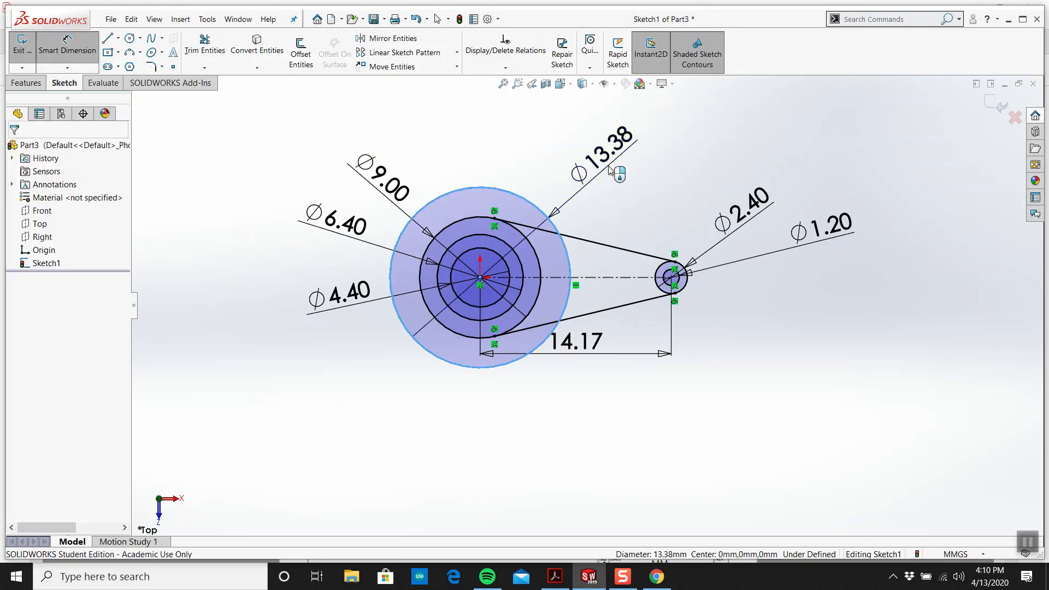
click(571, 123)
text(11)
key(Return)
key(Escape)
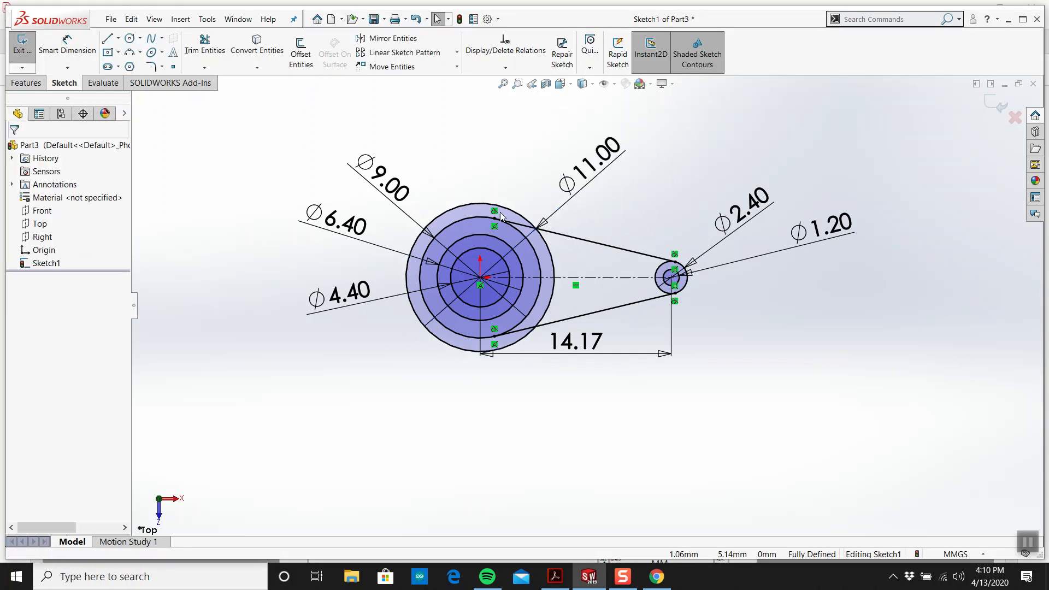
Step: Trim away the 11 mm circle around the hub, keeping only the arc between the two arm lines
click(205, 44)
drag(495, 206, 499, 210)
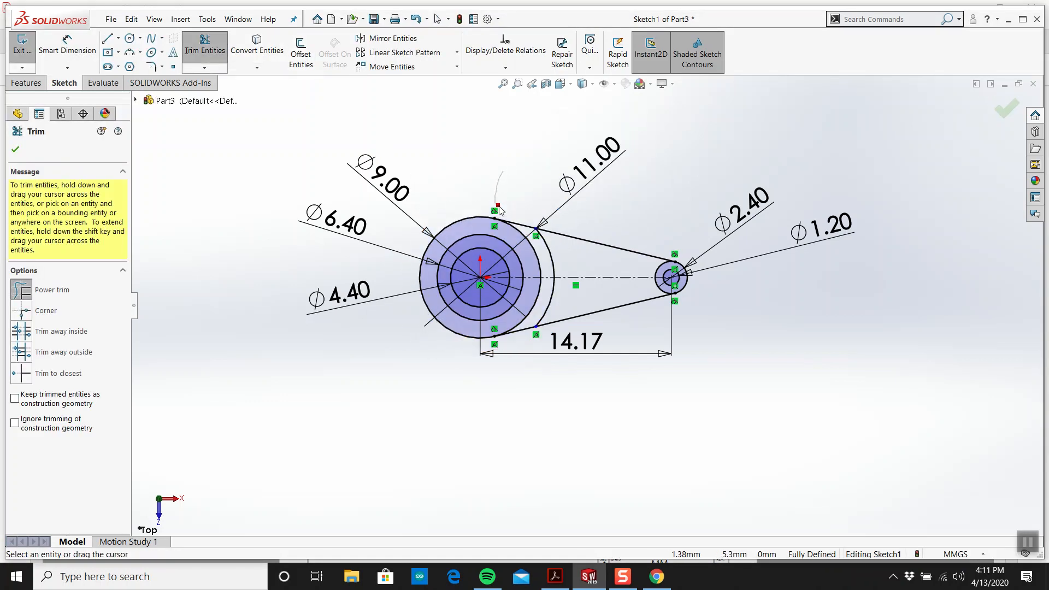
key(Escape)
Step: Check the arm's wall thickness in the PDF drawing and offset the lower arm line inward by 1 mm
scroll(638, 317, down, 3)
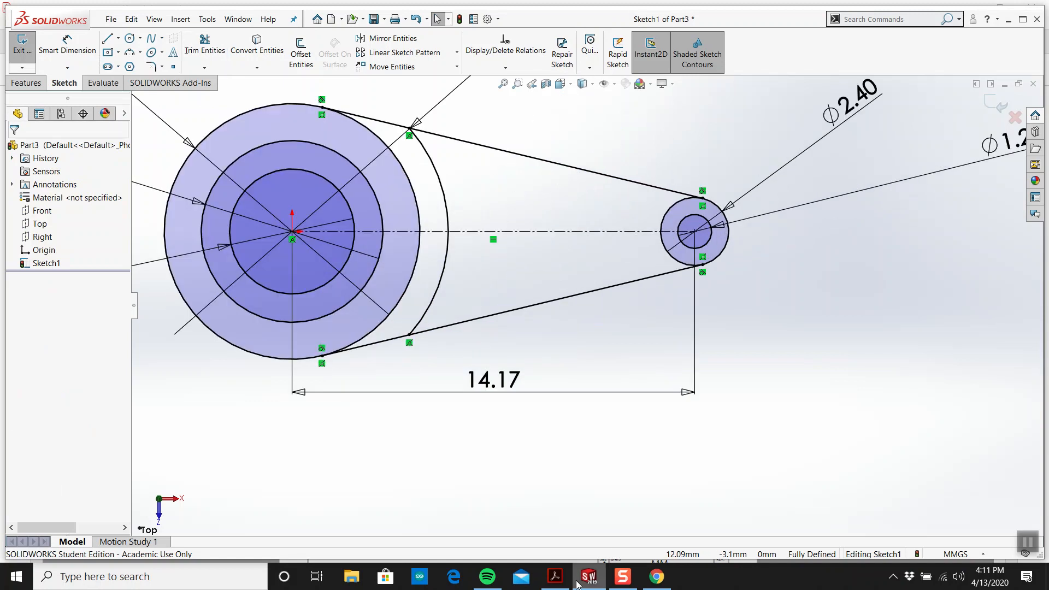
click(557, 579)
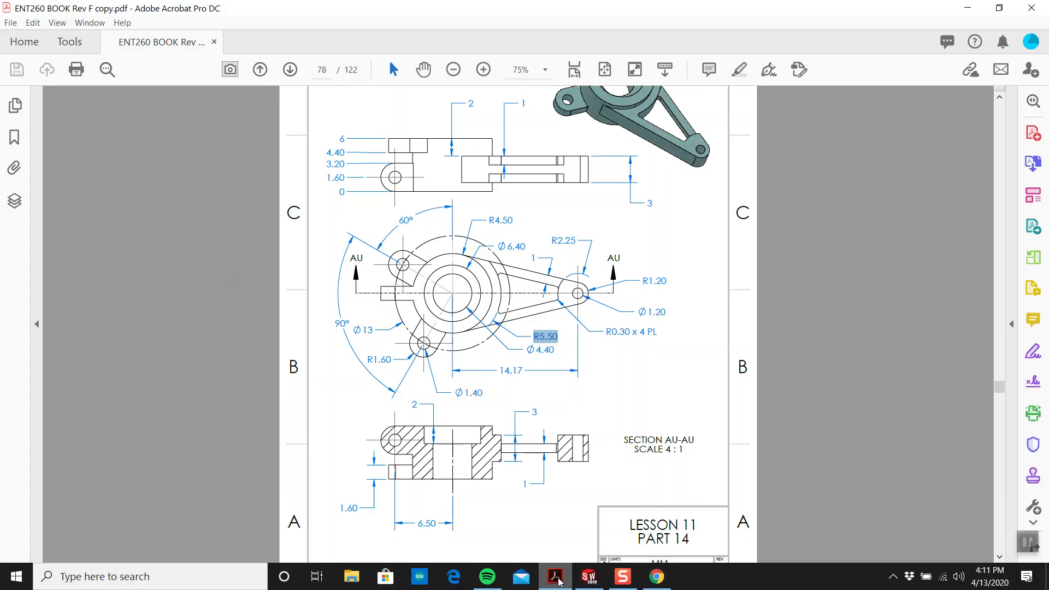
click(558, 578)
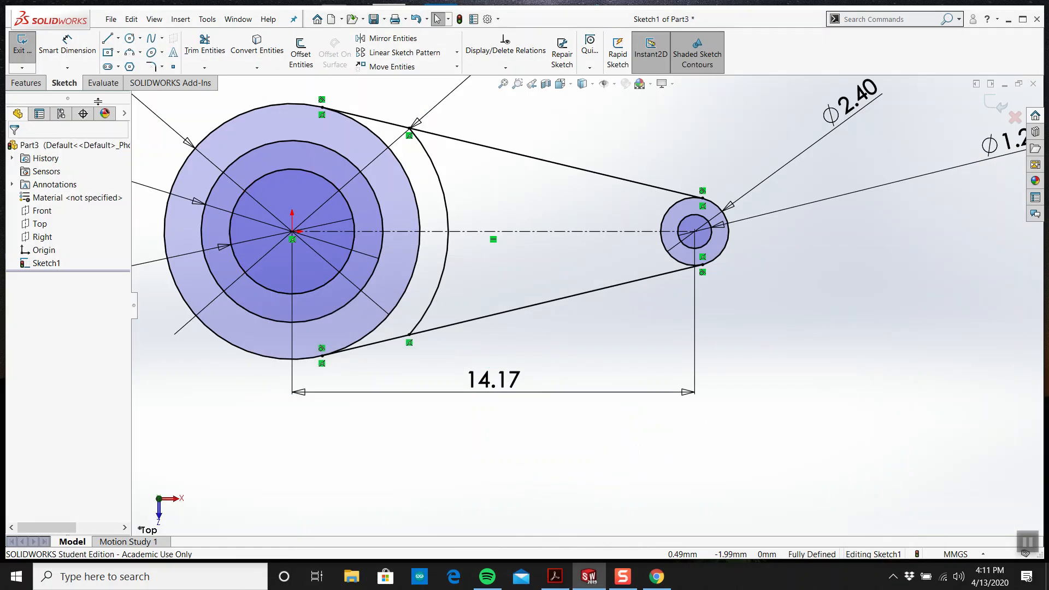
click(300, 53)
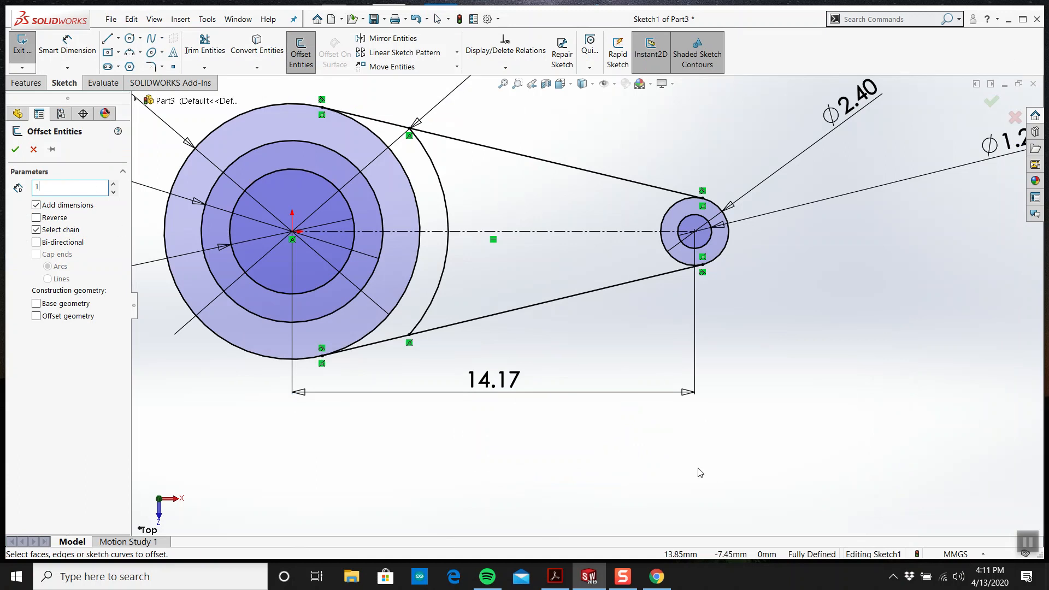
click(561, 300)
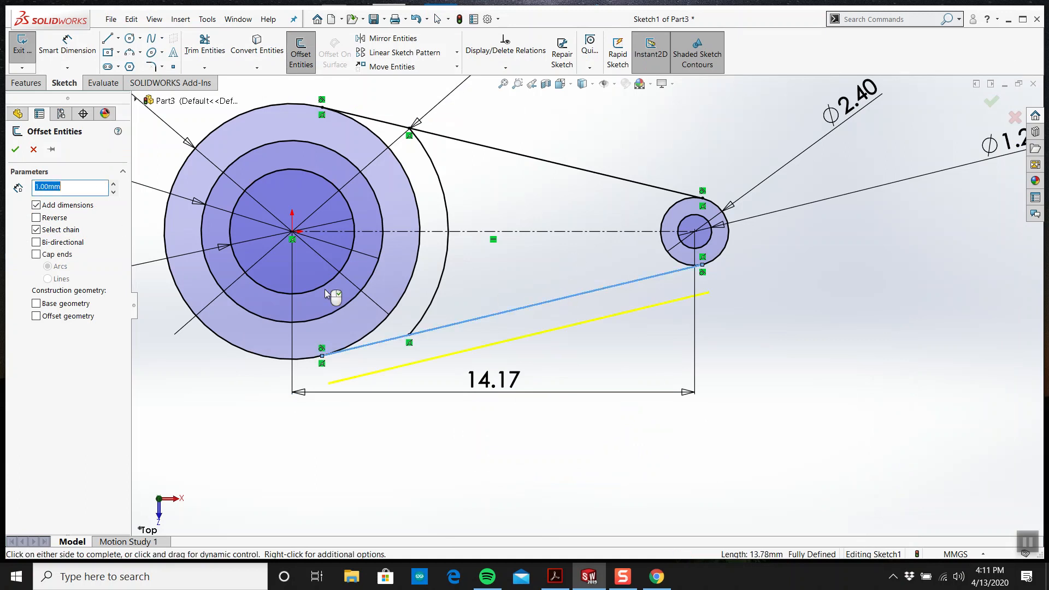
click(14, 148)
Step: Offset the upper arm line inward by 1 mm
click(519, 155)
click(301, 53)
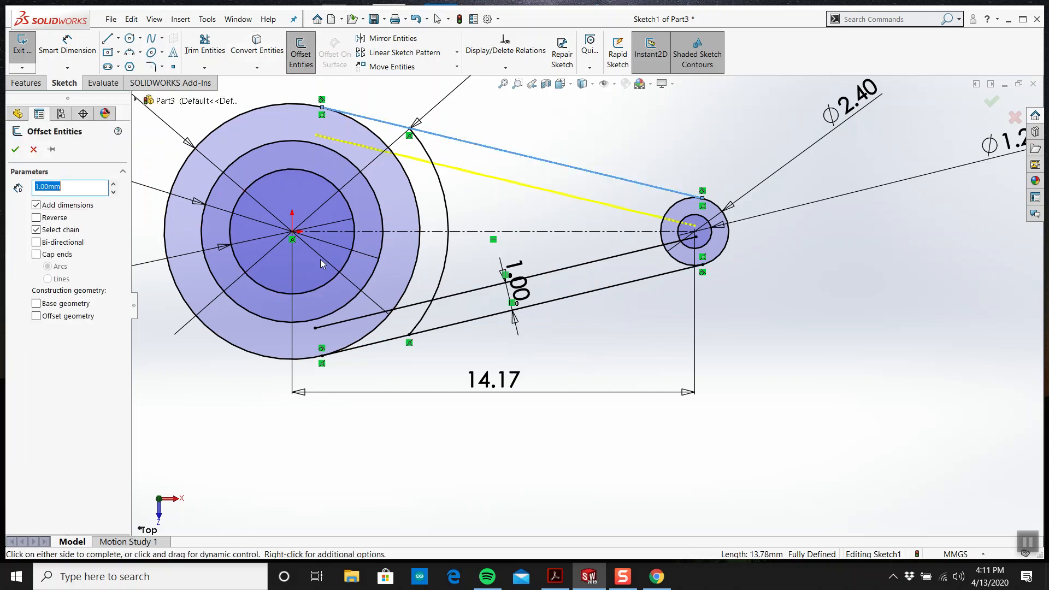
click(15, 149)
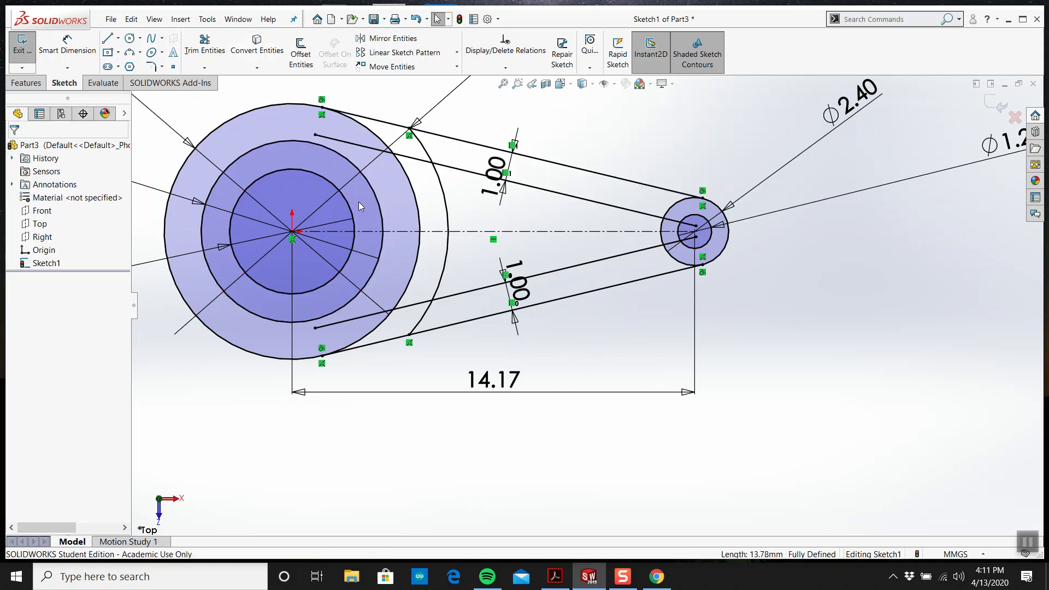
Step: Check the arc radius around the arm's small end in the PDF drawing and sketch a circle centred on the small end hole
click(554, 577)
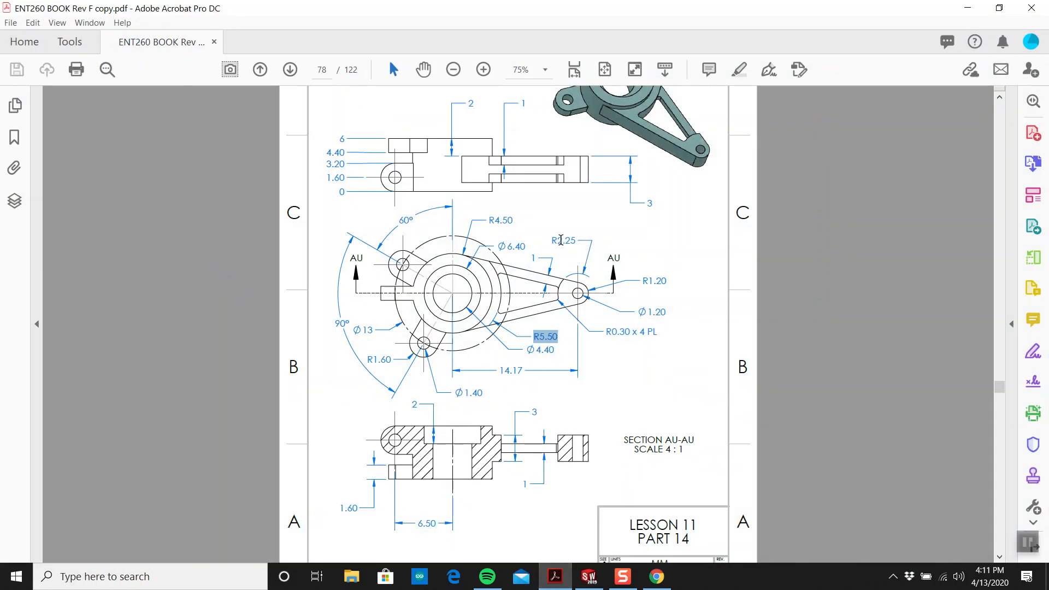
key(alt+Tab)
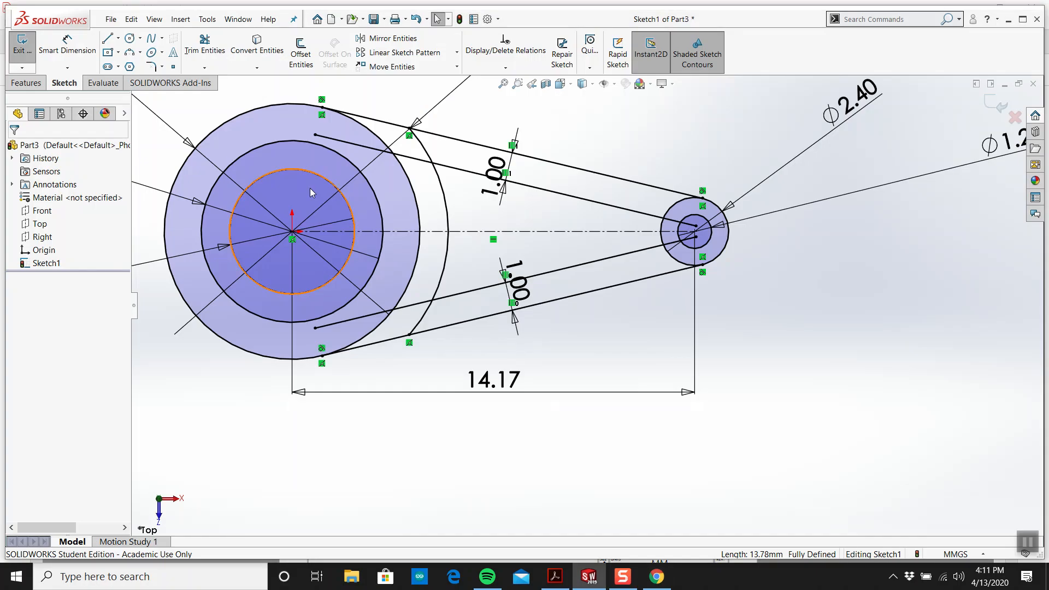
click(129, 37)
scroll(574, 278, up, 2)
scroll(660, 316, down, 5)
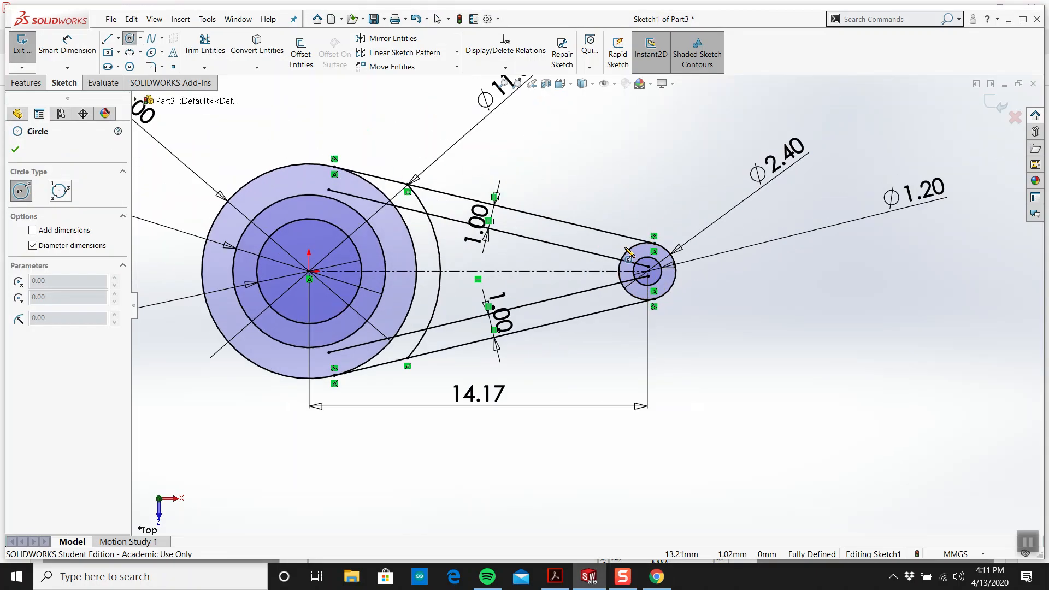
click(661, 299)
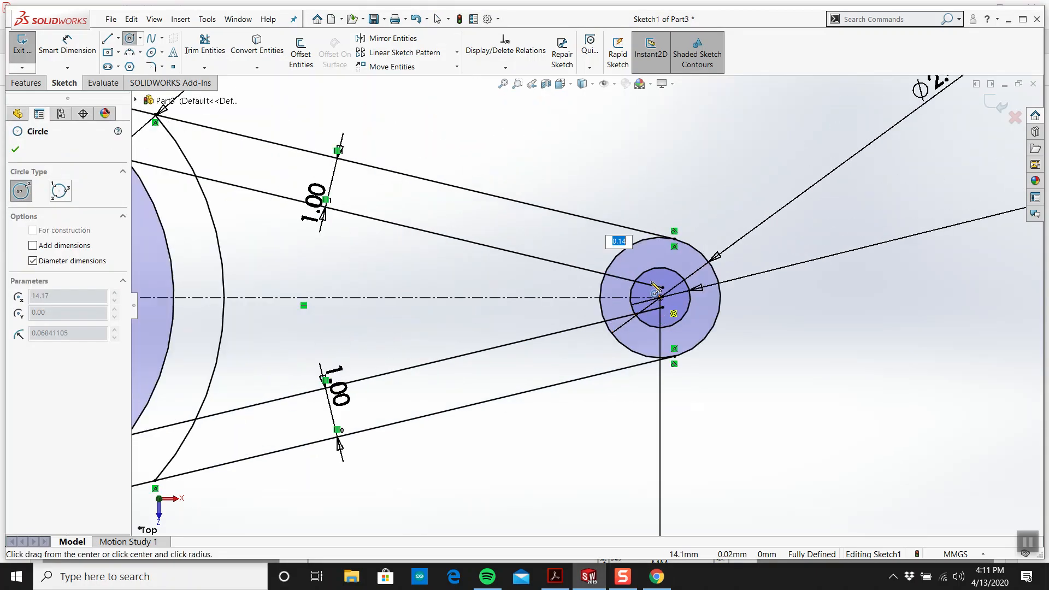
click(622, 195)
key(Escape)
Step: Dimension the new circle around the arm's small end to a 4.5 mm diameter
click(67, 41)
click(660, 189)
click(621, 126)
text(4.5)
key(Return)
key(Escape)
Step: Trim the 4.5 mm circle to the arc between the inner arm lines, and trim those lines between the arc and the 2.4 mm circle
key(f)
click(205, 44)
scroll(640, 317, down, 2)
drag(536, 233, 559, 265)
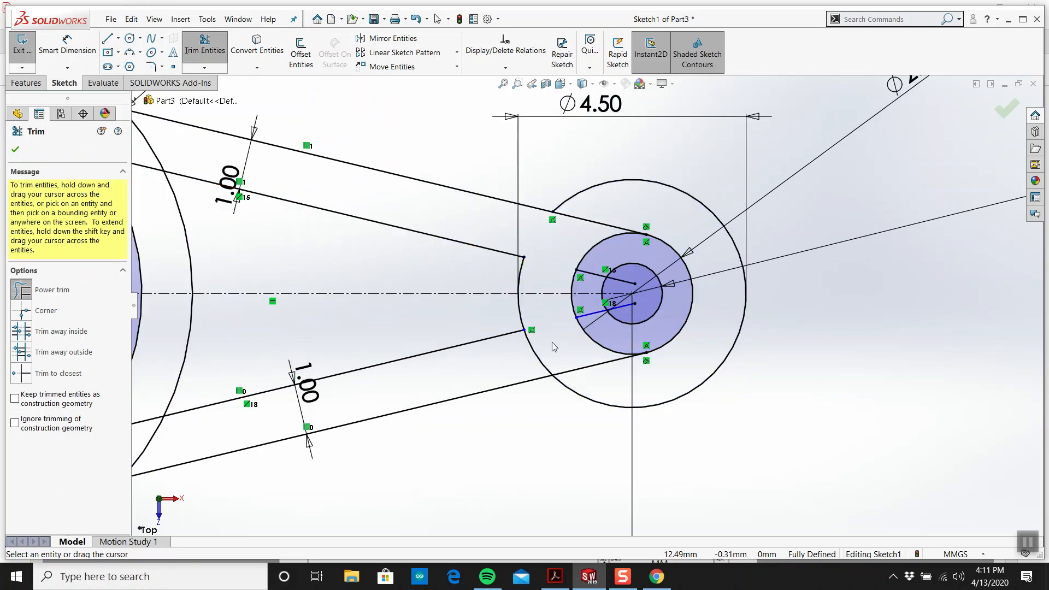
drag(552, 346, 533, 347)
key(Escape)
click(627, 185)
key(Escape)
Step: Delete the two leftover inner line pieces inside the arm's small end circle
scroll(604, 222, up, 5)
scroll(594, 322, down, 5)
click(567, 315)
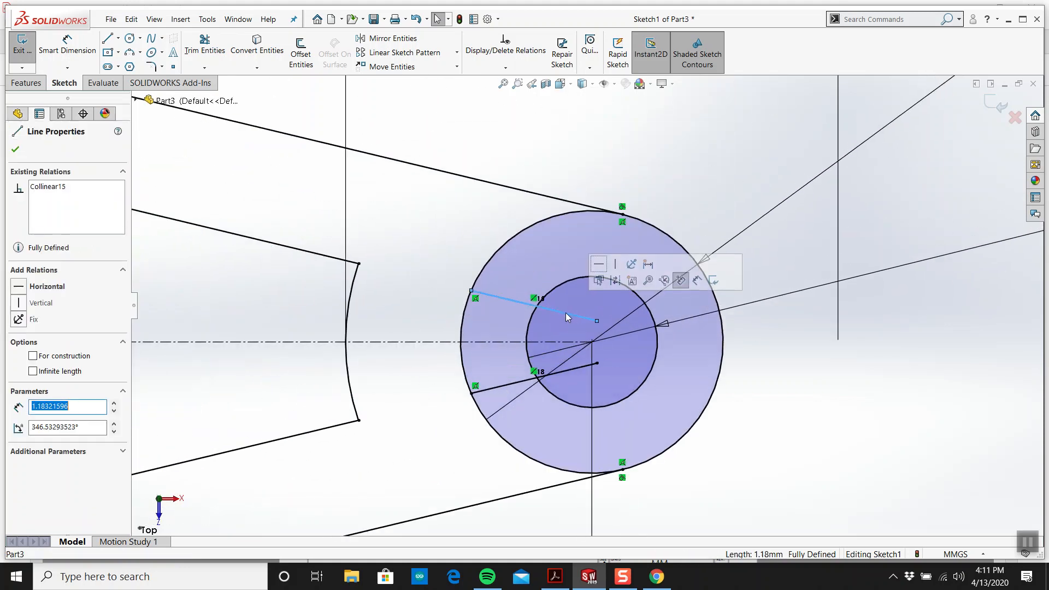
key(Delete)
click(579, 366)
key(Delete)
scroll(572, 334, up, 6)
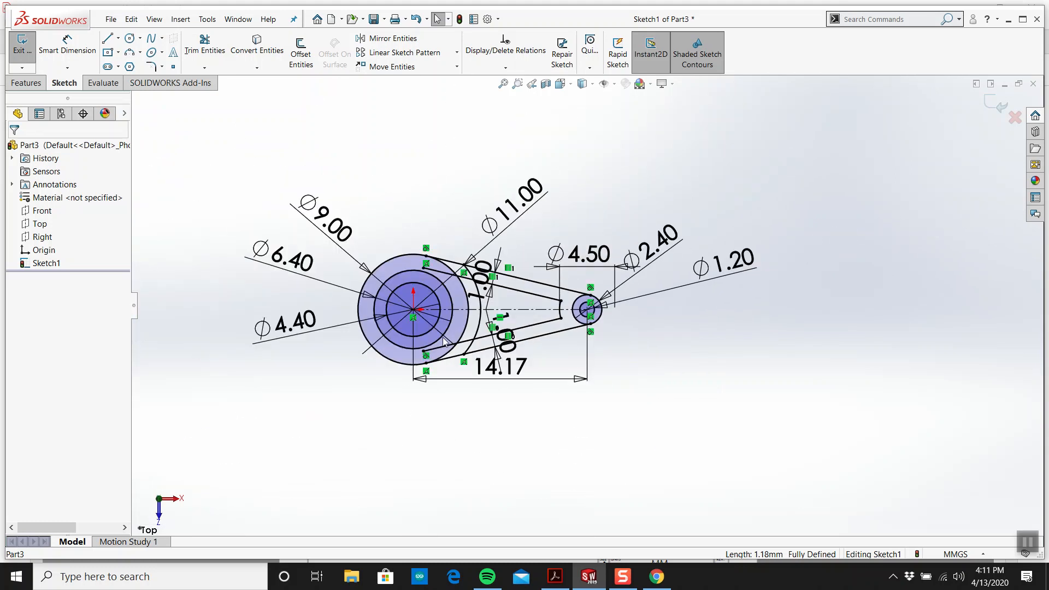
Step: Trim the 11 mm arc beyond the inner arm lines and trim both inner lines between that arc and the hub
scroll(492, 273, down, 5)
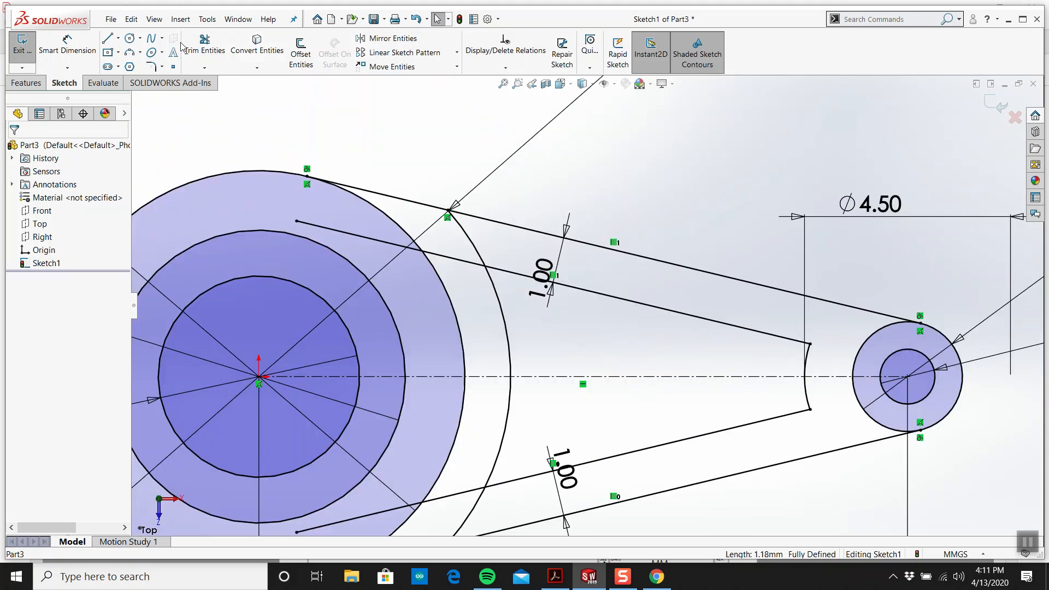
click(190, 47)
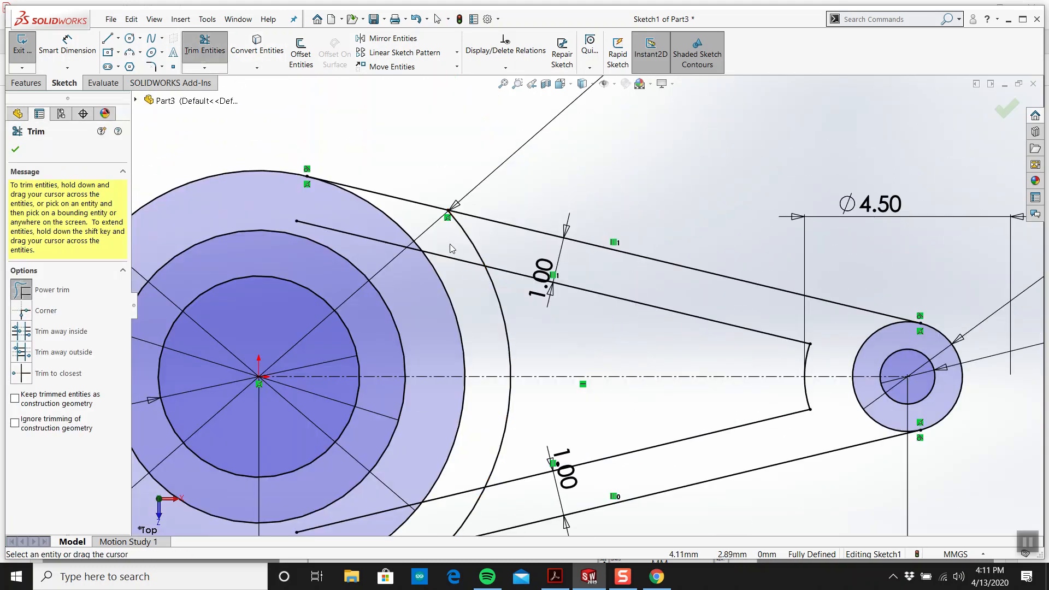
drag(450, 244, 494, 246)
scroll(494, 254, up, 2)
scroll(470, 494, down, 2)
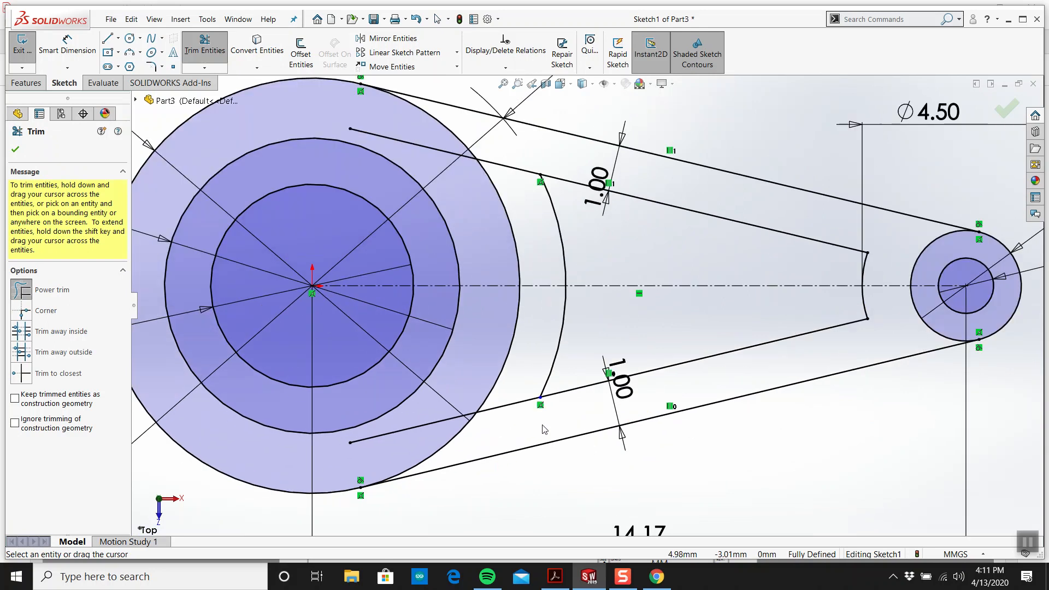
click(508, 403)
click(508, 167)
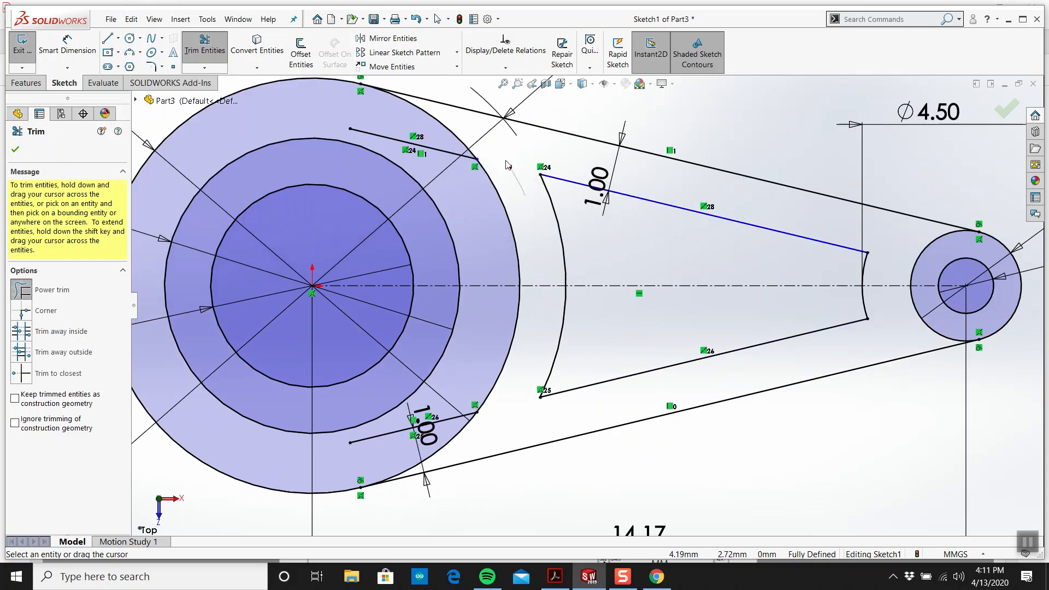
Step: Delete the two leftover inner line pieces inside the 9 mm hub circle
key(Escape)
click(427, 145)
key(Delete)
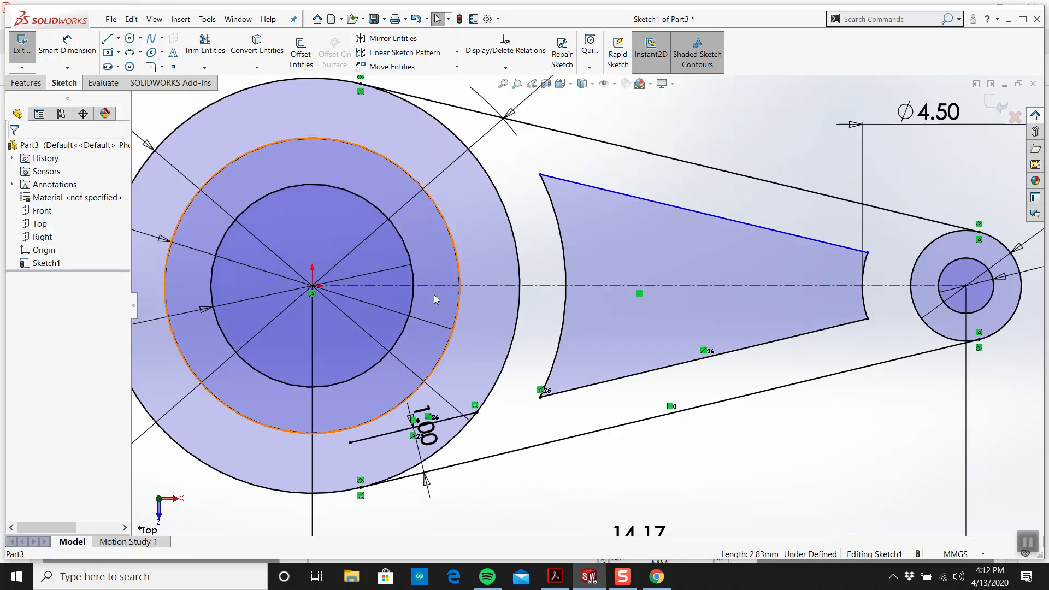
click(423, 425)
key(Delete)
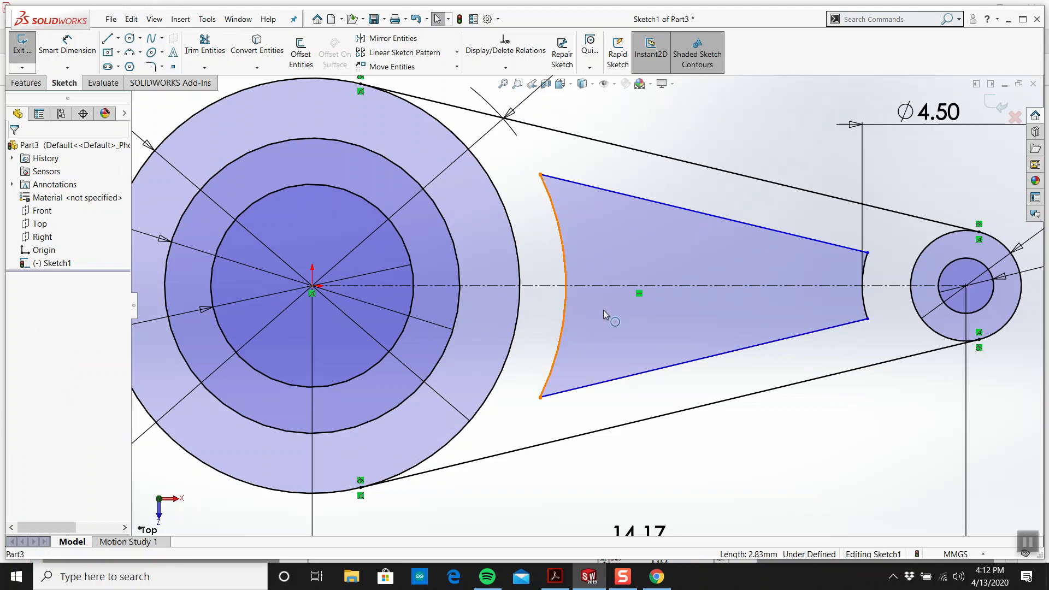
Step: Dimension the gap between the upper outer arm line and the pocket's upper line to 1 mm
scroll(595, 309, up, 3)
right_drag(853, 444, 848, 347)
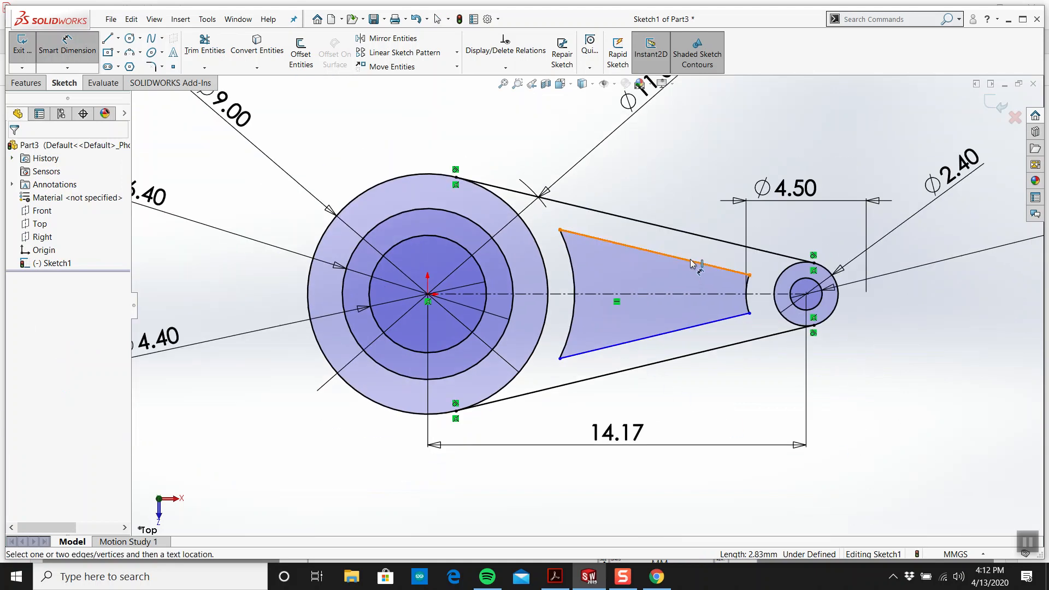
click(693, 264)
click(678, 230)
click(686, 164)
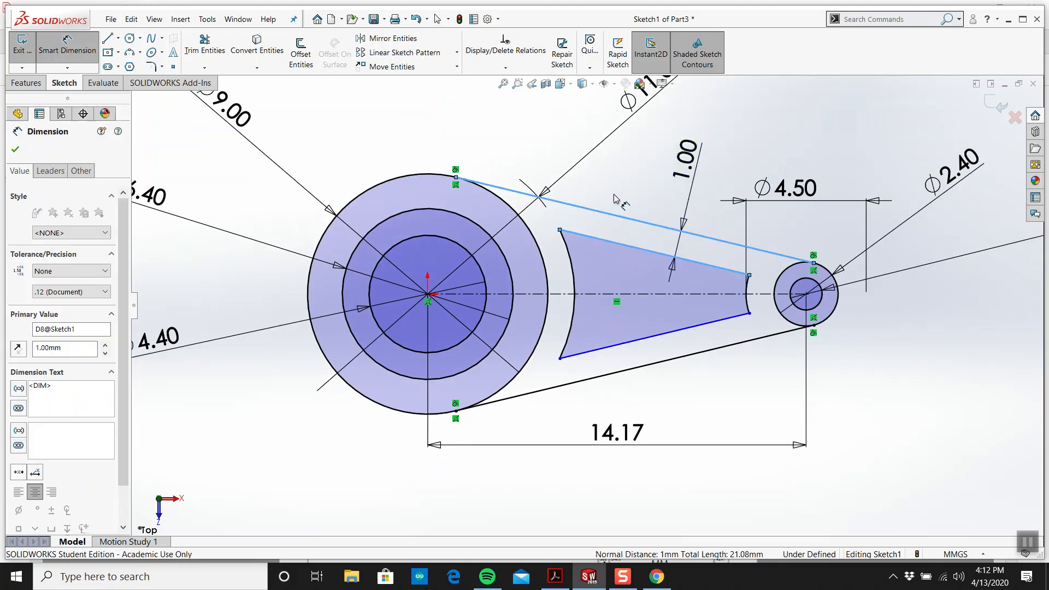
key(Return)
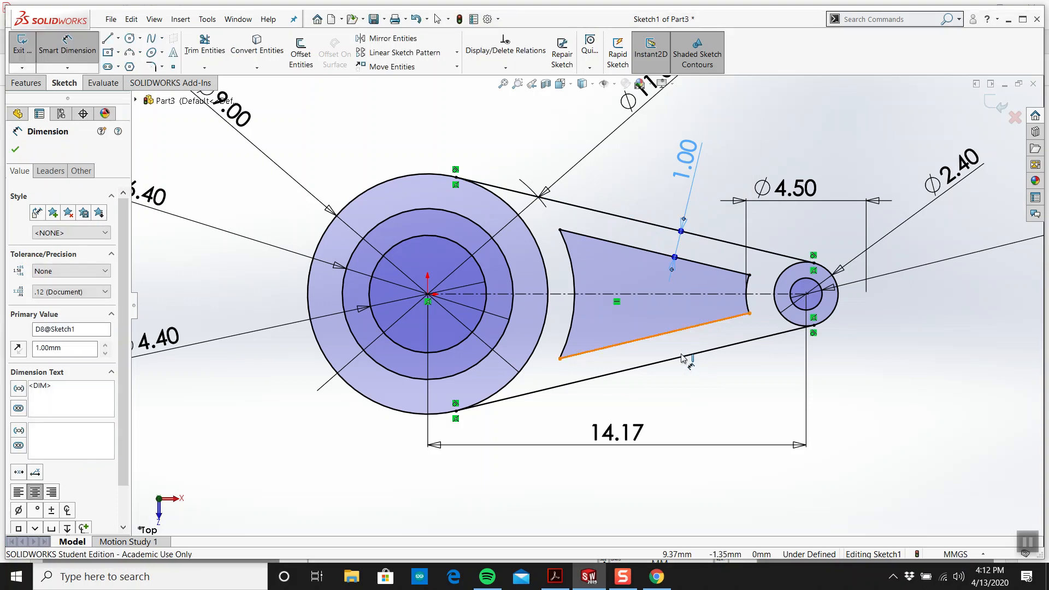
Step: Dimension the gap between the lower outer arm line and the pocket's lower line to 1 mm
click(679, 330)
click(684, 355)
click(687, 366)
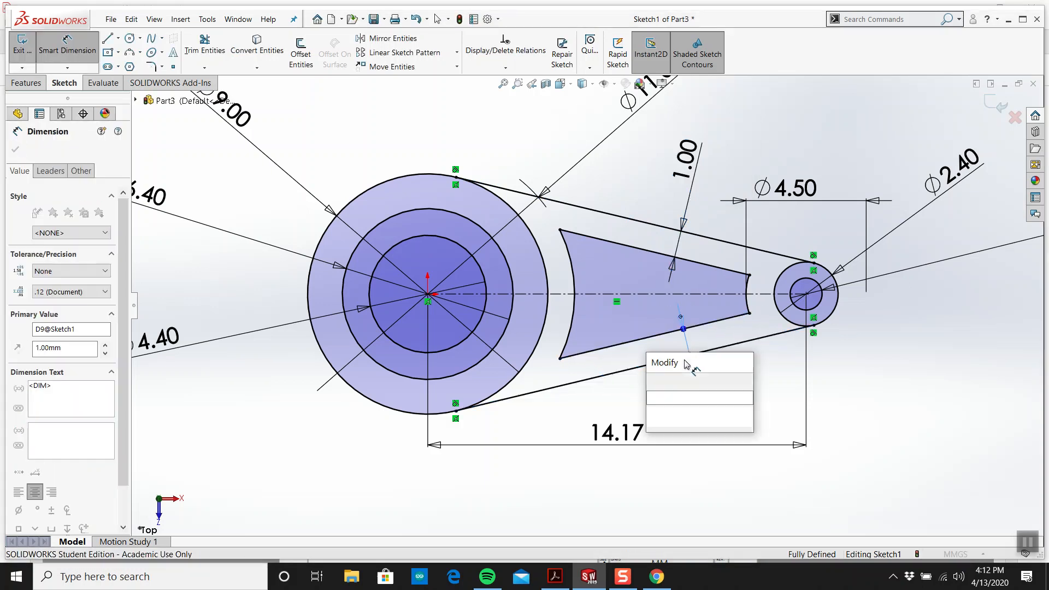
key(Return)
scroll(621, 303, down, 5)
key(Escape)
key(Escape)
scroll(621, 303, down, 2)
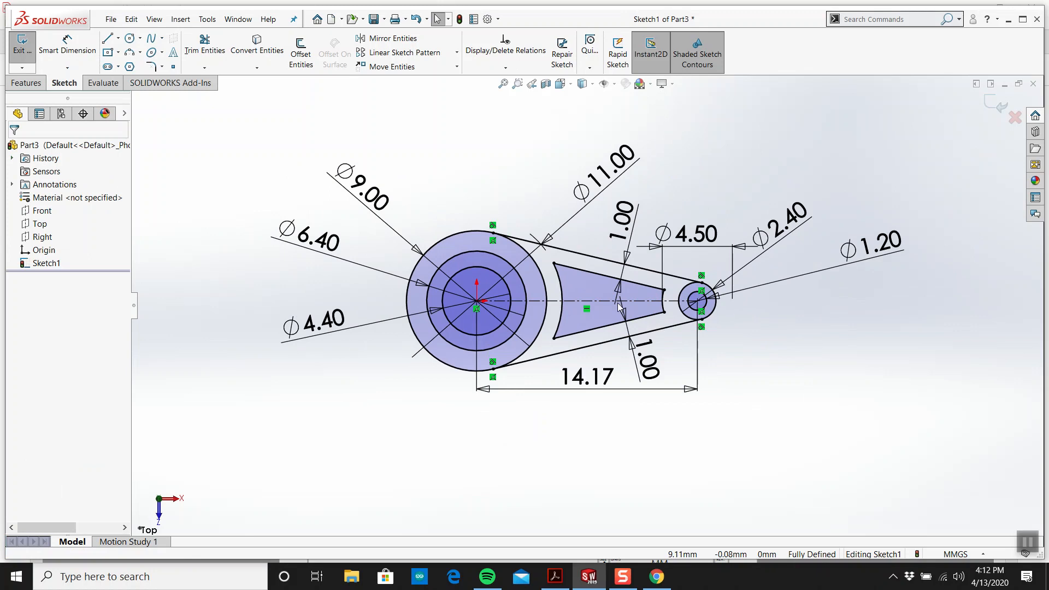
Step: Check the arm pocket in the PDF drawing and extend the pocket's hub-side arc to the upper outer arm line
click(555, 579)
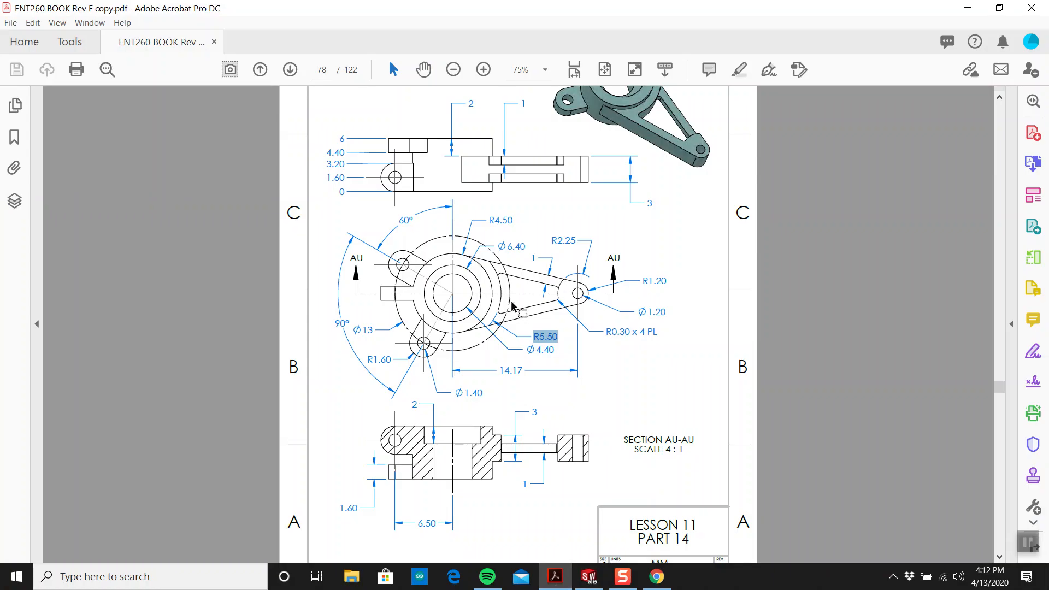
scroll(505, 288, up, 2)
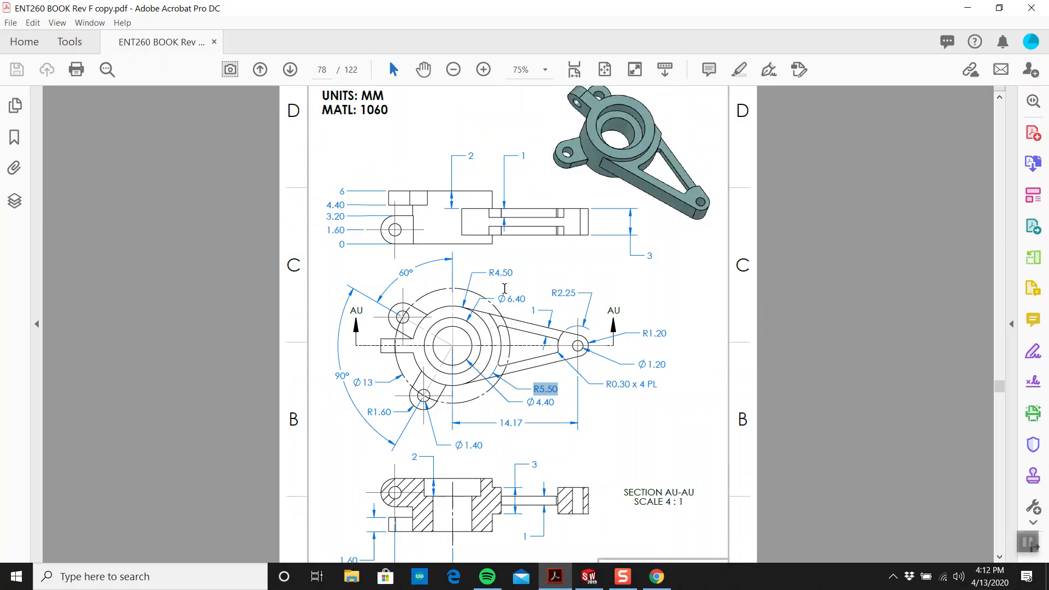
scroll(505, 288, down, 1)
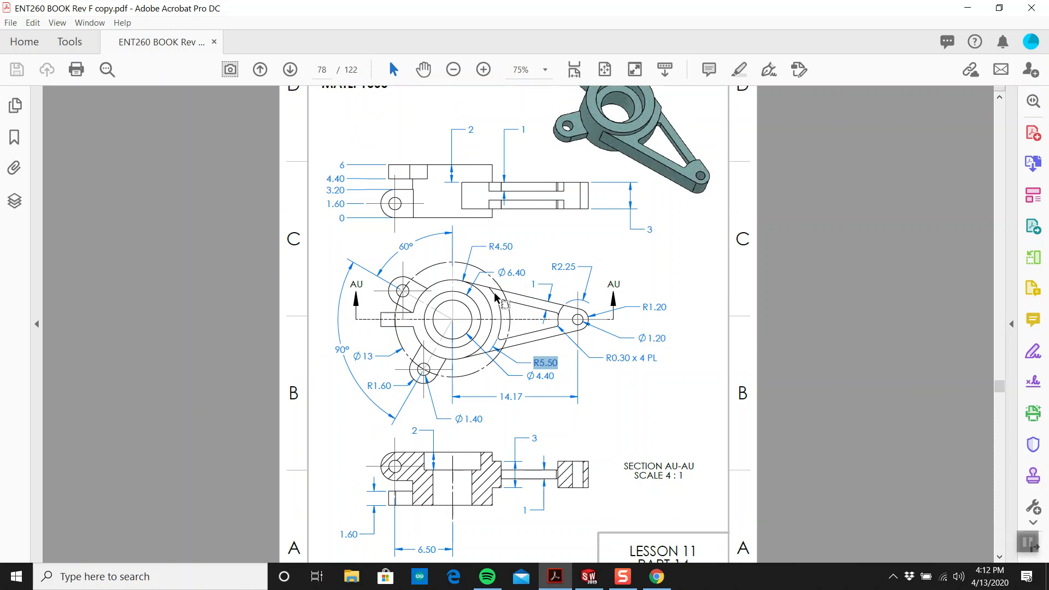
click(589, 577)
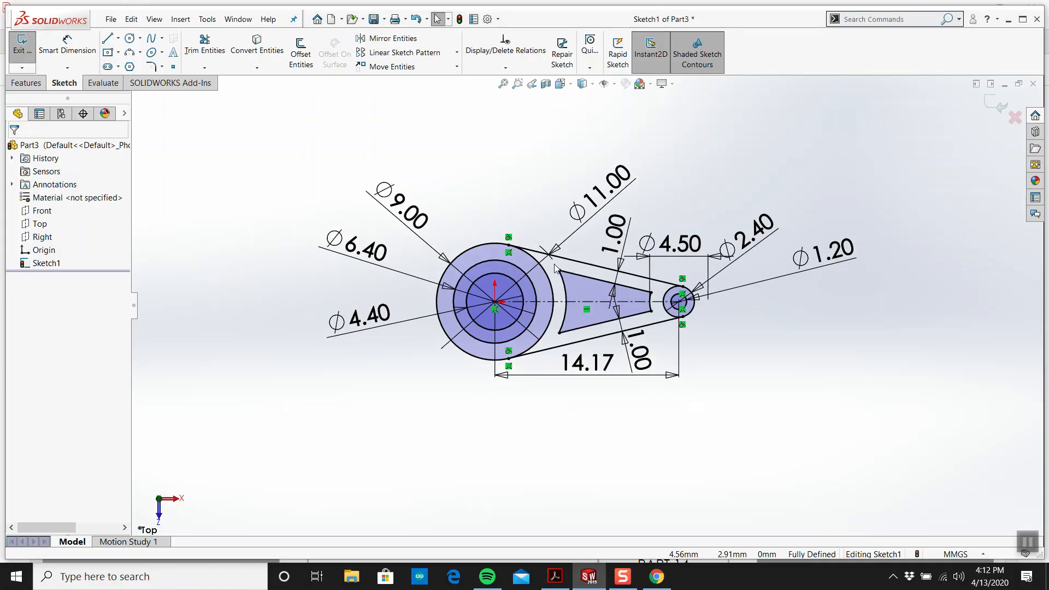
click(204, 67)
click(219, 82)
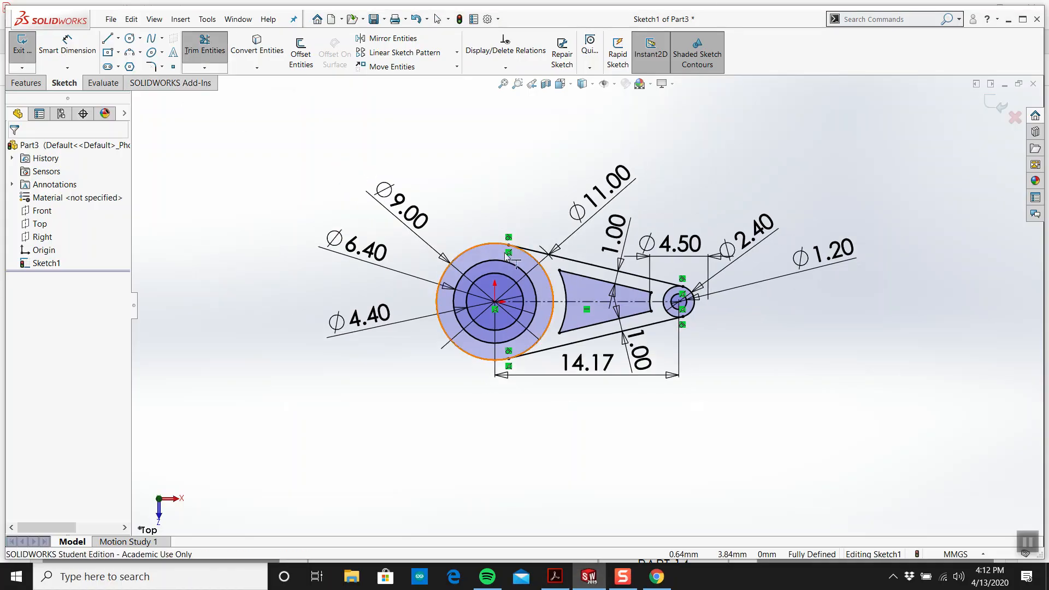
scroll(492, 247, down, 2)
scroll(622, 283, down, 2)
click(582, 306)
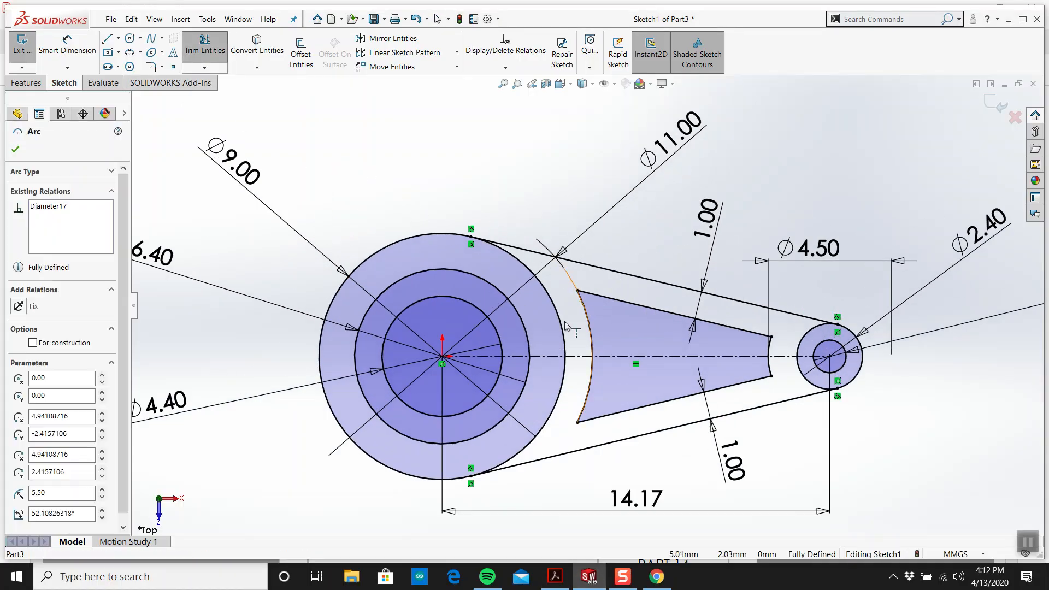
key(Escape)
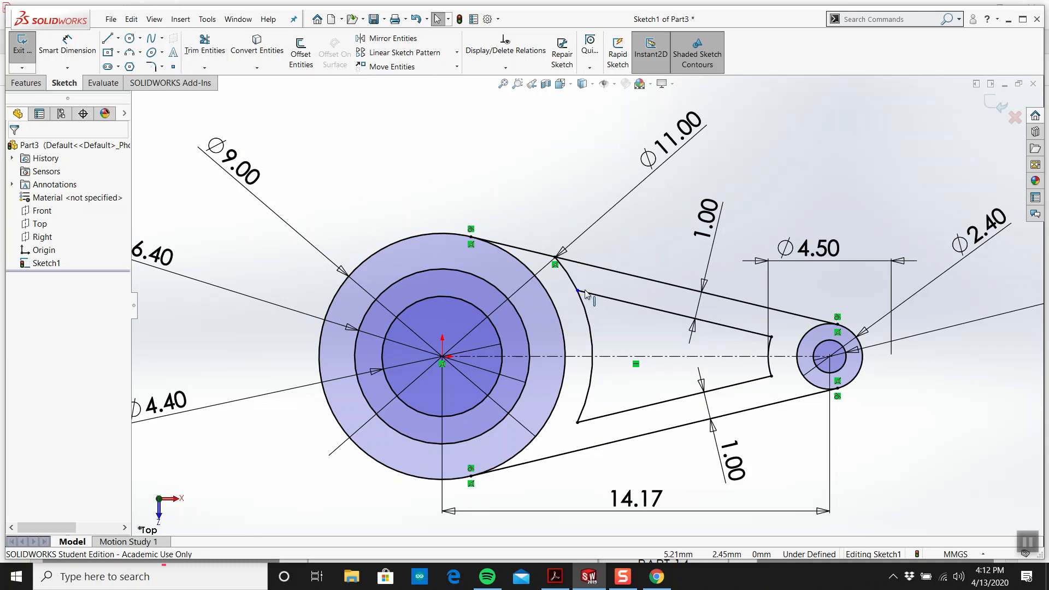
Step: Attach the hub-side endpoint of the upper inner pocket line to the extended 11 mm arc
scroll(584, 307, up, 2)
scroll(618, 279, up, 2)
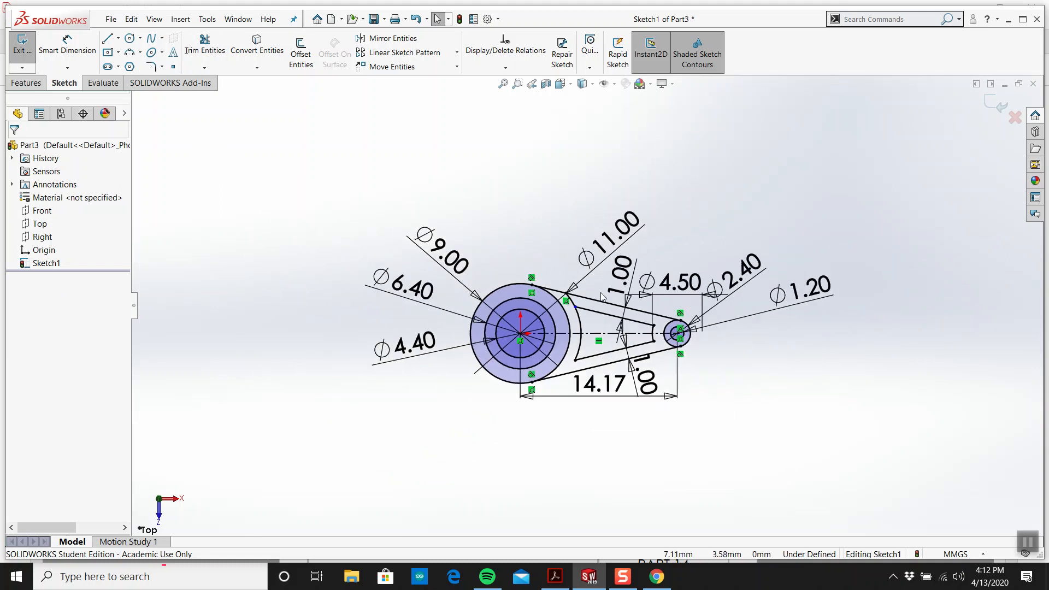
scroll(539, 329, down, 2)
drag(566, 325, 553, 320)
click(518, 224)
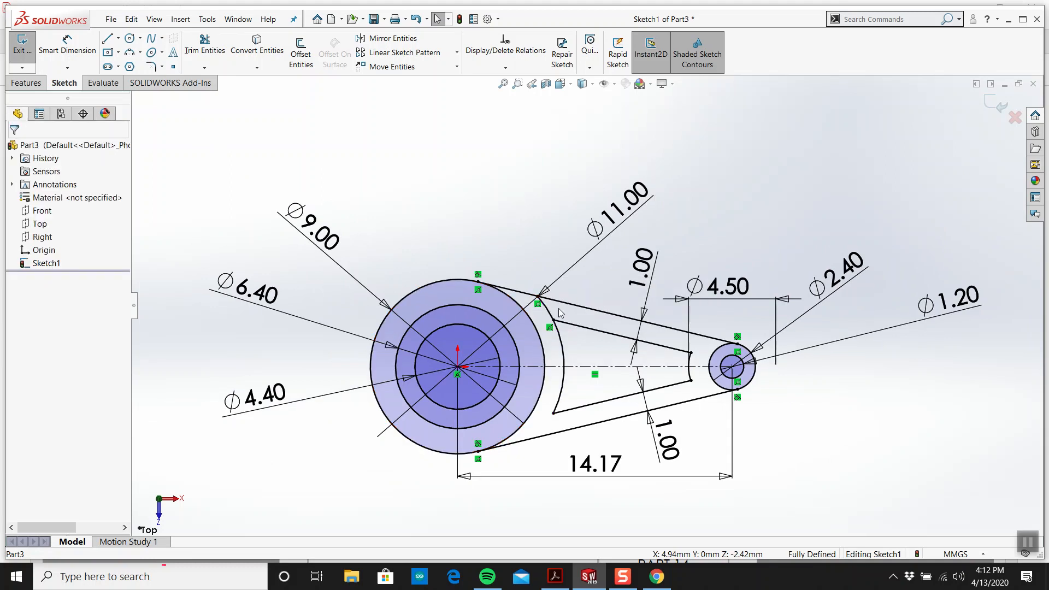
scroll(542, 229, up, 2)
scroll(556, 292, down, 2)
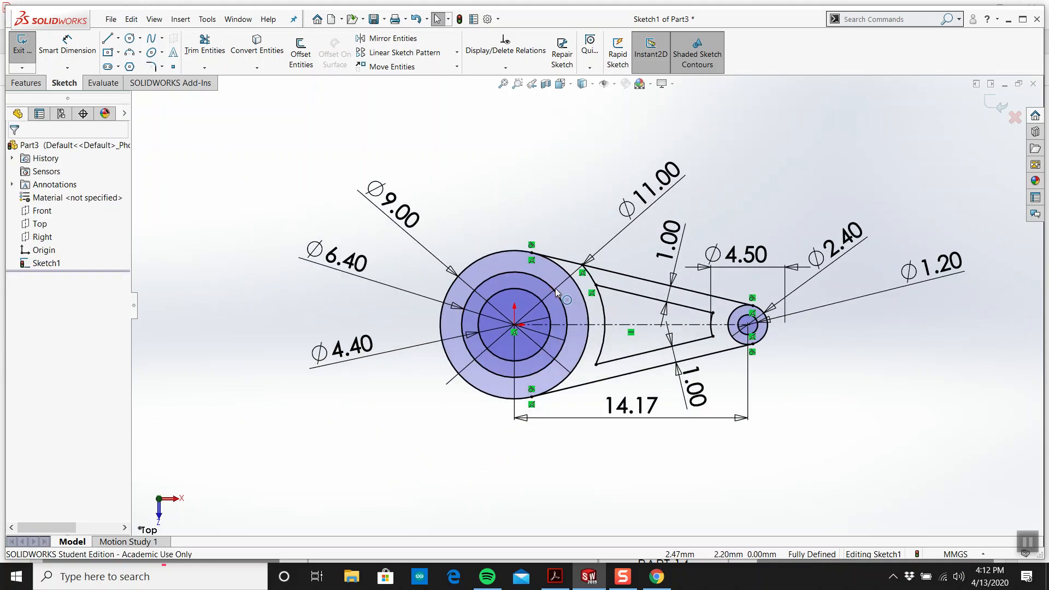
Step: Check the lug hole circle in the PDF drawing and sketch a circle about 11.8 mm in diameter centred on the hub origin
click(556, 577)
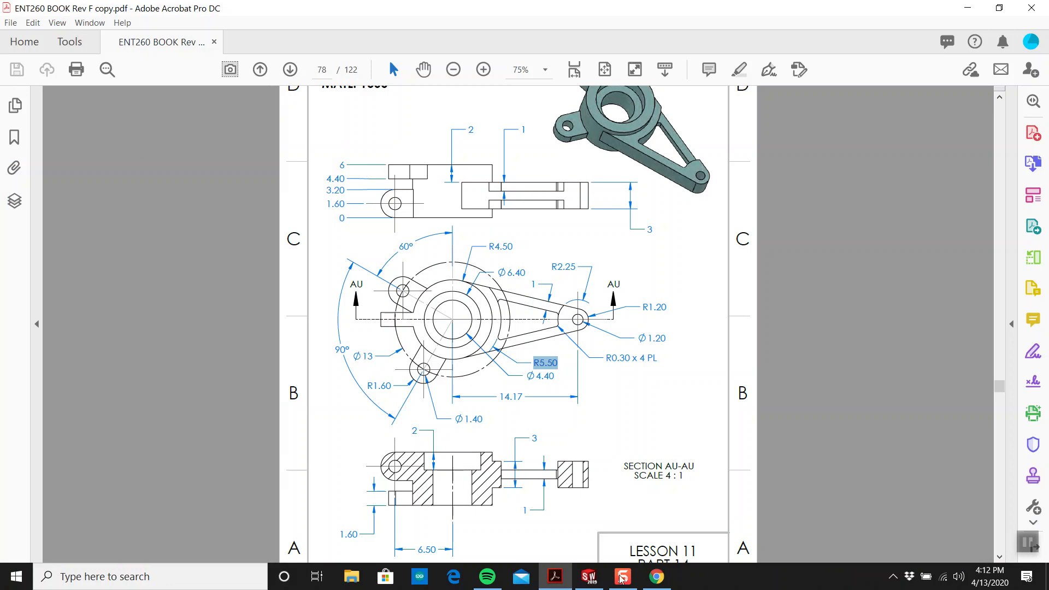
click(589, 576)
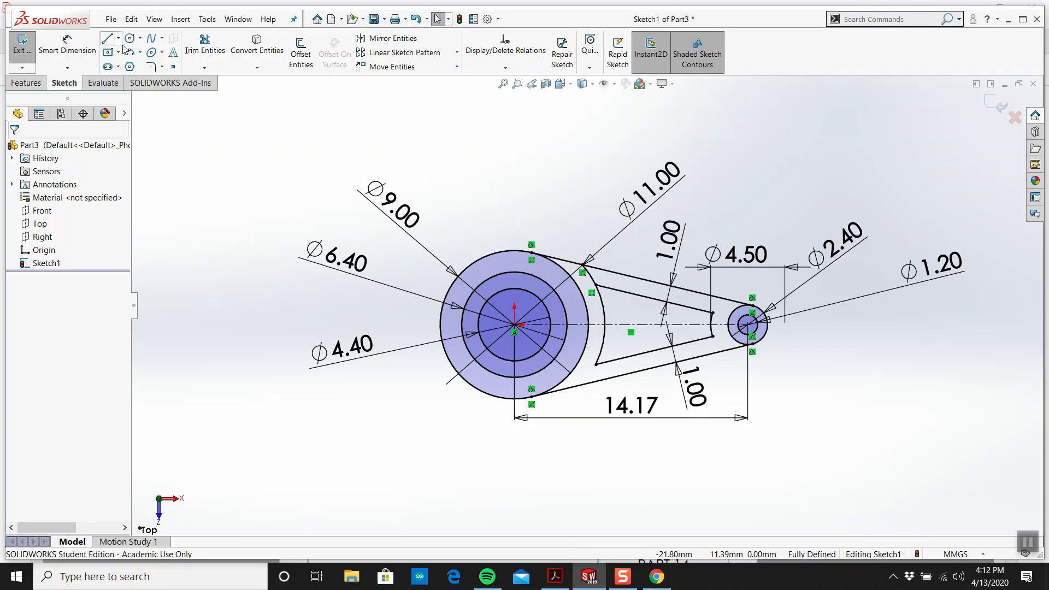
click(130, 38)
click(514, 325)
click(487, 418)
key(Escape)
Step: Dimension the new outermost hub circle to a 13 mm diameter and convert it to construction geometry
click(86, 55)
click(480, 234)
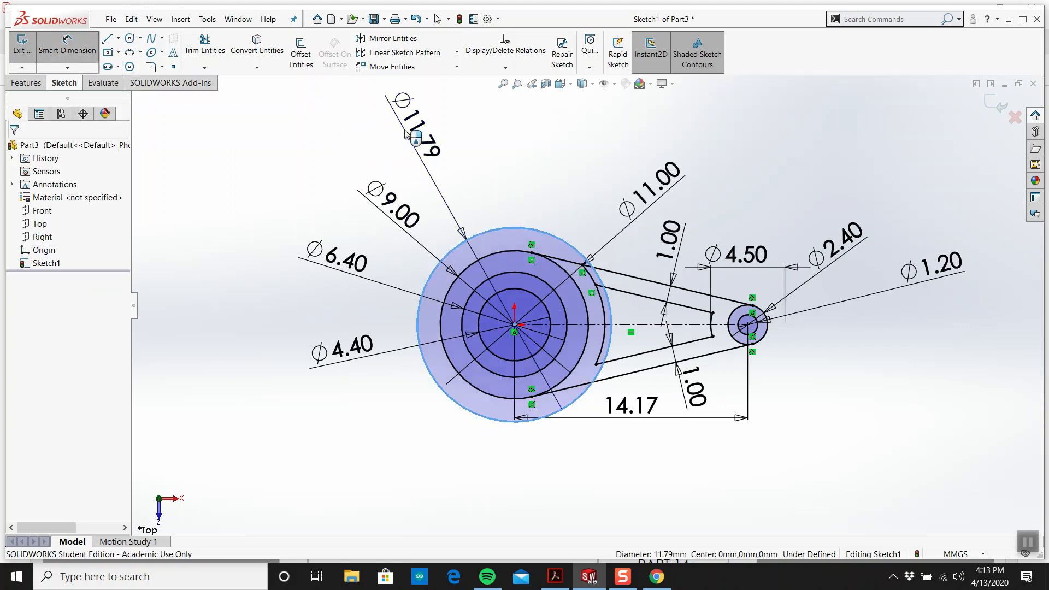
click(405, 131)
text(13)
key(Return)
key(Escape)
click(494, 220)
key(Escape)
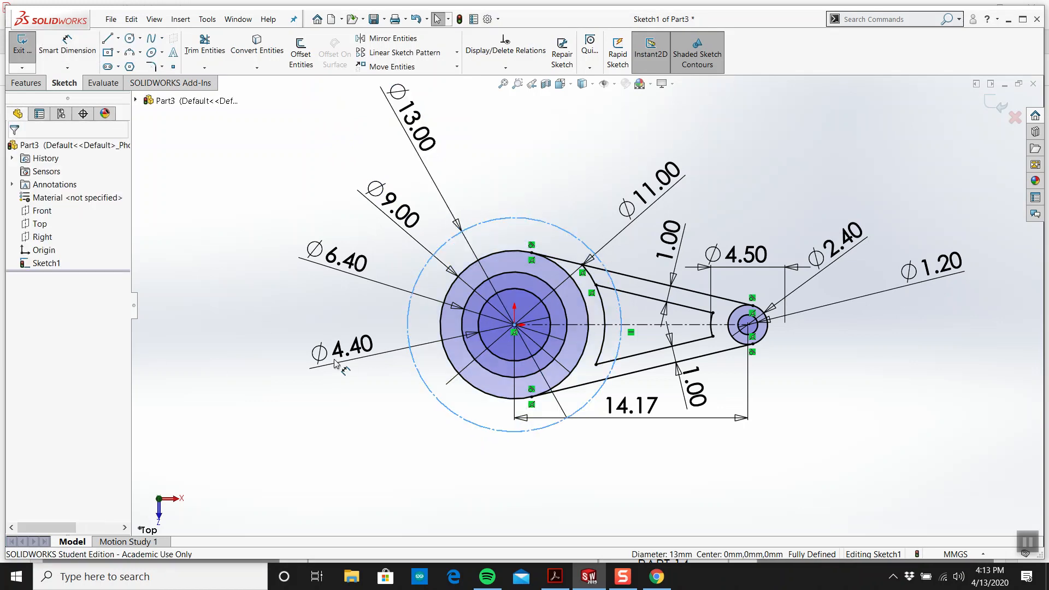
Step: Check the lug layout in the PDF drawing and sketch a vertical centerline from the hub origin up past the 13 mm construction circle
click(555, 579)
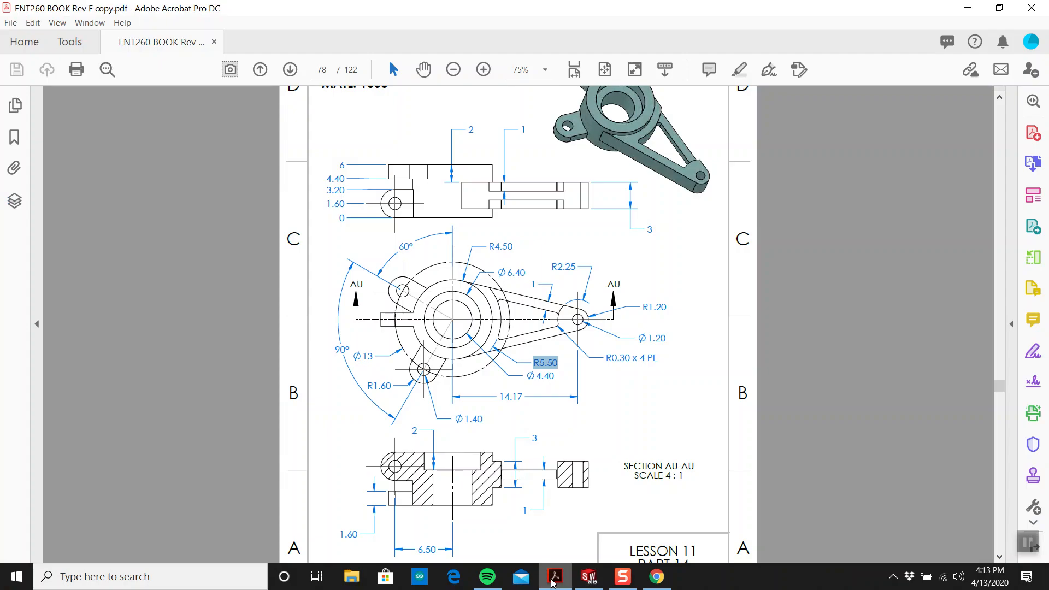
click(553, 583)
click(119, 39)
click(146, 67)
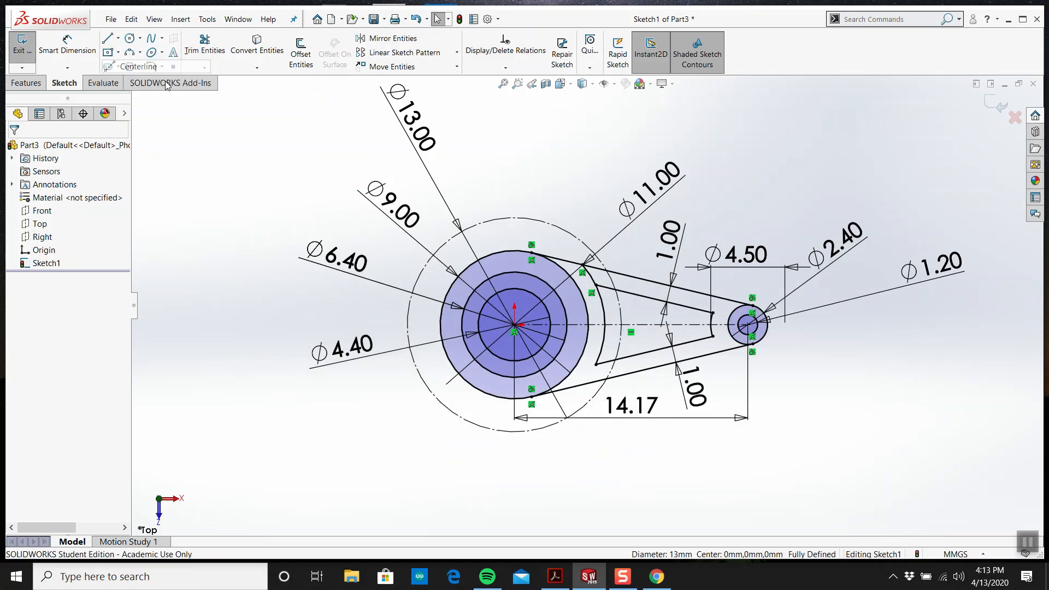
click(515, 325)
click(515, 124)
key(Escape)
key(Escape)
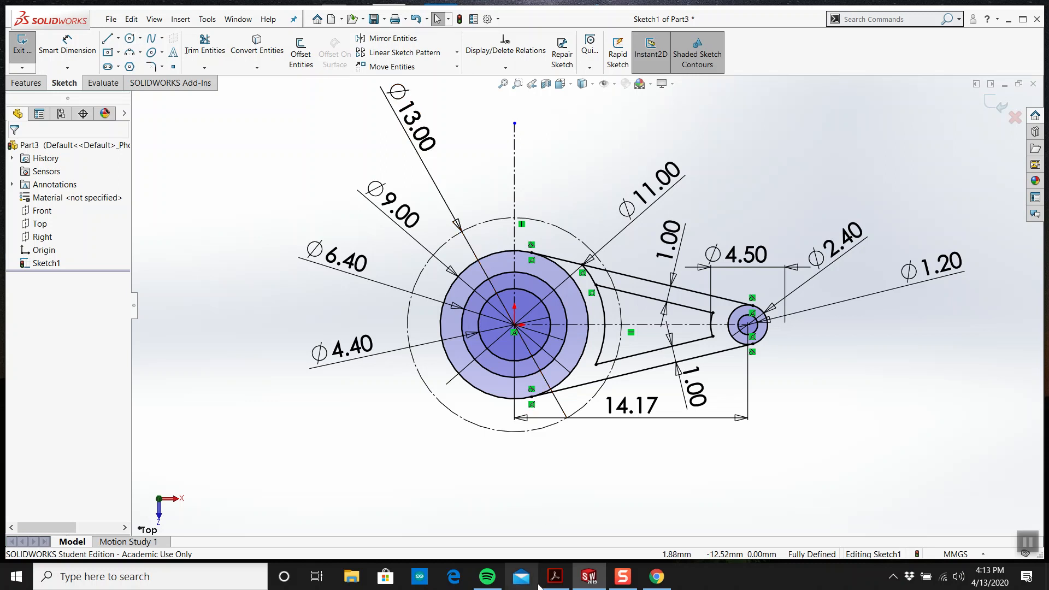
Step: Check the lug angles in the PDF drawing and sketch an angled centerline about 16 mm long from the hub origin toward the upper left
click(555, 577)
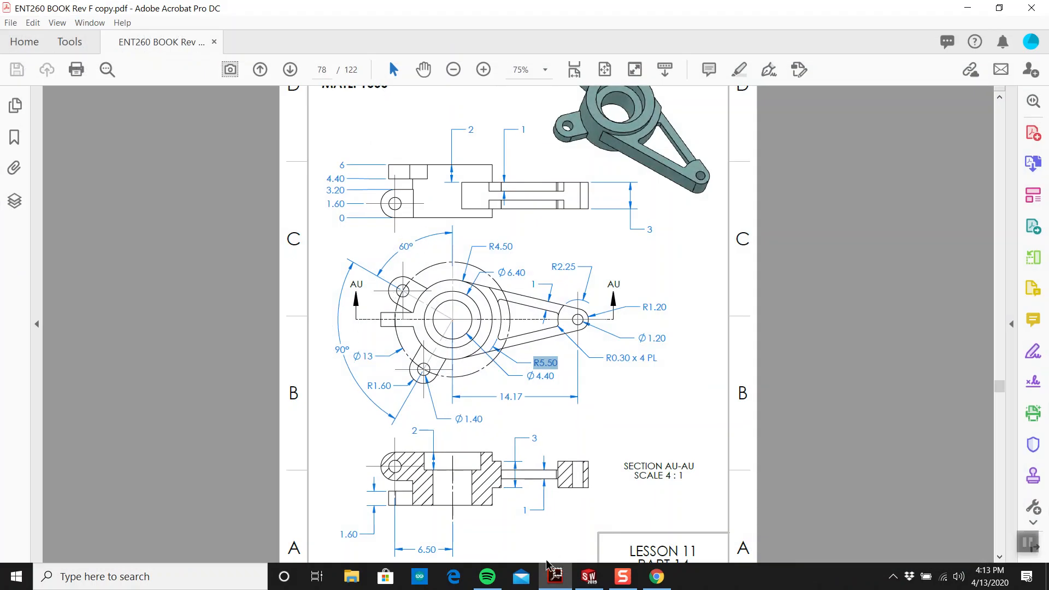
click(590, 577)
click(118, 38)
click(136, 63)
click(515, 326)
click(323, 145)
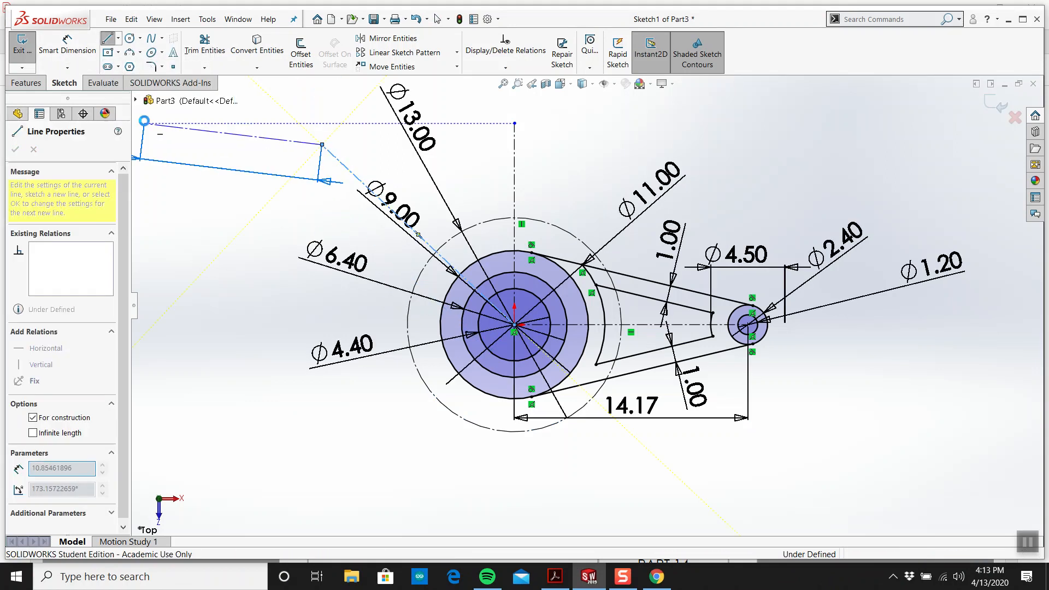
key(Escape)
Step: Sketch a second angled centerline from the hub origin toward the lower left, ending beyond the 13 mm construction circle
scroll(413, 233, down, 2)
scroll(387, 220, up, 3)
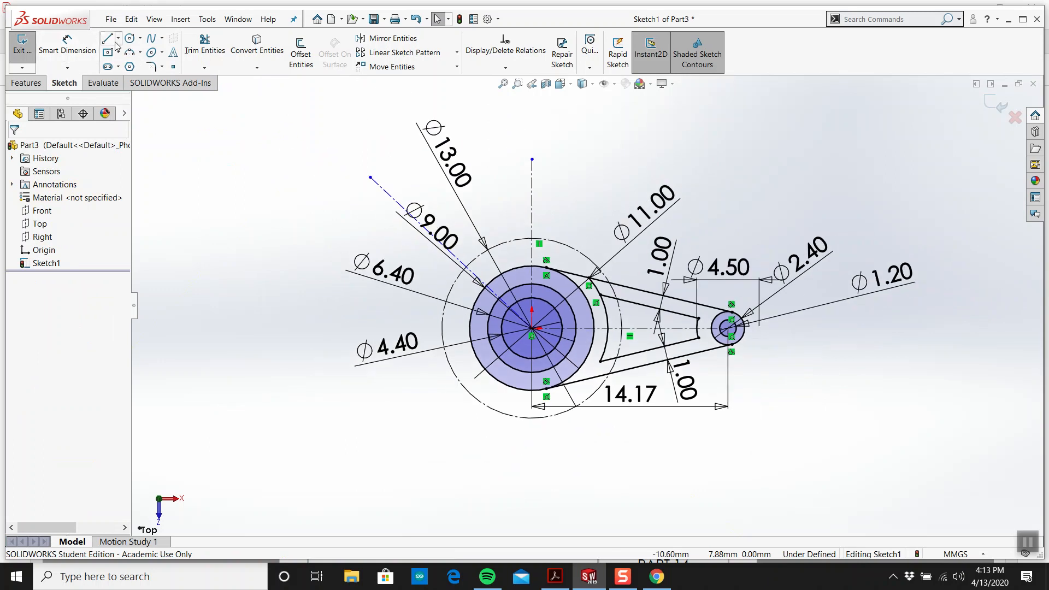
click(118, 38)
click(136, 64)
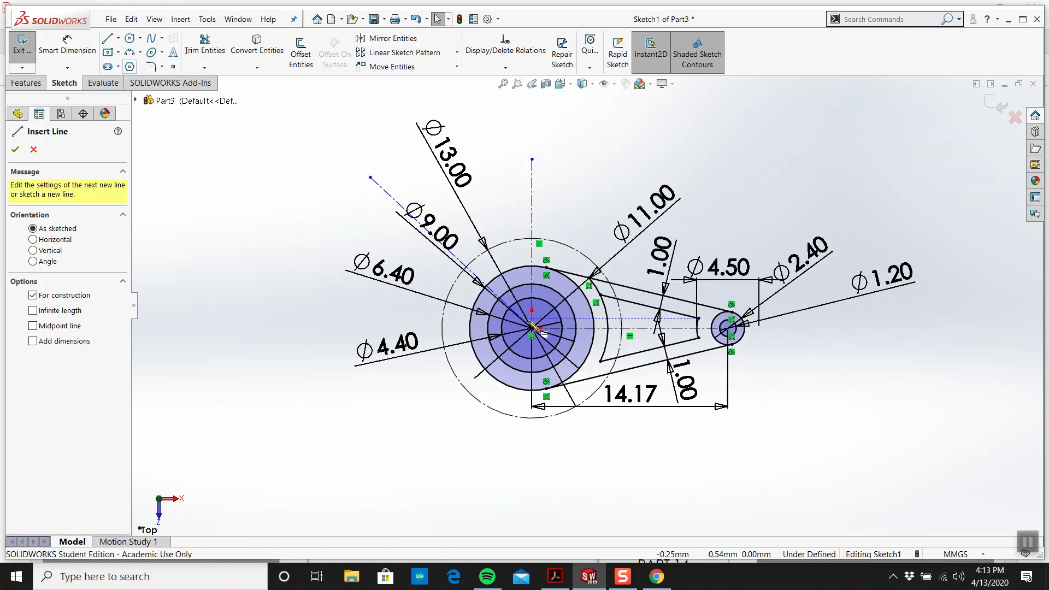
click(531, 328)
click(434, 435)
key(Escape)
Step: Dimension the angle between the vertical centerline and the upper-left centerline to 60 degrees
right_drag(298, 338, 254, 244)
click(398, 206)
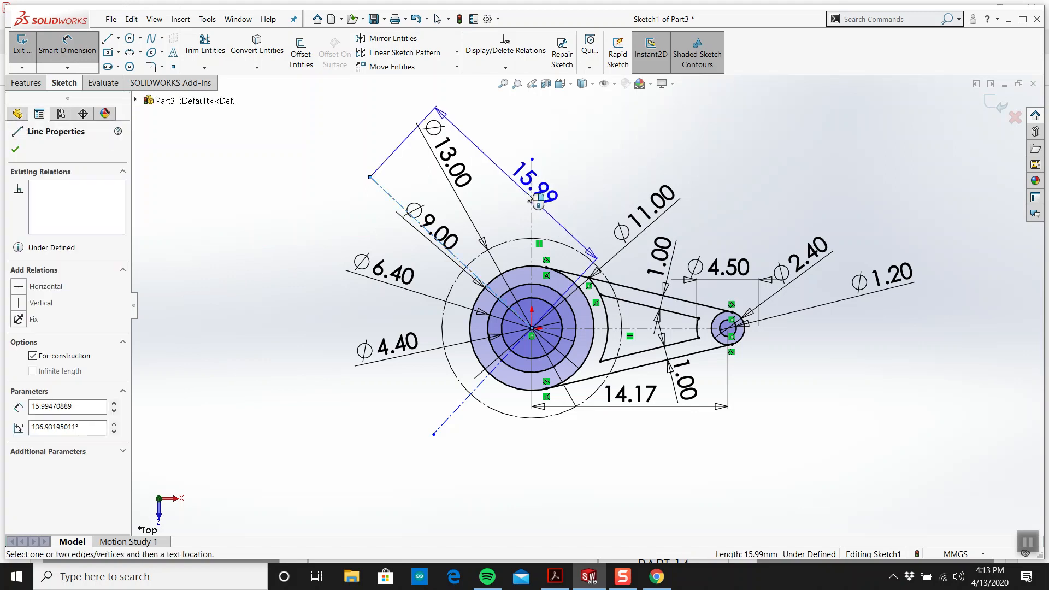
click(532, 147)
click(414, 112)
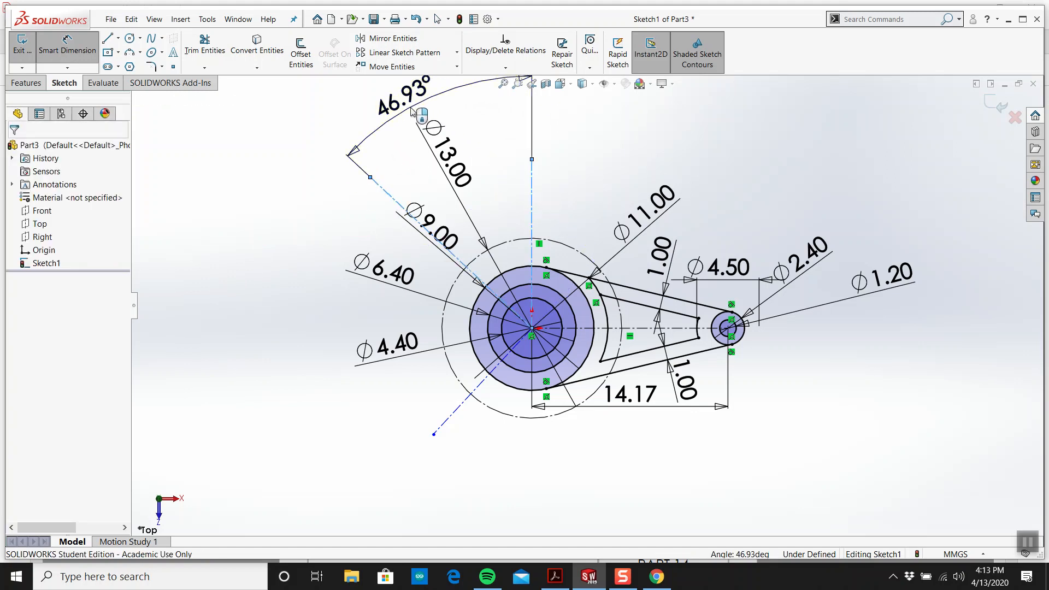
text(60)
key(Return)
scroll(408, 259, up, 1)
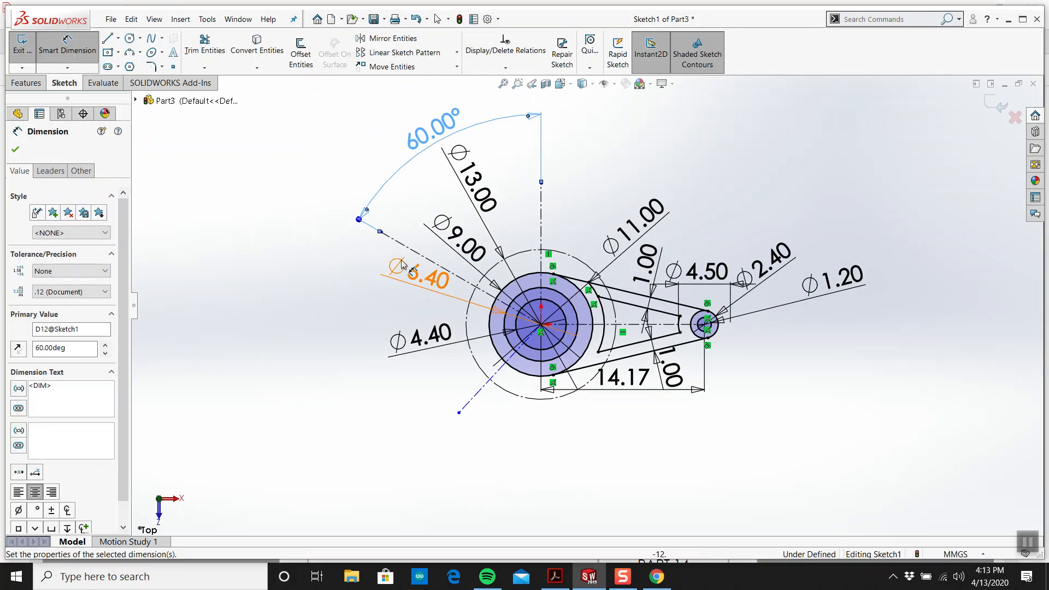
click(410, 249)
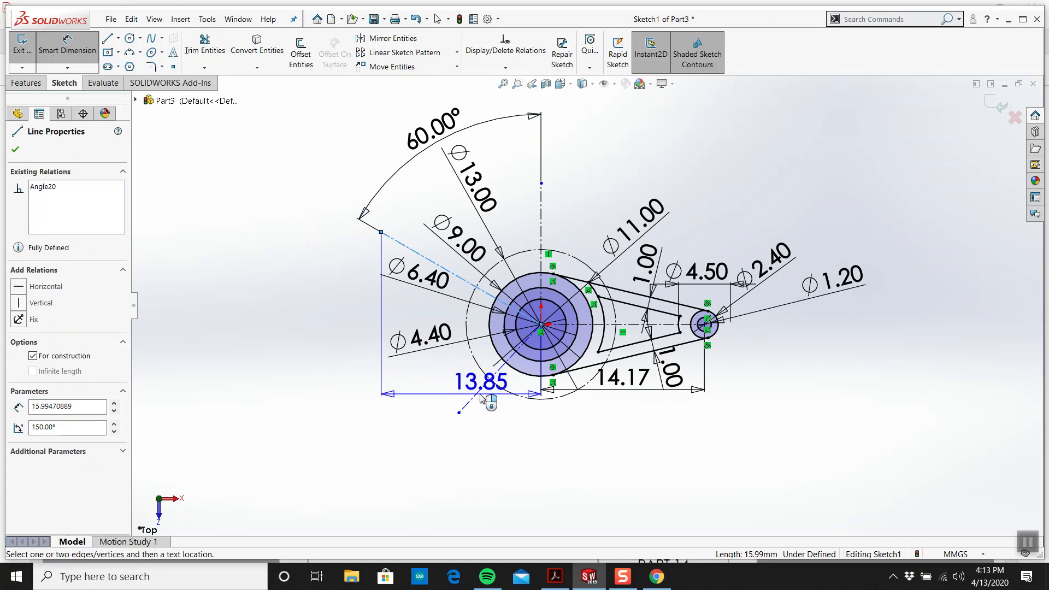
click(489, 399)
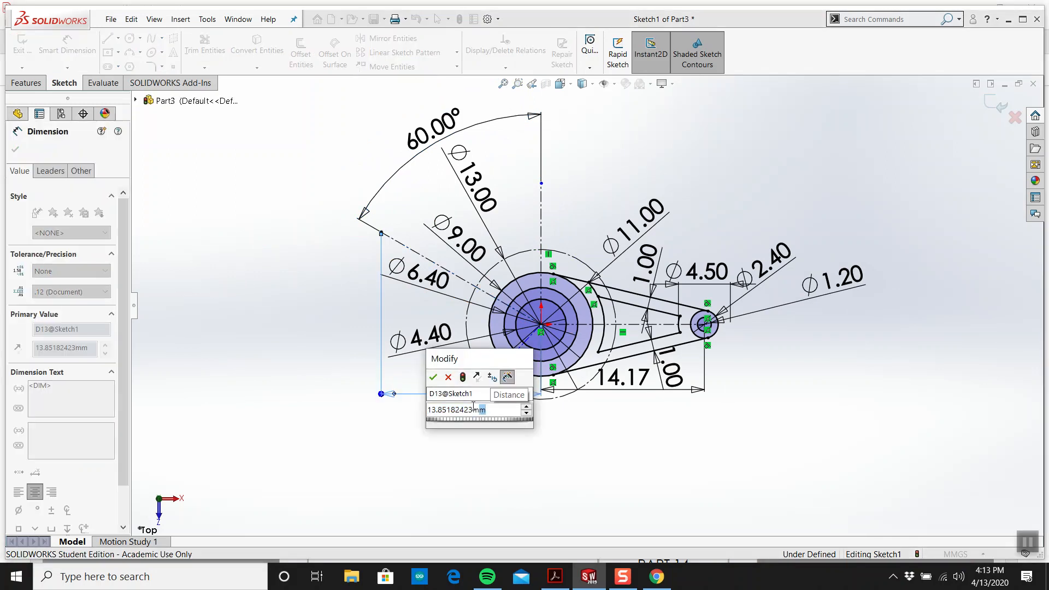
key(Return)
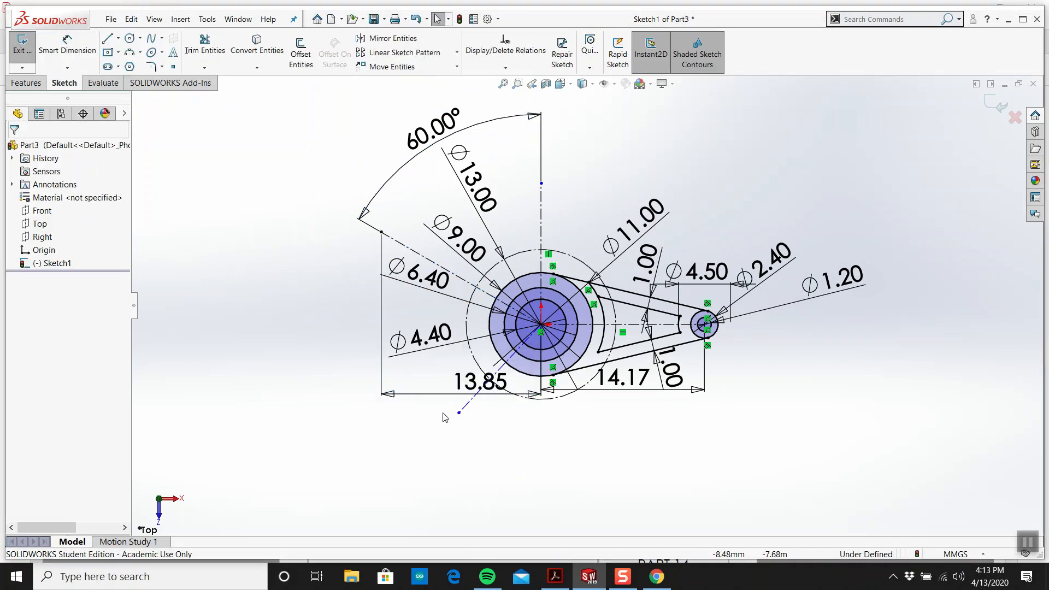
click(418, 396)
key(Delete)
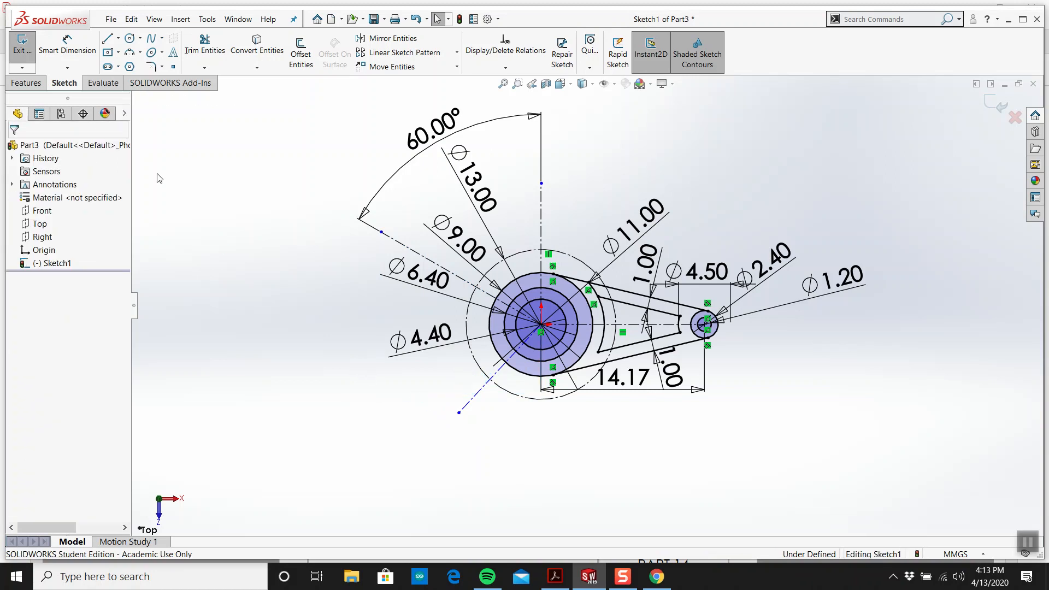
Step: Dimension the angle between the upper-left and lower-left centerlines to 90 degrees
click(68, 49)
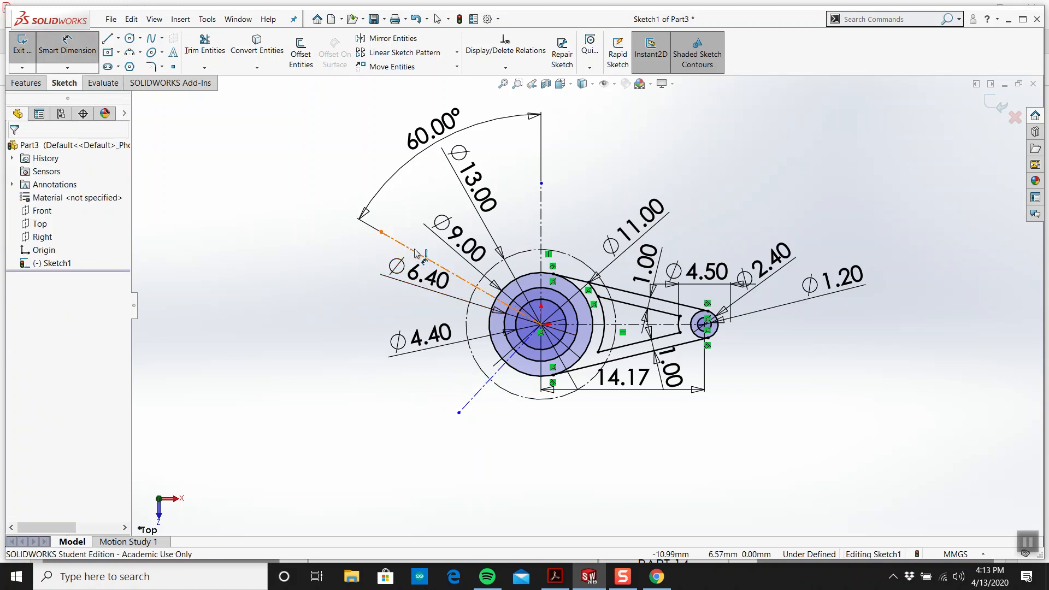
click(426, 258)
click(472, 397)
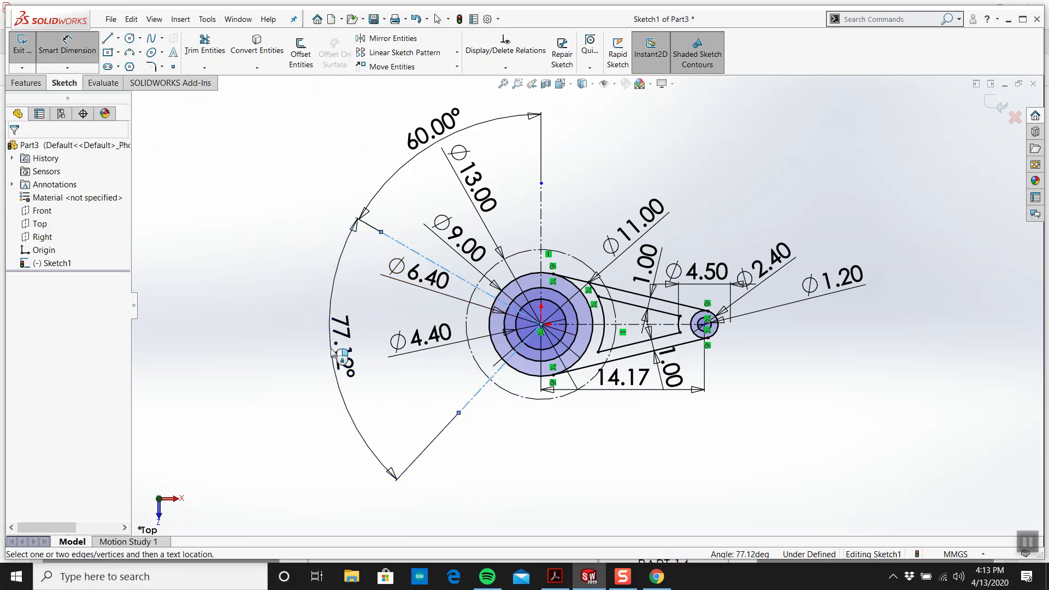
click(337, 357)
text(90)
key(Return)
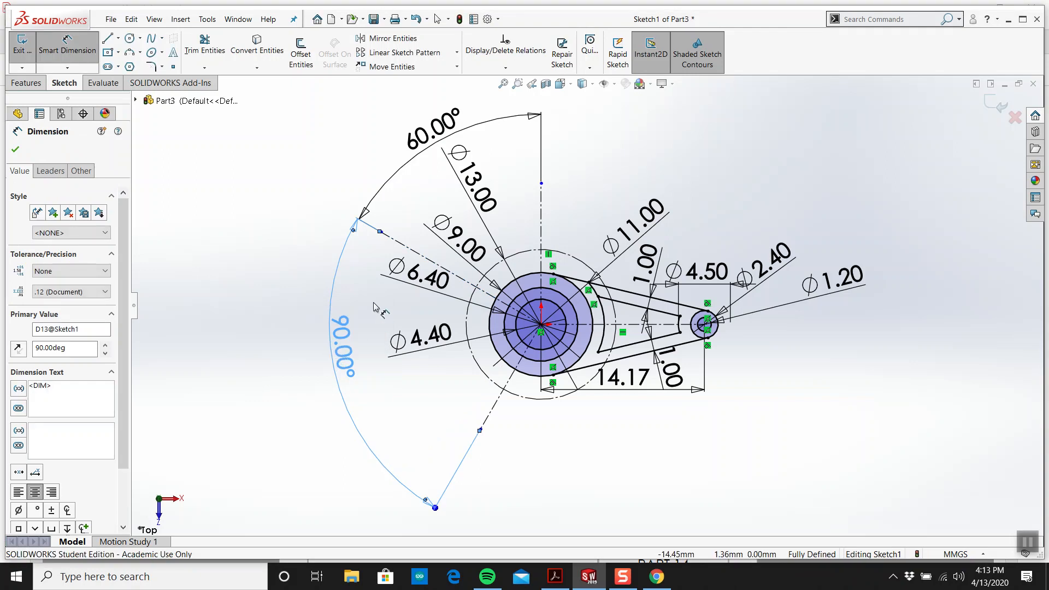
key(Escape)
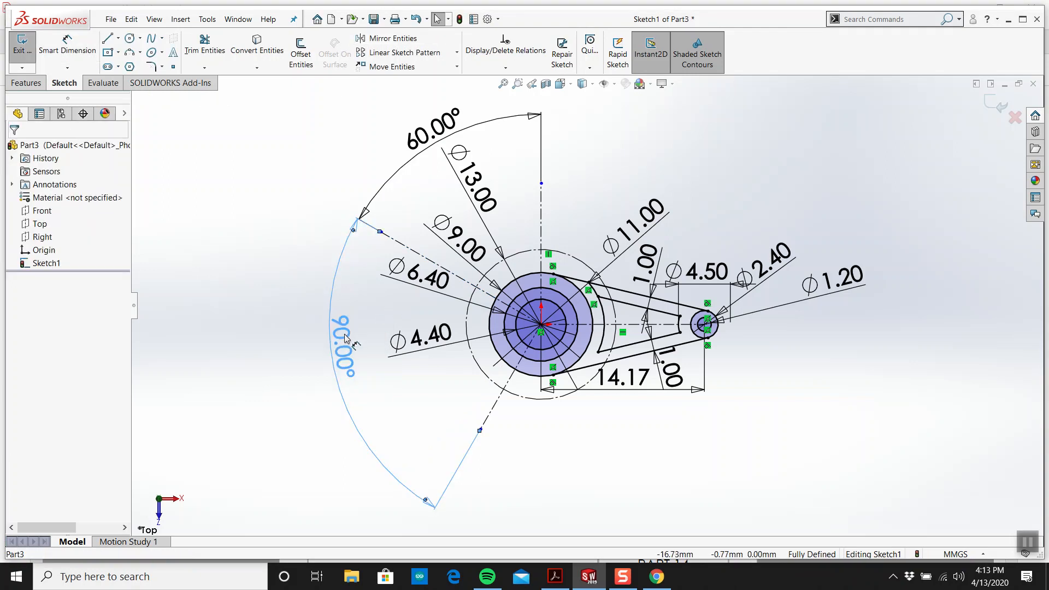
Step: Check the lug radius in the PDF drawing and sketch lug circles about 3 mm and 2.5 mm across where the angled centerlines meet the 13 mm circle
scroll(563, 295, up, 2)
scroll(586, 305, down, 3)
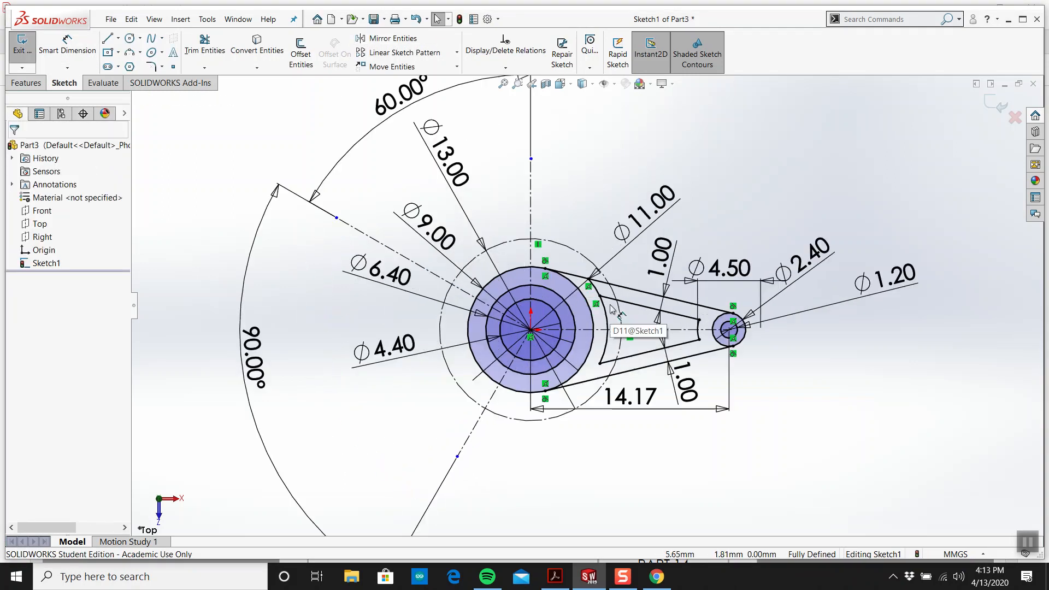
scroll(610, 306, down, 2)
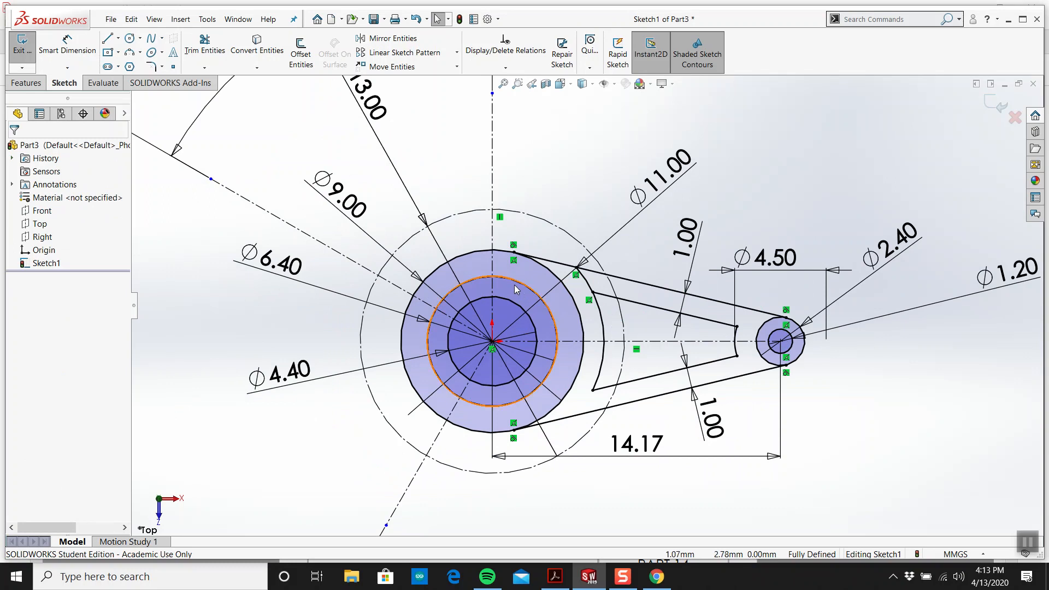
click(554, 580)
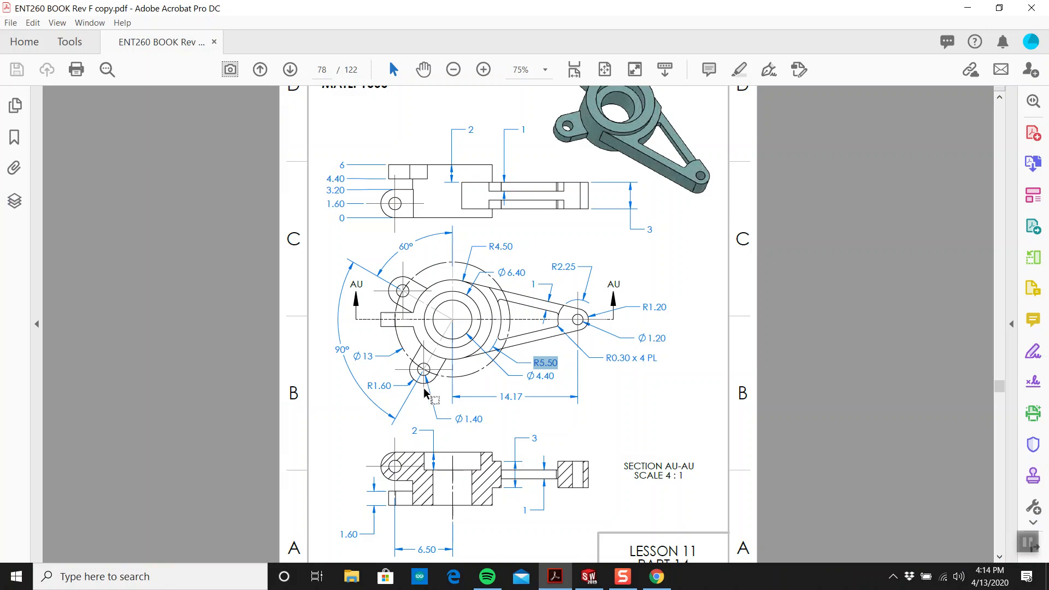
drag(386, 386, 391, 386)
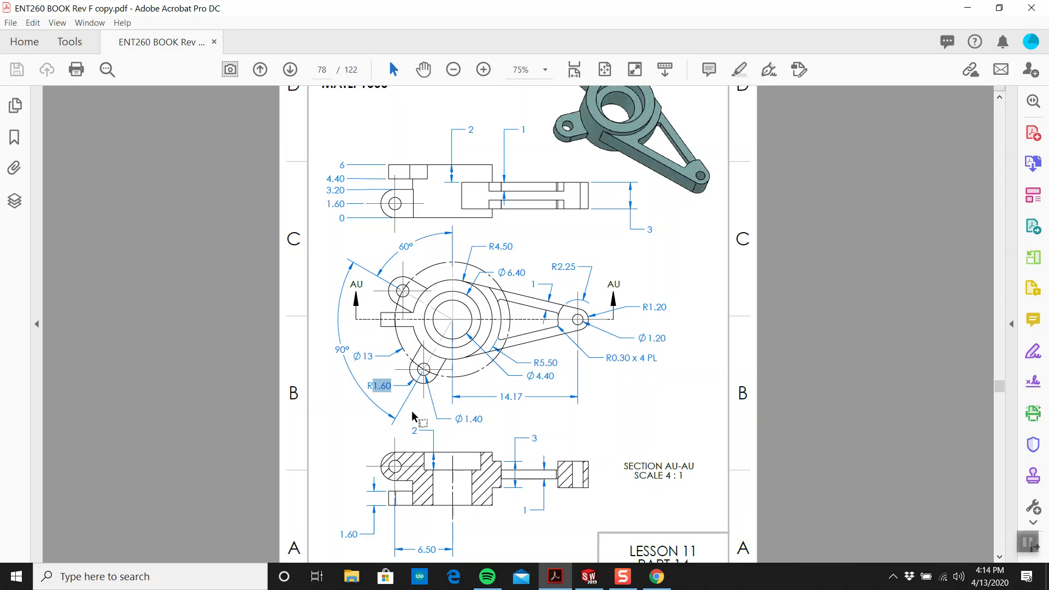
click(583, 583)
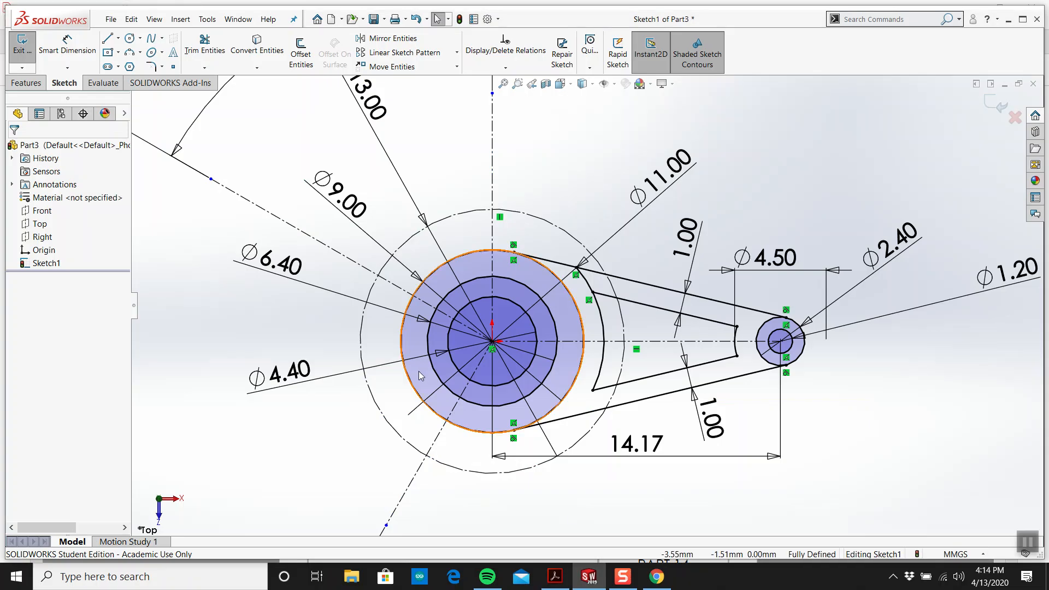
click(130, 37)
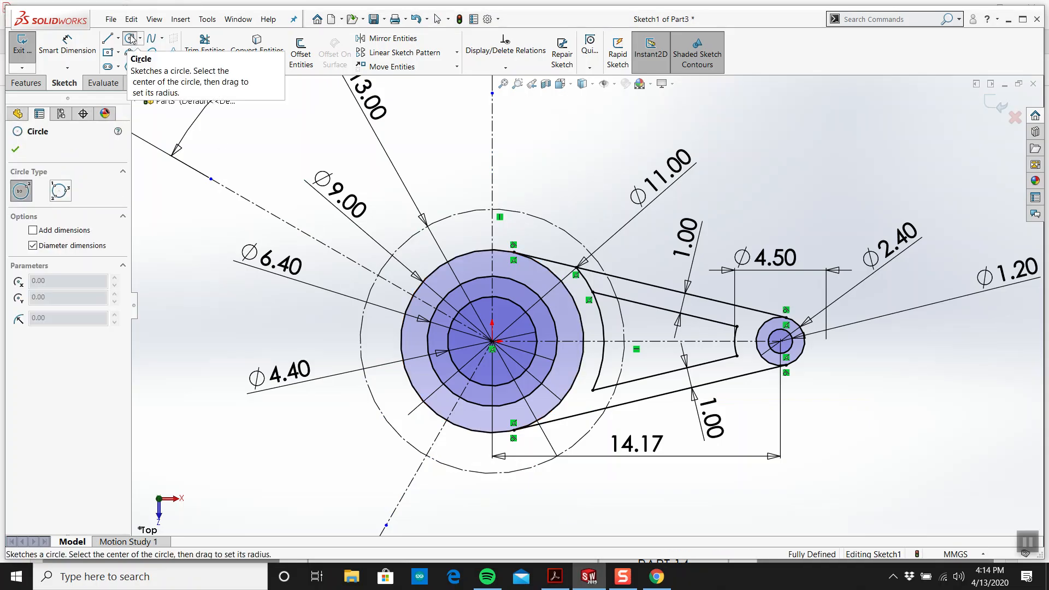
click(426, 455)
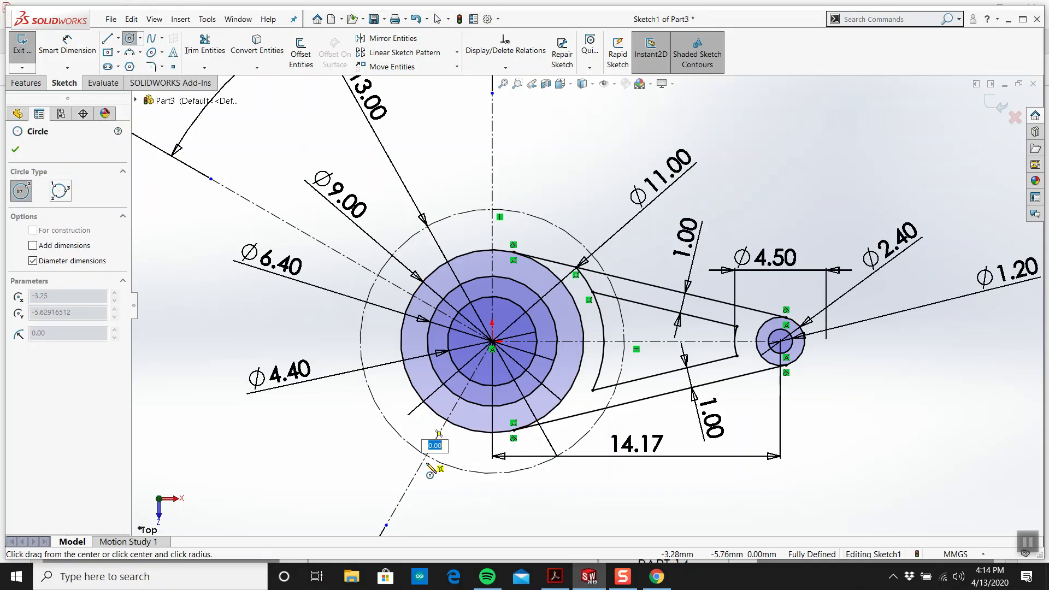
click(432, 486)
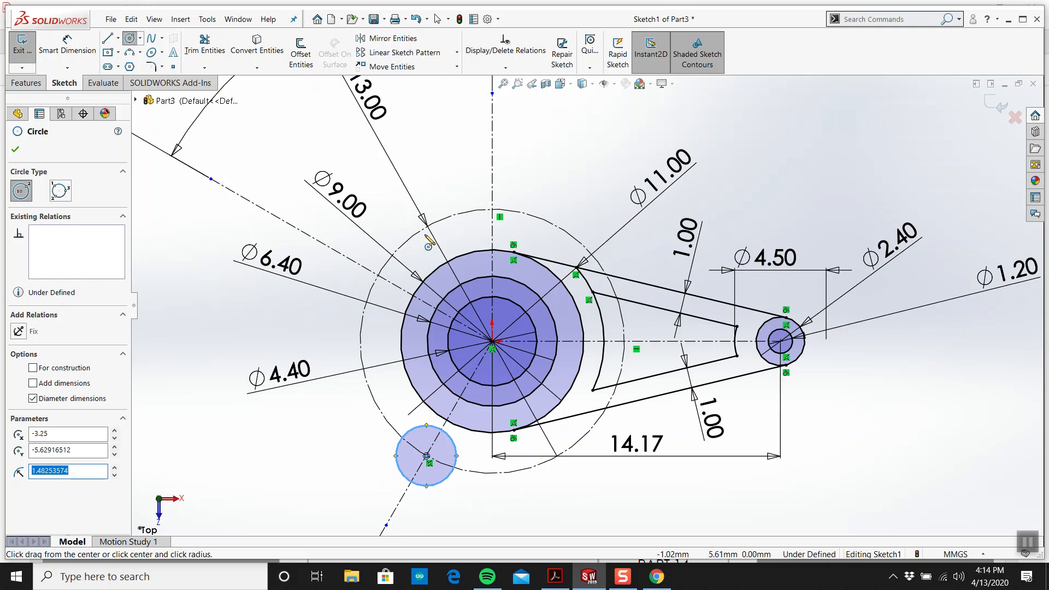
click(379, 275)
click(359, 293)
key(Escape)
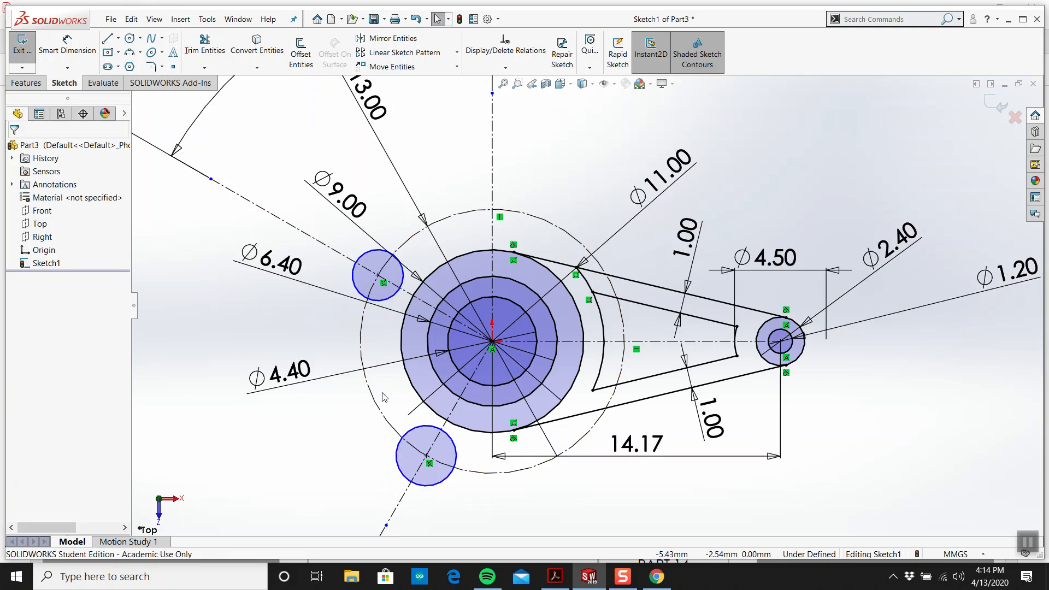
Step: Sketch a smaller concentric hole circle inside each lug circle, the upper one about 1.1 mm in diameter
click(130, 43)
click(378, 275)
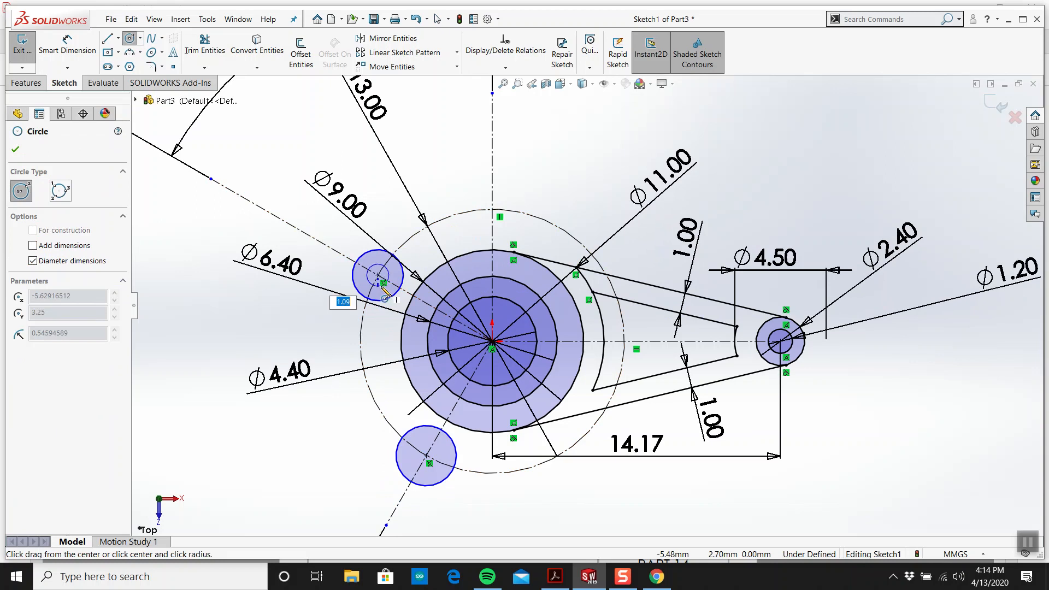
click(383, 280)
click(427, 455)
click(436, 471)
key(Escape)
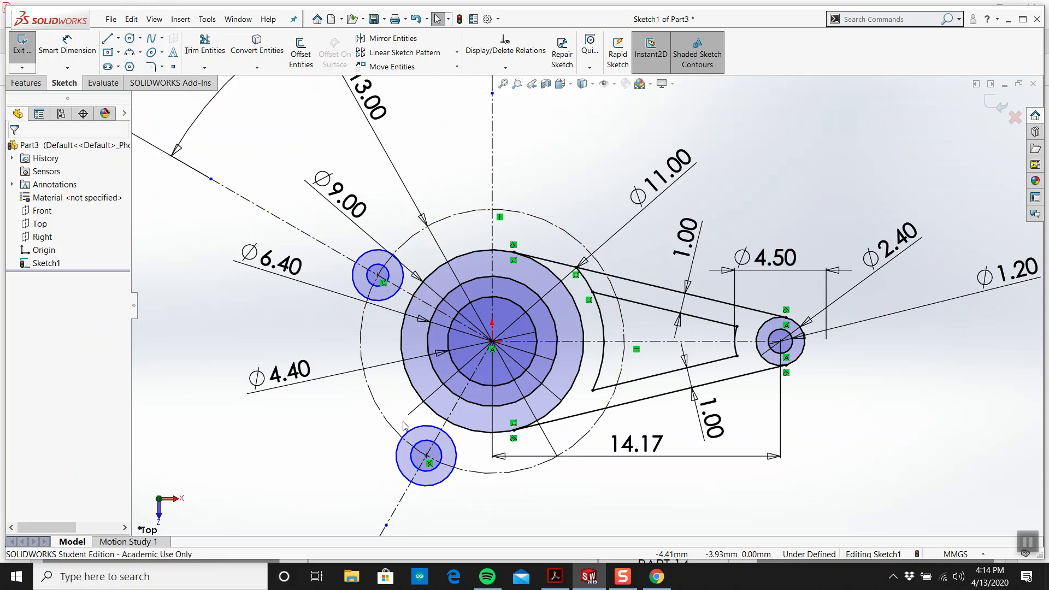
Step: Add Equal relations between the two outer lug circles and between the two lug hole circles
click(357, 295)
ctrl+click(398, 462)
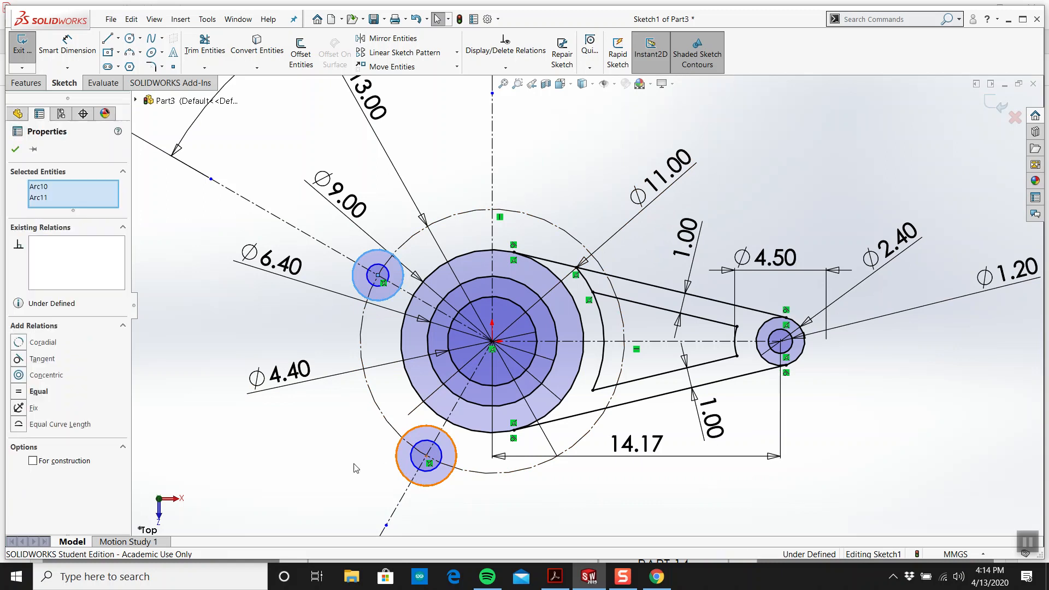
click(24, 390)
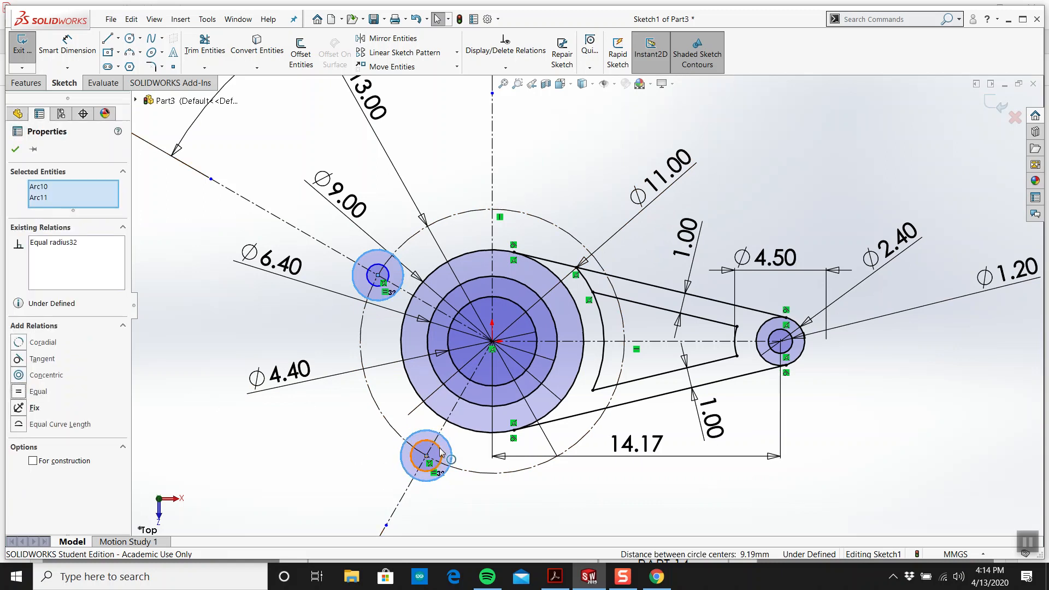
click(441, 451)
ctrl+click(360, 290)
click(24, 391)
click(279, 309)
Step: Dimension the upper lug's outer circle to a 3.2 mm diameter
click(67, 44)
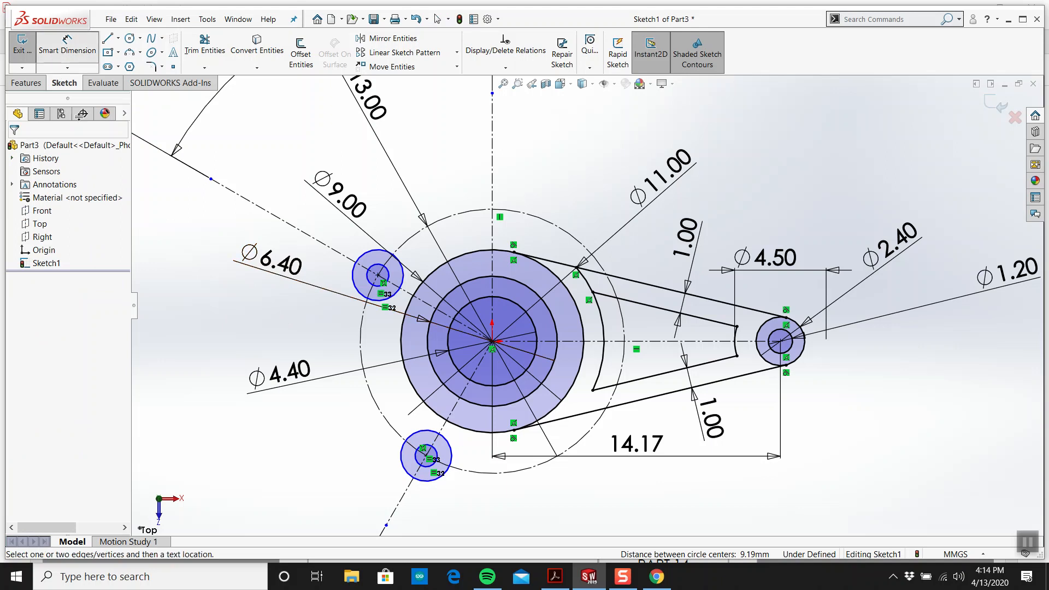
click(351, 283)
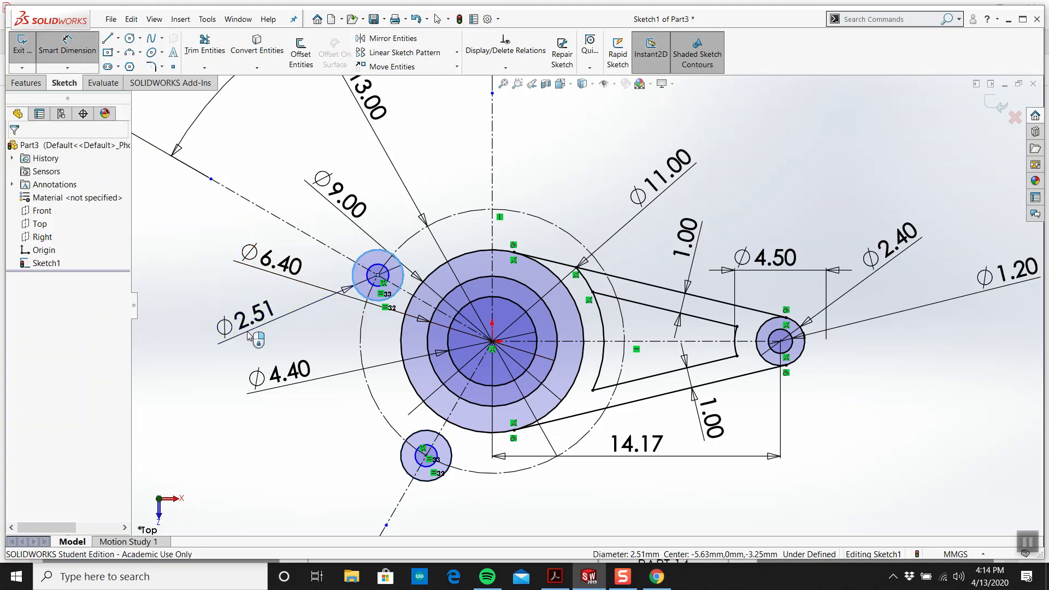
click(241, 317)
text(.2)
key(BackSpace)
key(BackSpace)
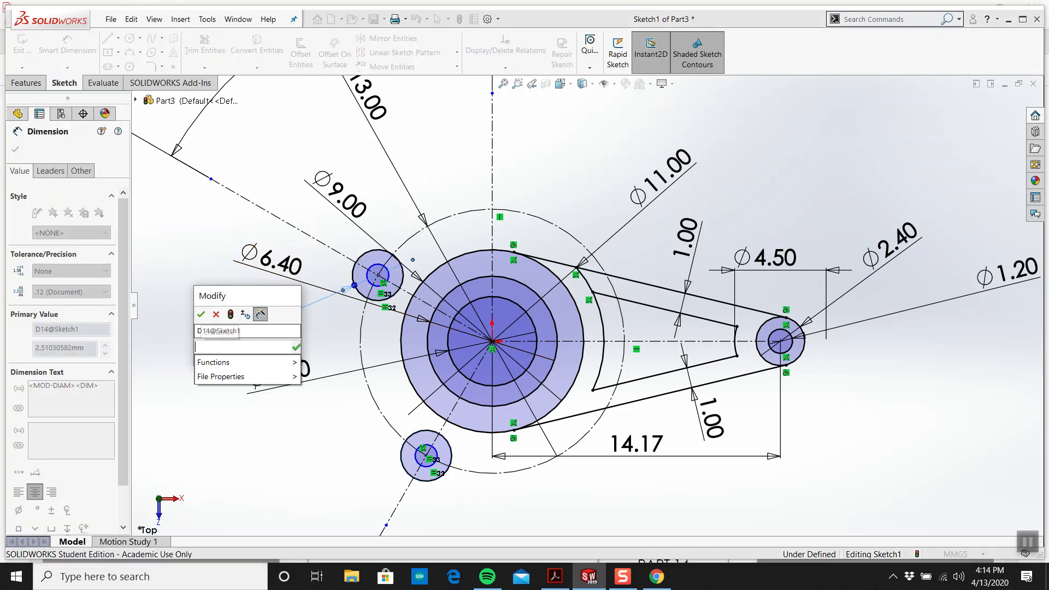
text(2.4)
key(Return)
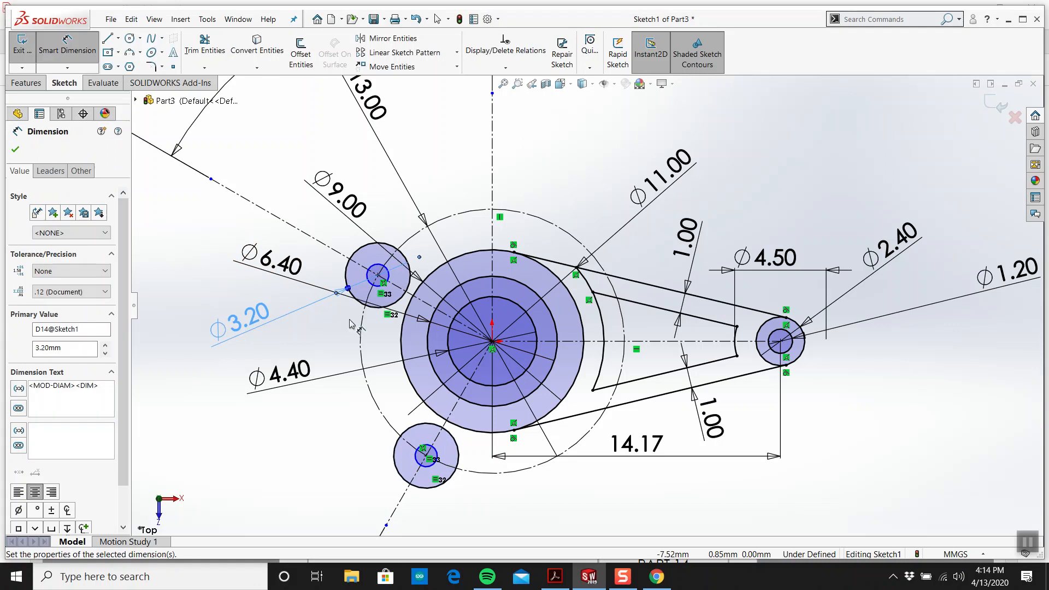
Step: Dimension the upper lug's hole circle to a 1.4 mm diameter
click(375, 276)
click(282, 197)
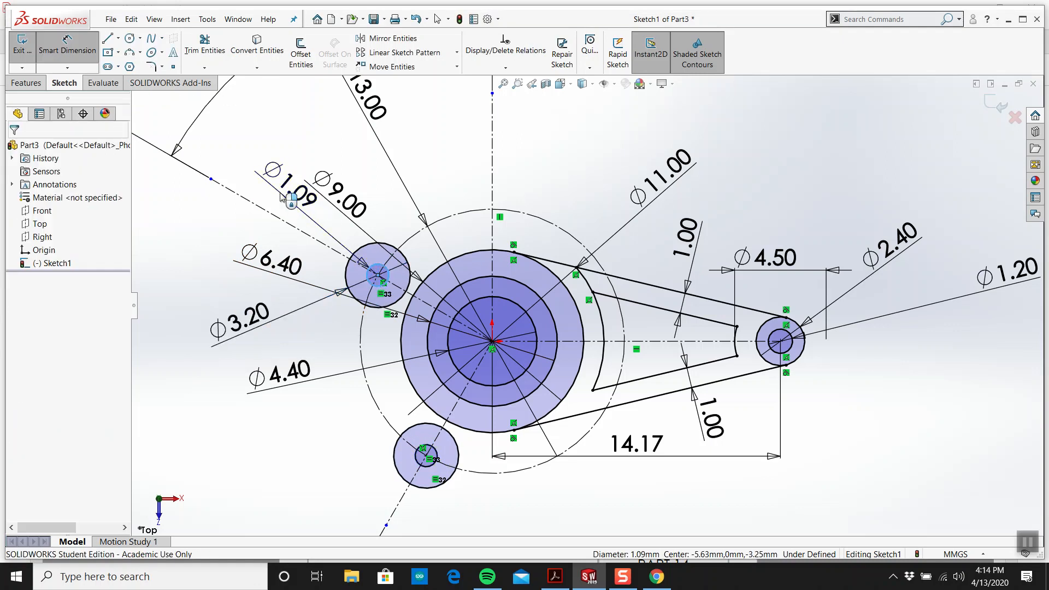
text(1.4)
key(Return)
key(Escape)
key(f)
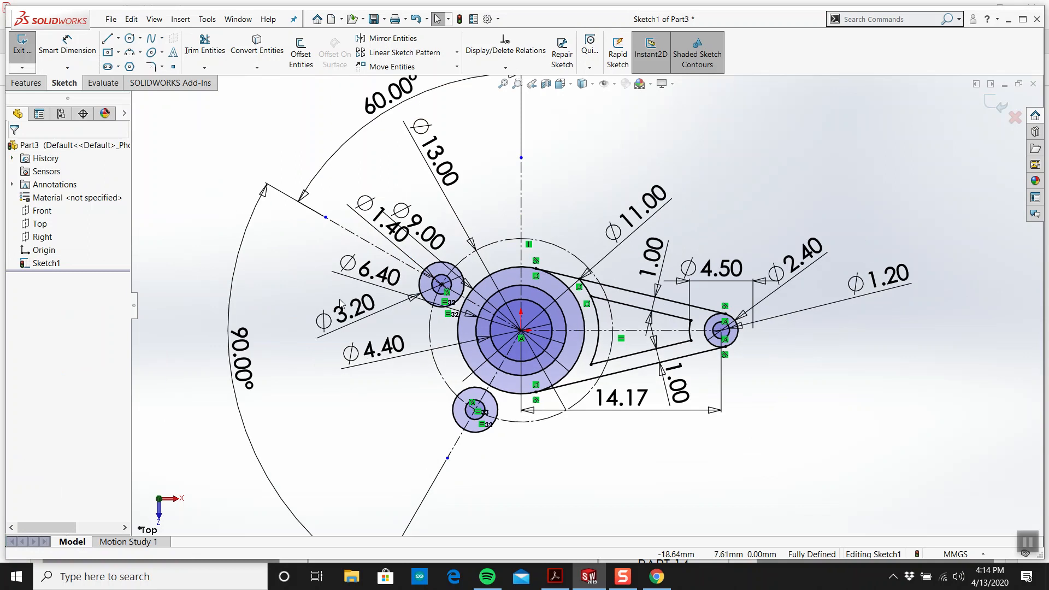
Step: Switch to the PDF drawing and check how the angled lugs join the hub in the plan view
click(551, 578)
click(550, 579)
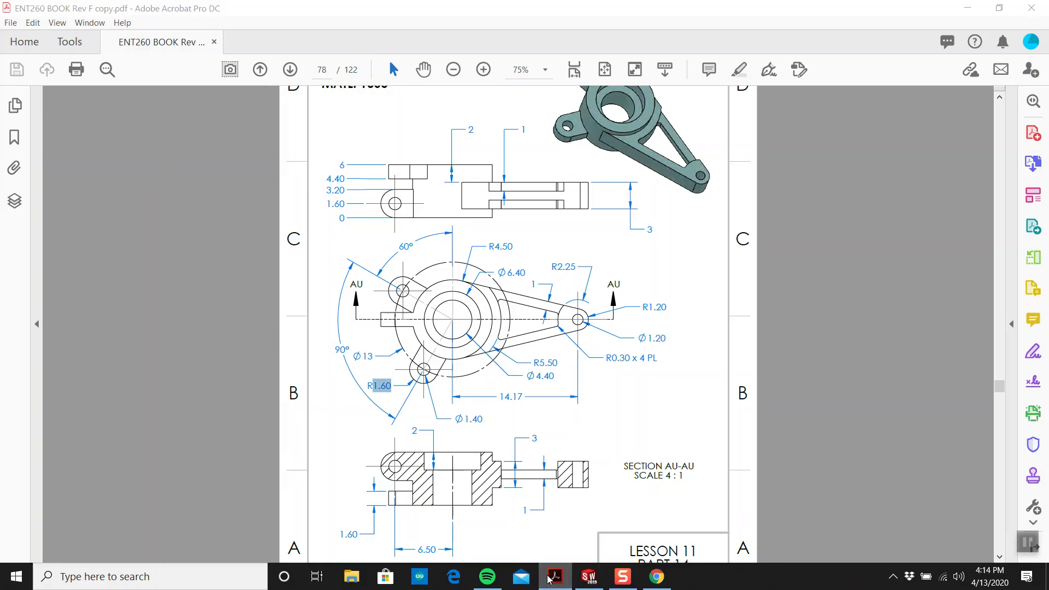
scroll(443, 284, down, 5)
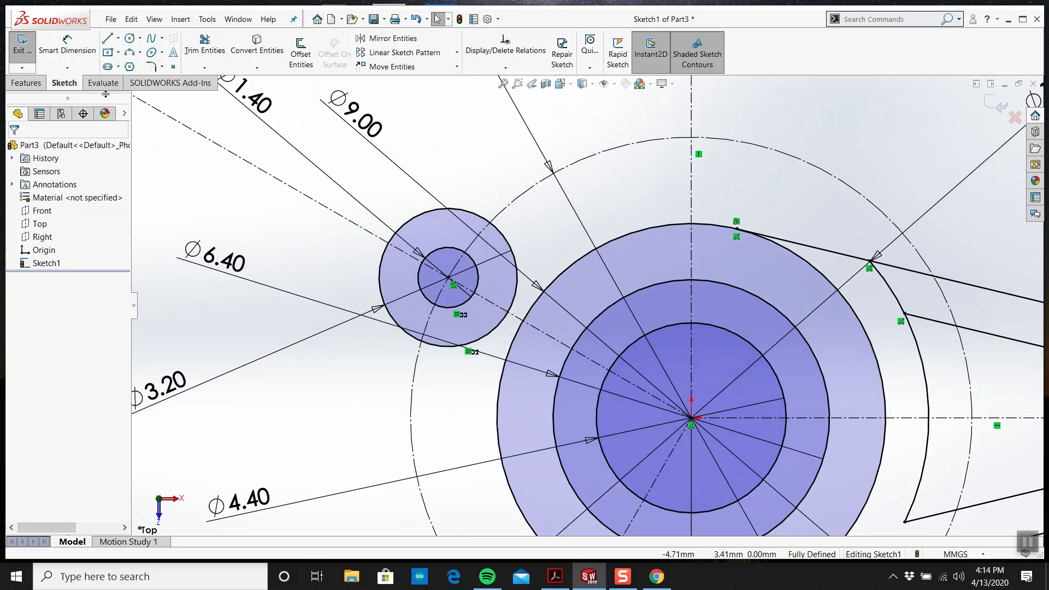
click(109, 39)
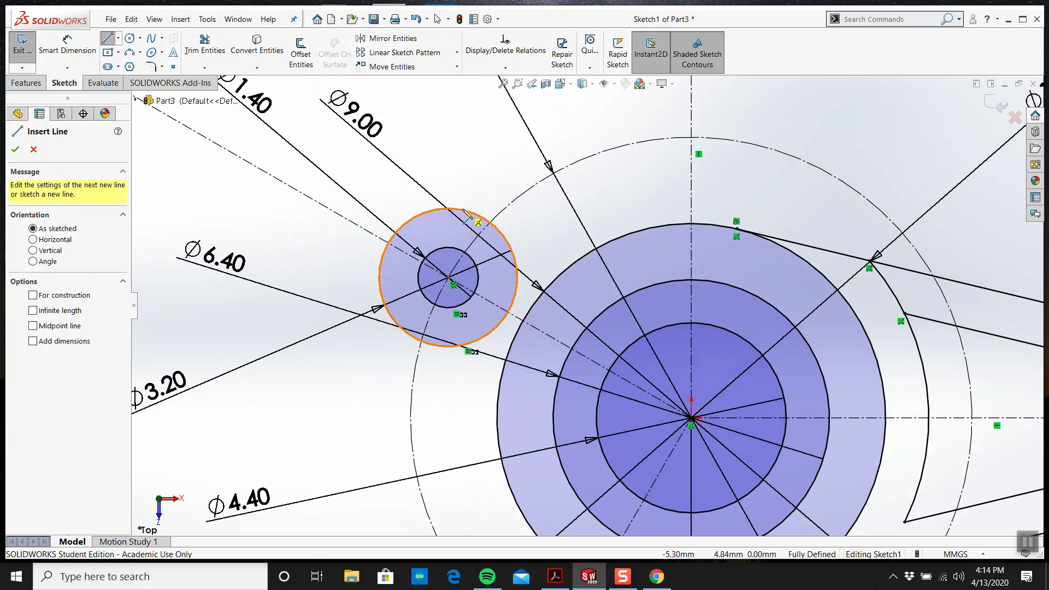
click(512, 247)
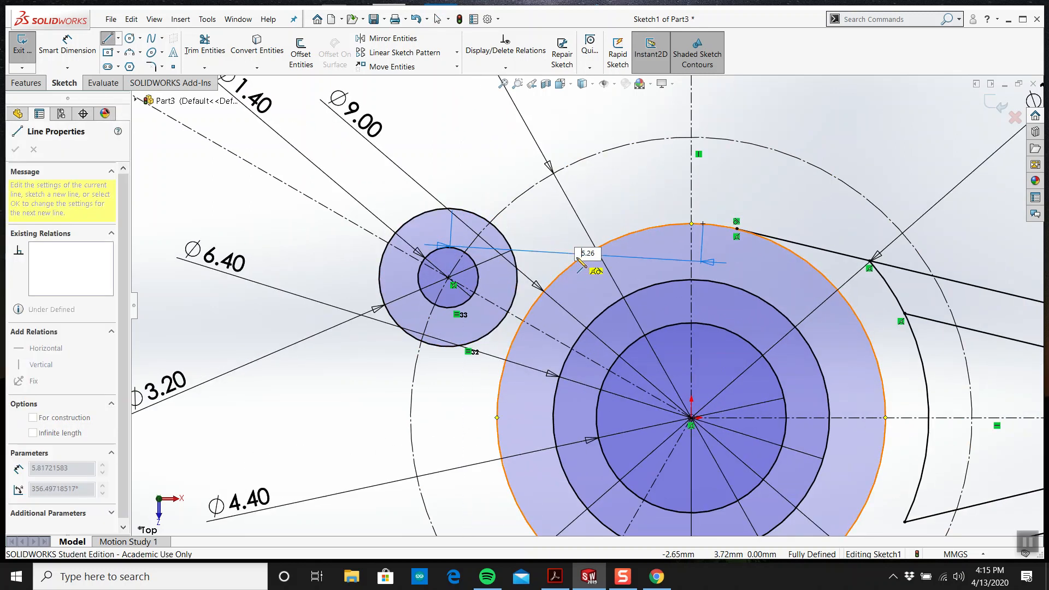
key(Escape)
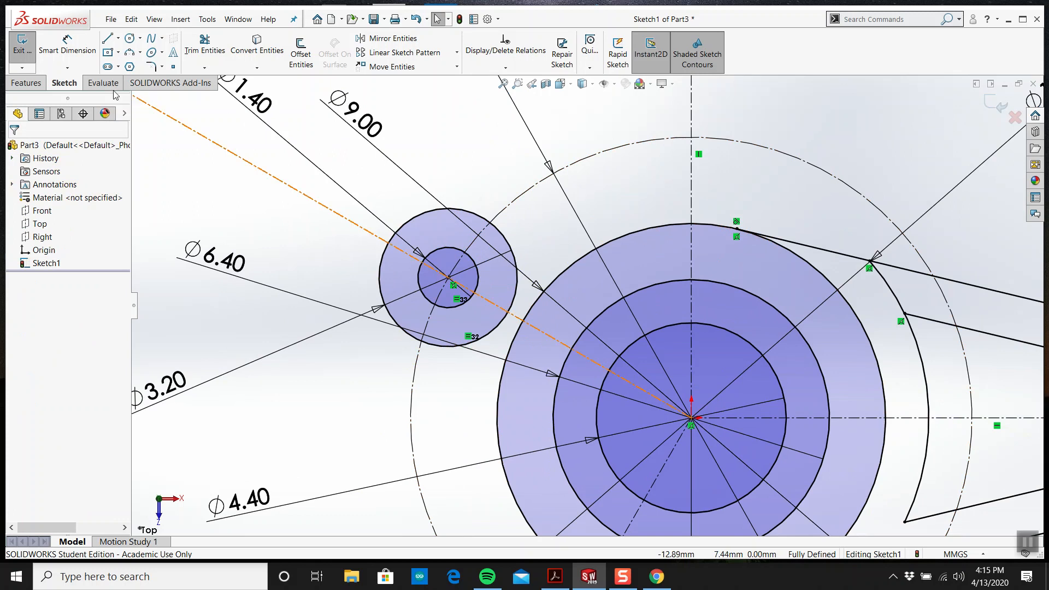
click(108, 38)
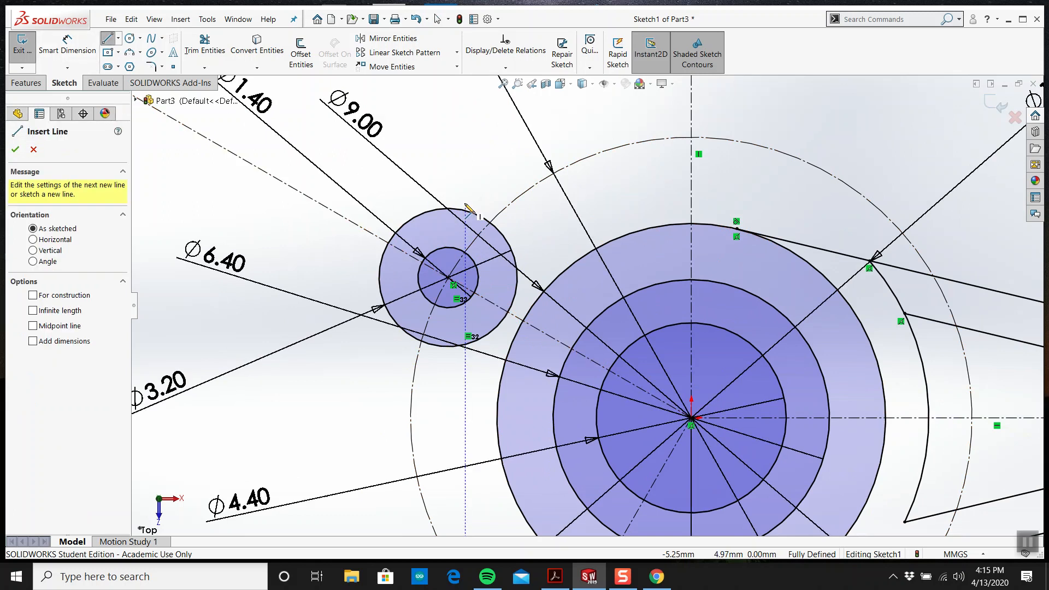
key(Escape)
scroll(586, 300, up, 3)
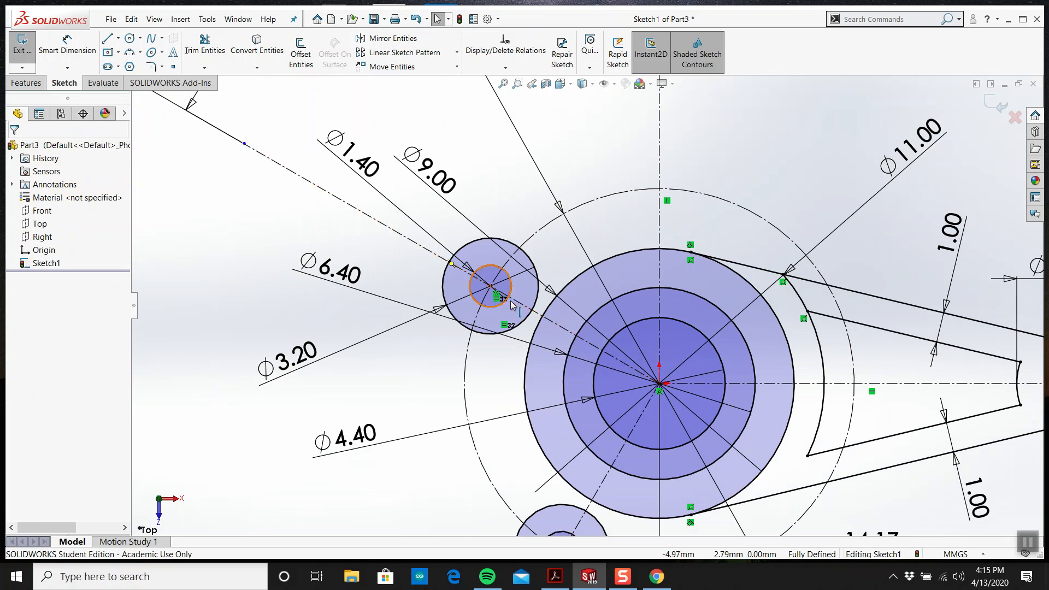
Step: Sketch a line about 3 mm long from the upper side of the upper lug's outer circle to the hub's outer circle
click(108, 38)
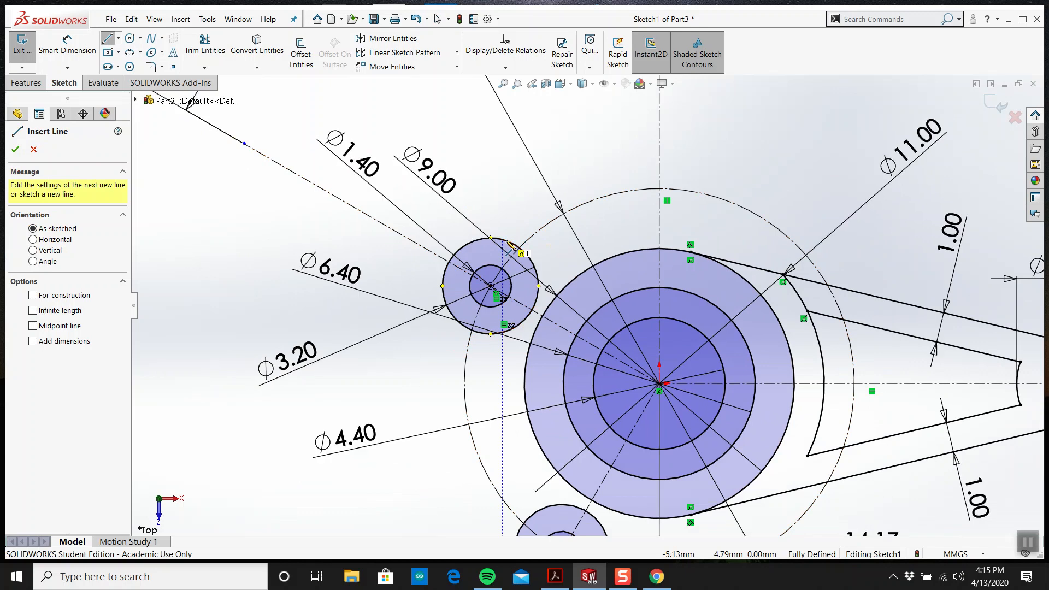
click(508, 242)
click(589, 269)
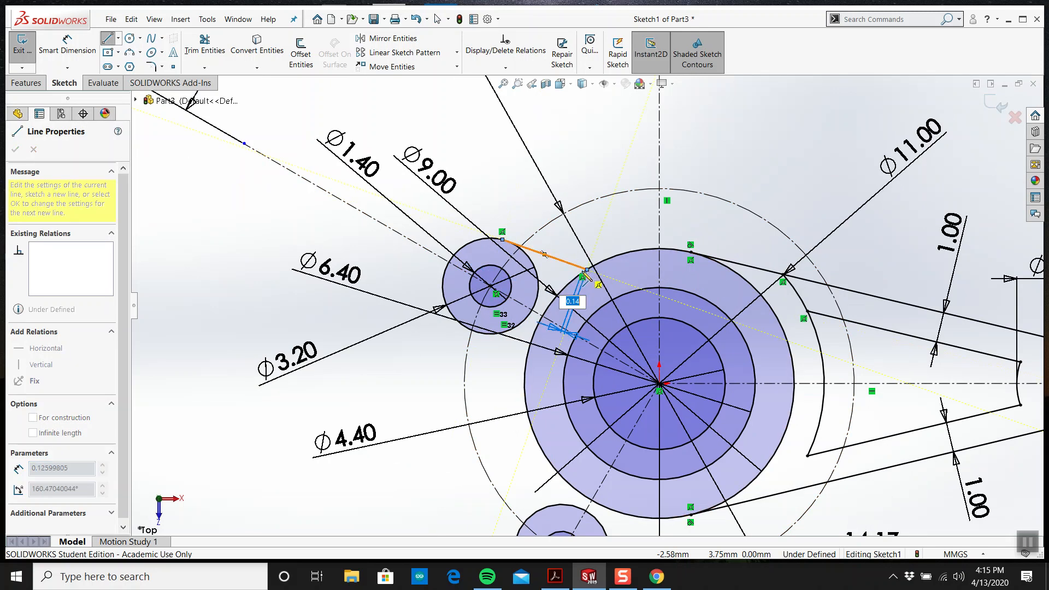
key(Escape)
Step: Add a Parallel relation between the upper lug's connecting line and the lug's angled centreline
click(533, 312)
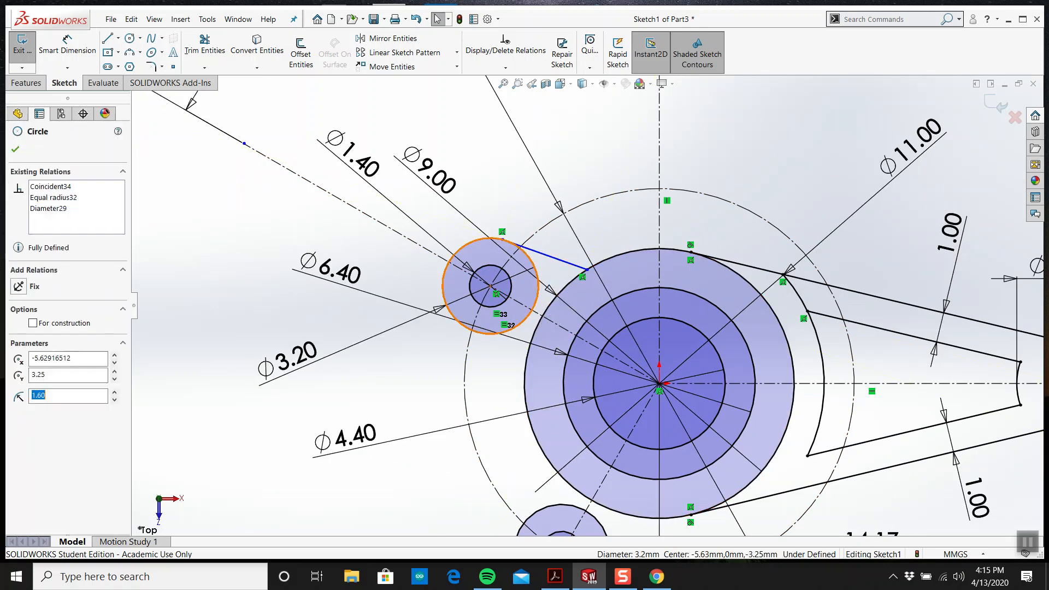
click(547, 254)
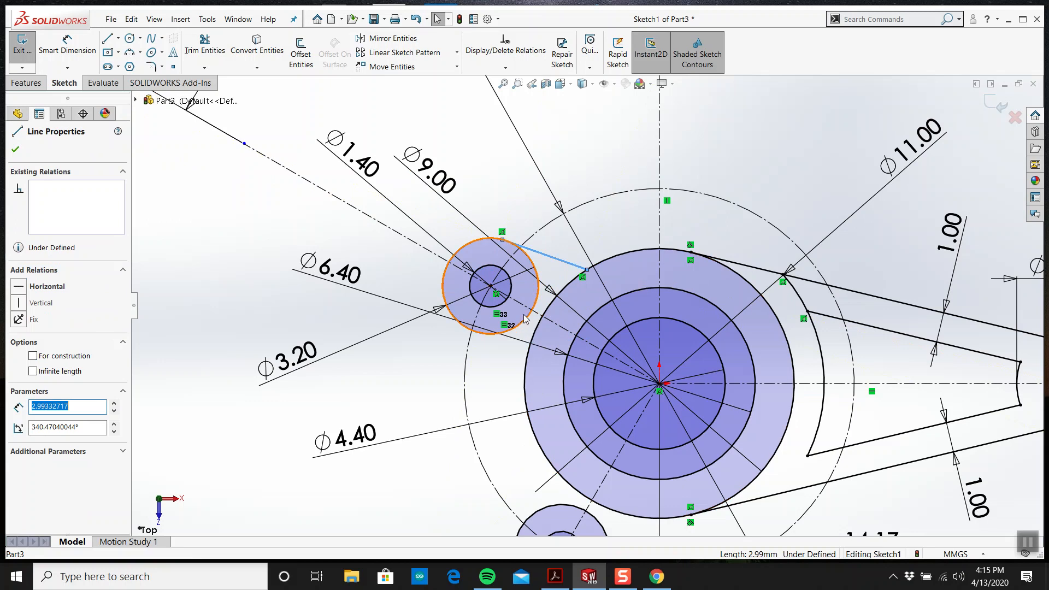
ctrl+click(415, 242)
click(52, 408)
key(Escape)
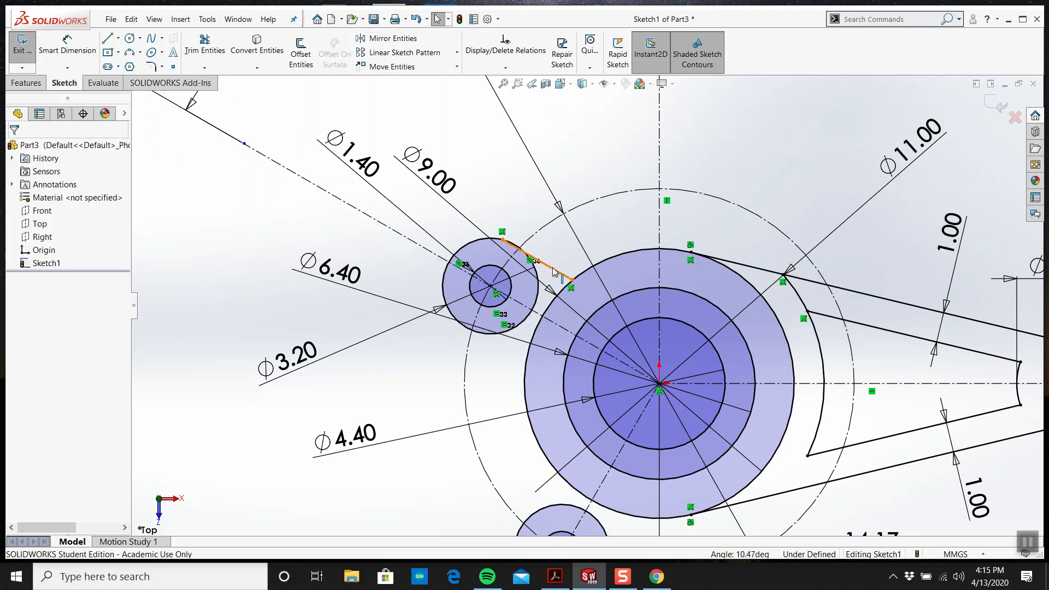
Step: Add a Tangent relation between the connecting line and the upper lug's outer circle
click(553, 271)
ctrl+click(539, 283)
click(41, 342)
key(Escape)
Step: Try a second line from the lower side of the upper lug's circle to the hub's outer circle, and undo it
scroll(546, 320, down, 2)
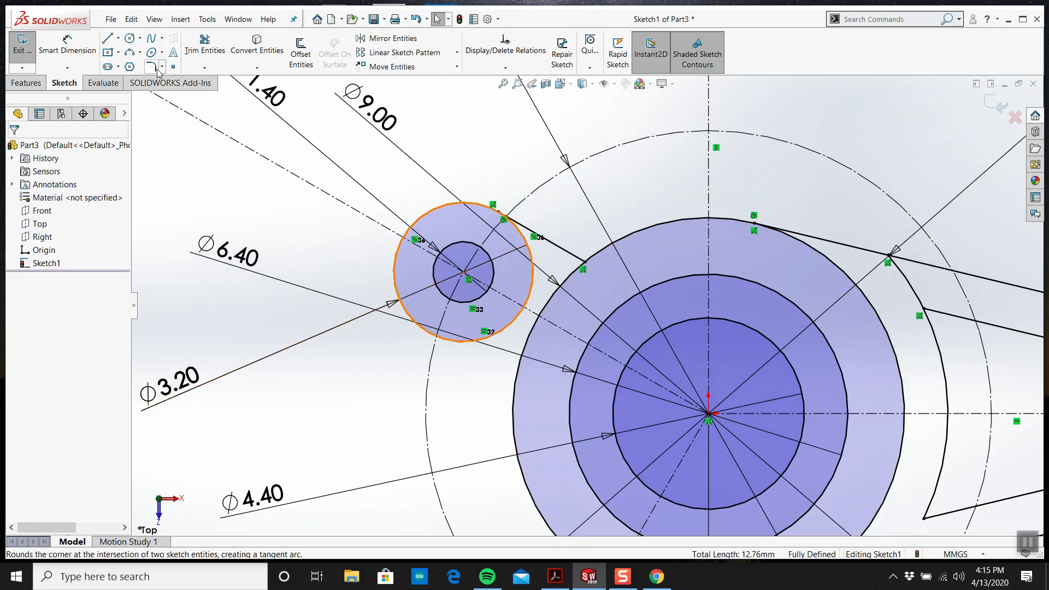
click(108, 37)
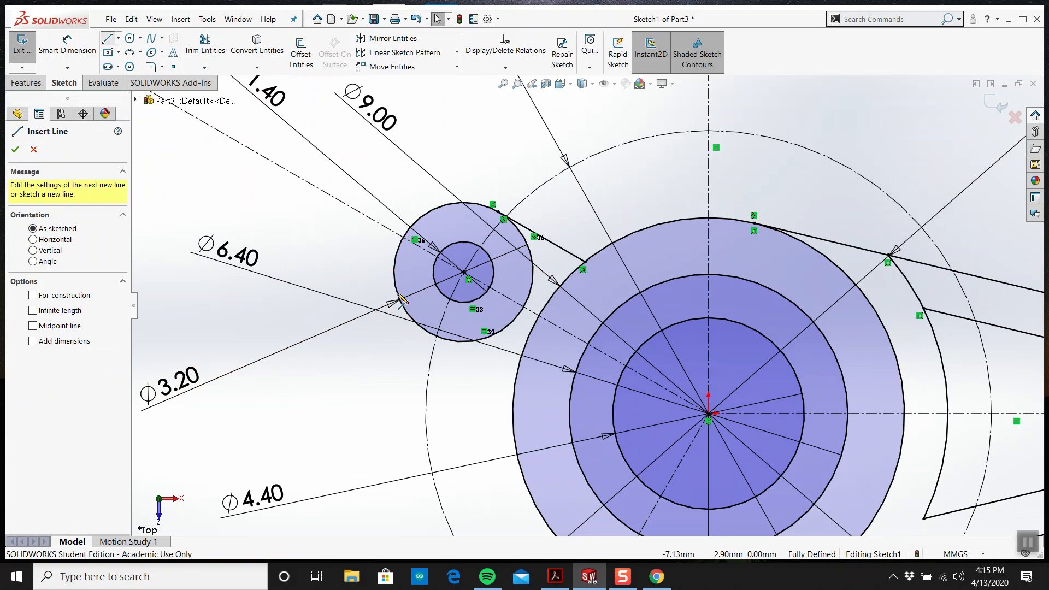
click(447, 346)
click(521, 382)
key(Escape)
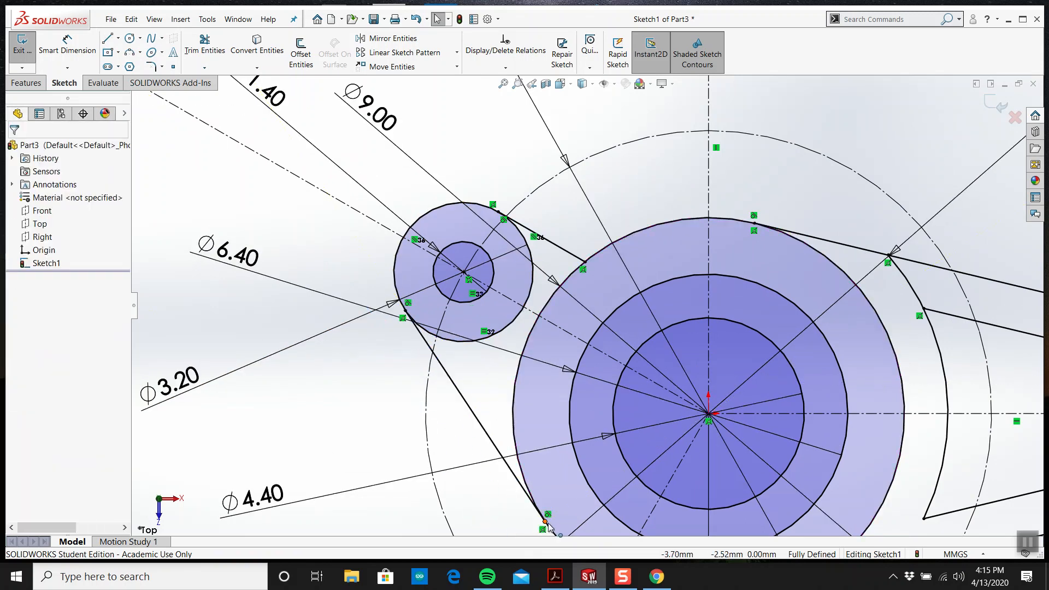
key(ctrl+z)
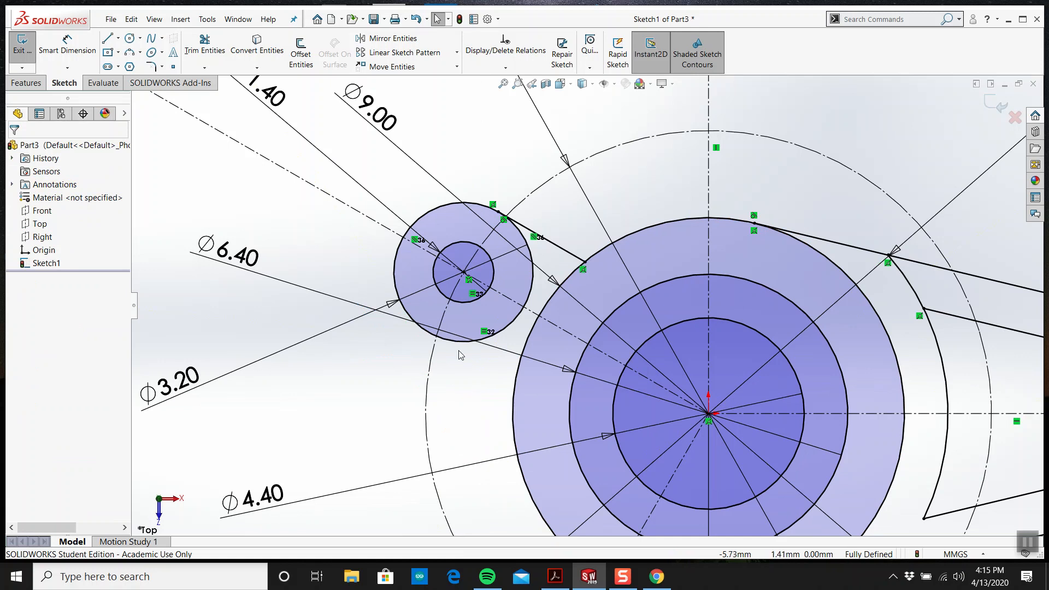
click(107, 38)
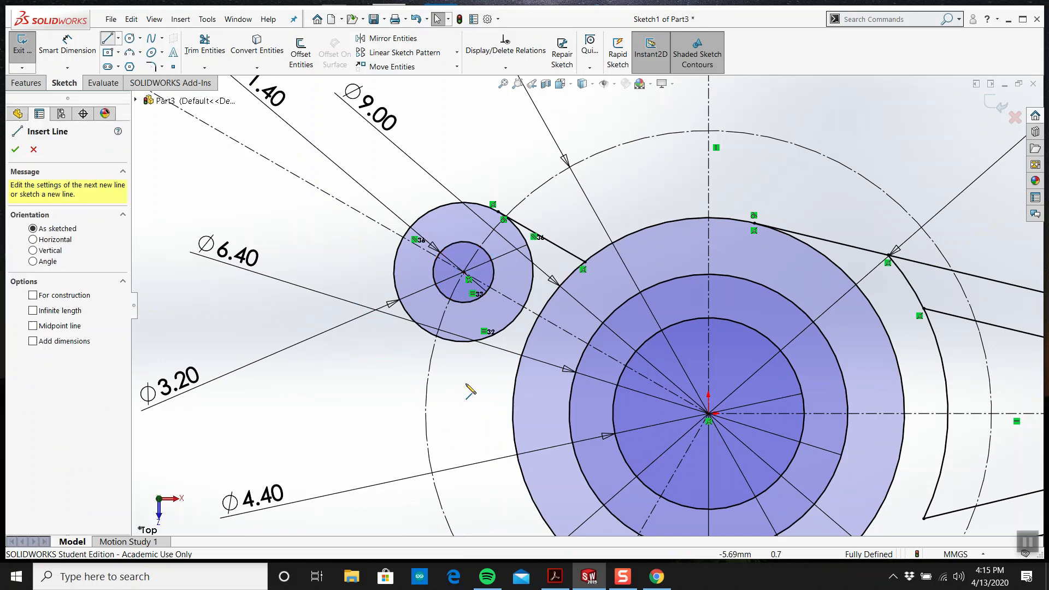
click(517, 367)
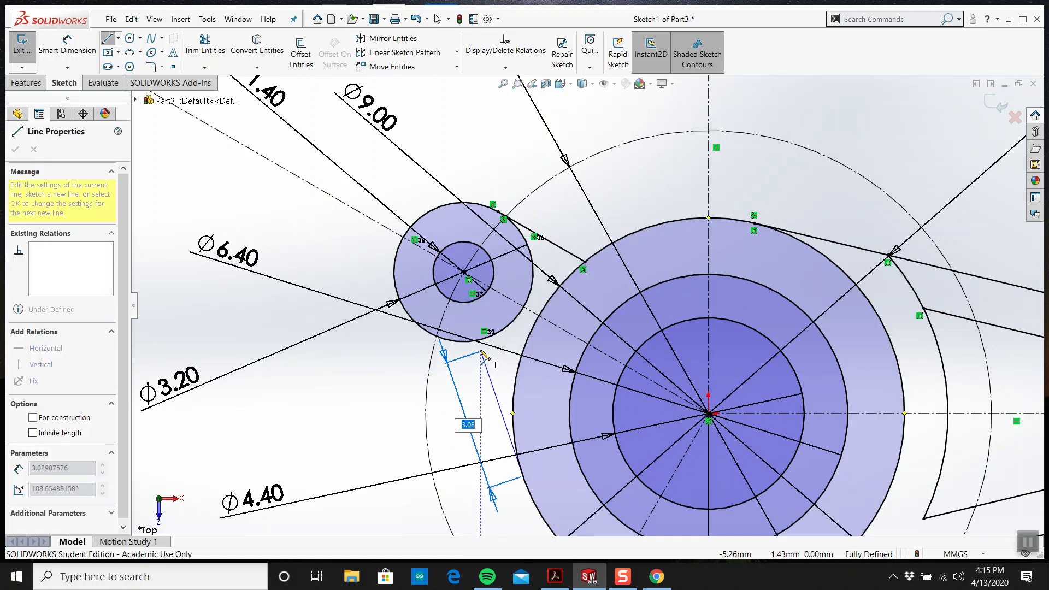
key(Escape)
scroll(465, 346, down, 2)
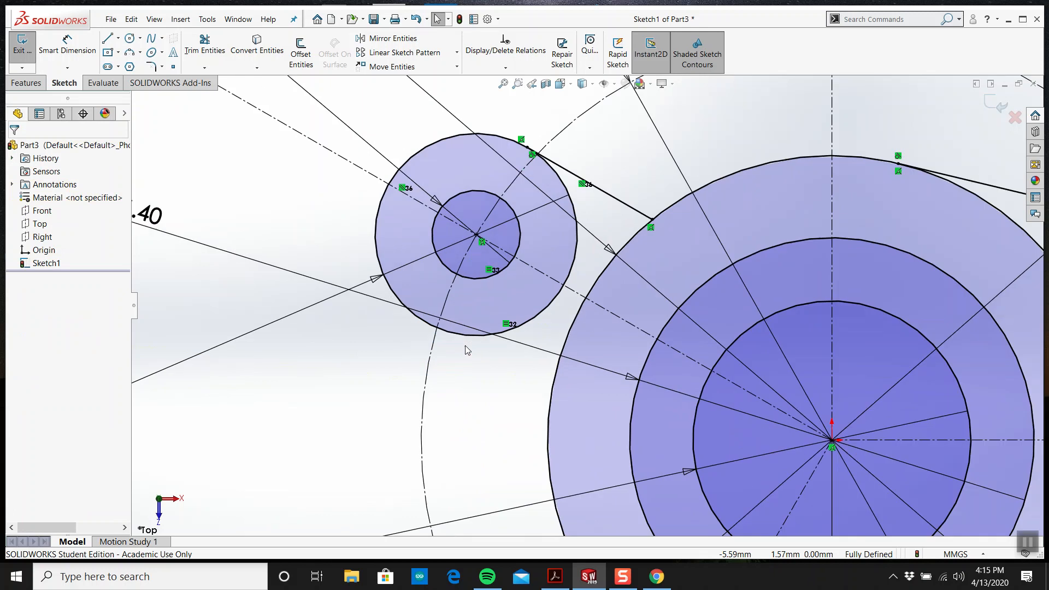
scroll(466, 342, up, 5)
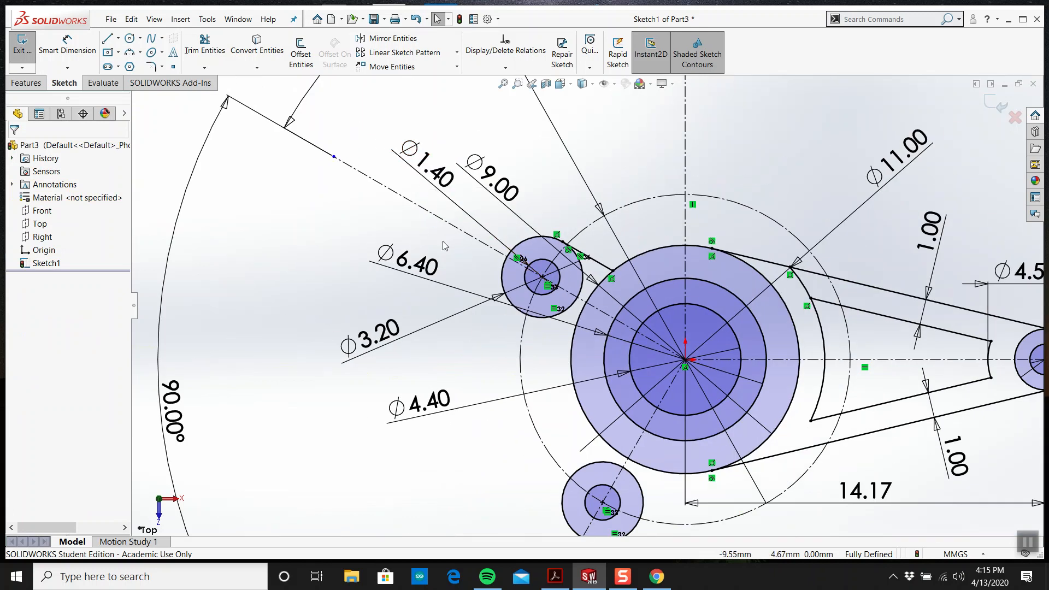
Step: Offset the upper lug's connecting line 3.2 mm to the lug's opposite side and place the lug's dimensions clear of the geometry
drag(432, 325, 388, 328)
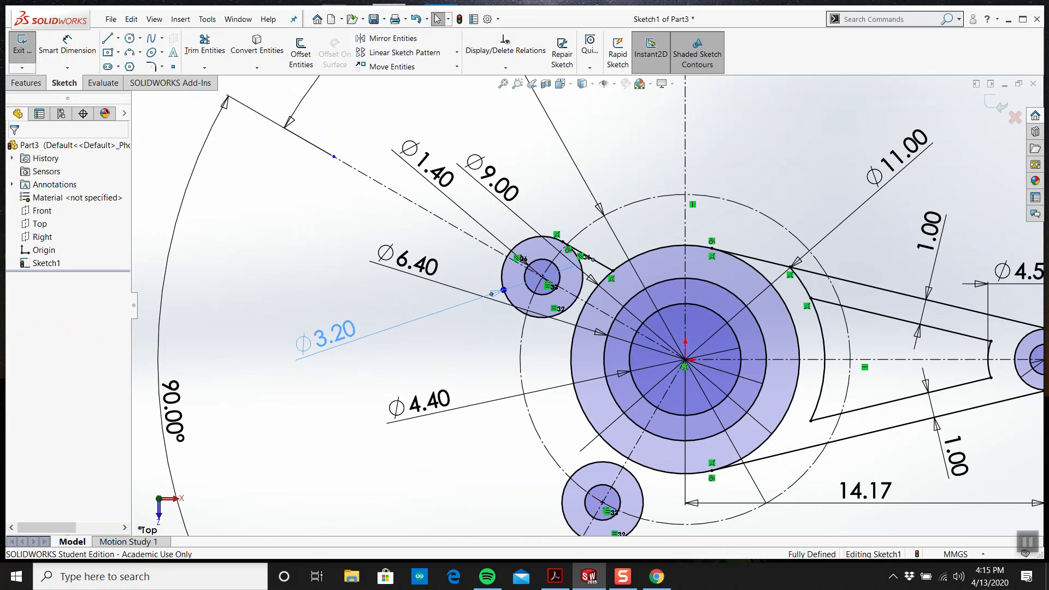
scroll(766, 324, down, 2)
scroll(663, 316, down, 2)
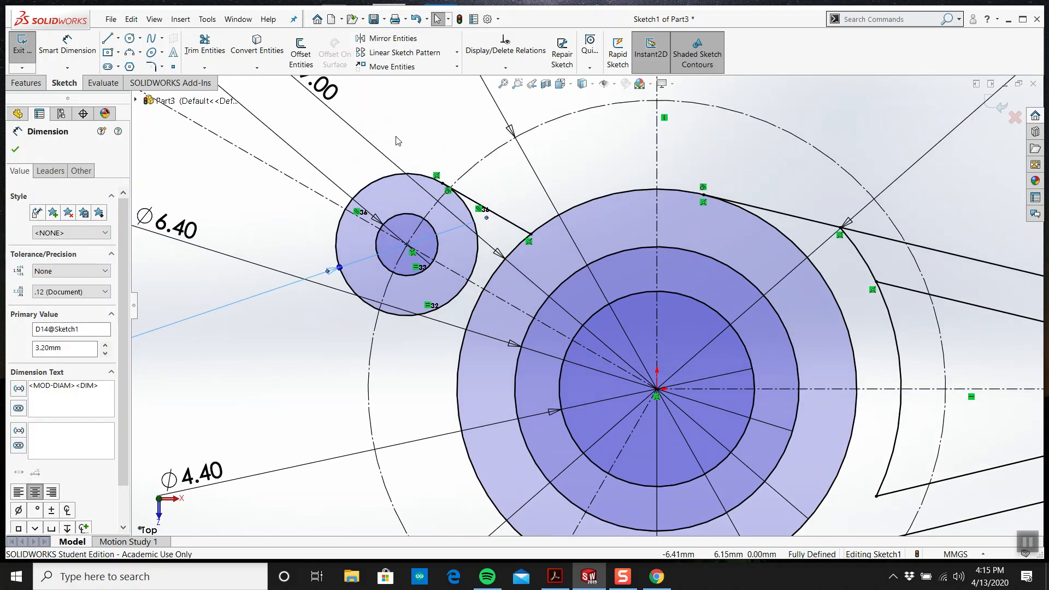
click(299, 57)
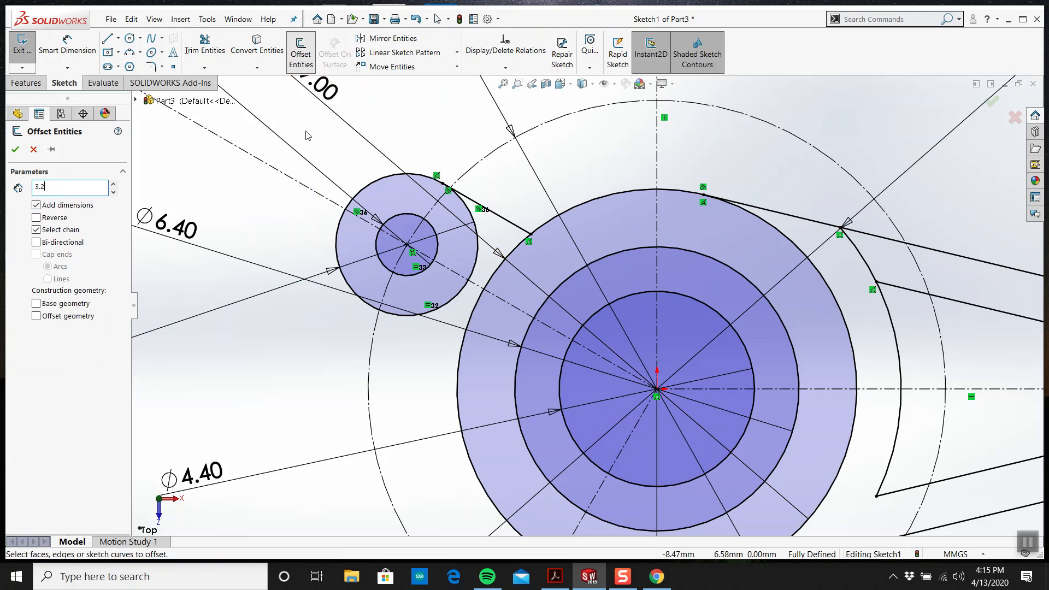
click(507, 223)
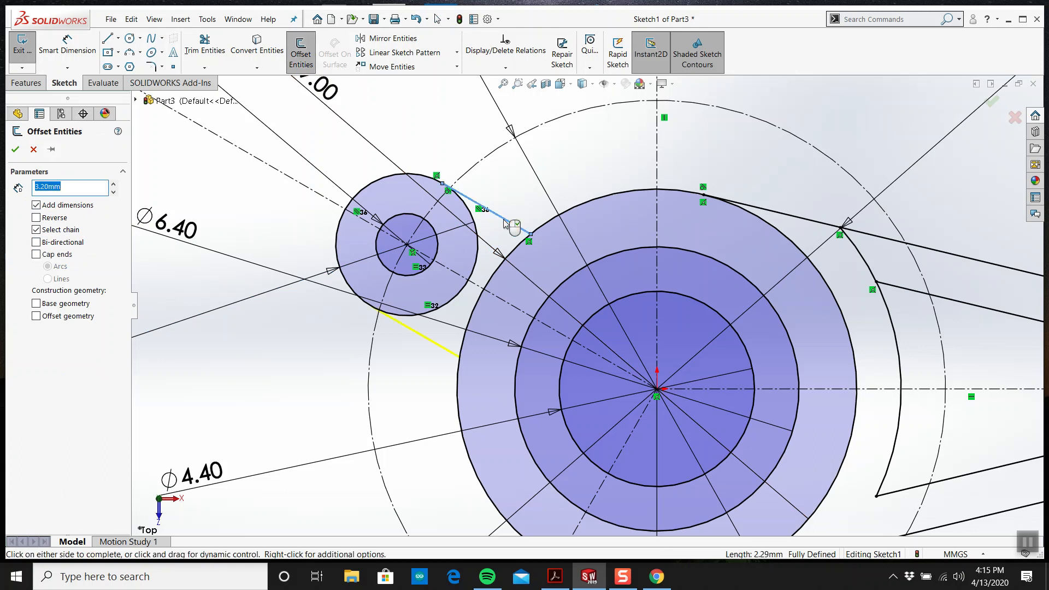
click(15, 149)
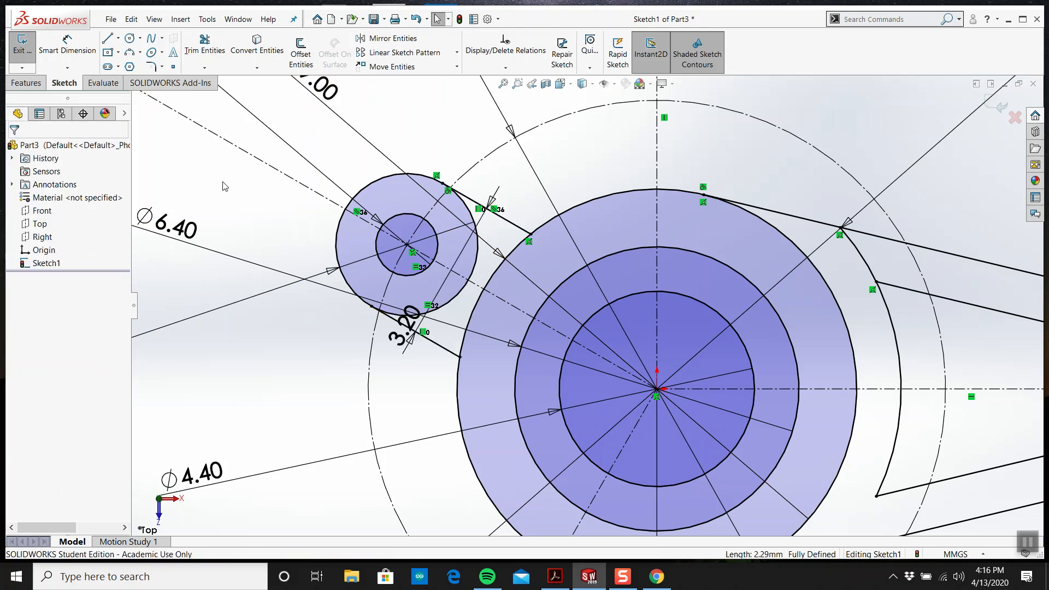
drag(408, 334, 206, 362)
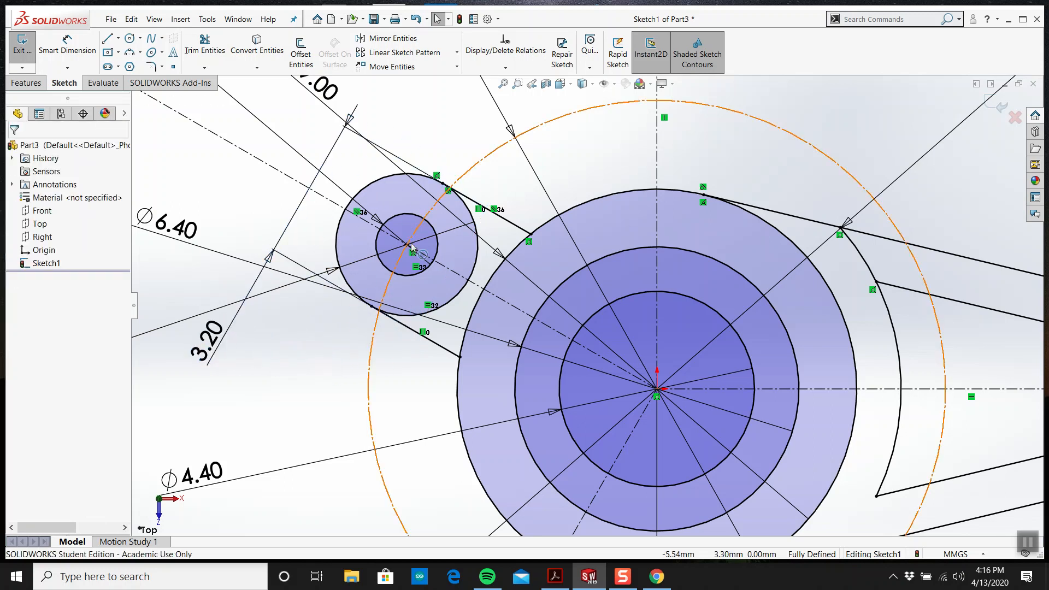
Step: Compare the sketch with the PDF drawing, checking how the lower lug connects to the hub
scroll(432, 256, up, 4)
click(554, 577)
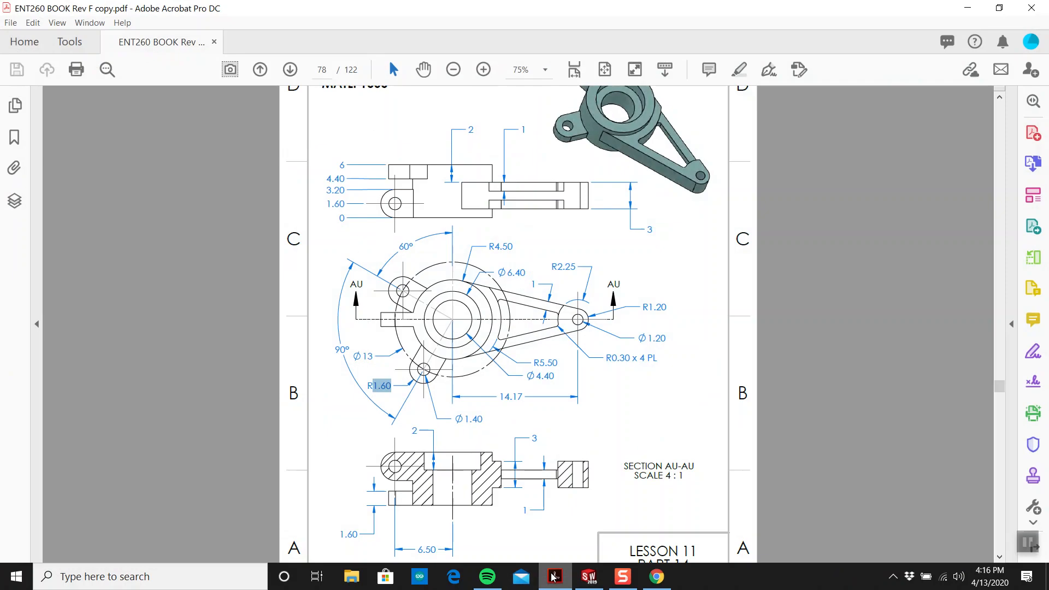
click(589, 577)
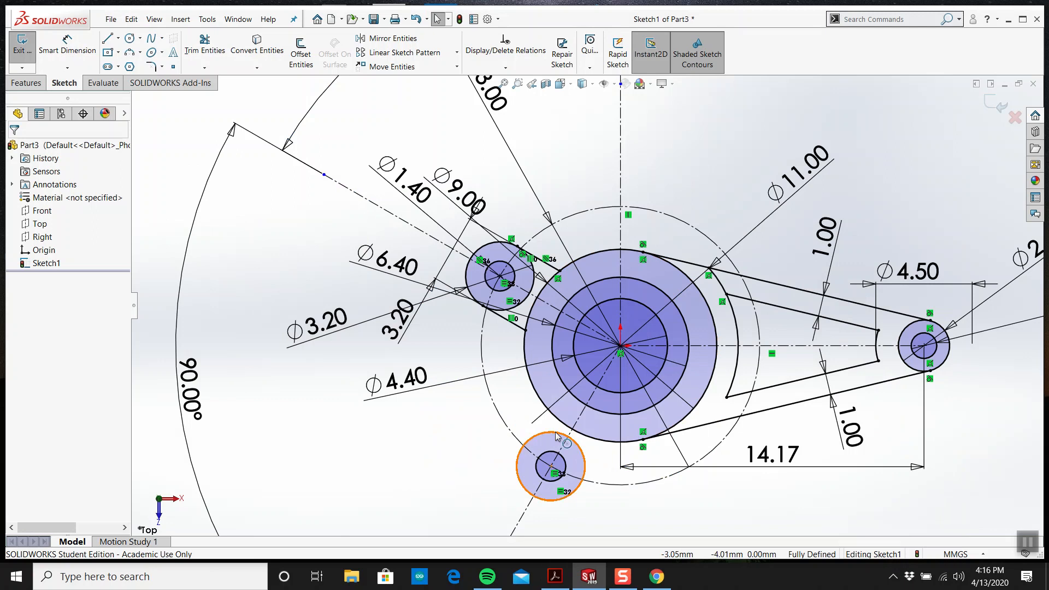
scroll(593, 357, down, 3)
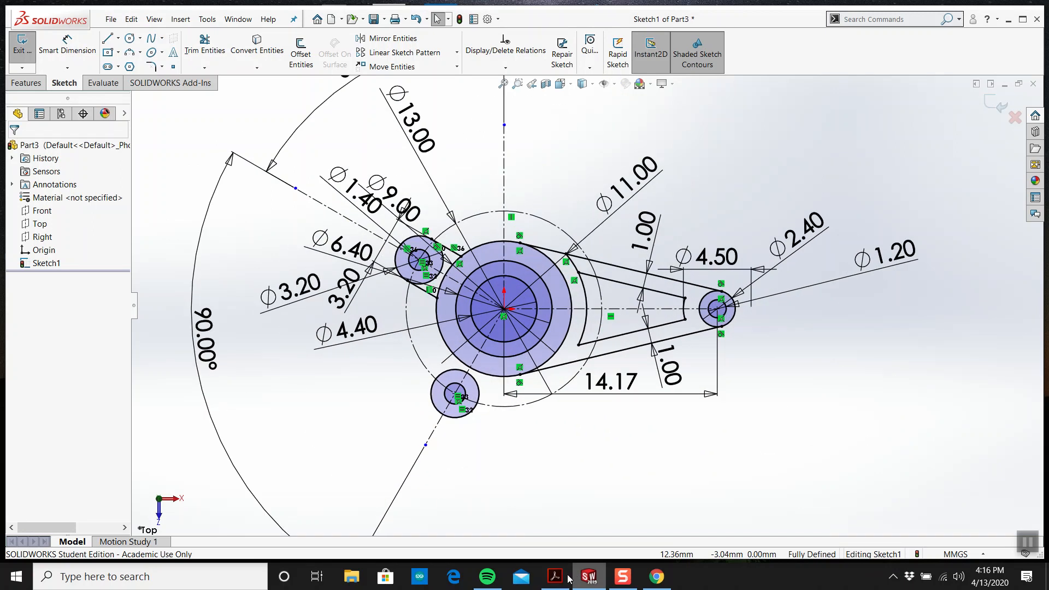
click(556, 577)
click(558, 578)
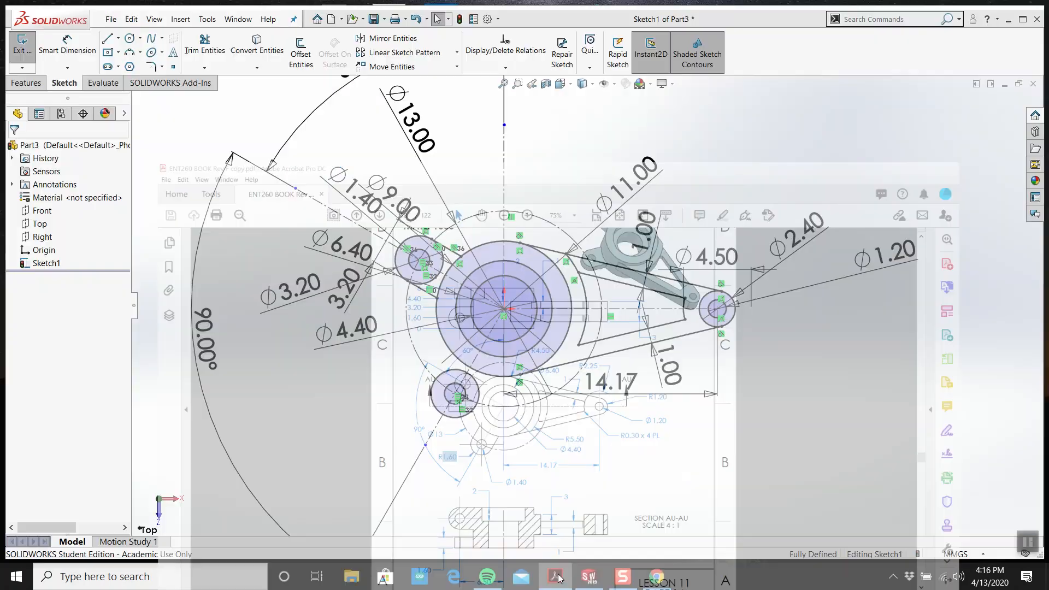
Step: Sketch a free angled line about 2.9 mm long between the lower lug and the hub, on the side facing the upper lug
scroll(310, 235, down, 4)
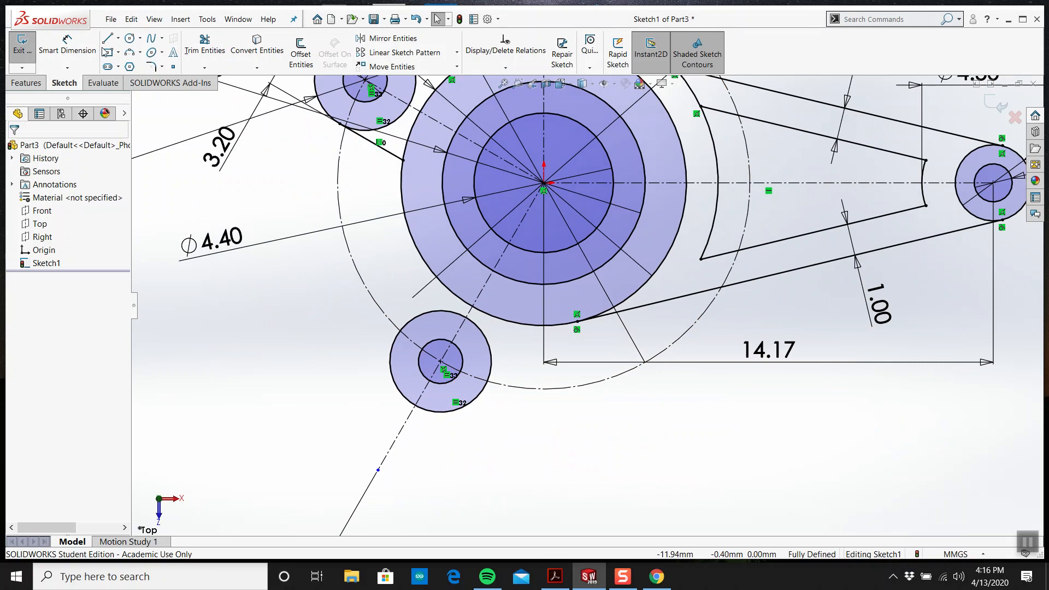
click(110, 44)
click(344, 332)
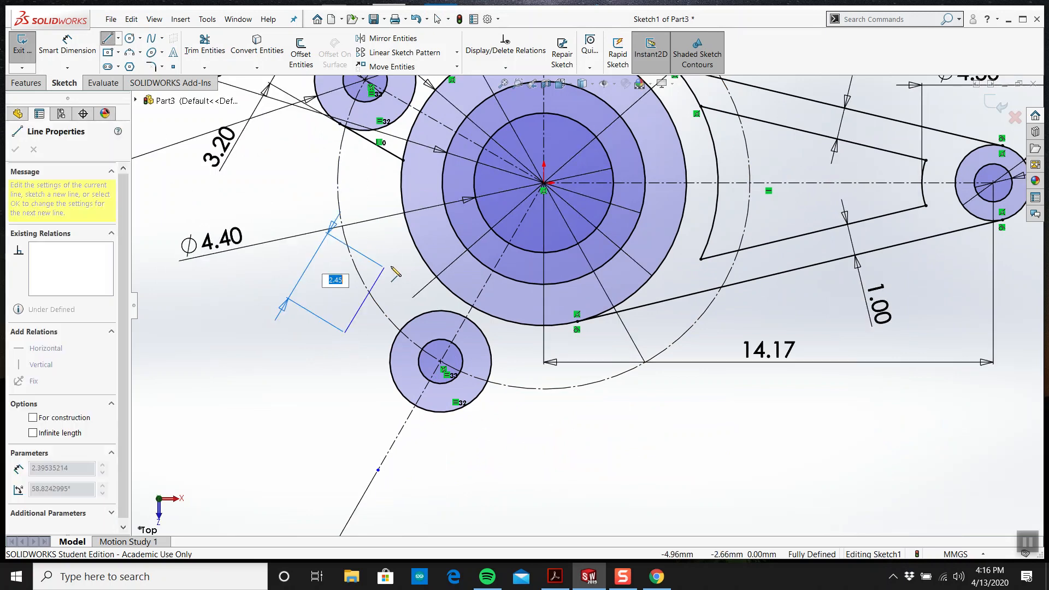
click(402, 265)
key(Escape)
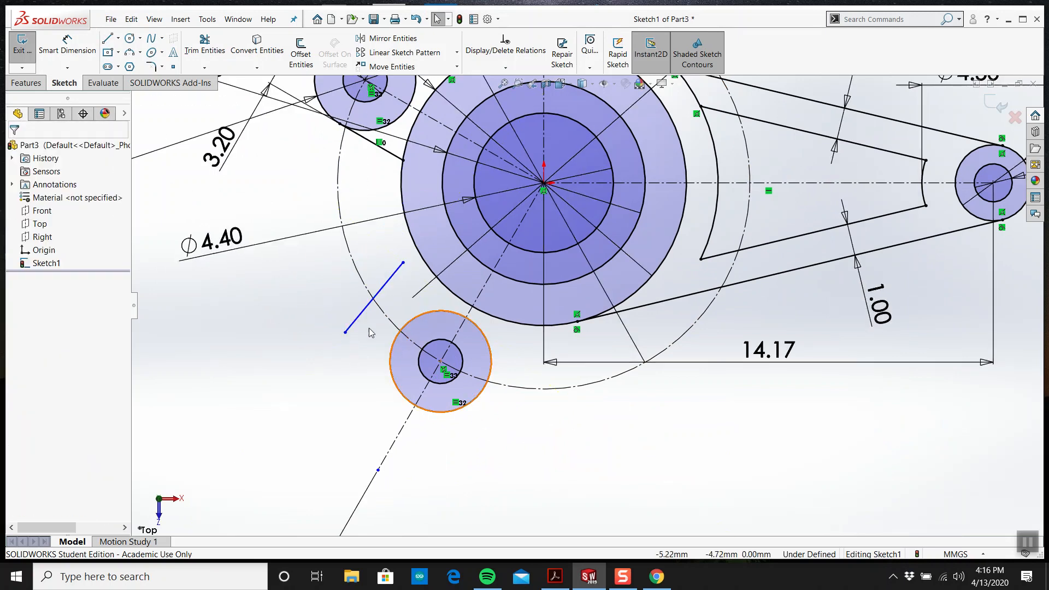
Step: Add a Tangent relation between the new angled line and the lower lug's outer circle
click(354, 321)
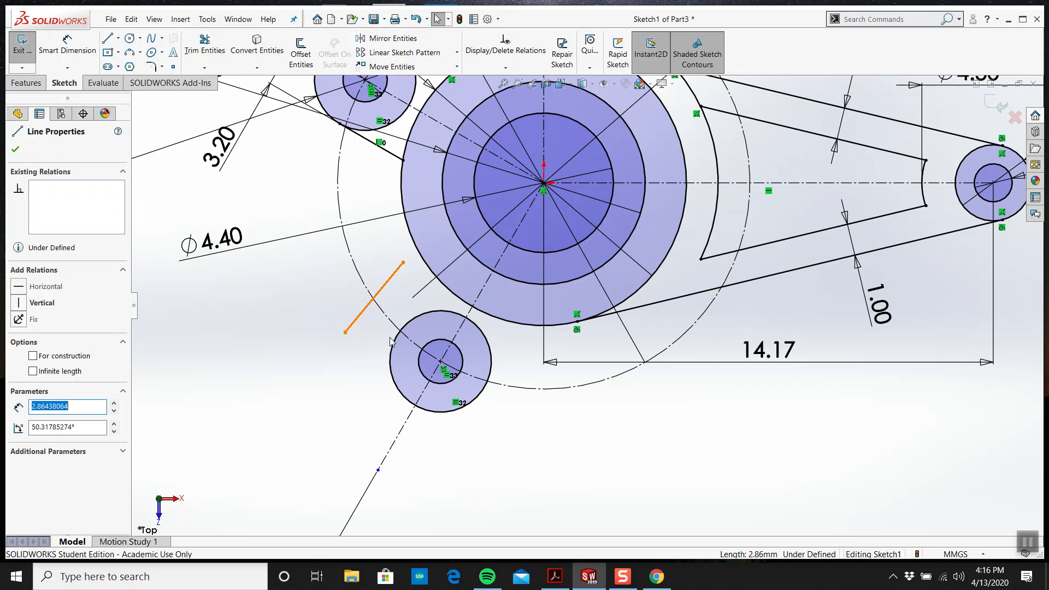
ctrl+click(396, 343)
click(41, 343)
key(Escape)
Step: Make the new angled line tangent to the lower lug's outer circle and parallel to that lug's centerline
click(430, 295)
ctrl+click(475, 311)
click(319, 332)
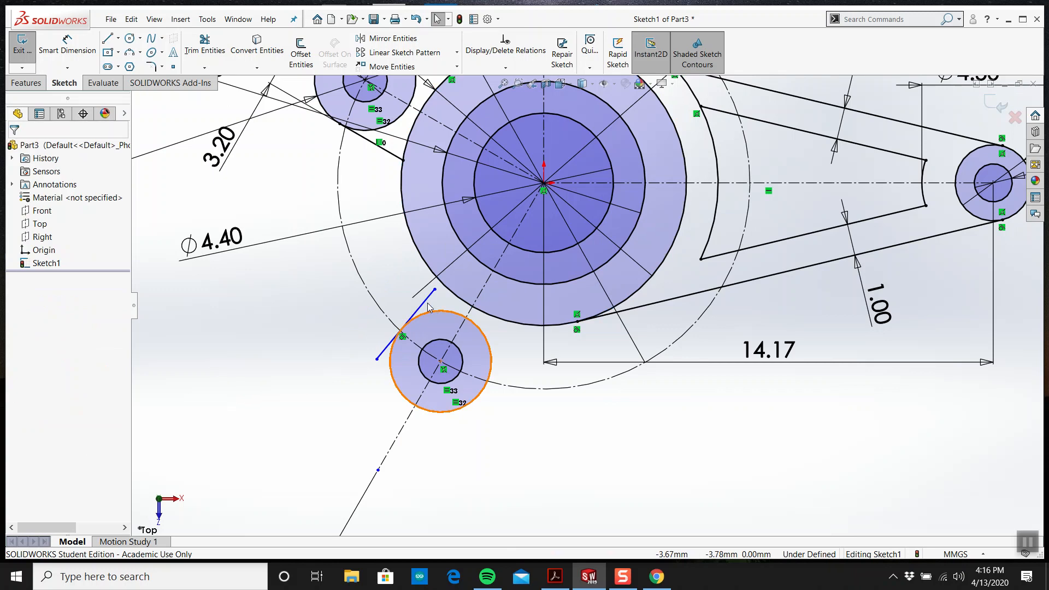
click(427, 300)
ctrl+click(476, 301)
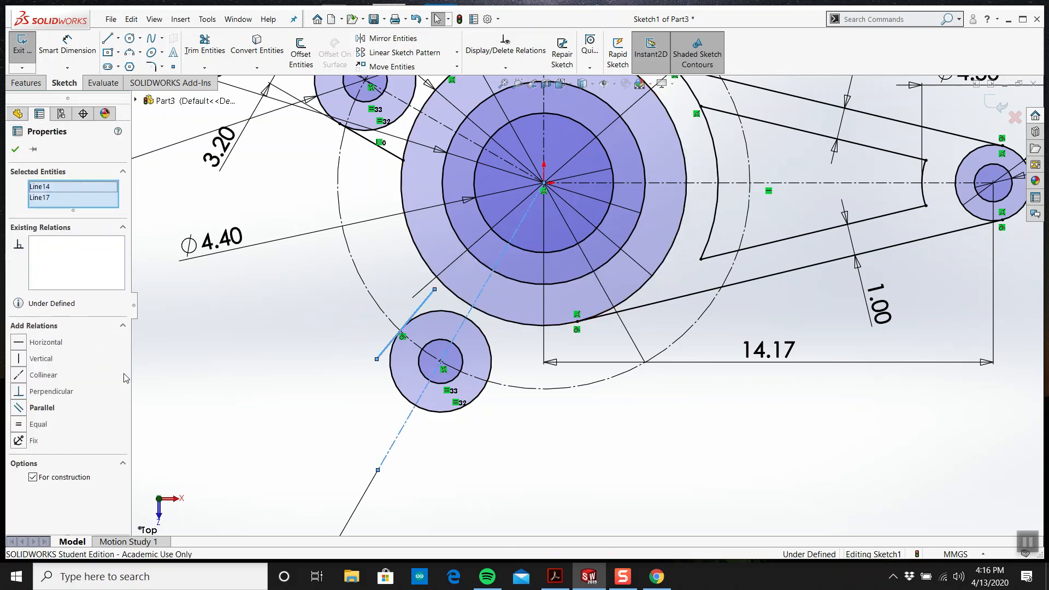
click(41, 414)
key(Escape)
Step: Attach the angled line's inner end to the hub's outer circle and its outer end to the lower lug's outer circle
drag(423, 293, 434, 273)
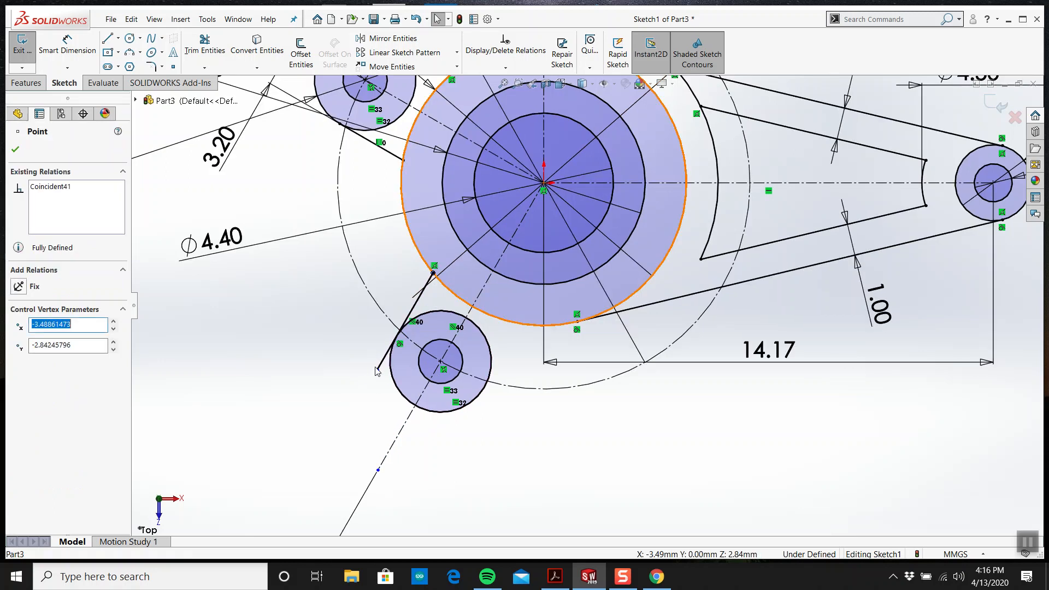
ctrl+click(397, 384)
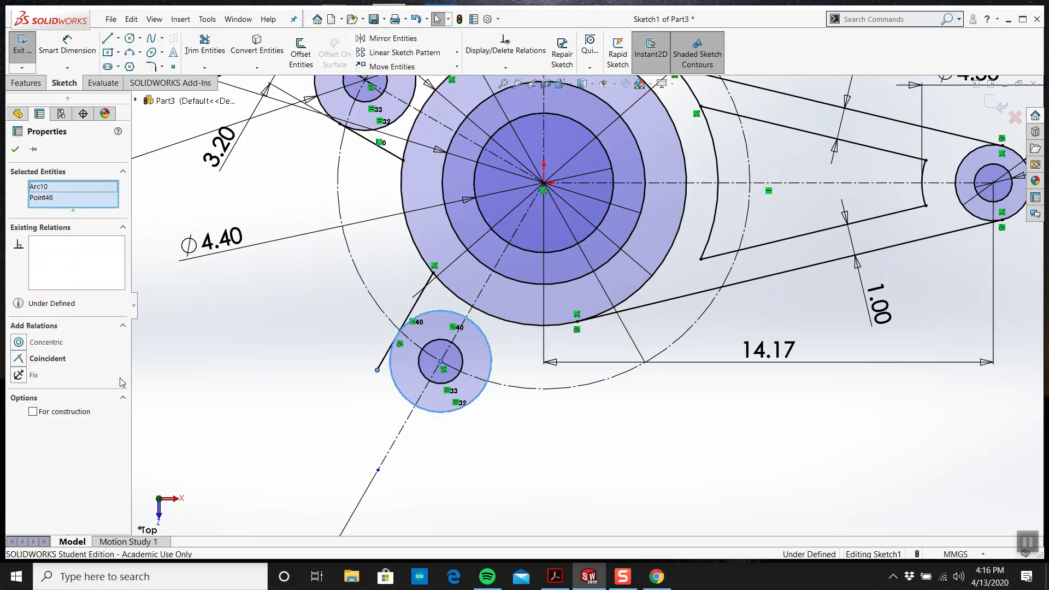
click(40, 359)
key(Escape)
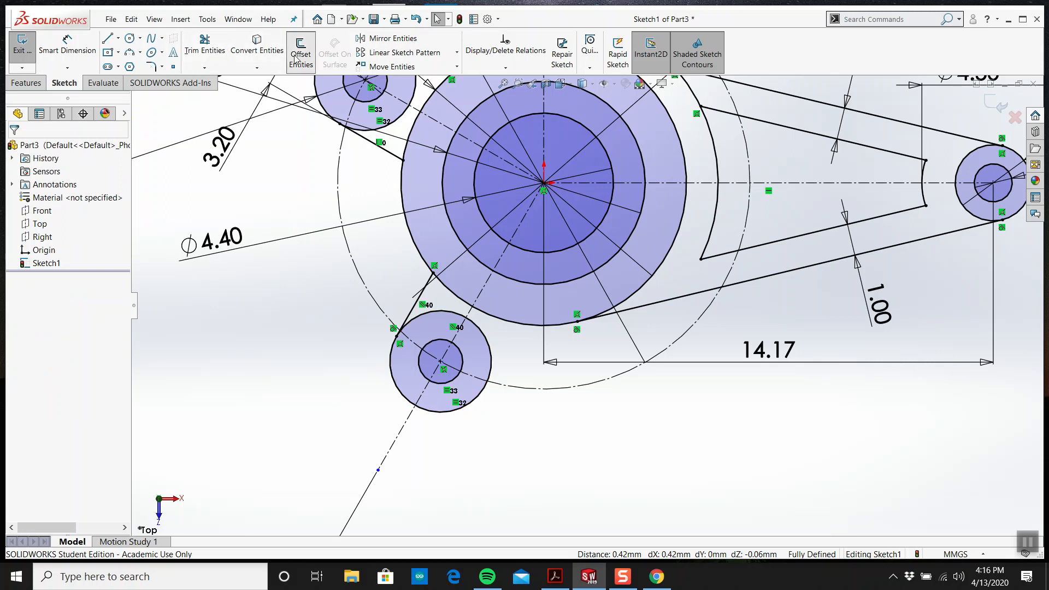
Step: Offset the lower lug's connecting line 3.2 mm to the lug's opposite side and place the dimension clear of the geometry
click(301, 53)
click(422, 297)
click(15, 149)
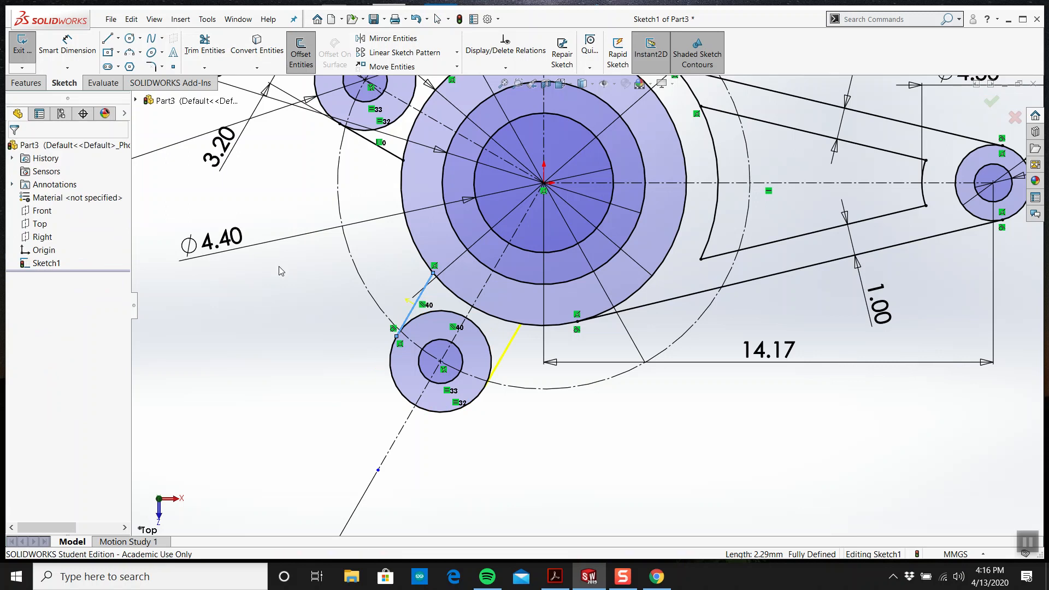
drag(513, 352, 553, 448)
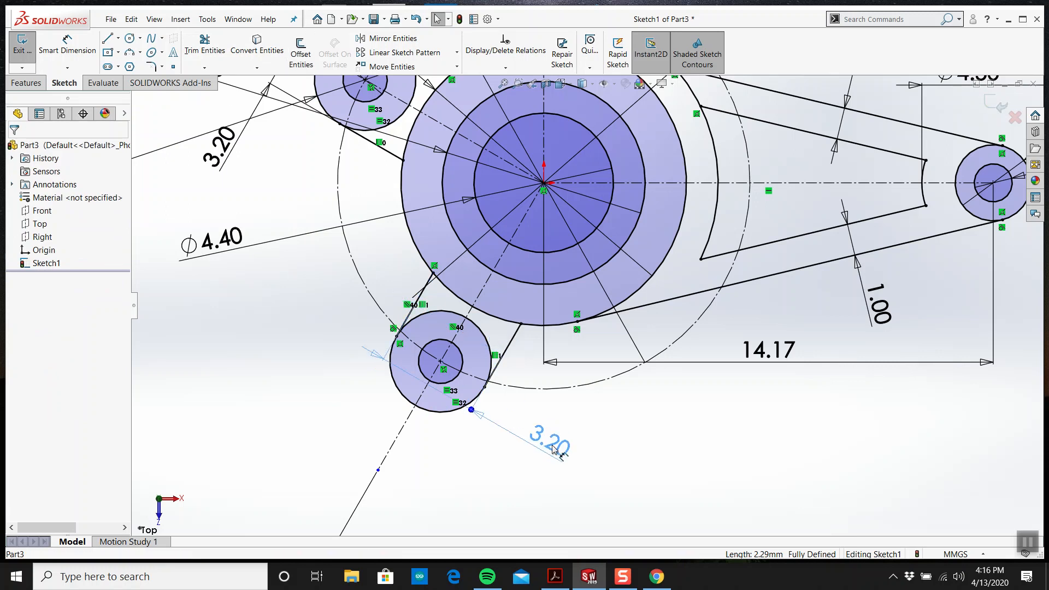
click(541, 381)
scroll(540, 381, up, 4)
scroll(525, 273, up, 3)
scroll(595, 257, down, 5)
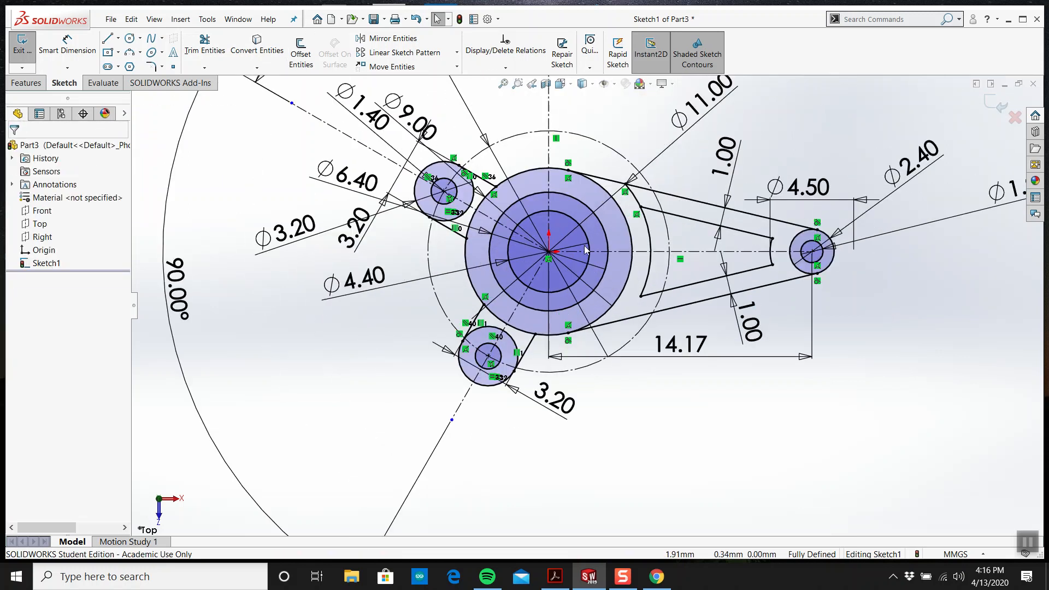
scroll(606, 213, down, 2)
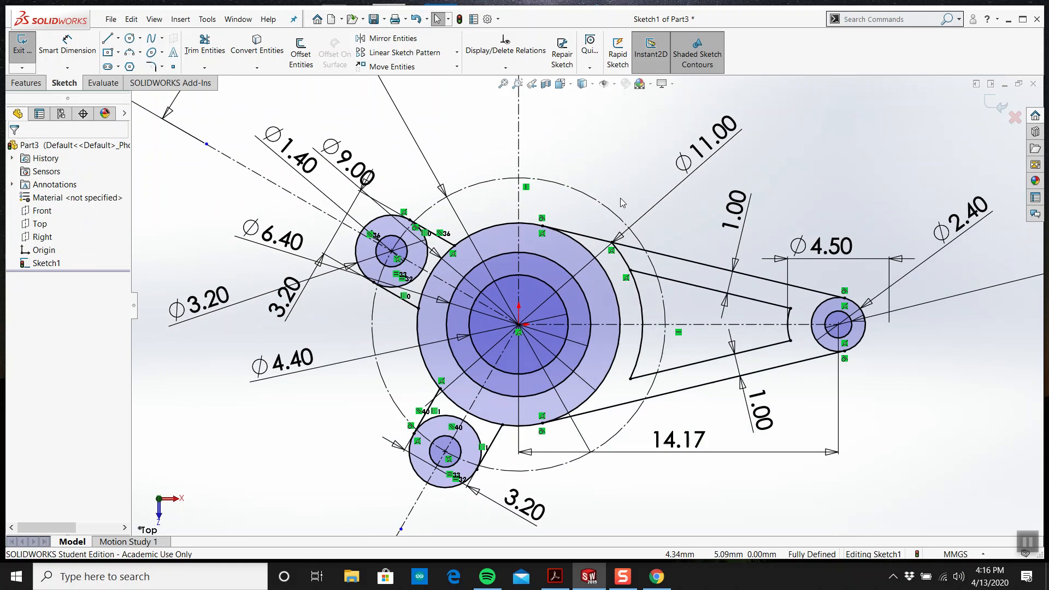
Step: Check the hub and lug heights on the PDF drawing, then return to SOLIDWORKS and exit the sketch
mouse_move(612, 189)
middle_down()
mouse_move(490, 105)
mouse_move(497, 149)
mouse_move(573, 105)
mouse_move(566, 190)
mouse_move(544, 241)
mouse_move(532, 241)
middle_up()
scroll(591, 361, up, 2)
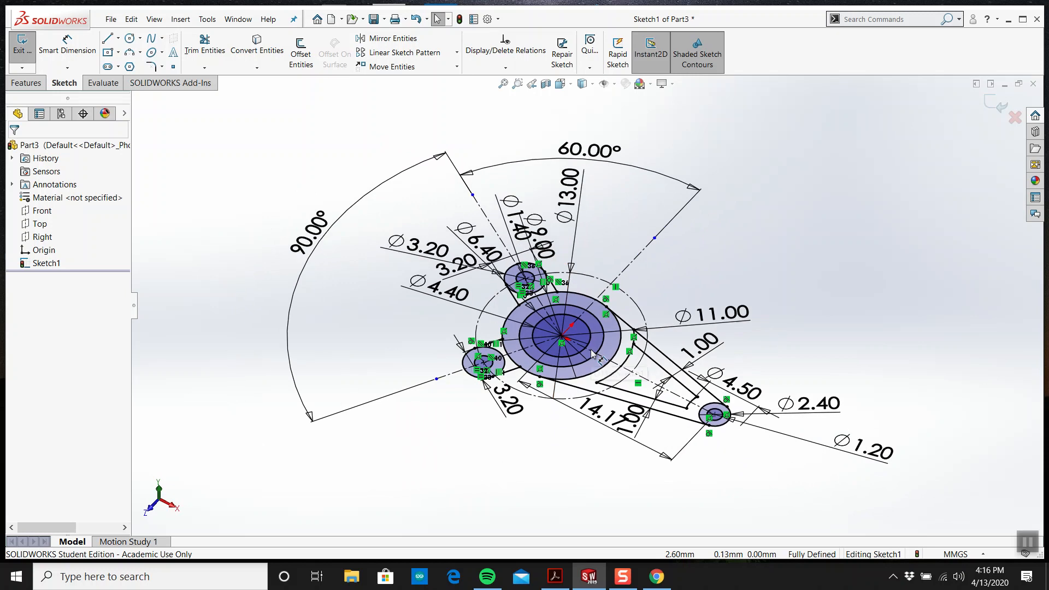
click(555, 577)
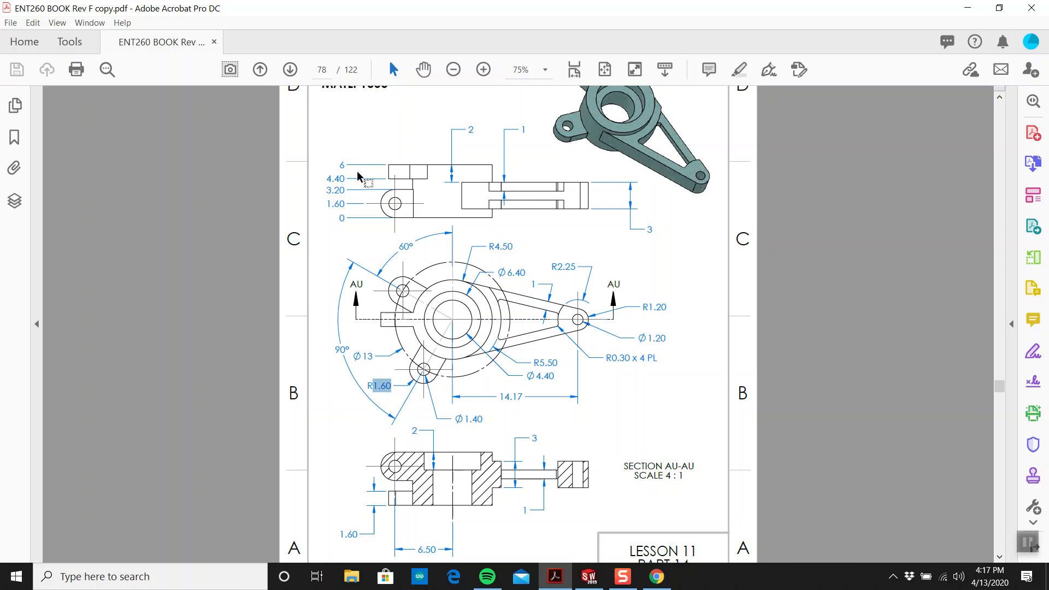
click(589, 576)
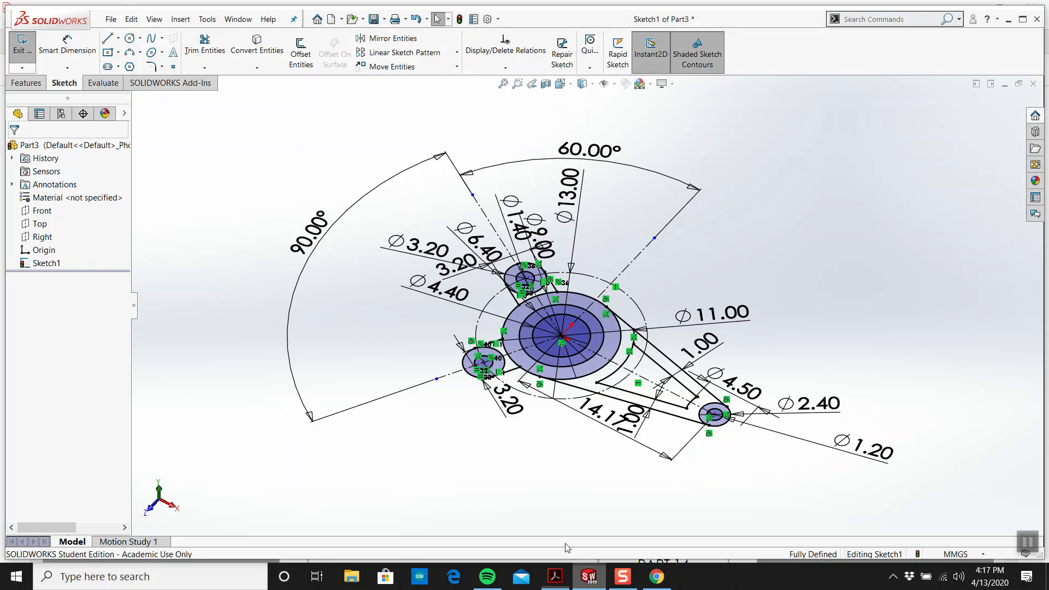
click(21, 44)
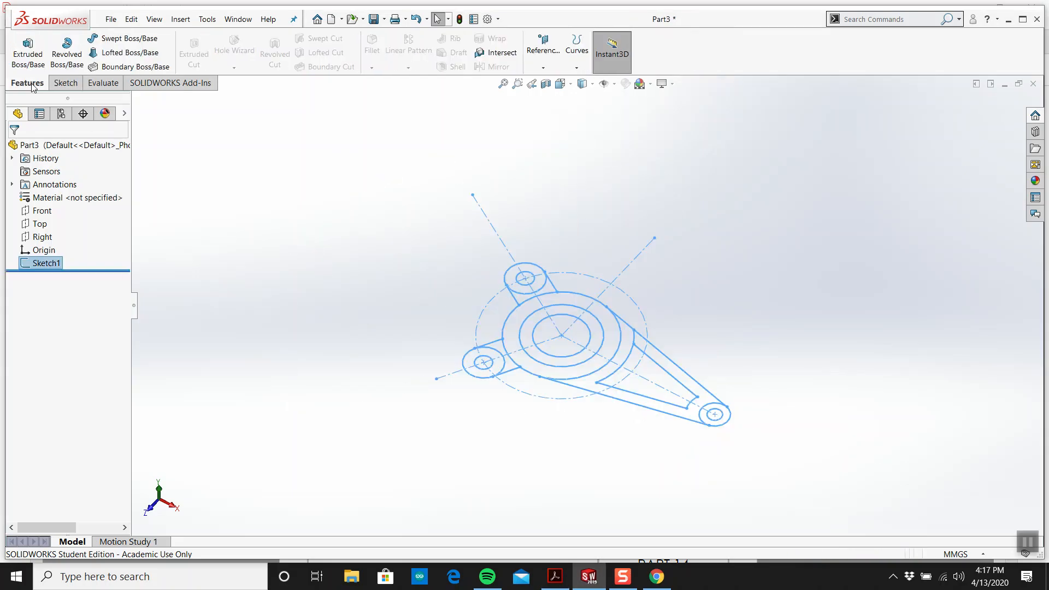
Step: Start a boss extrusion of the sketch with the hub's outer ring as a contour and Thin Feature disabled
click(26, 58)
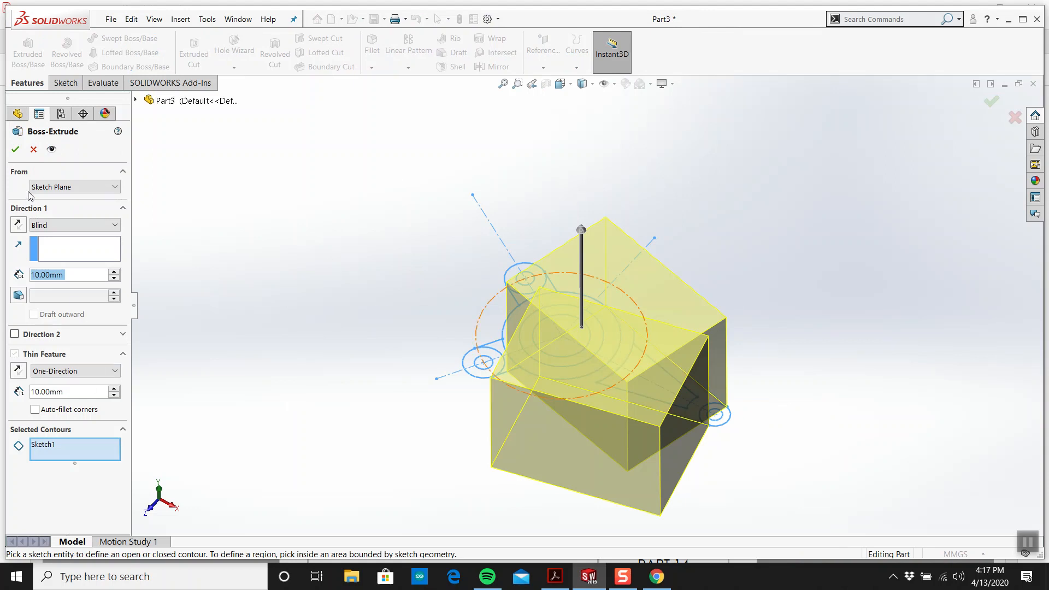
click(33, 150)
click(47, 263)
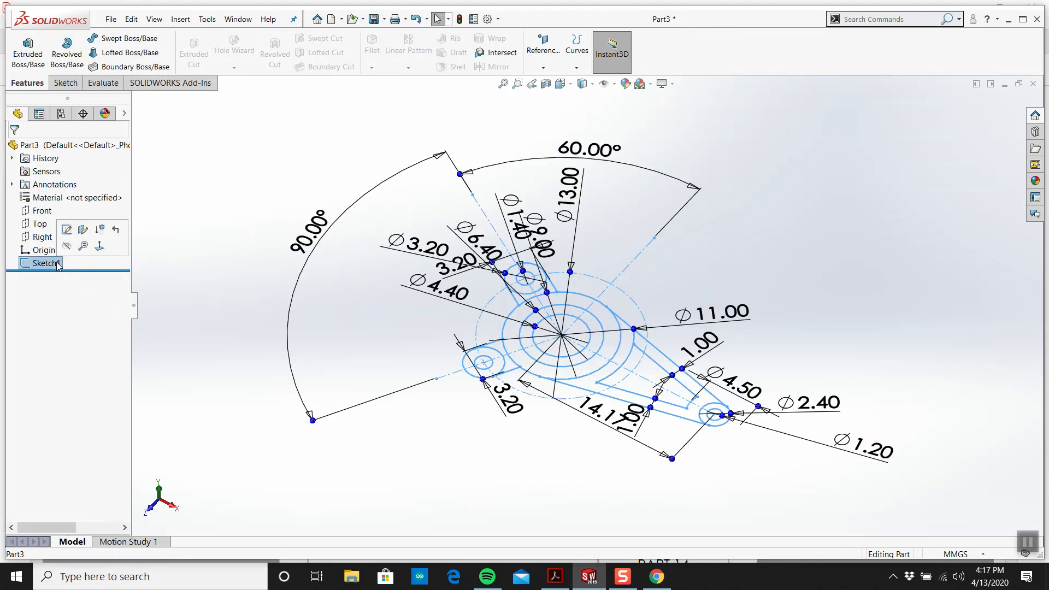
click(22, 52)
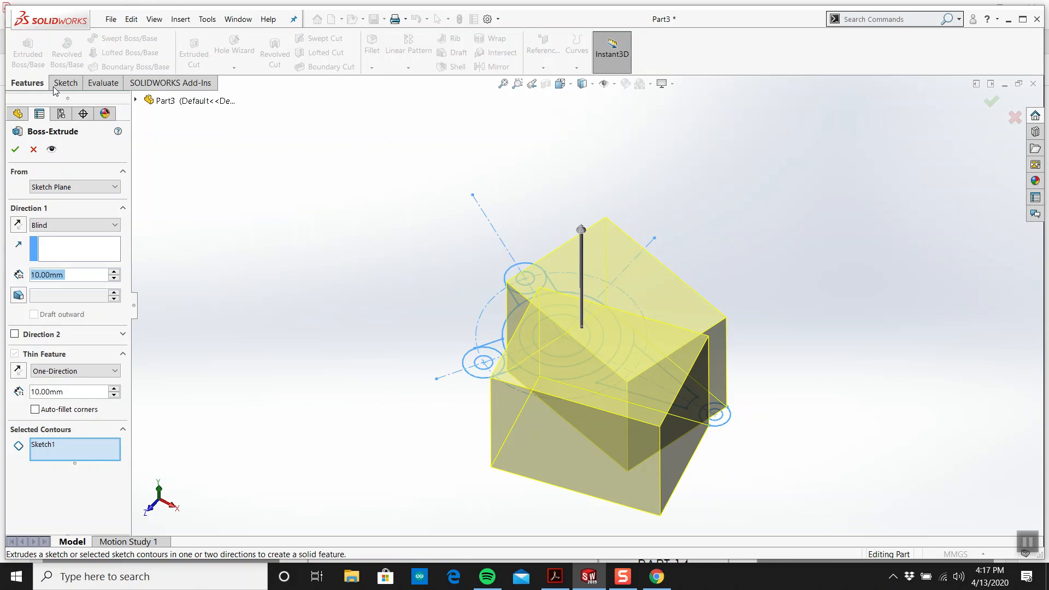
middle_drag(579, 219, 575, 282)
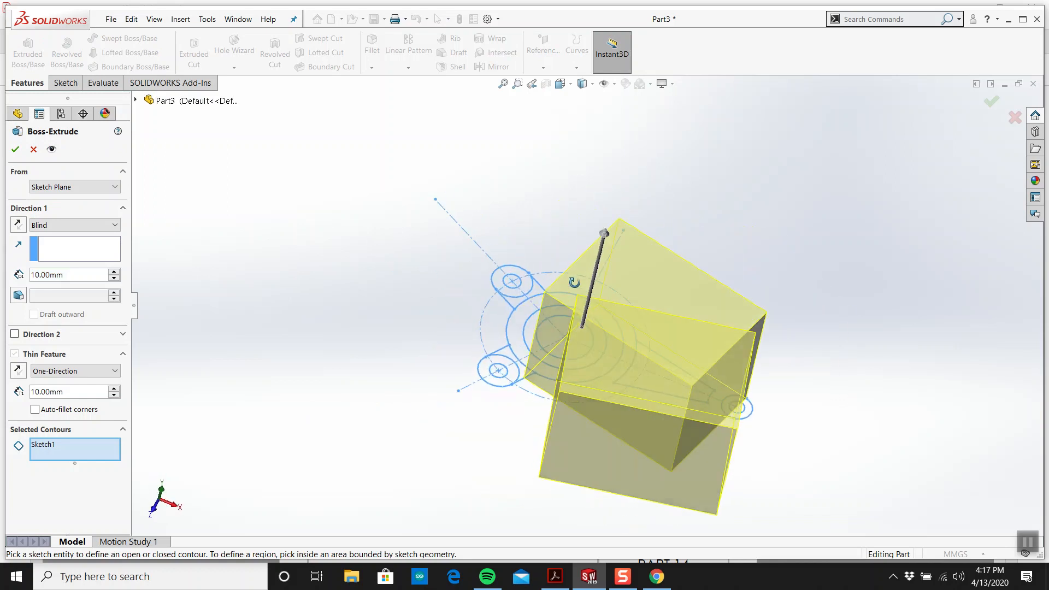
scroll(575, 373, down, 3)
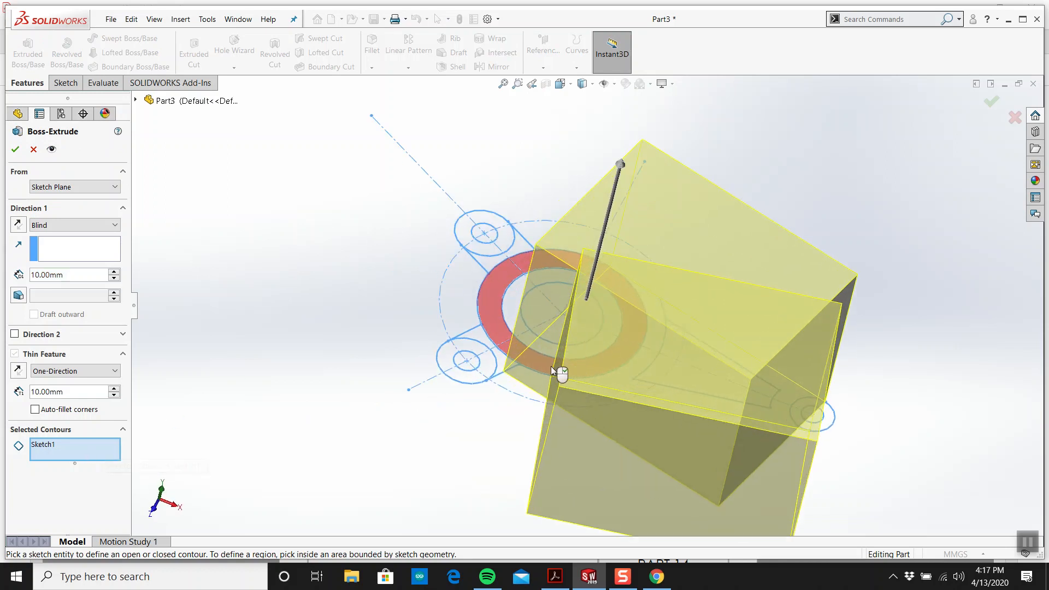
click(552, 366)
scroll(535, 334, up, 2)
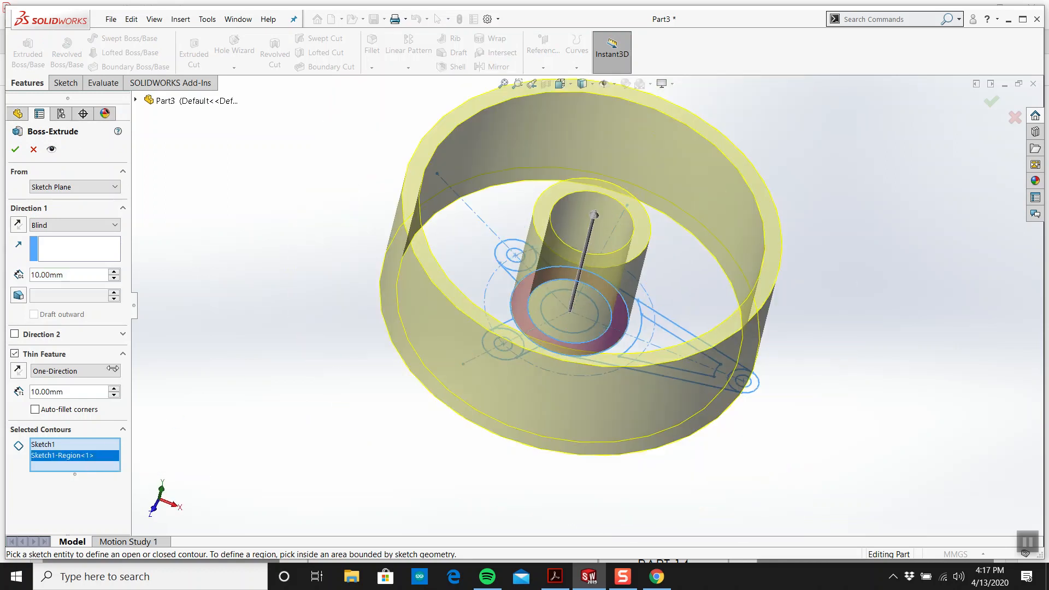
click(14, 354)
Step: Reverse the hub extrusion so it runs below the sketch plane and set its blind depth to 6 mm
middle_drag(298, 353, 480, 283)
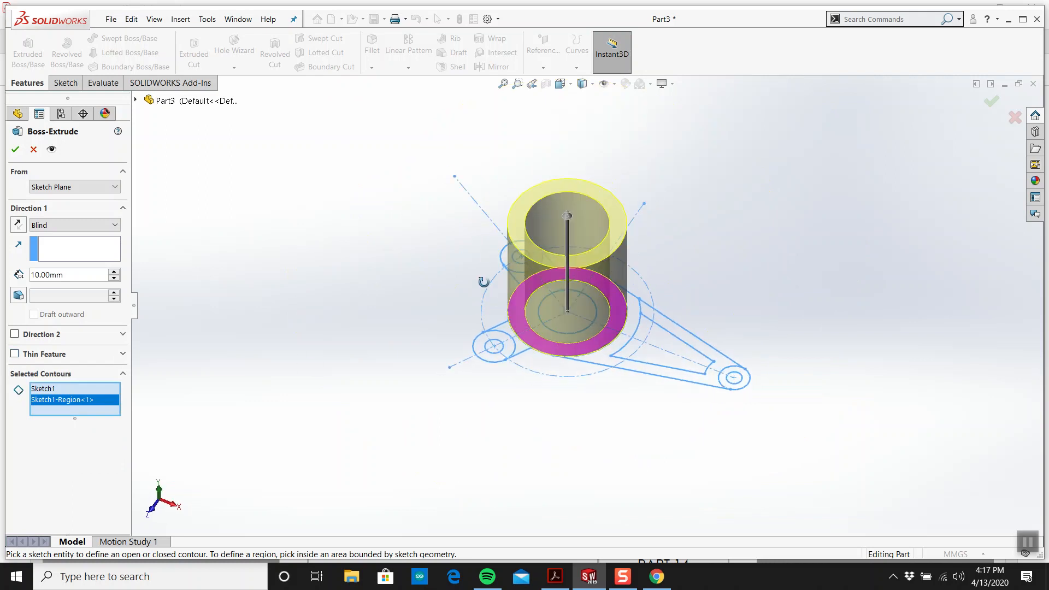
click(16, 225)
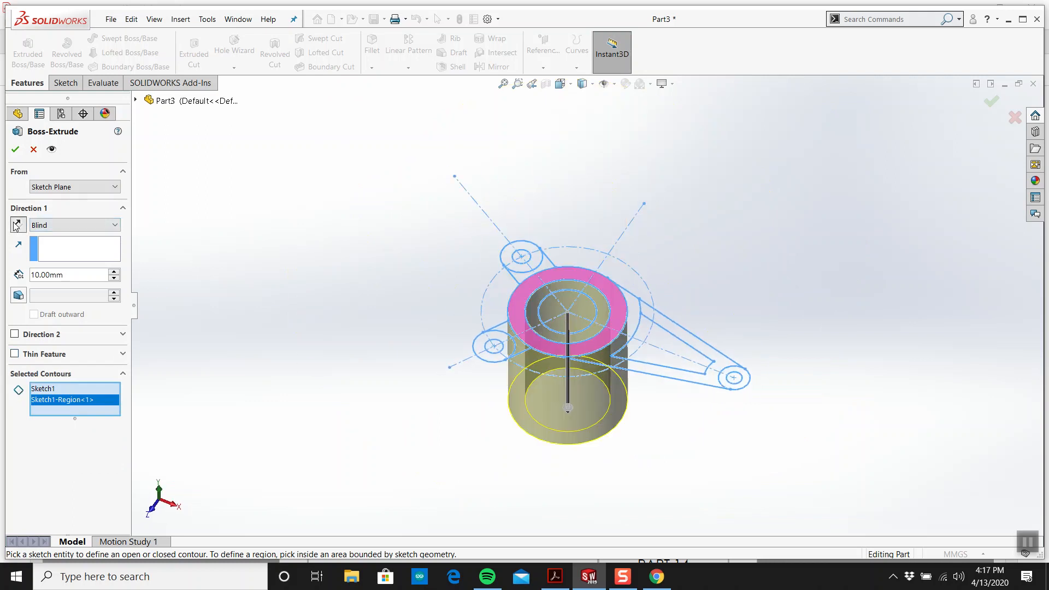
double_click(42, 275)
text(6)
key(Return)
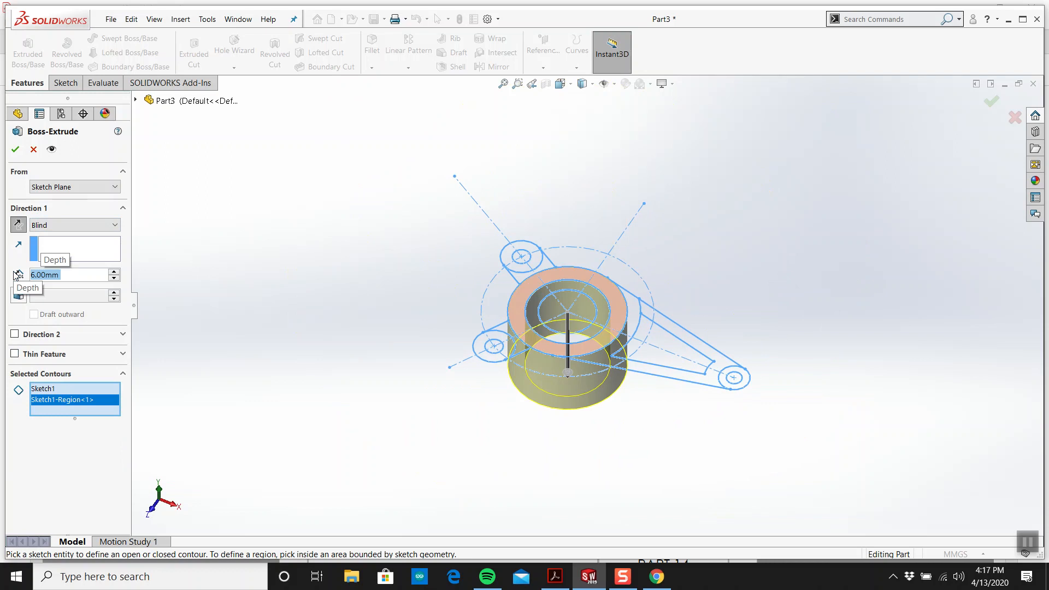
Step: Add the hub's inner ring and center circle to the extrusion contours, check the PDF drawing, and complete the solid hub
click(607, 328)
scroll(607, 321, down, 4)
click(573, 294)
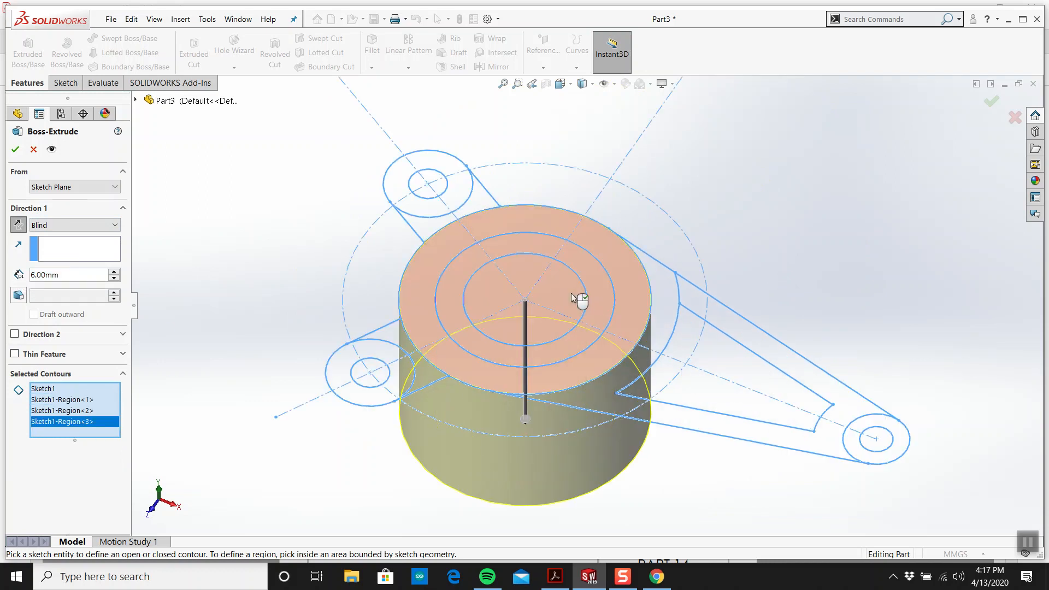
scroll(572, 293, up, 2)
click(555, 580)
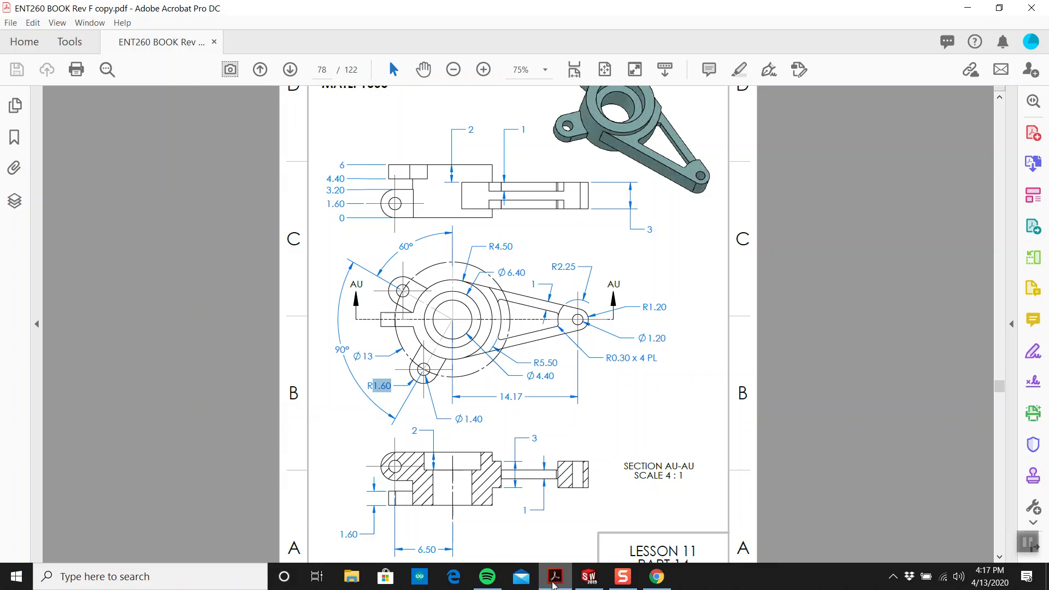
click(554, 584)
middle_drag(639, 368, 636, 305)
click(15, 150)
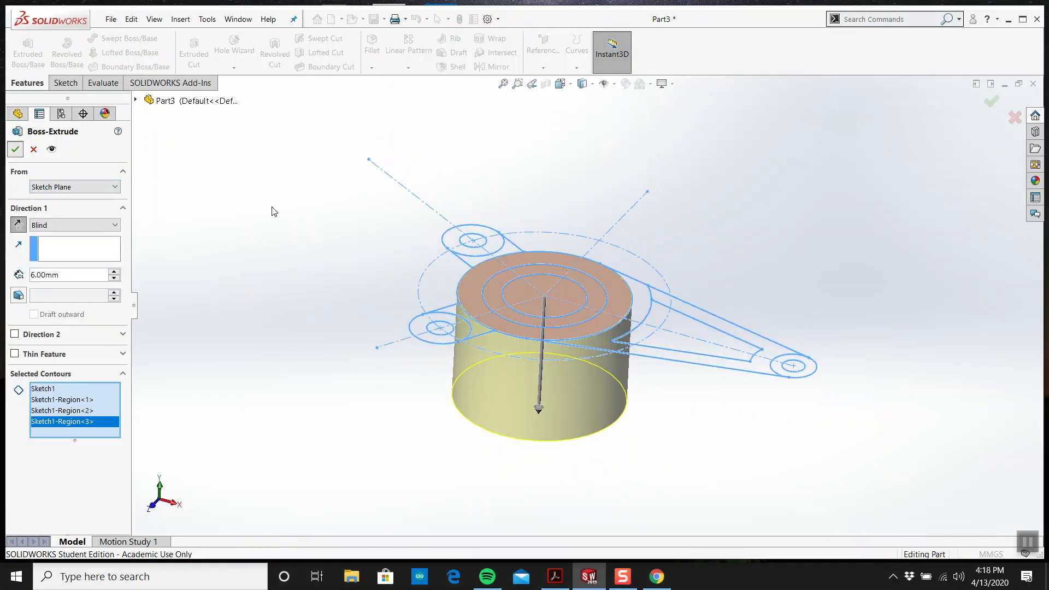
click(291, 217)
Step: Show the sketch contained in the hub extrusion
click(11, 276)
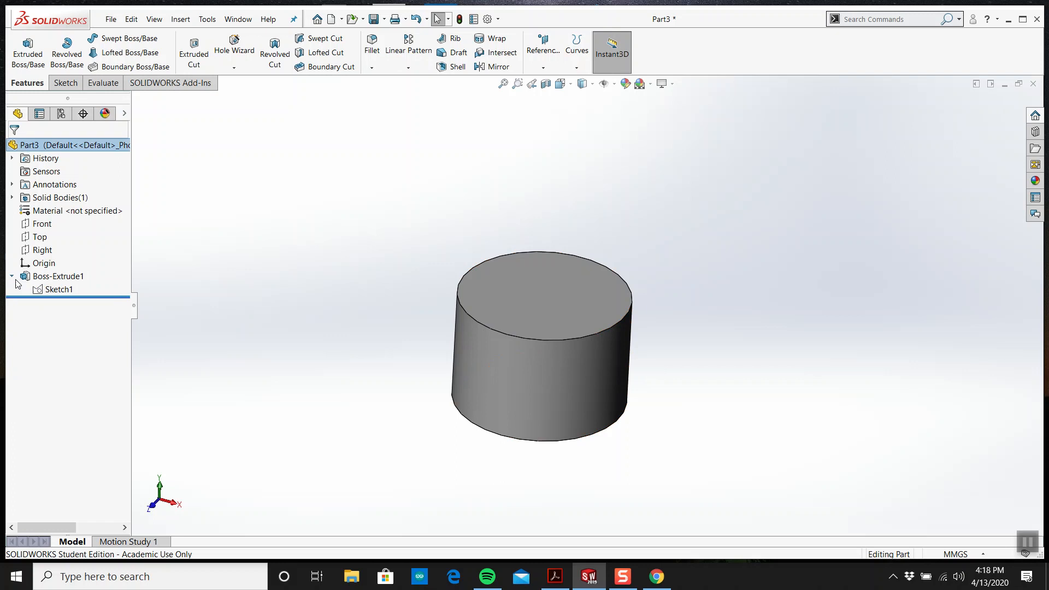
right_click(43, 293)
click(62, 298)
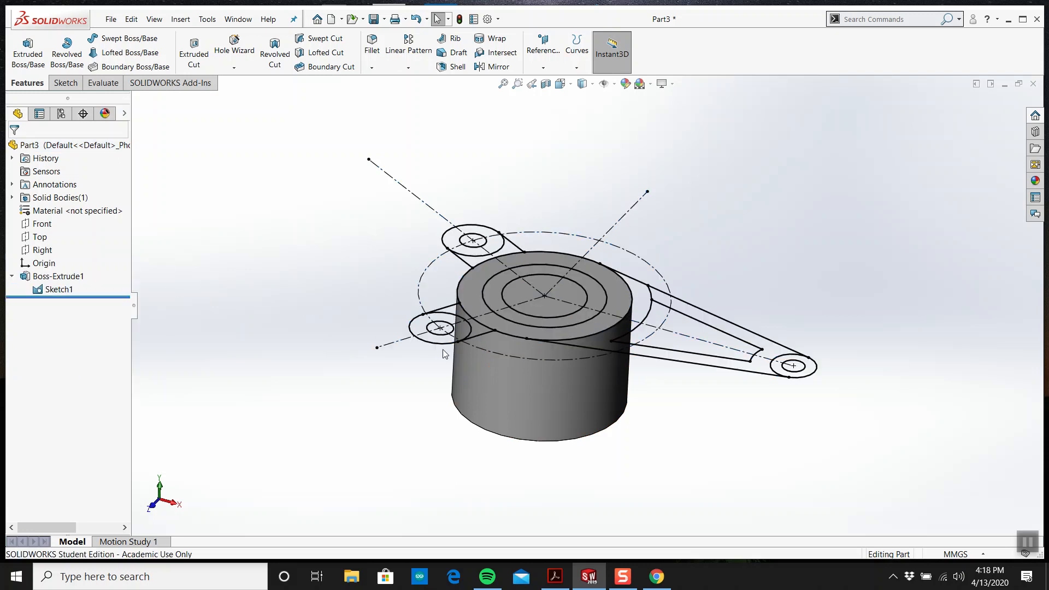
Step: Switch to the PDF drawing and examine the arm's thickness and height position in the side, top and section views
scroll(509, 365, down, 2)
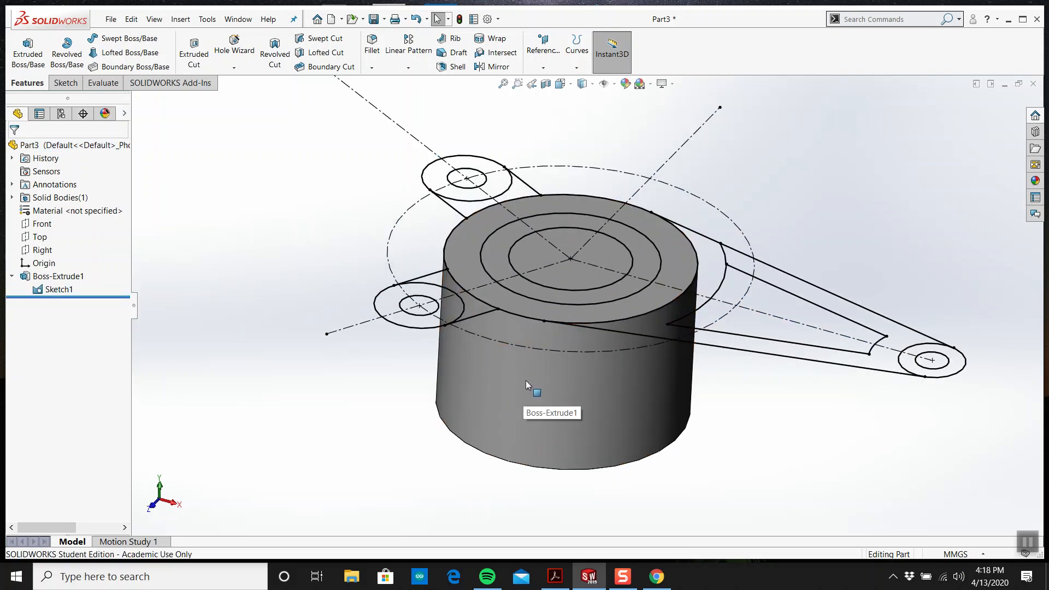
scroll(553, 392, up, 2)
scroll(543, 351, down, 2)
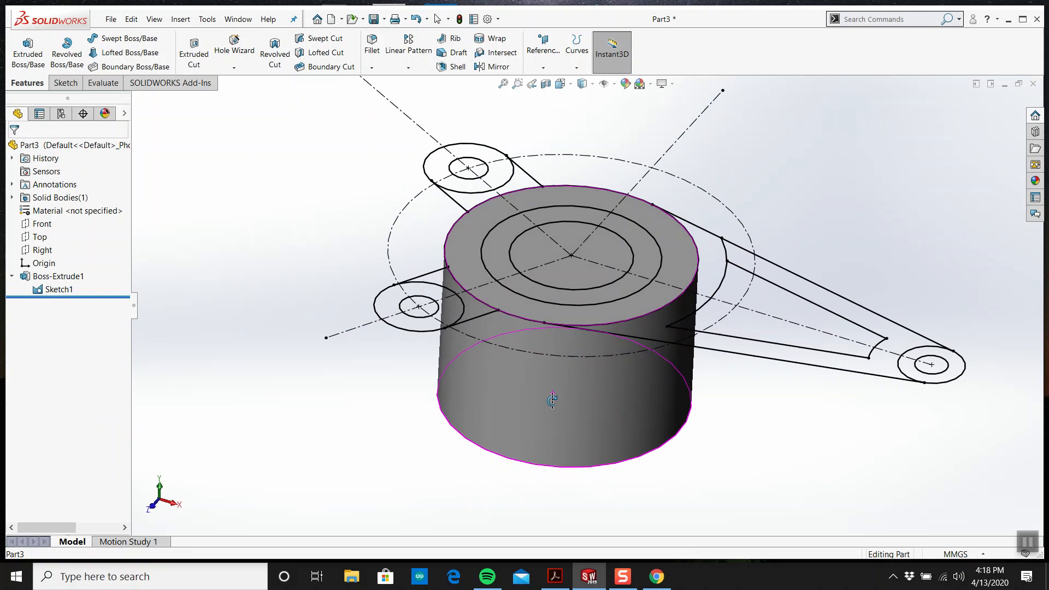
scroll(546, 383, up, 2)
middle_drag(569, 330, 589, 274)
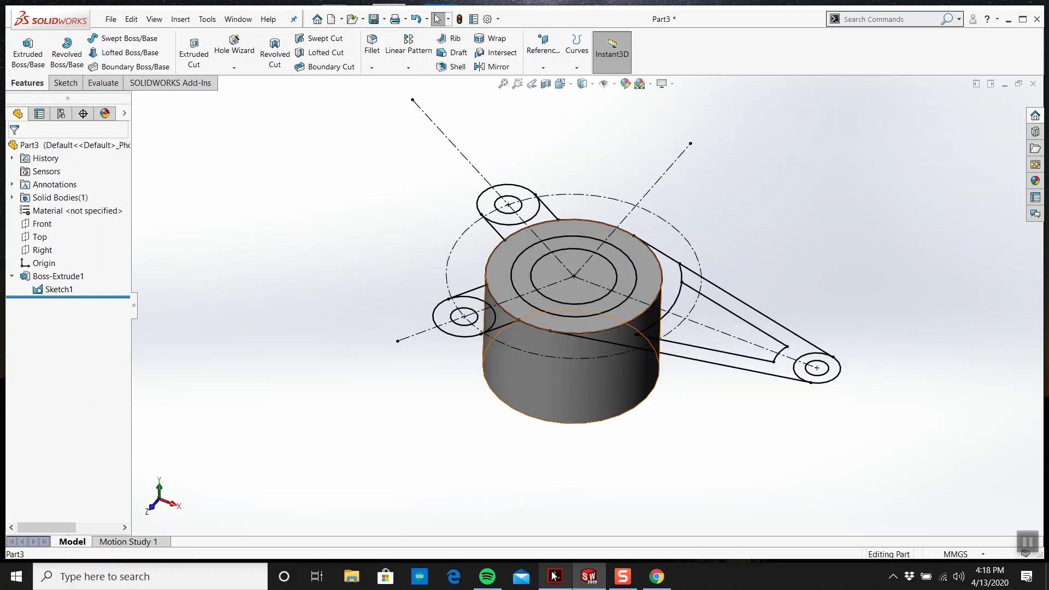
click(555, 576)
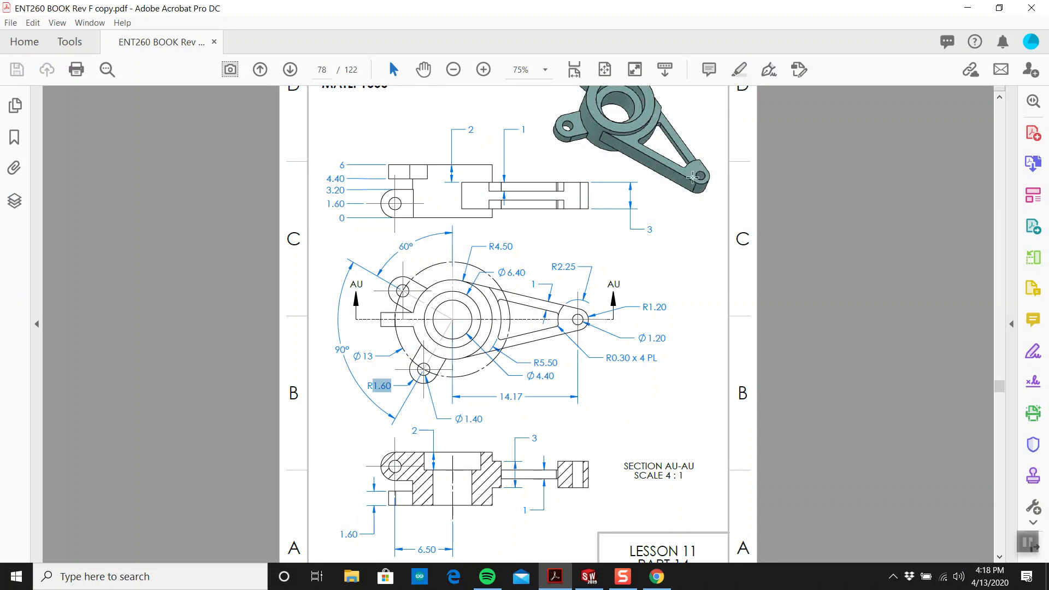
scroll(640, 233, up, 1)
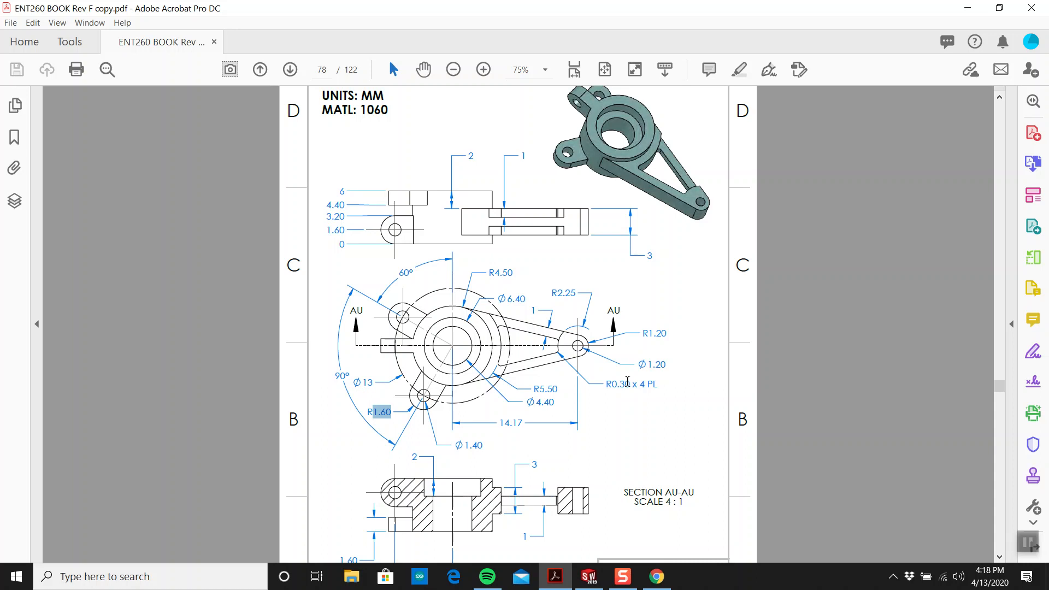
scroll(622, 339, up, 1)
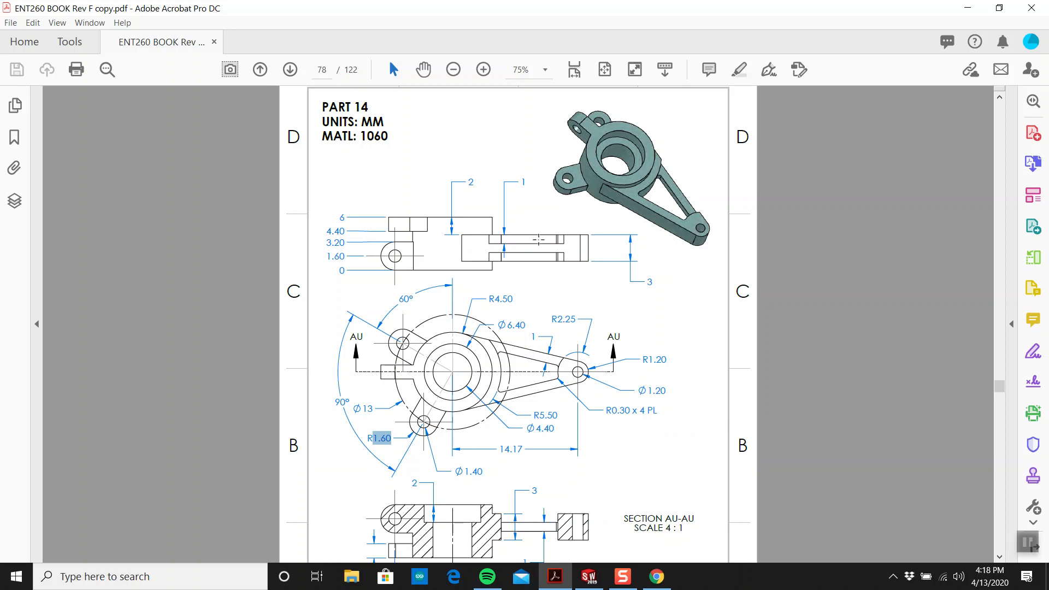
click(583, 575)
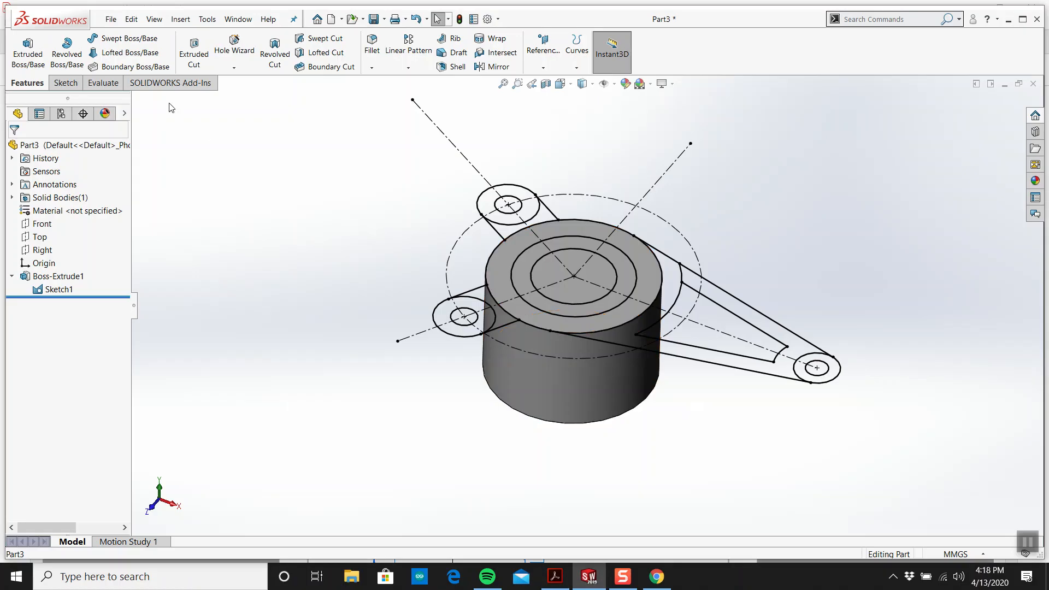
Step: Start a boss extrusion of the shown sketch with the arm's frame and the ring around its end hole as contours
click(59, 289)
click(27, 52)
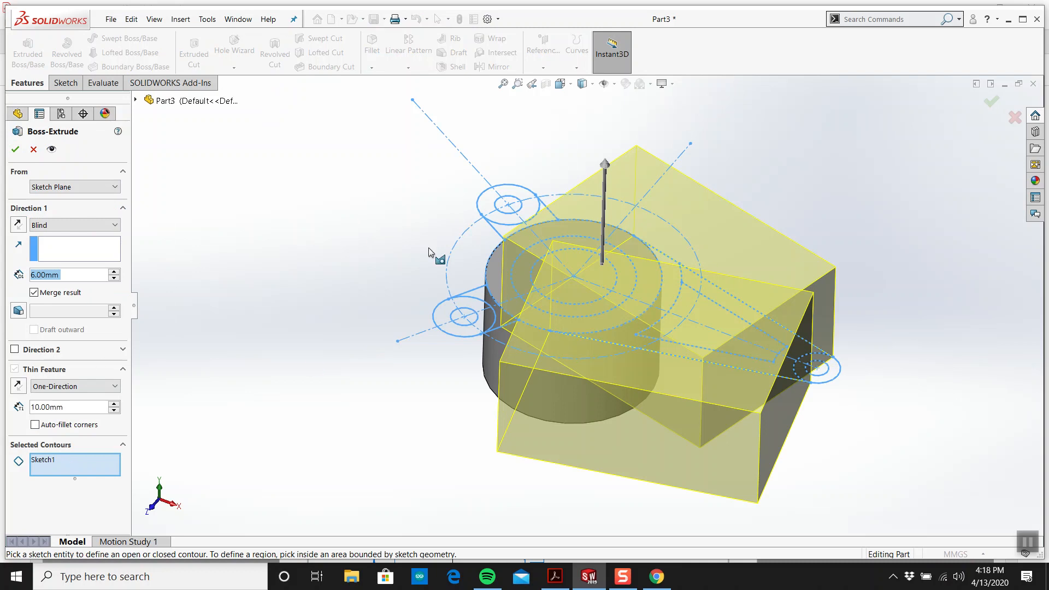
click(75, 459)
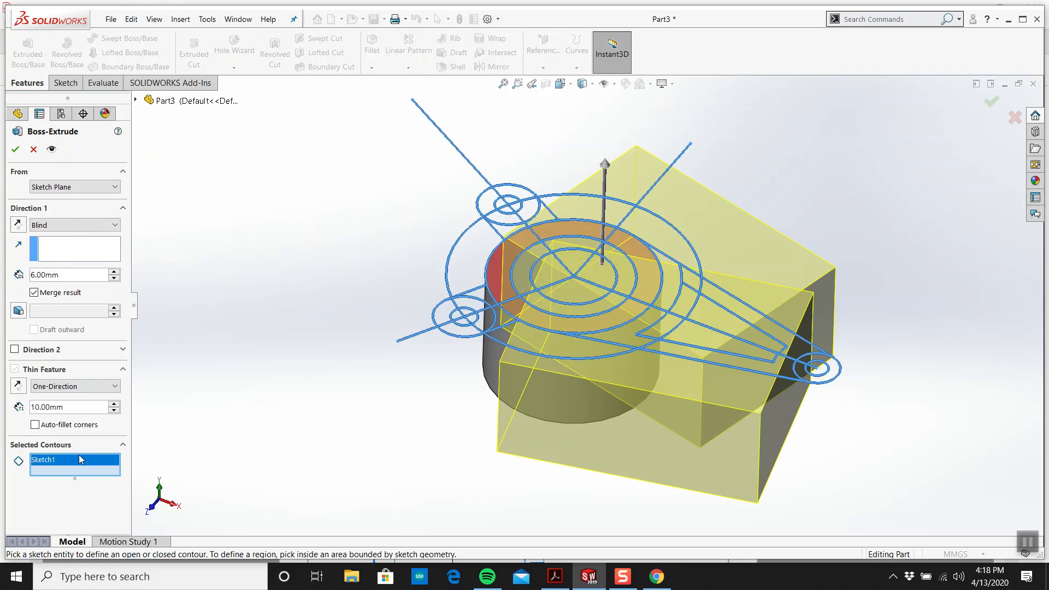
scroll(752, 385, down, 5)
click(789, 284)
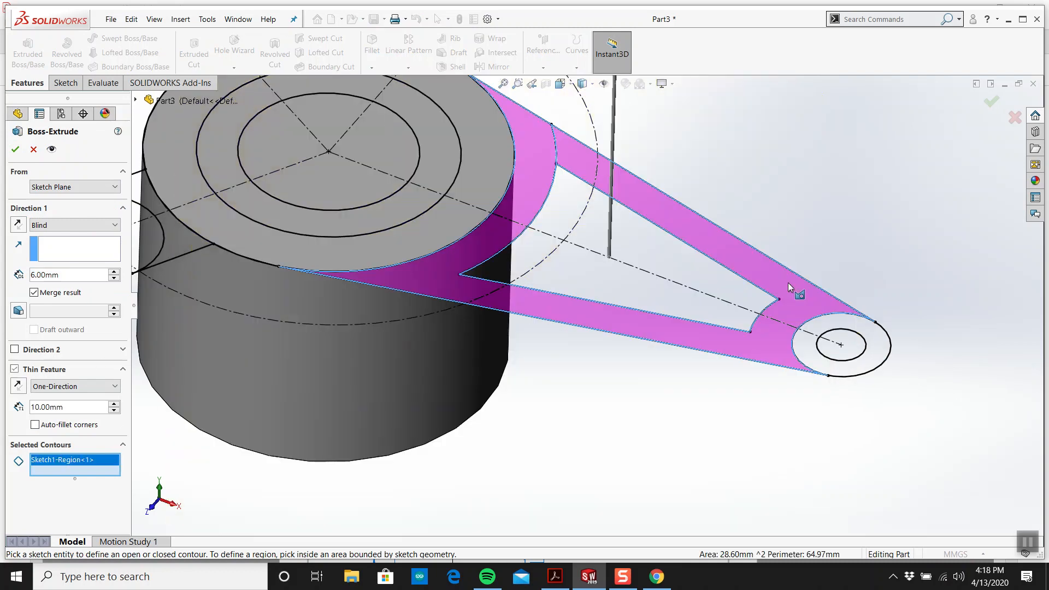
scroll(629, 320, up, 3)
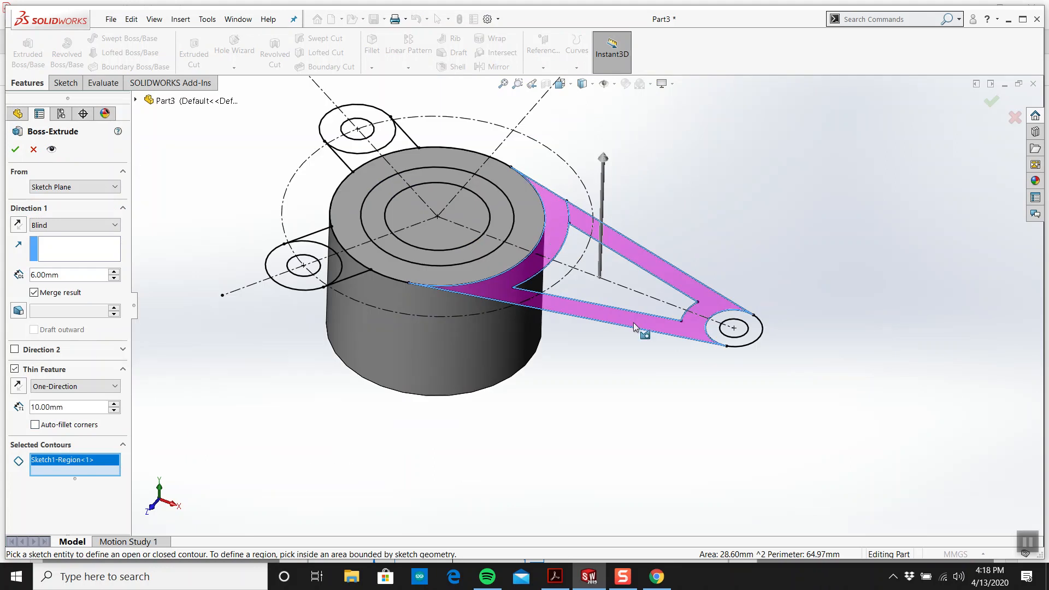
click(756, 334)
click(567, 580)
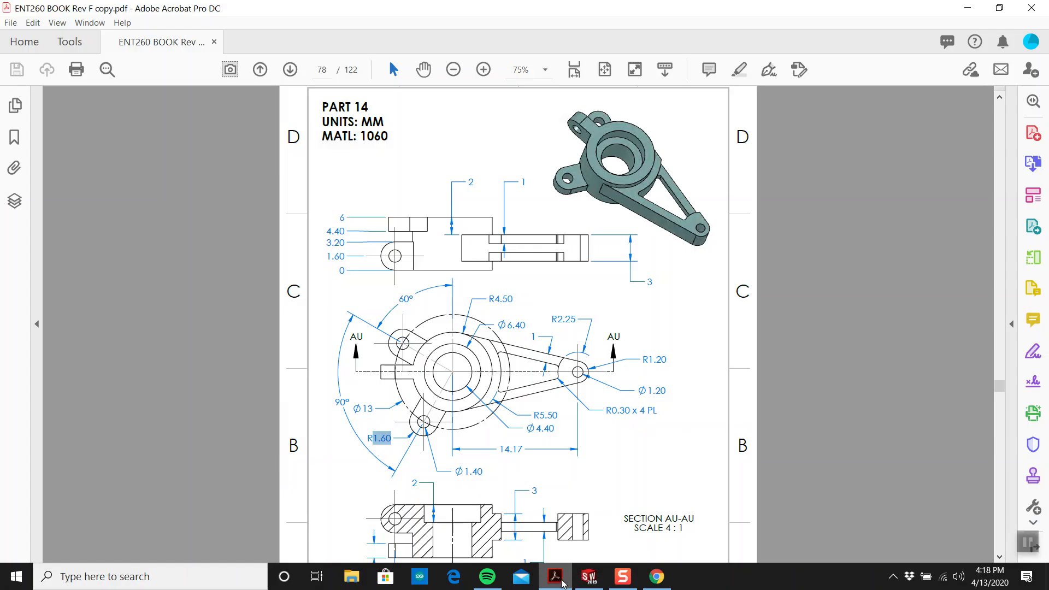
click(563, 584)
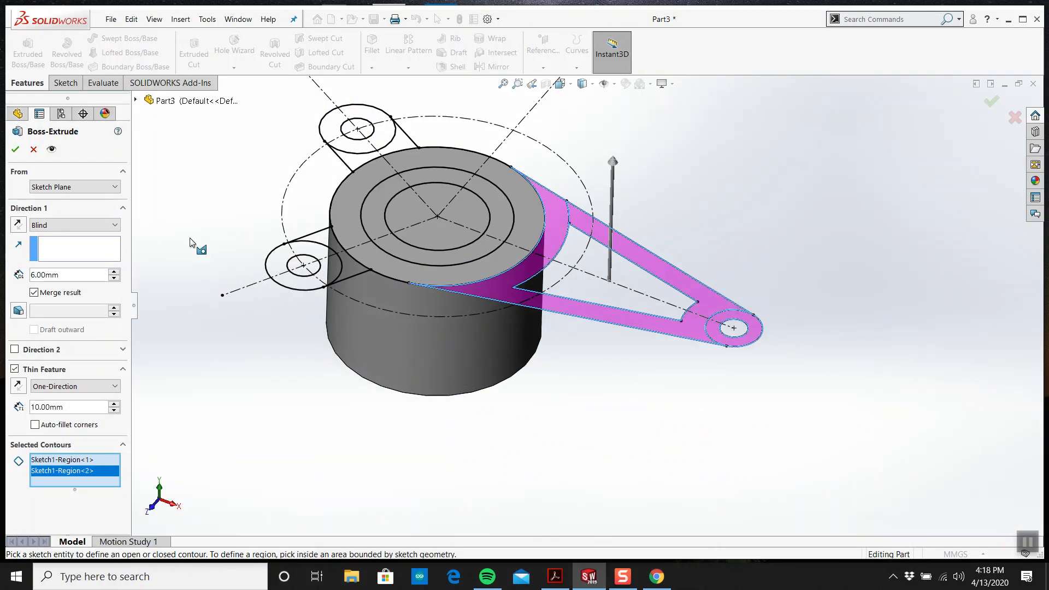
Step: Start the arm extrusion from a 2 mm offset, reversed to lie below the sketch plane
click(75, 189)
click(51, 228)
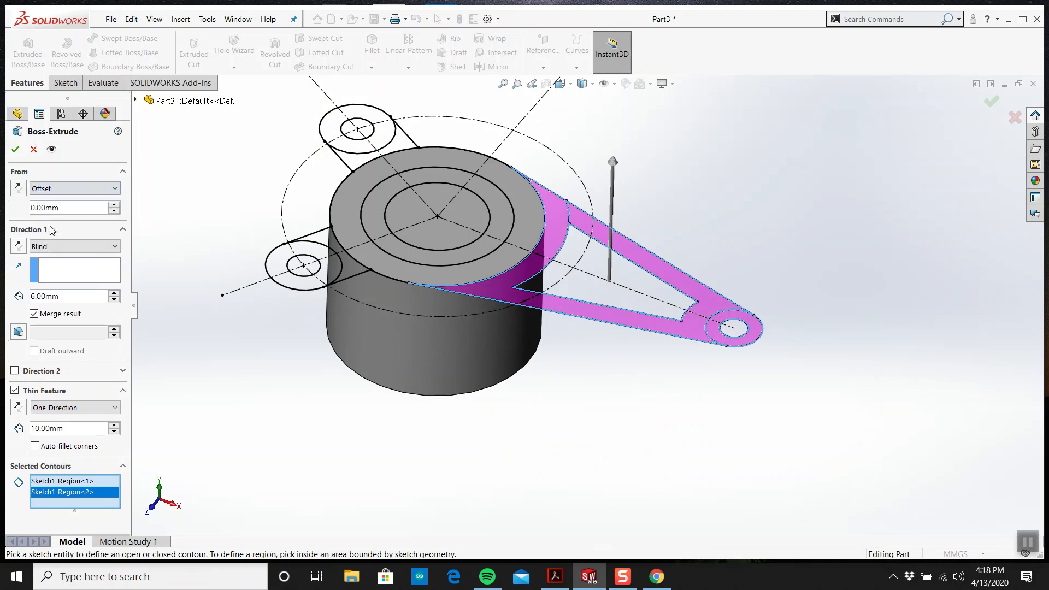
drag(60, 207, 11, 201)
text(2)
key(Return)
click(18, 189)
middle_drag(445, 268, 415, 262)
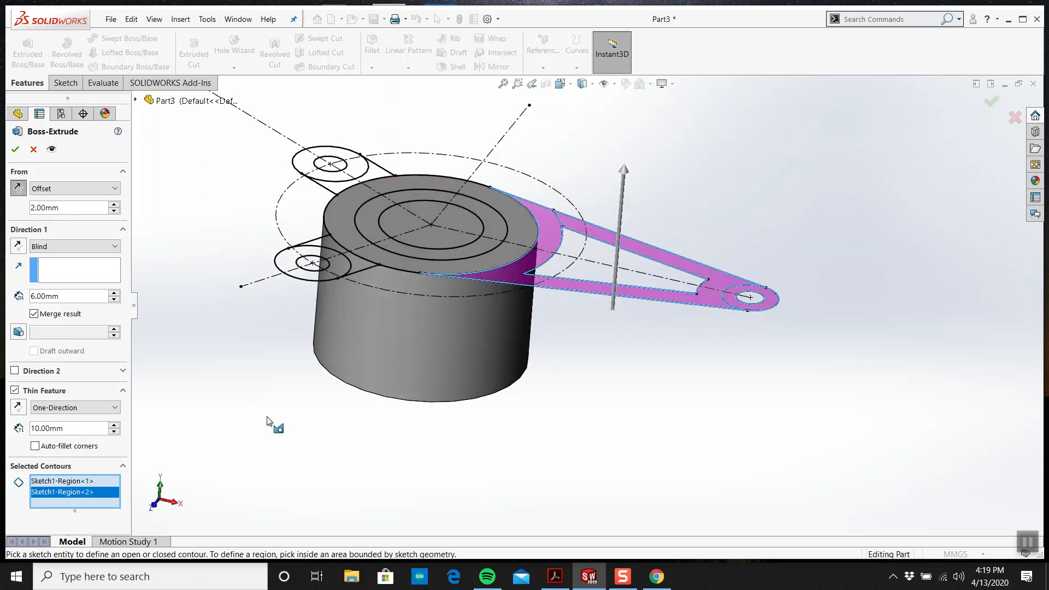
Step: Turn off the thin feature for the arm extrusion and compare both offset directions, keeping the start offset reversed
click(15, 391)
middle_drag(259, 307, 194, 369)
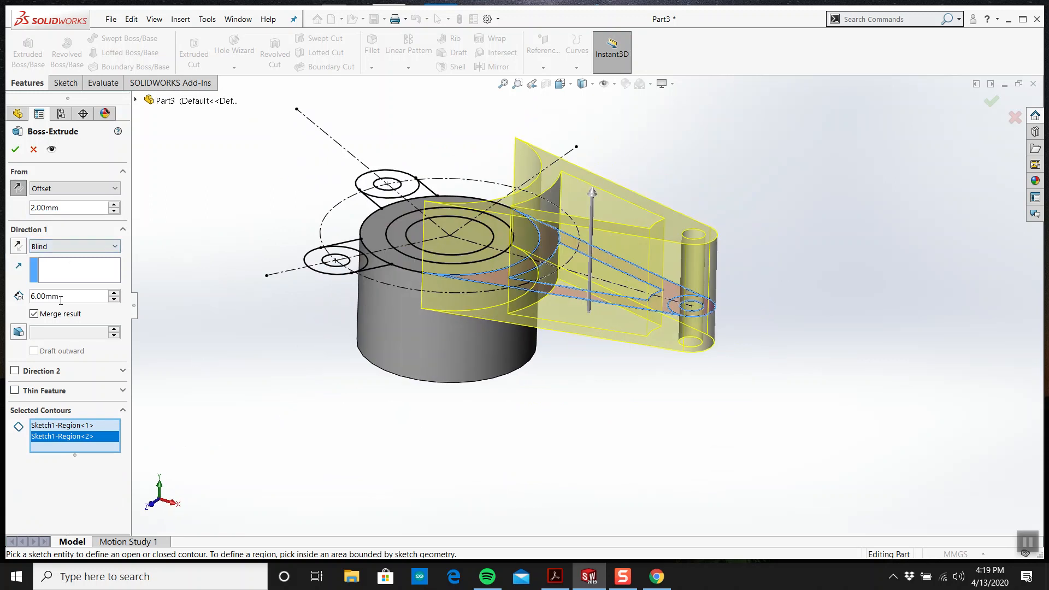
click(19, 188)
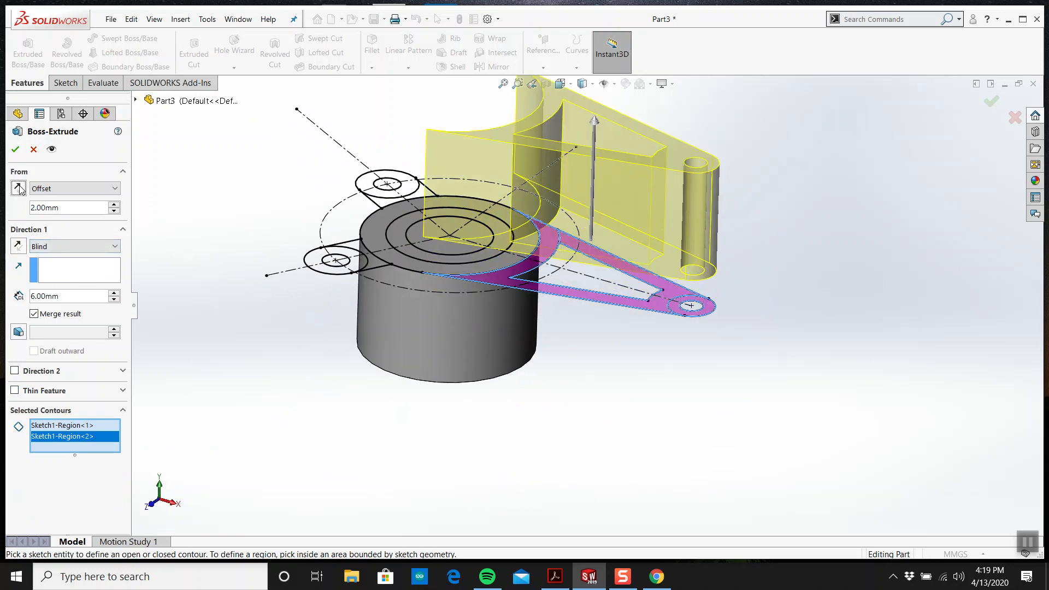
middle_drag(361, 330, 390, 298)
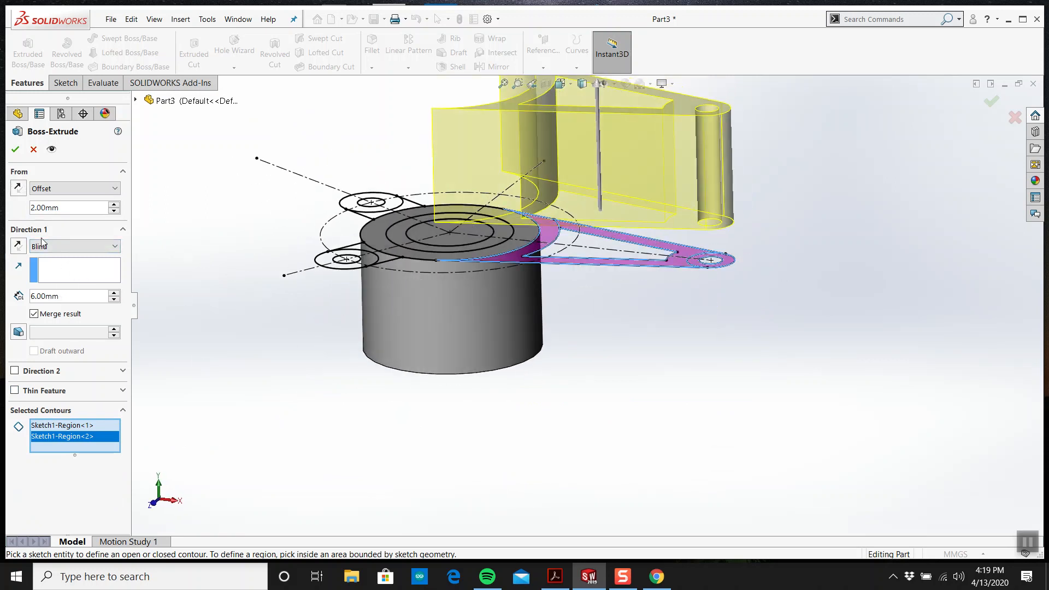
click(22, 189)
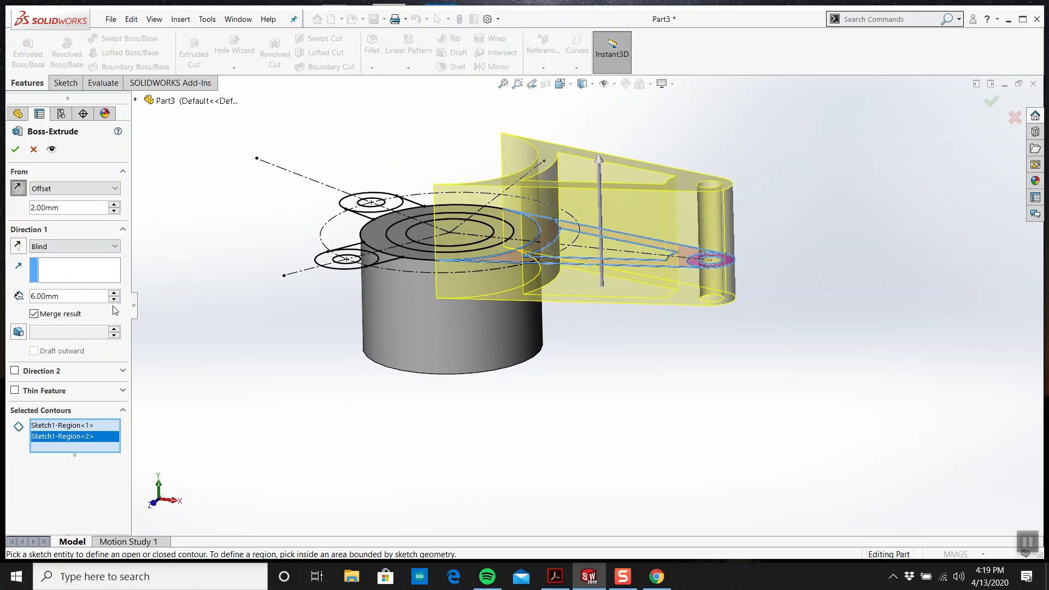
Step: Check the arm's thickness in the PDF drawing and finish the arm extrusion in SOLIDWORKS with a depth of 3 mm
click(553, 577)
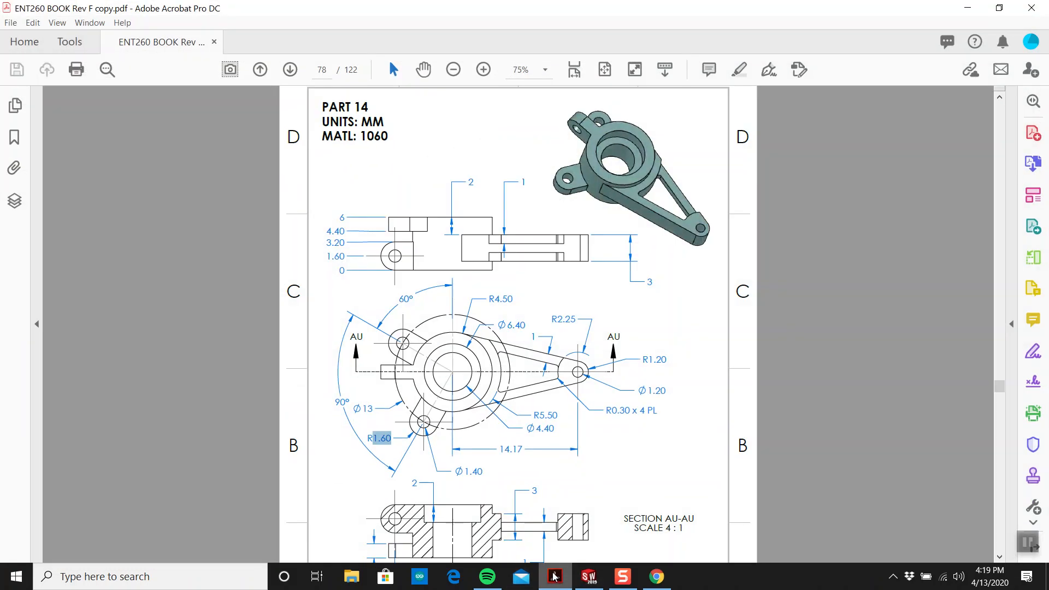
scroll(563, 506, down, 1)
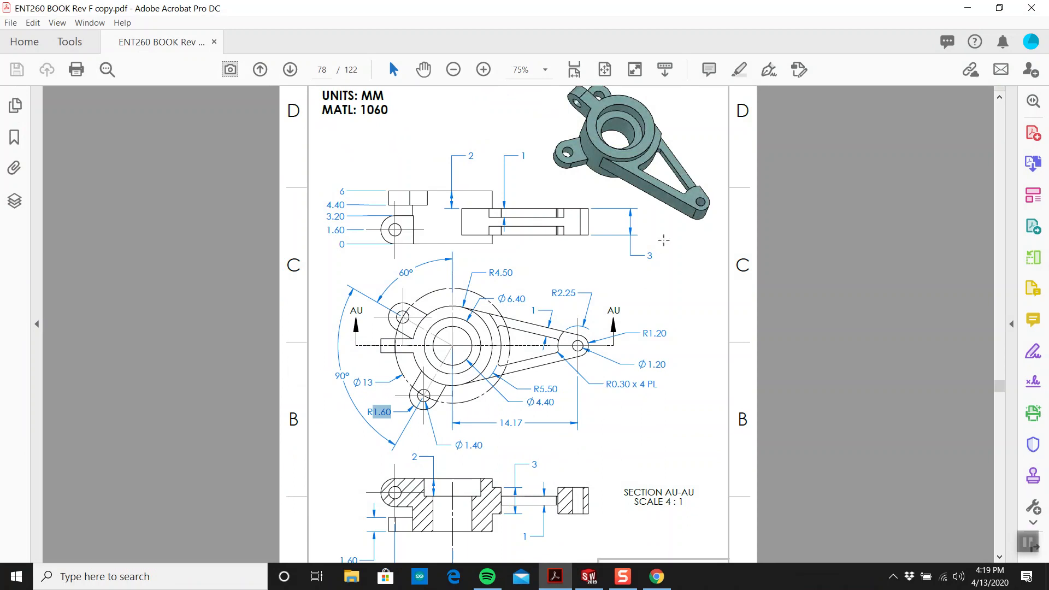
click(588, 577)
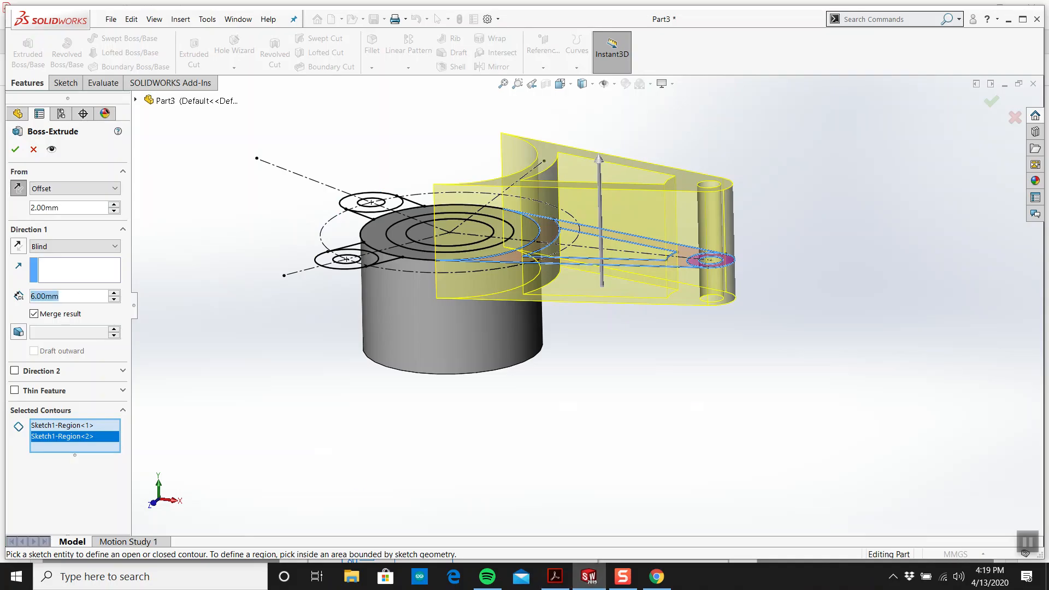
text(3)
key(Return)
middle_drag(327, 333, 435, 305)
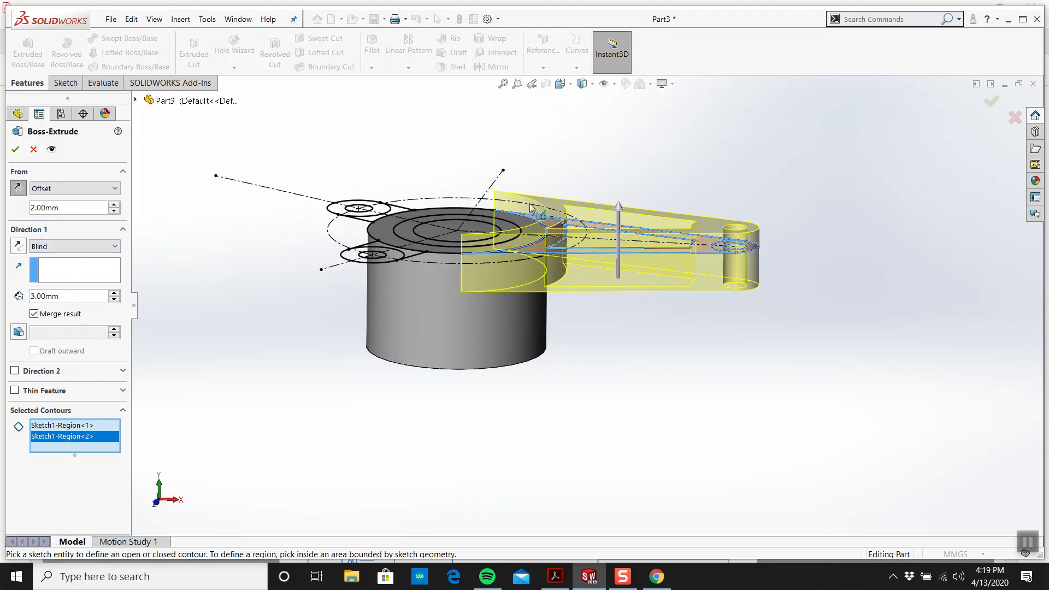
drag(6, 151, 16, 150)
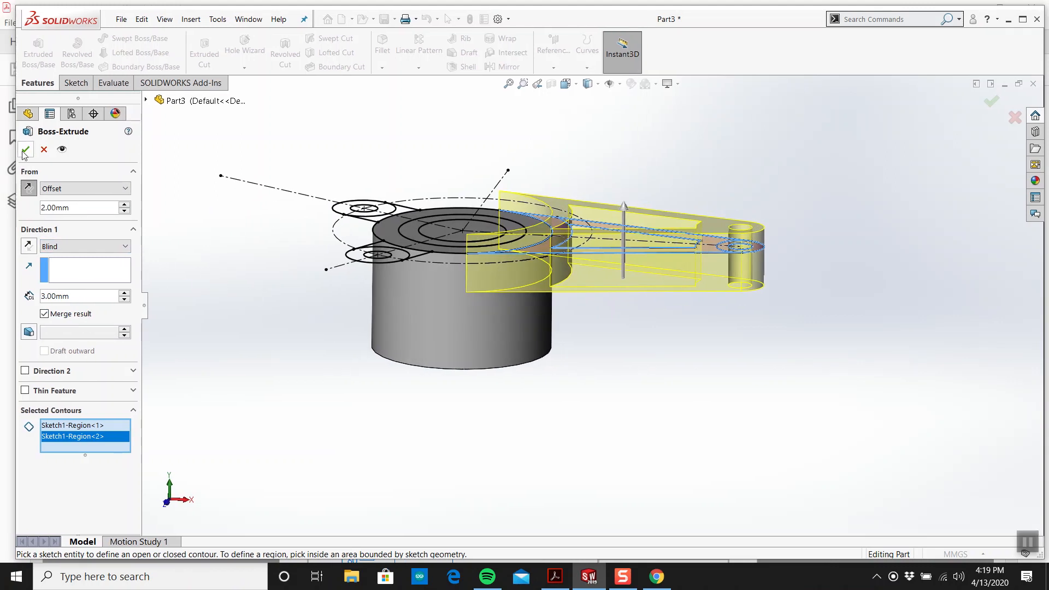
click(26, 150)
Step: Reopen the arm extrusion, Boss-Extrude2, for editing
right_click(56, 302)
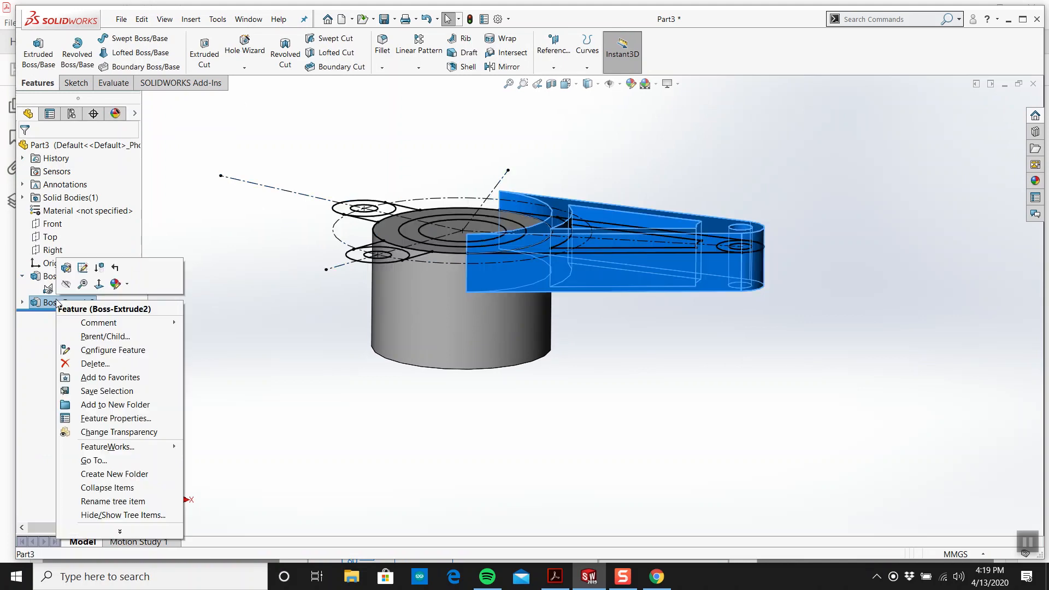
click(66, 268)
middle_drag(632, 322, 624, 343)
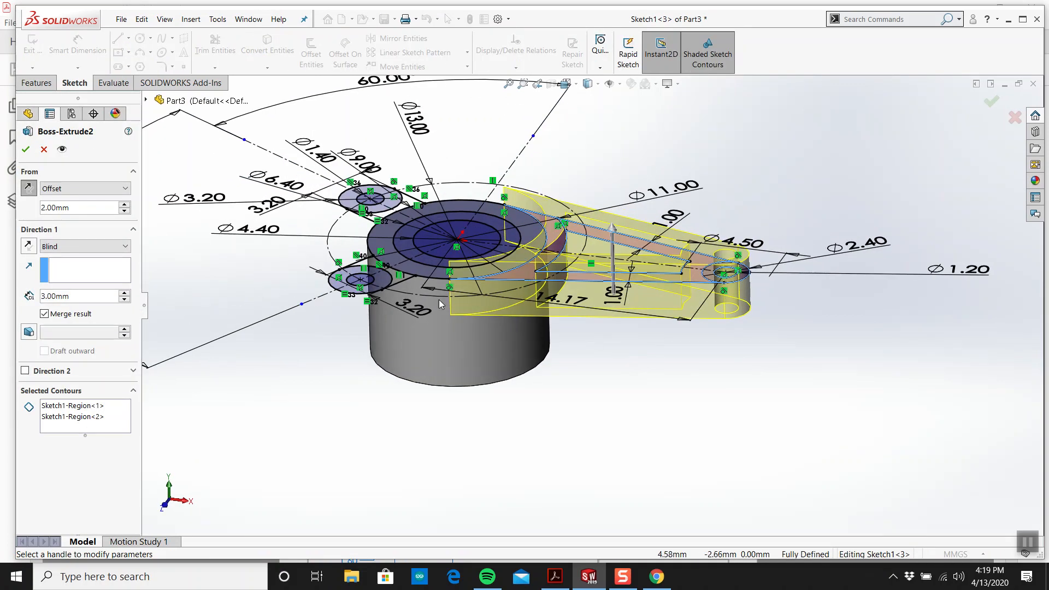
Step: Try start offsets of 3 mm and 5 mm for the arm extrusion
click(124, 206)
click(125, 206)
click(124, 205)
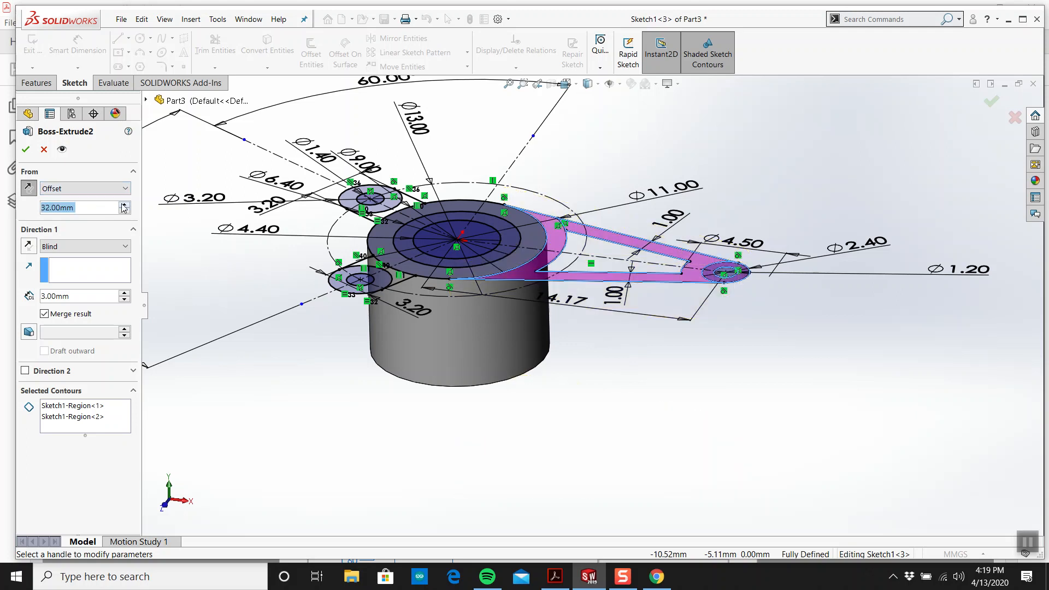
click(124, 211)
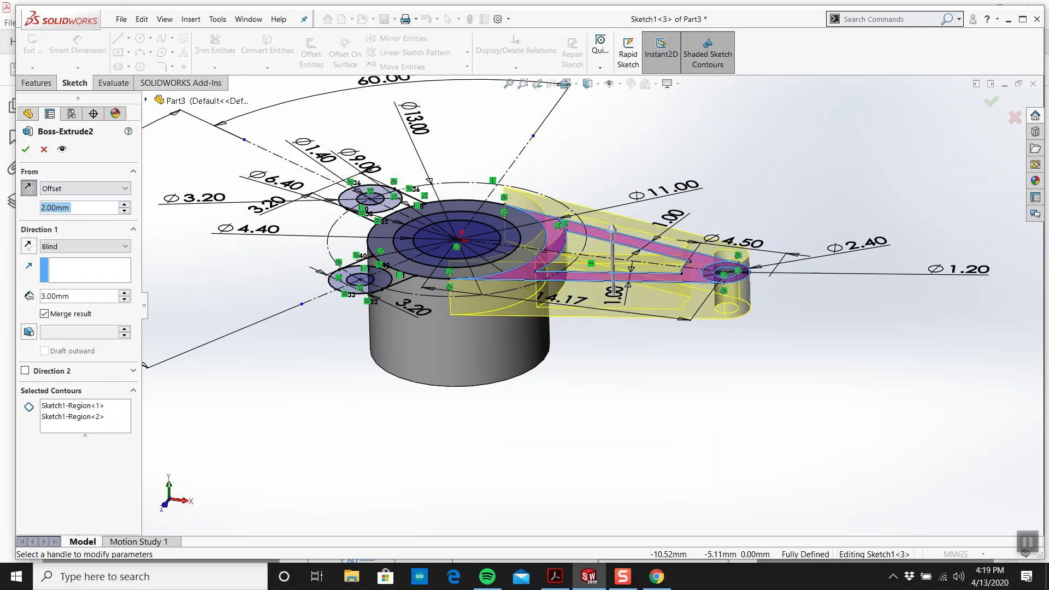
text(3)
key(Return)
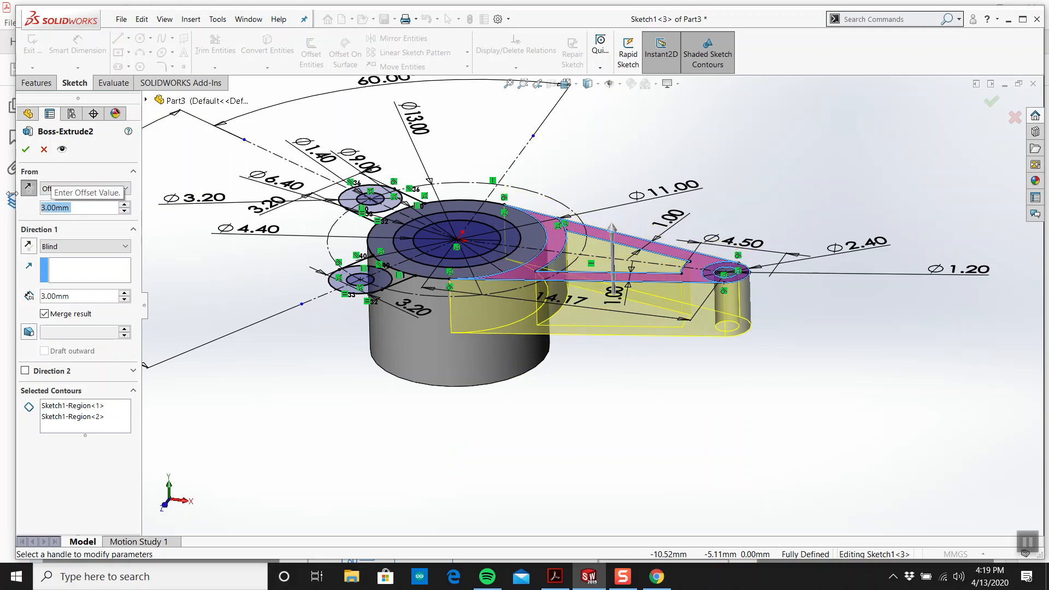
double_click(93, 206)
text(5)
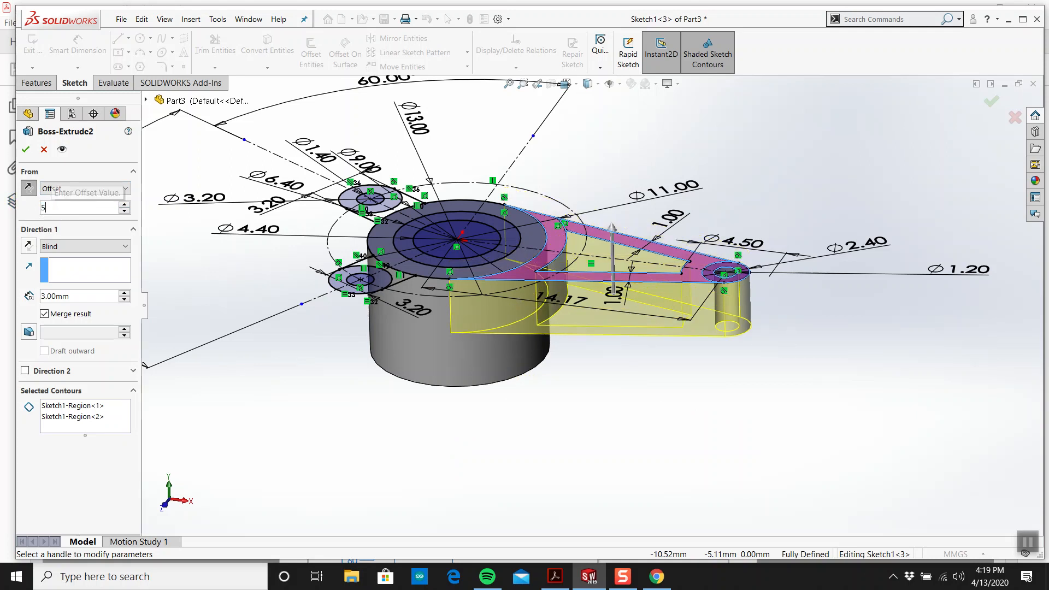
key(Return)
text(.)
middle_drag(274, 203, 317, 186)
scroll(578, 265, down, 2)
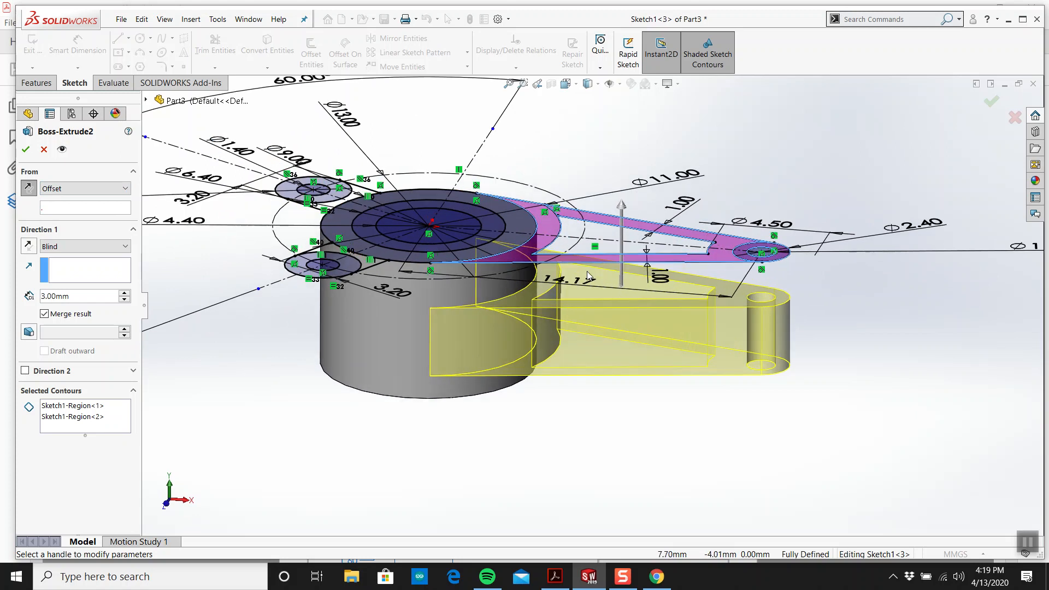
Step: Reverse the arm's extrusion direction, set its start offset to 2 mm, and apply the edit after checking the PDF drawing
click(30, 247)
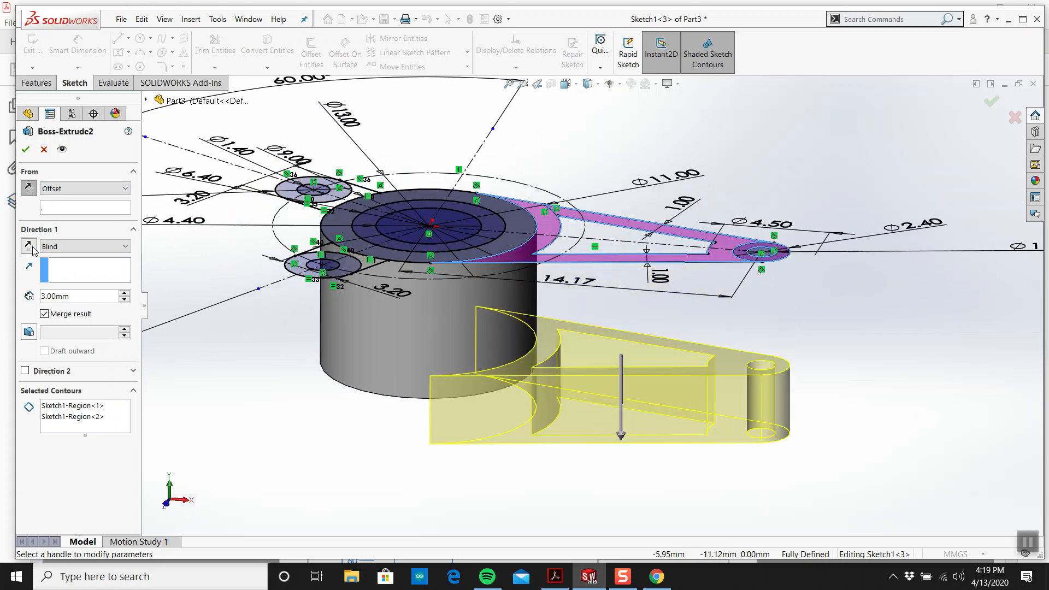
click(76, 206)
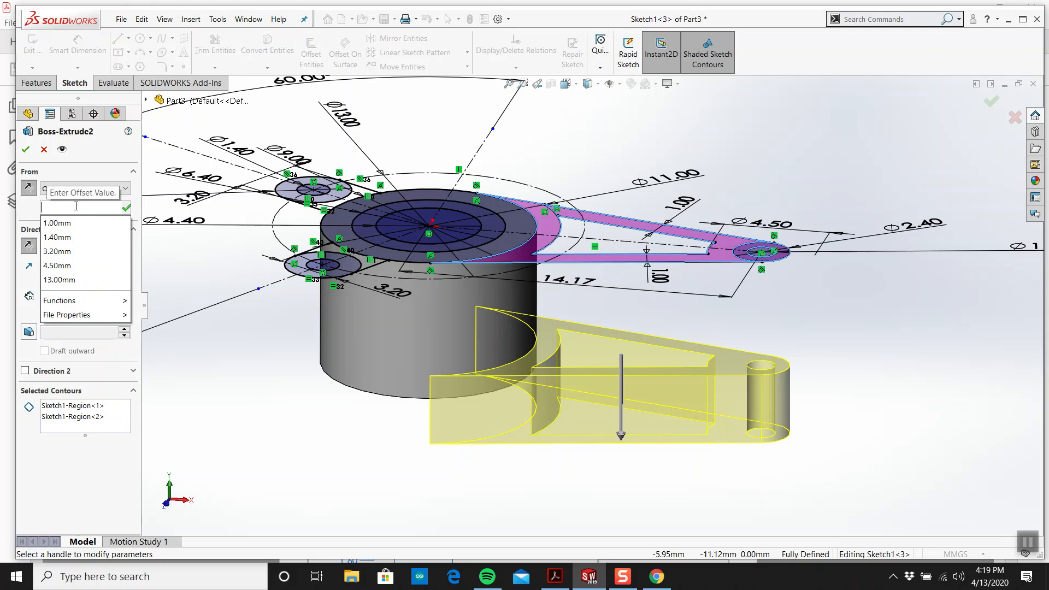
text(2)
key(Return)
middle_drag(264, 231, 506, 288)
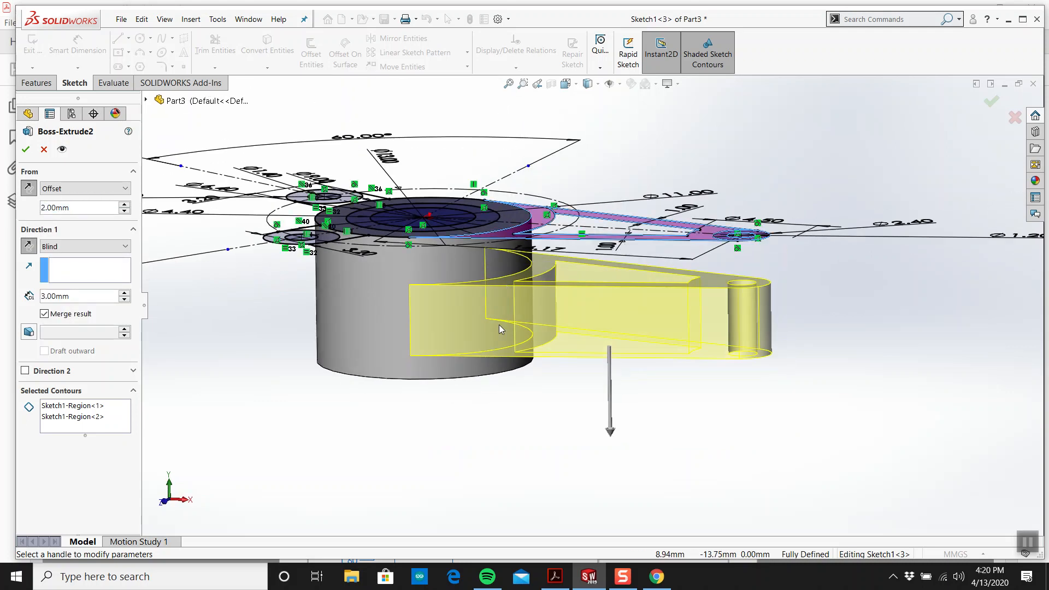
middle_drag(538, 339, 543, 344)
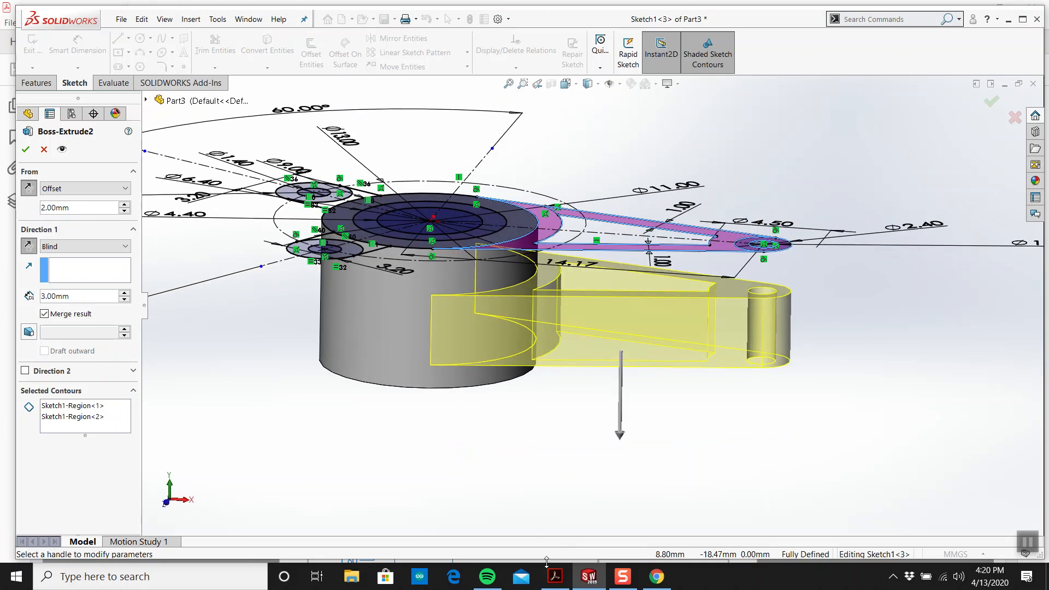
click(555, 580)
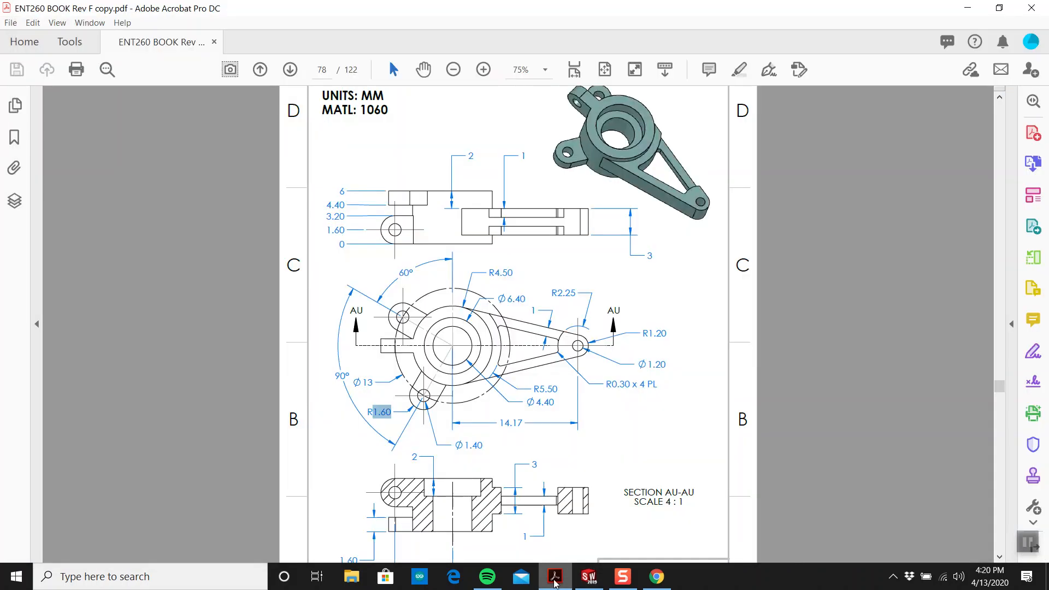
click(555, 579)
mouse_move(556, 461)
middle_down()
mouse_move(560, 417)
mouse_move(545, 442)
mouse_move(555, 438)
middle_up()
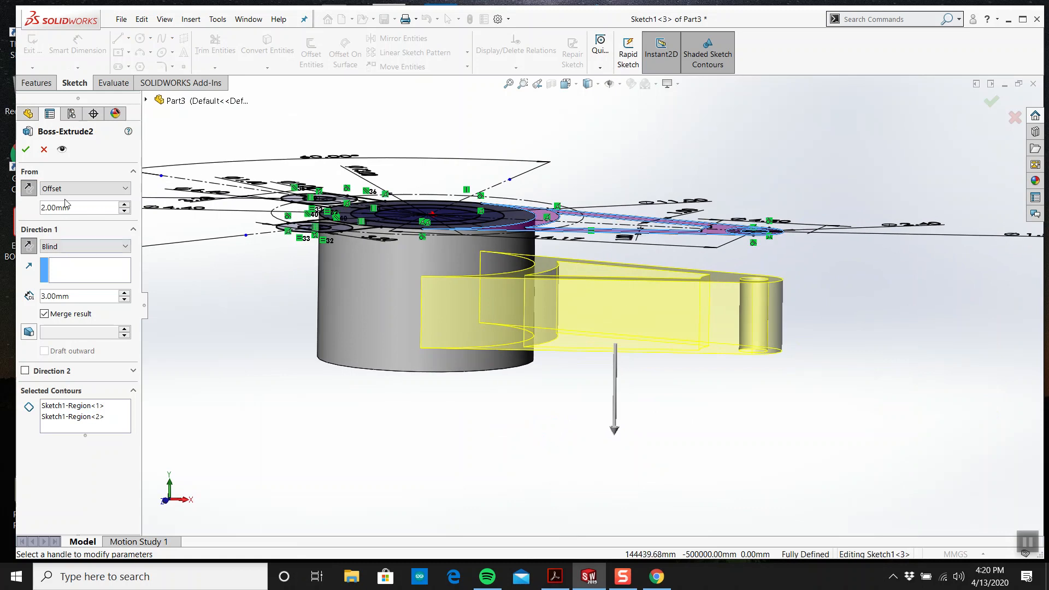
click(27, 152)
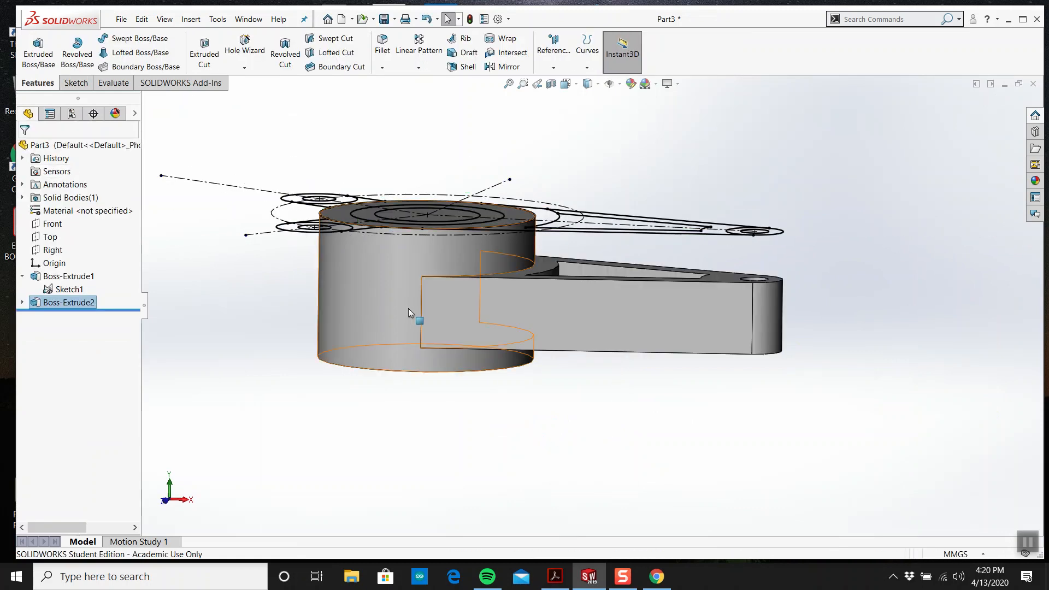
middle_drag(498, 292, 517, 347)
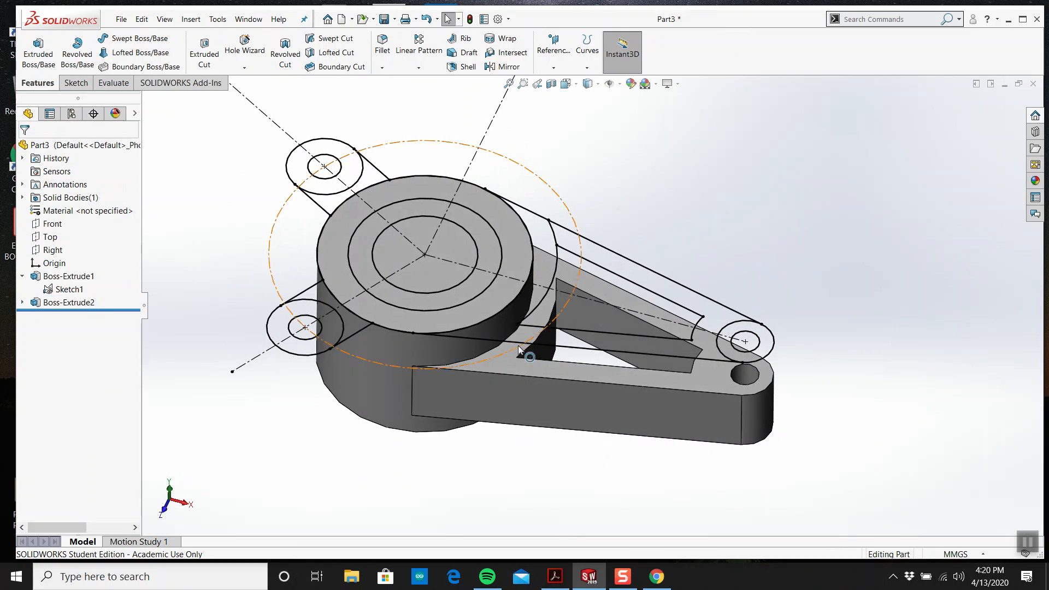
Step: Switch to the PDF and examine the Part 14 views for the dimensions of the lugs, bores and arm
click(555, 577)
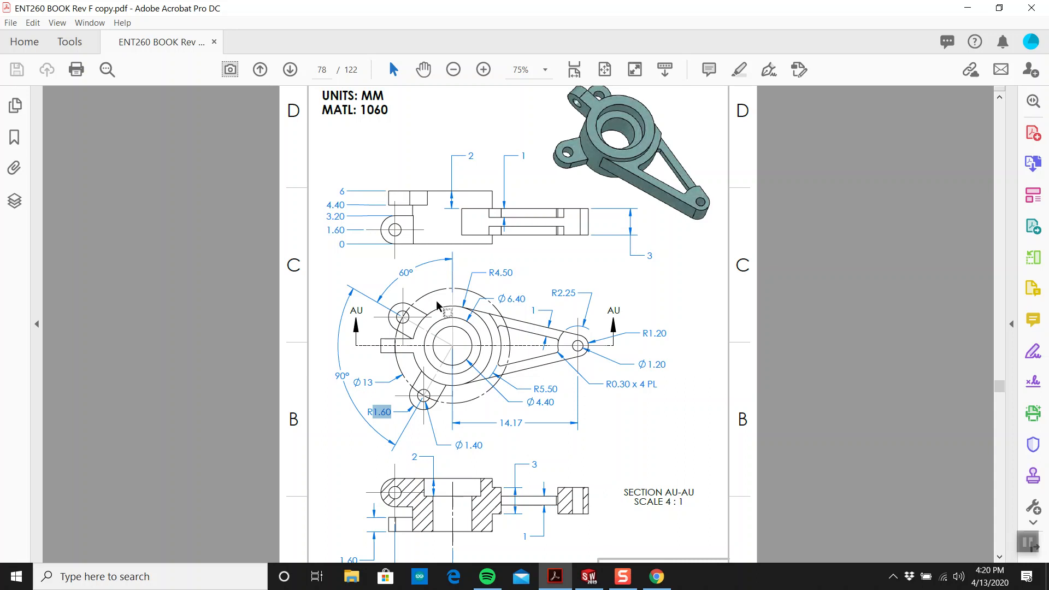
scroll(539, 272, up, 1)
scroll(540, 272, down, 1)
scroll(625, 126, up, 1)
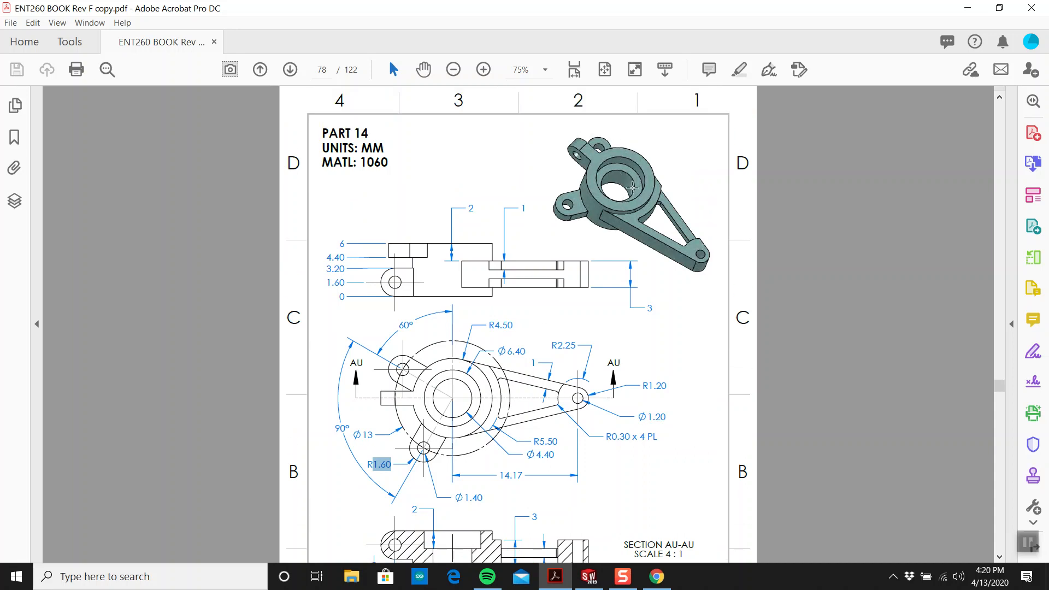
scroll(475, 343, down, 1)
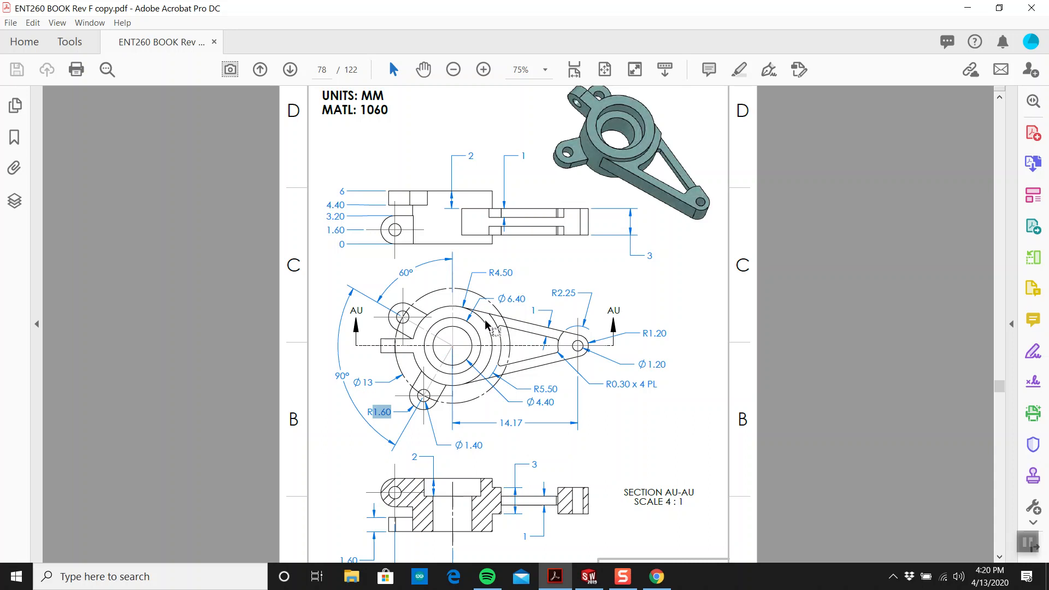
scroll(488, 321, down, 1)
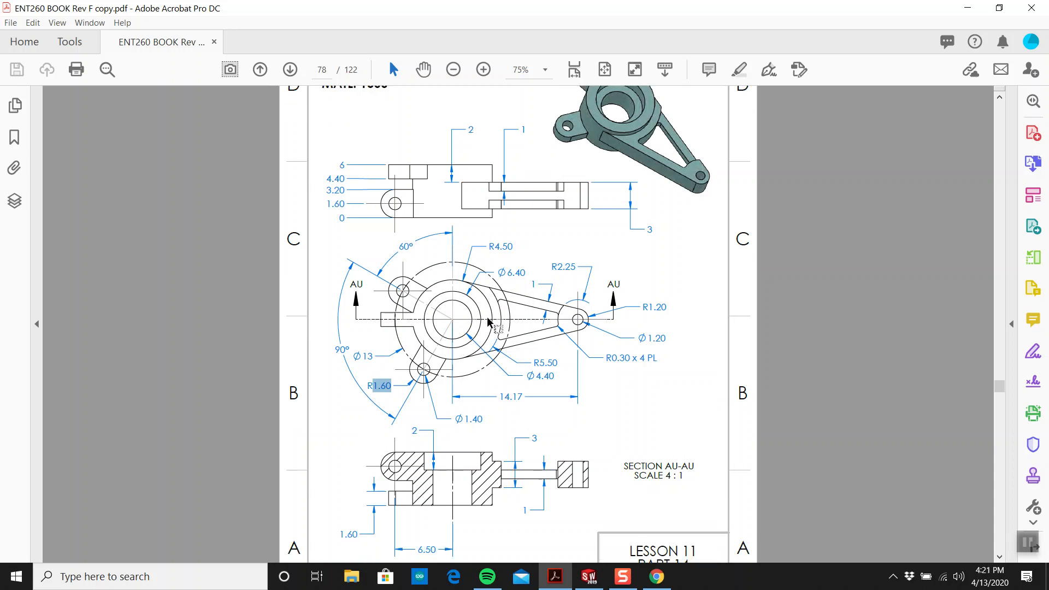
scroll(488, 321, up, 1)
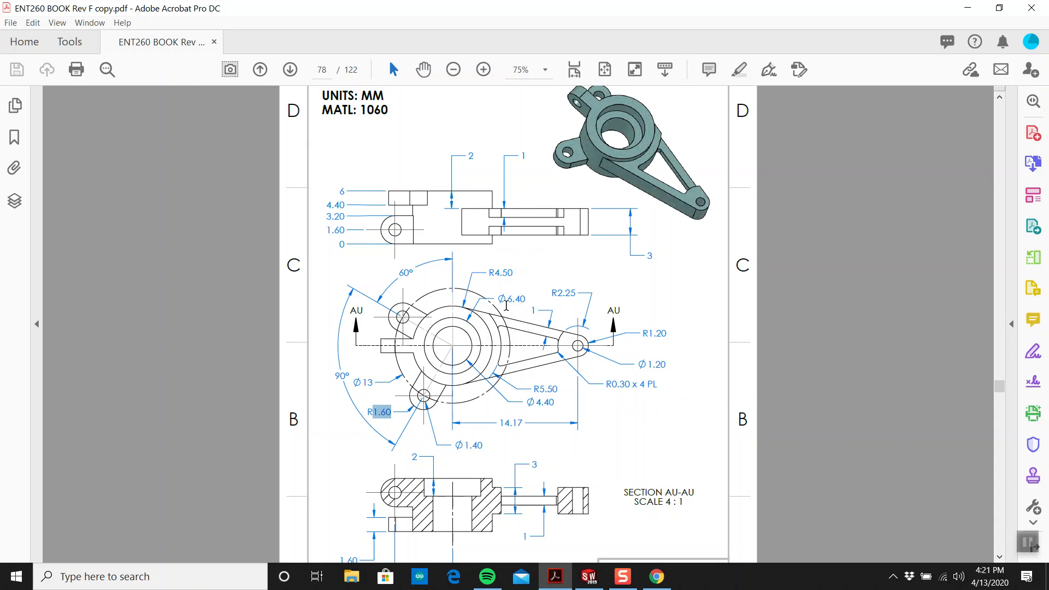
scroll(508, 309, down, 1)
scroll(506, 309, up, 1)
scroll(541, 277, up, 2)
scroll(546, 283, down, 2)
Step: Return to SOLIDWORKS, start a boss extrusion from Sketch1 and select the four sketch regions forming the two lugs
click(589, 577)
middle_drag(552, 301, 511, 387)
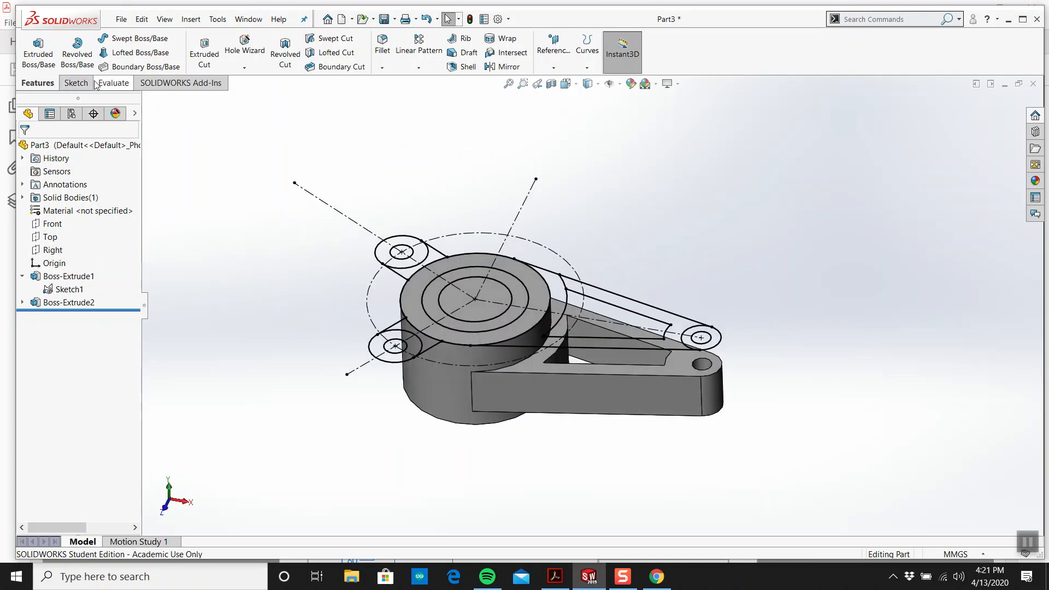
click(68, 289)
click(39, 54)
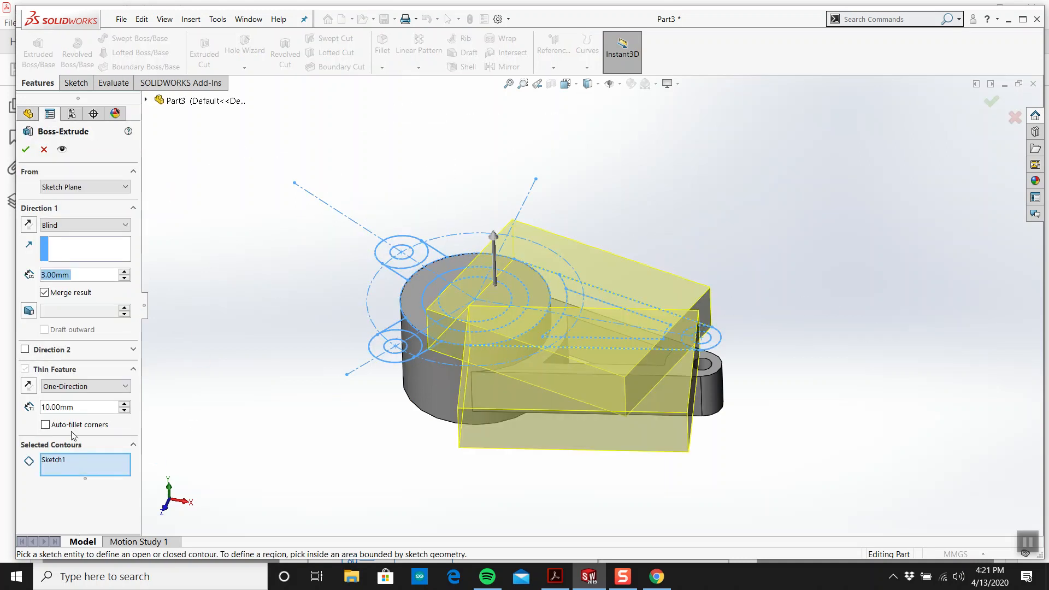
click(70, 460)
scroll(393, 281, down, 5)
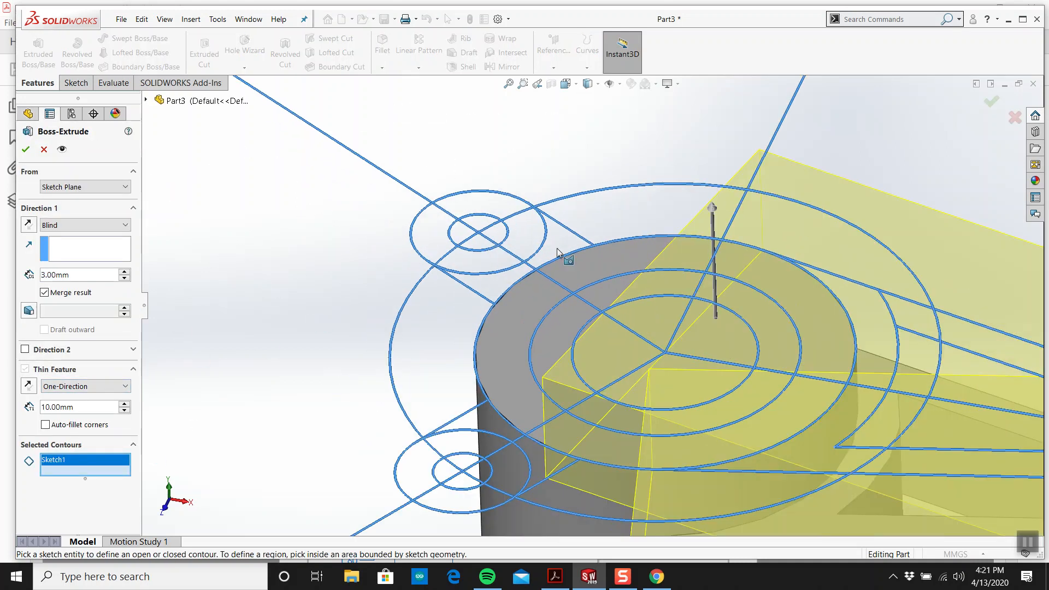
click(557, 252)
click(533, 243)
click(513, 476)
click(543, 460)
scroll(544, 350, up, 8)
scroll(575, 316, down, 3)
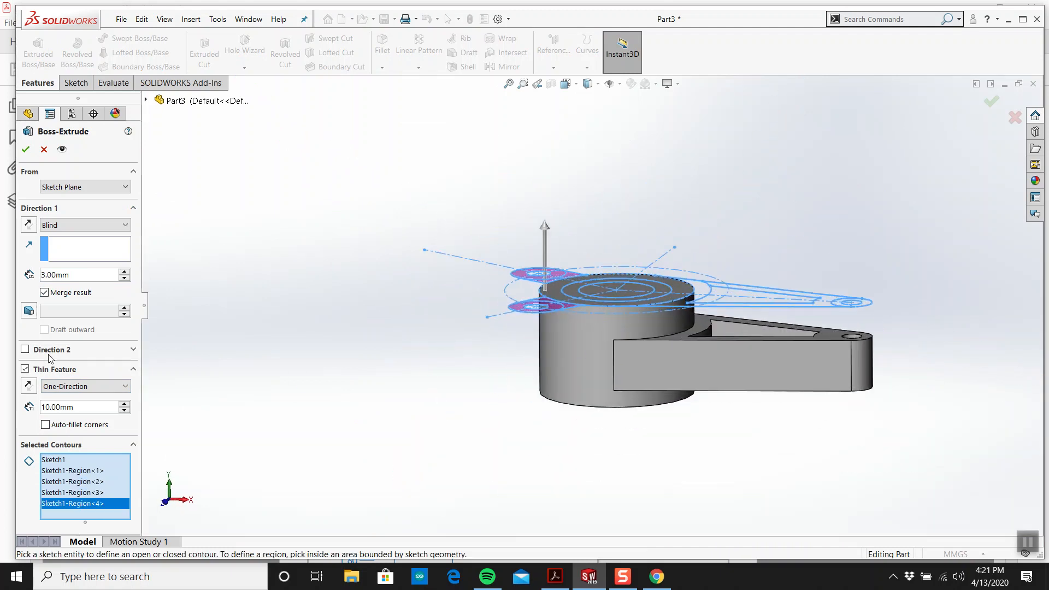
Step: Turn off the thin feature for the lug extrusion and start it from the hub's bottom face using Surface/Face/Plane
click(25, 370)
scroll(618, 339, up, 2)
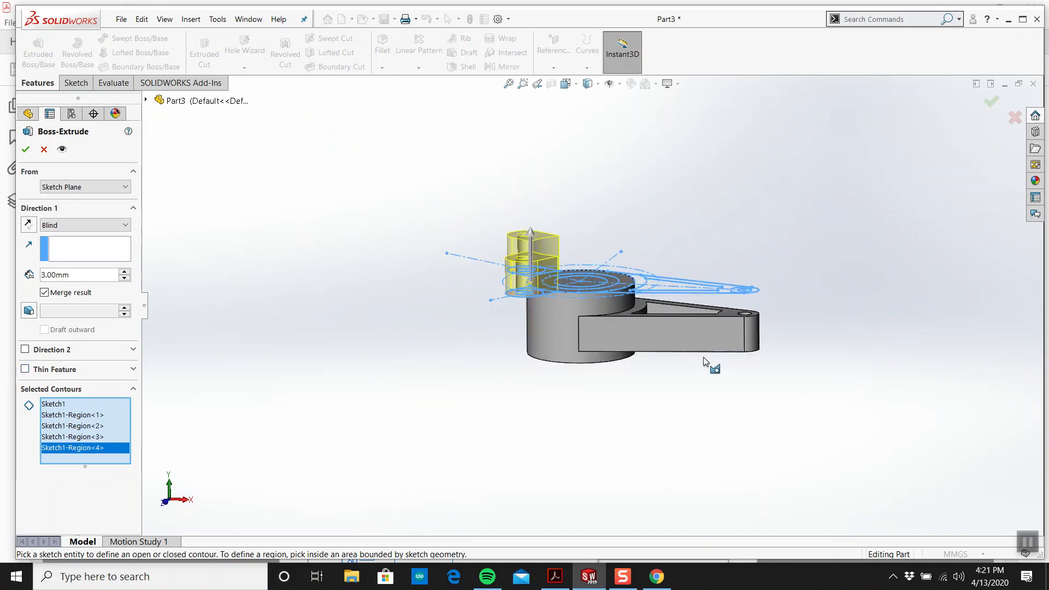
scroll(709, 363, down, 2)
middle_drag(586, 229, 584, 298)
scroll(584, 298, down, 2)
scroll(584, 300, up, 1)
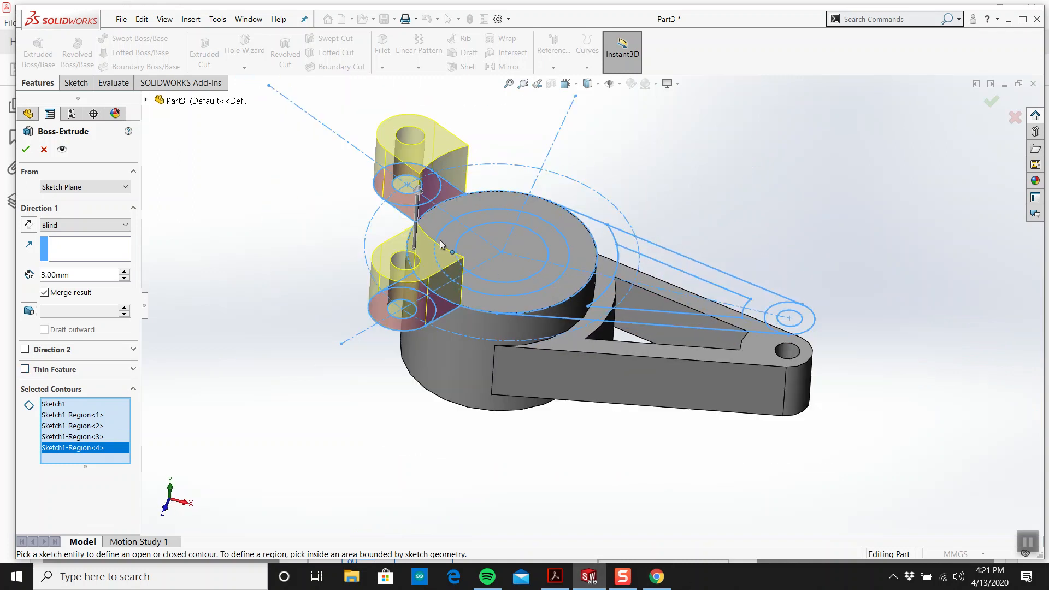
click(90, 189)
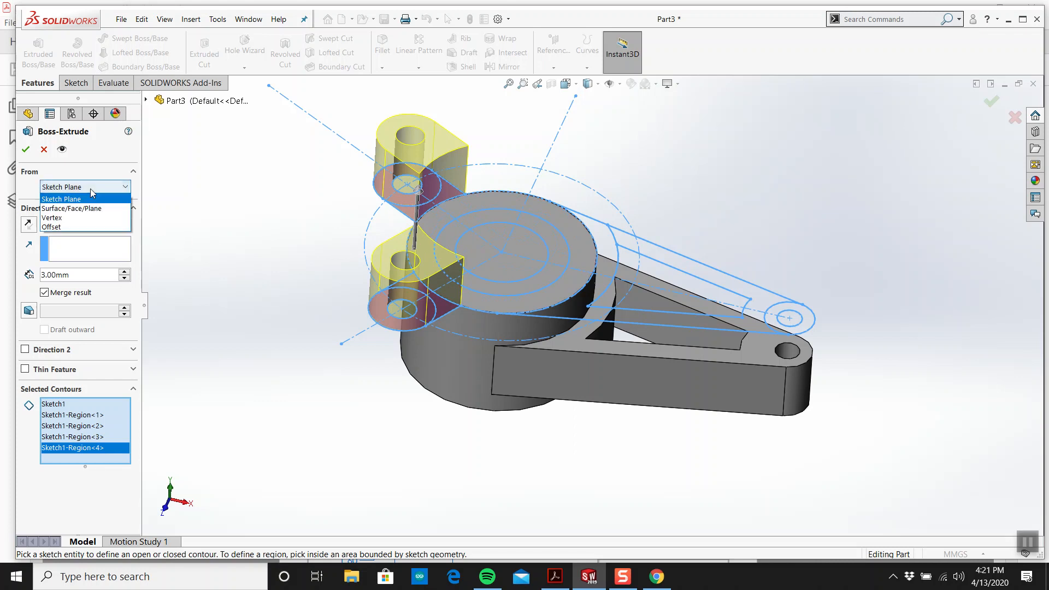
click(85, 205)
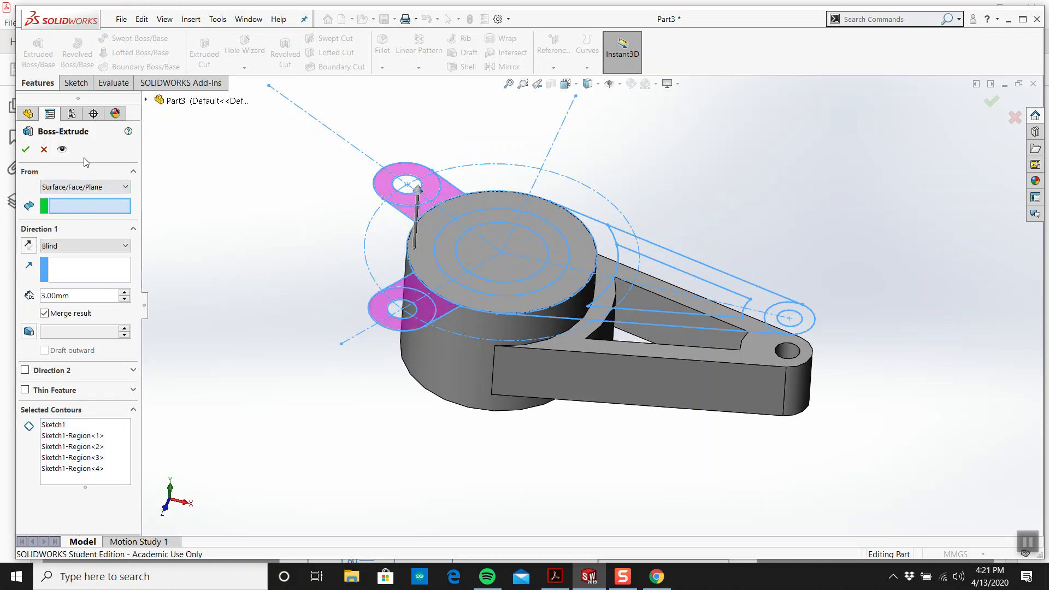
middle_drag(485, 368, 500, 276)
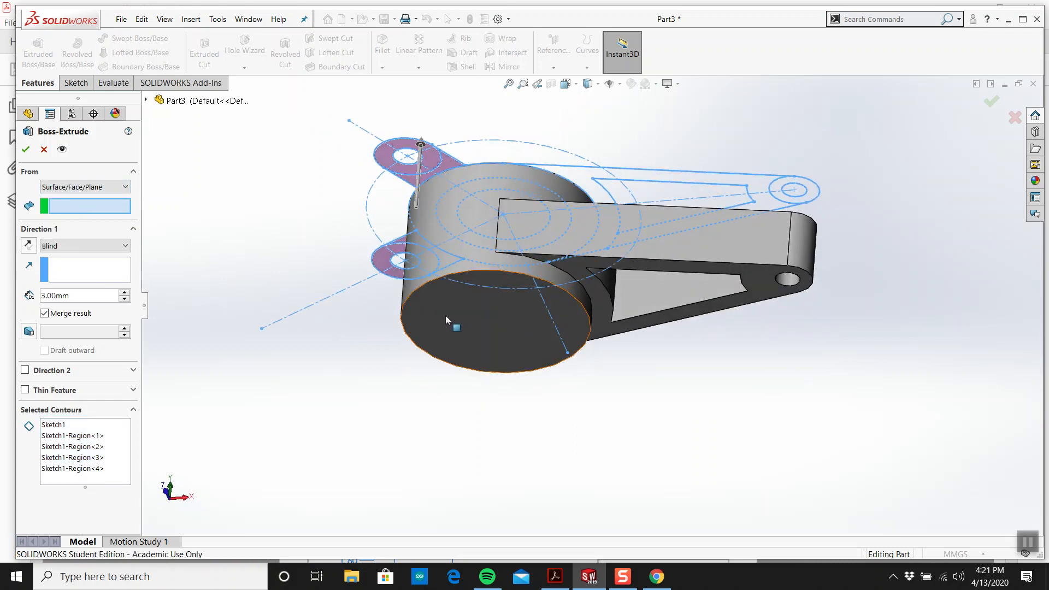
click(455, 323)
middle_drag(361, 244, 355, 315)
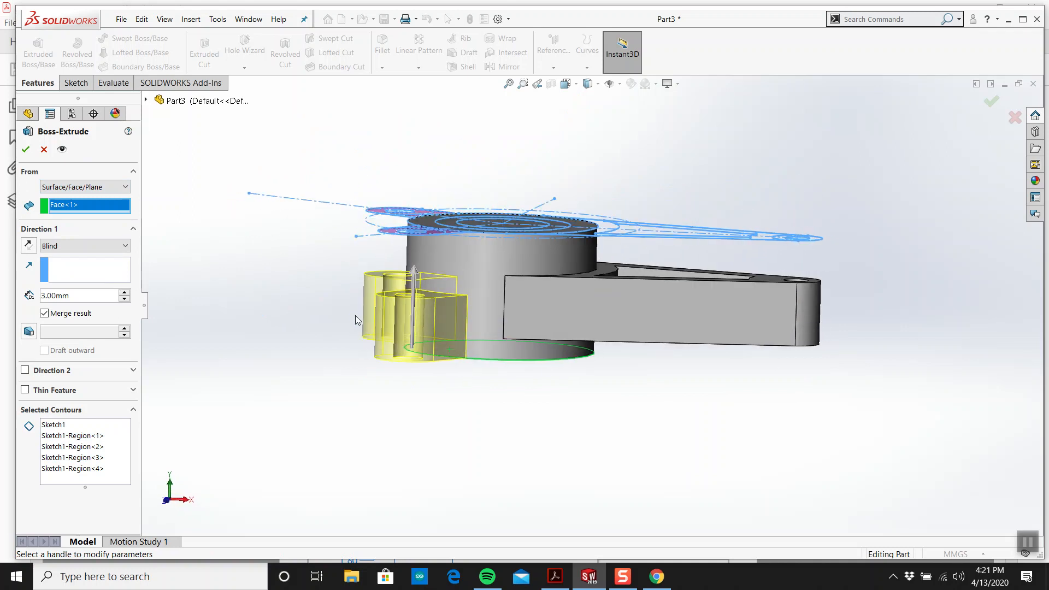
Step: Check the lug thickness in the PDF drawing, return to SOLIDWORKS, set the lugs' extrusion depth to 1.6 mm and apply it
click(556, 577)
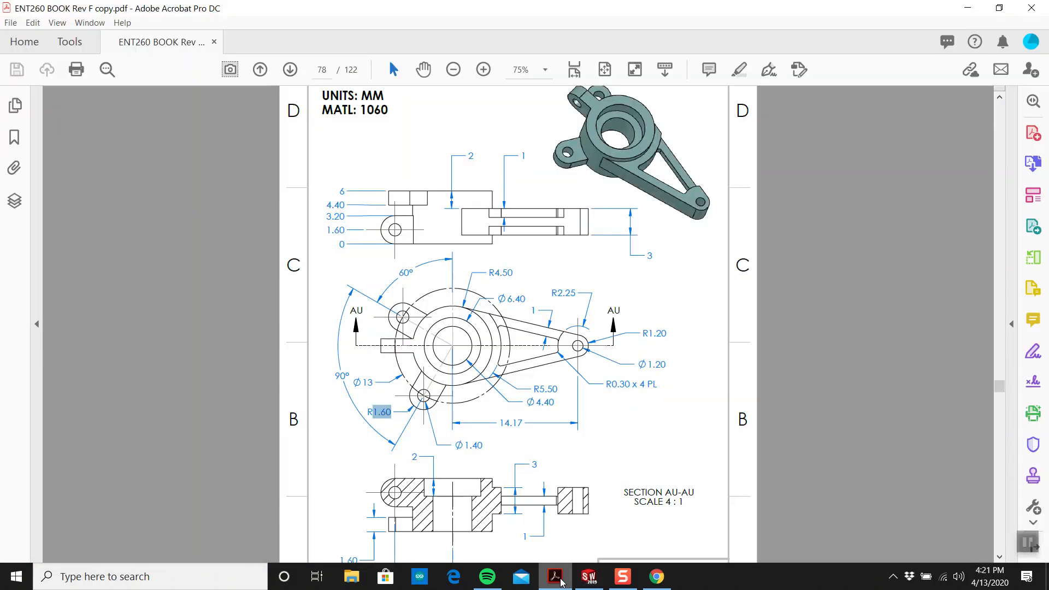
scroll(304, 511, down, 2)
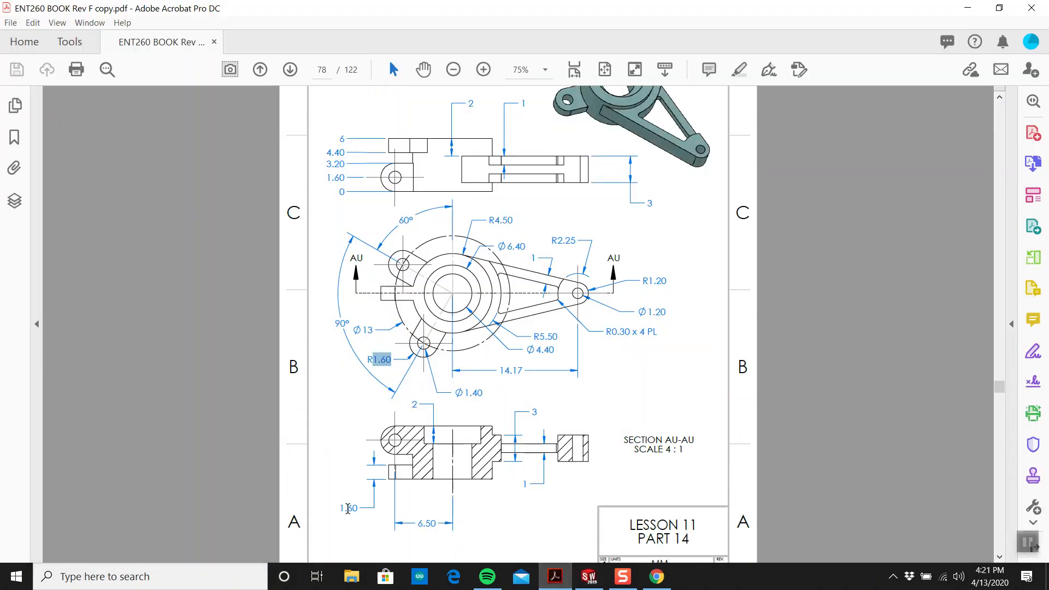
click(589, 577)
double_click(55, 296)
text(1.6)
key(Return)
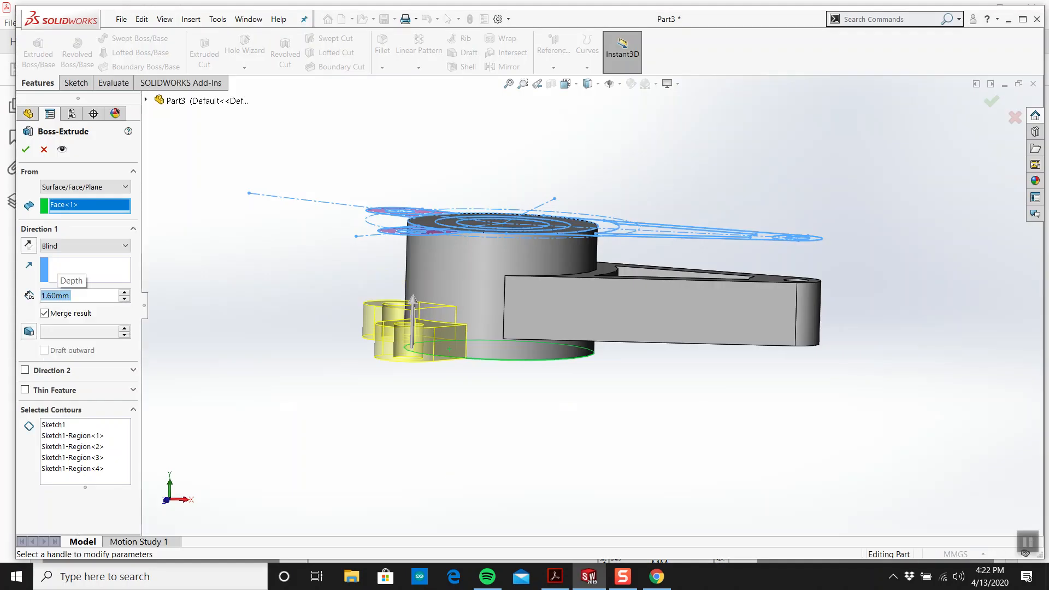
click(26, 150)
middle_drag(222, 228, 345, 318)
scroll(530, 267, up, 2)
middle_drag(519, 322, 520, 287)
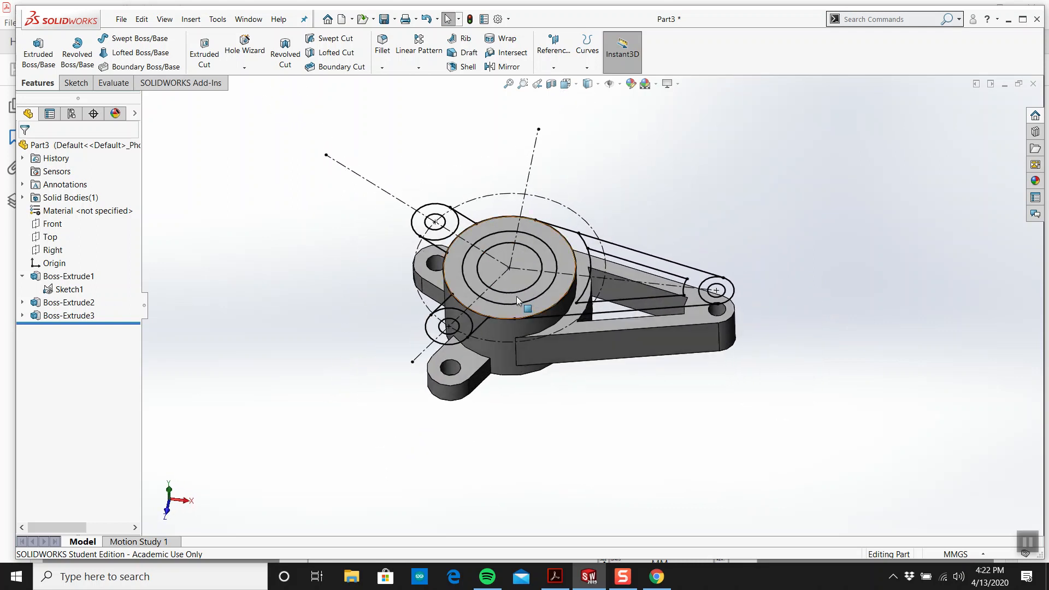
click(65, 288)
click(196, 60)
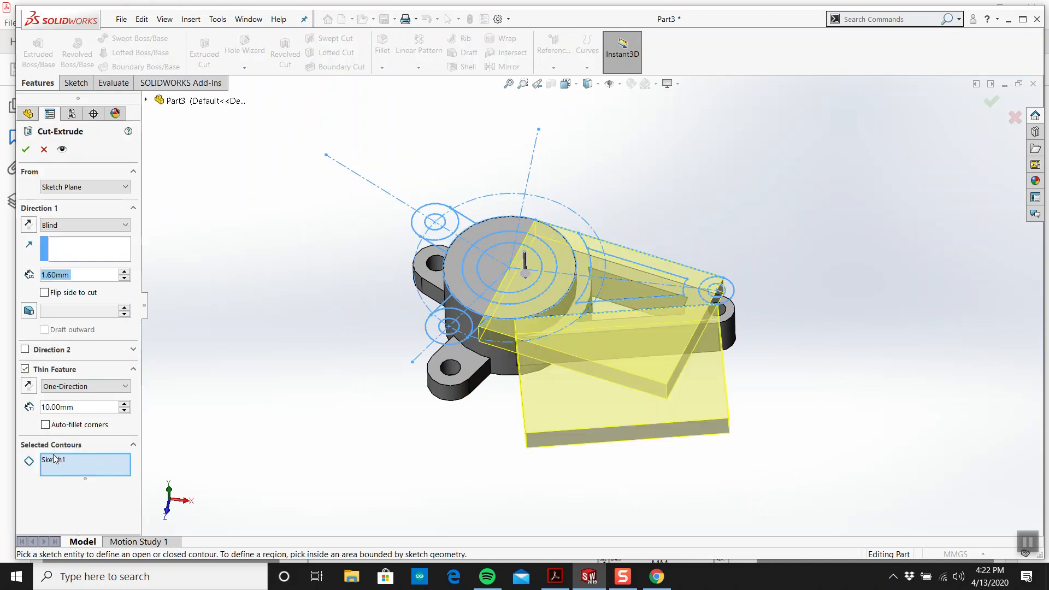
click(53, 459)
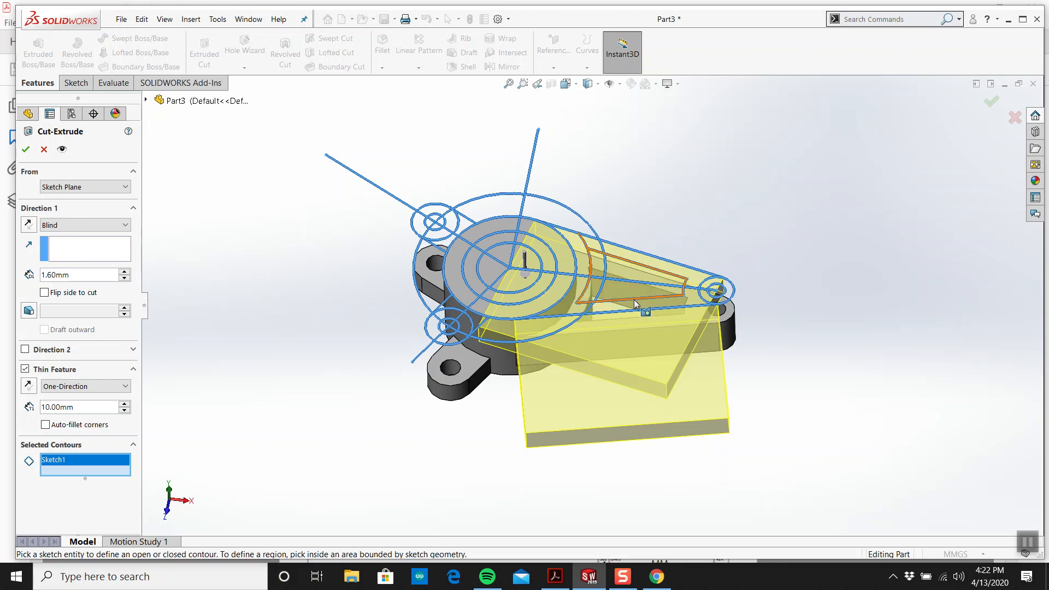
scroll(621, 292, down, 2)
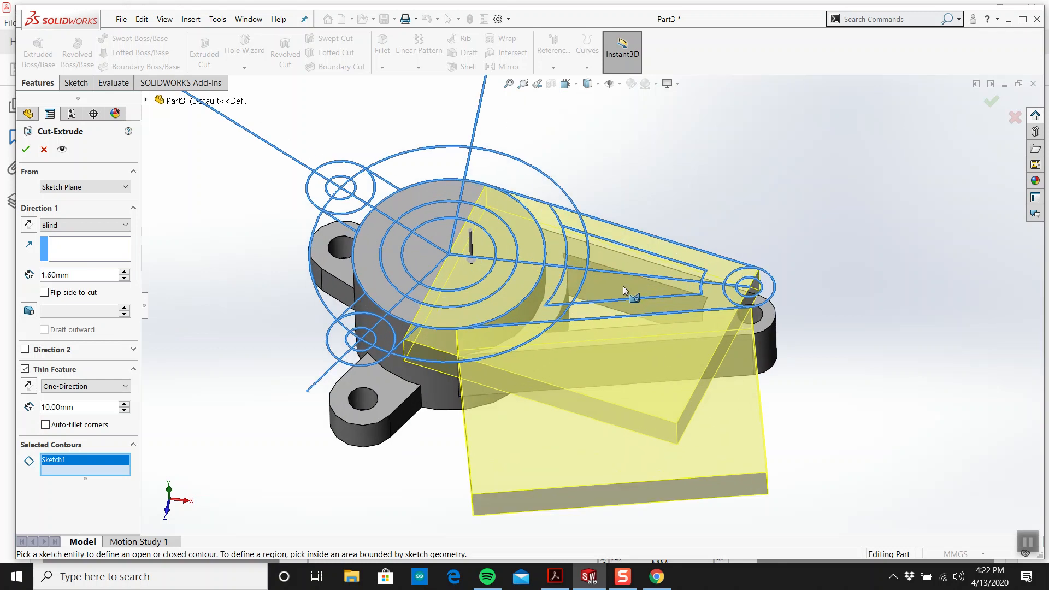
middle_drag(586, 267, 596, 373)
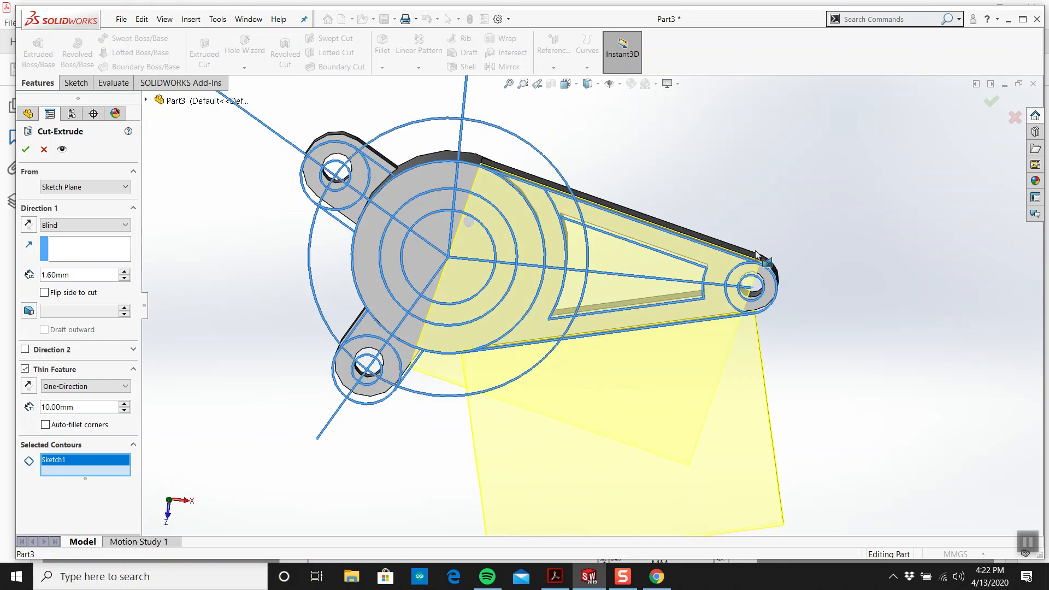
key(Escape)
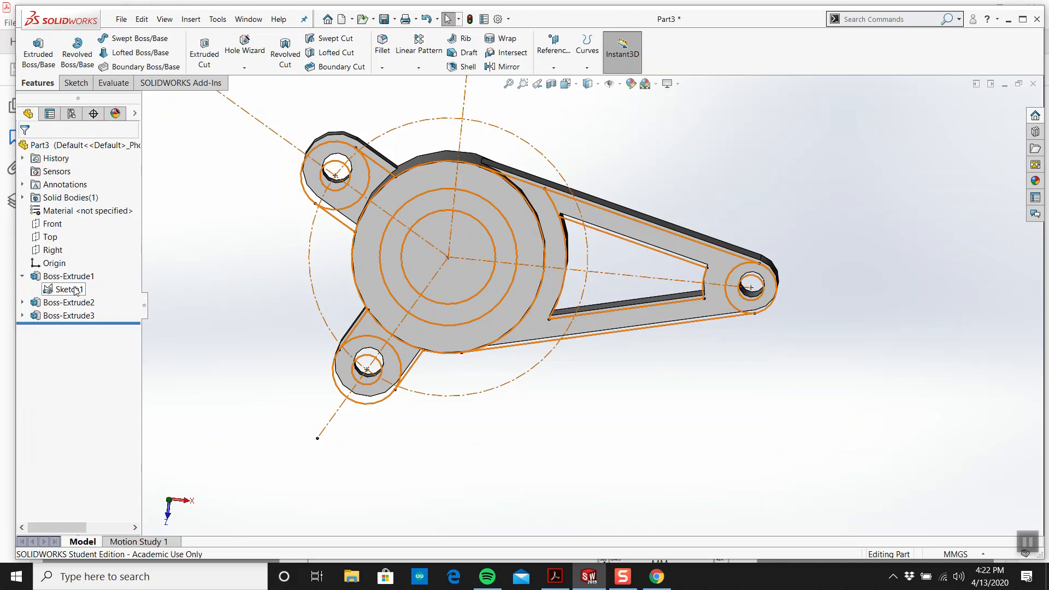
Step: Open Sketch1 for editing, examine its circles and arm contours, and exit the sketch
right_click(76, 282)
click(84, 254)
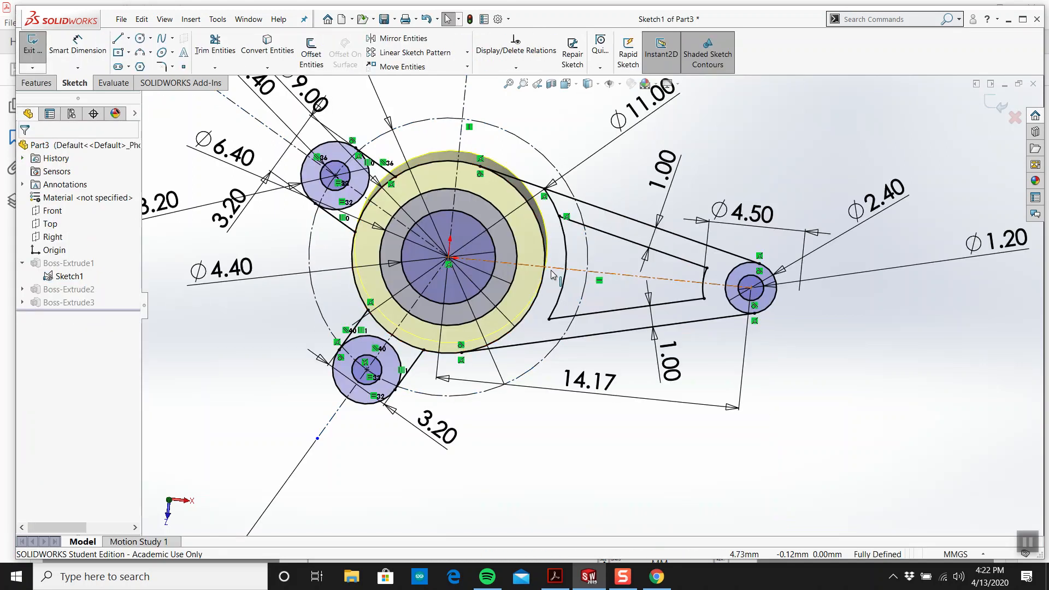
middle_drag(414, 316, 405, 287)
mouse_move(289, 282)
middle_down()
mouse_move(258, 296)
mouse_move(275, 278)
middle_up()
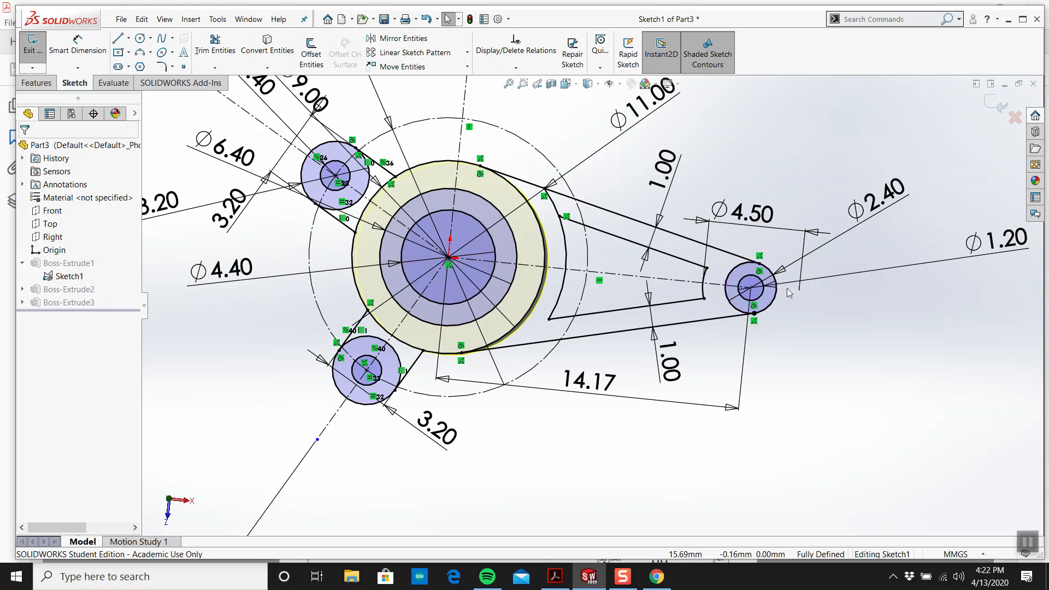
click(1002, 103)
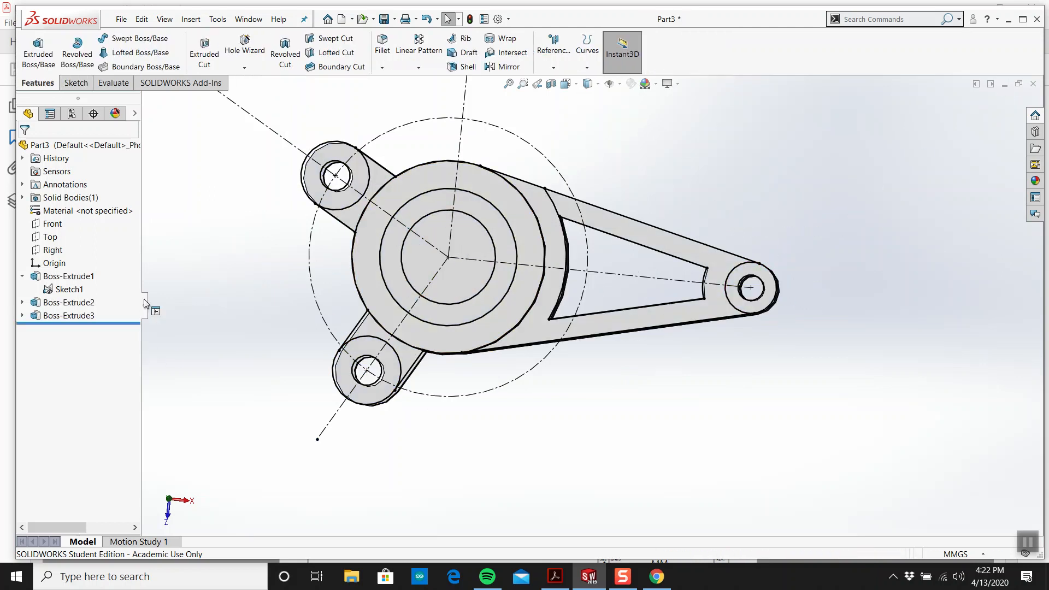
Step: Cut the hub's inner 4.40 mm circle from Sketch1 Through All, with the thin feature off
click(69, 289)
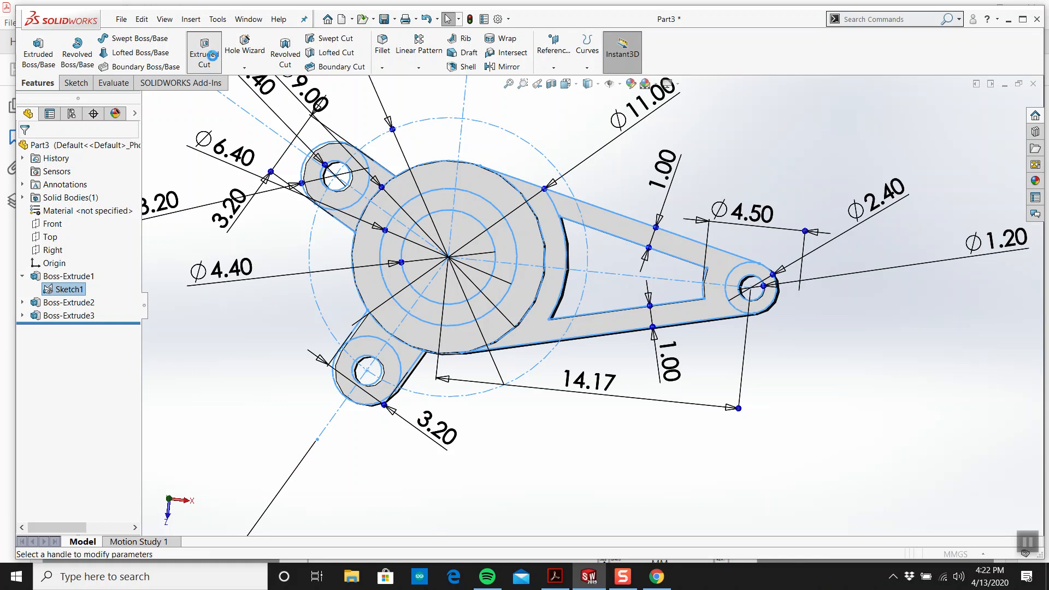
click(212, 55)
click(24, 369)
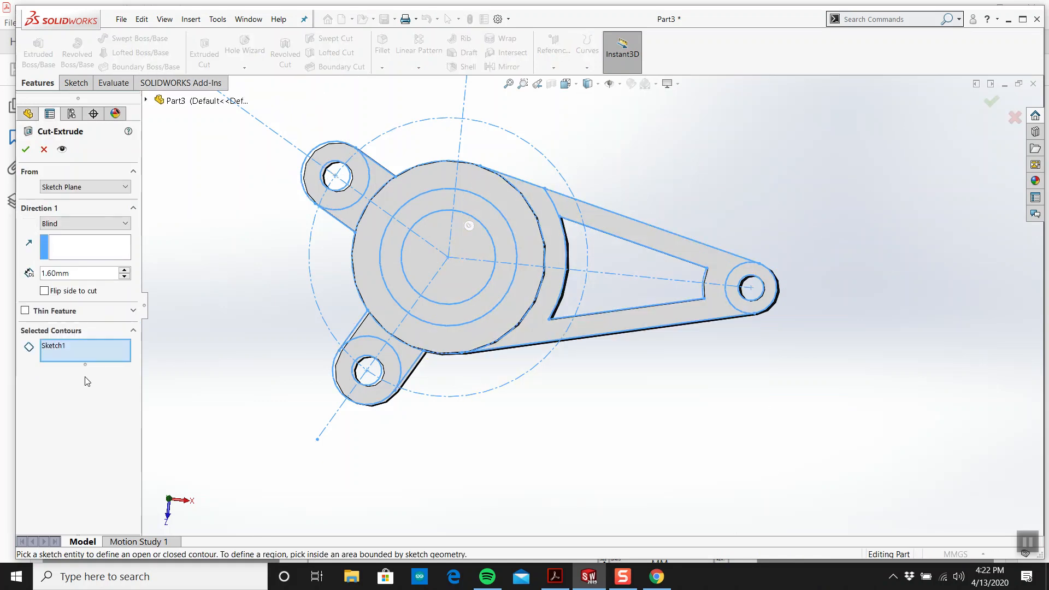
click(433, 257)
middle_drag(438, 330, 470, 181)
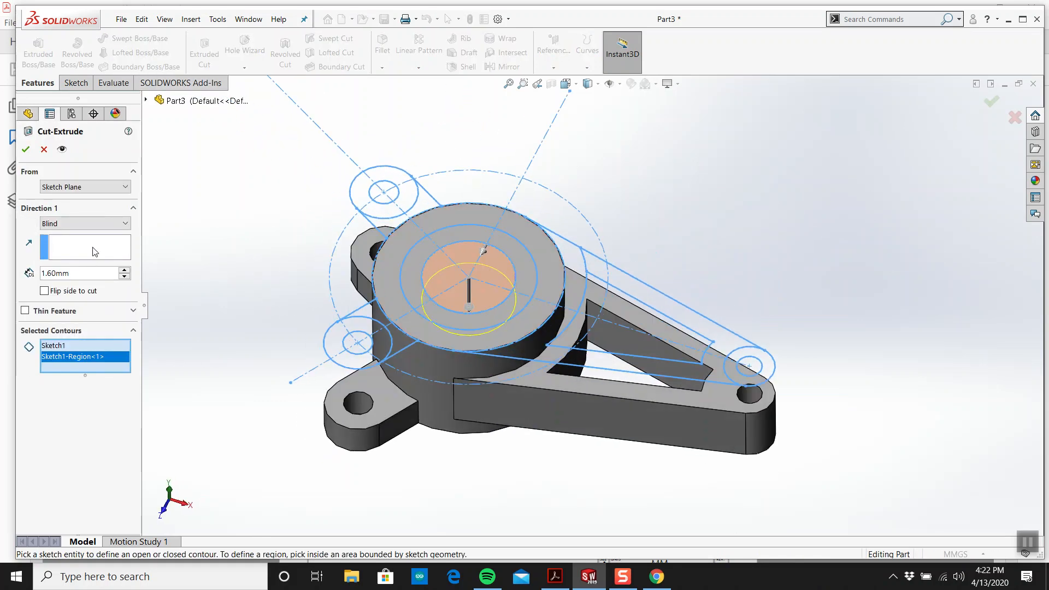
click(84, 223)
click(60, 243)
click(26, 150)
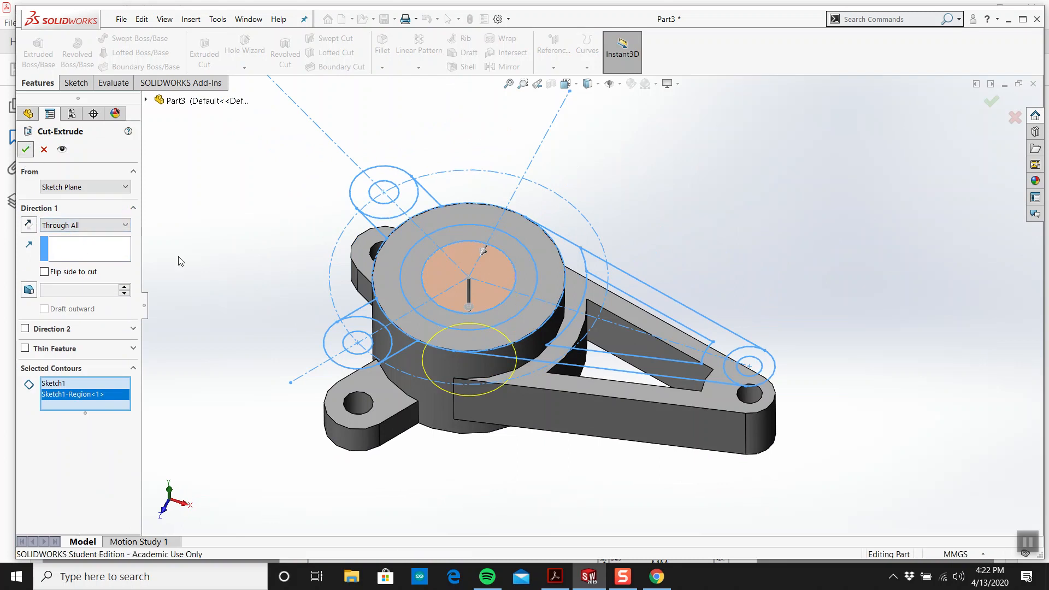
scroll(444, 315, up, 3)
middle_drag(444, 316, 519, 481)
Step: Examine section AU-AU in the PDF for the counterbore depth and select Sketch1 in SOLIDWORKS for the cut
click(567, 581)
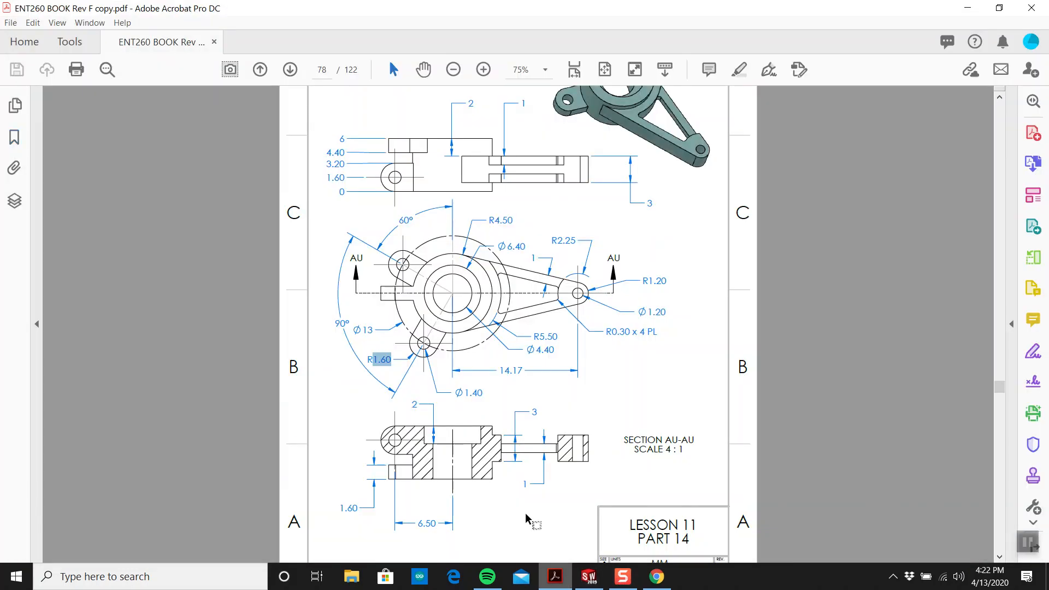
click(589, 577)
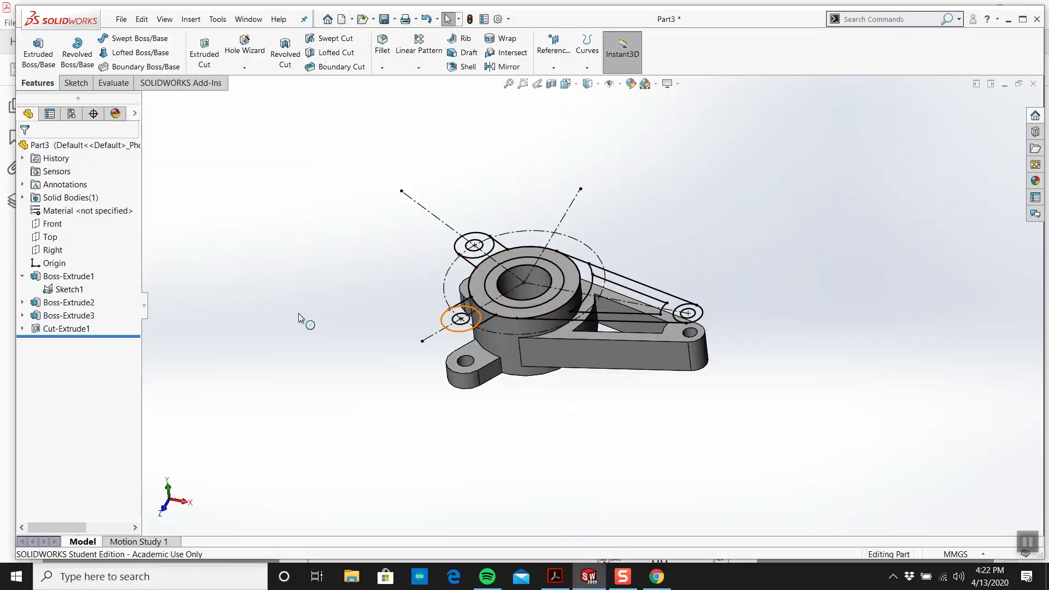
click(68, 289)
scroll(573, 319, down, 3)
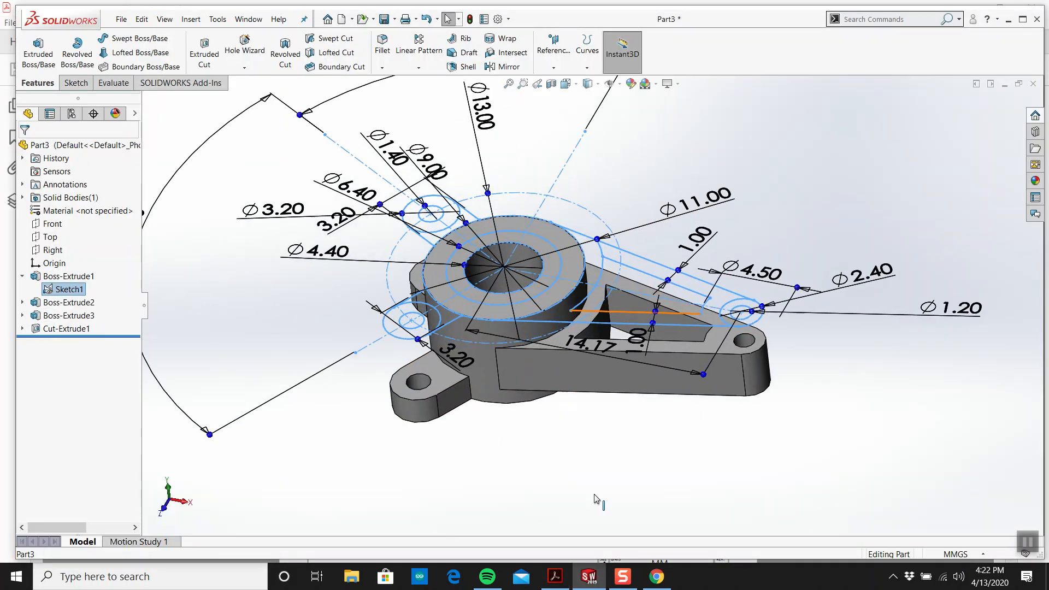
click(553, 580)
scroll(605, 206, up, 1)
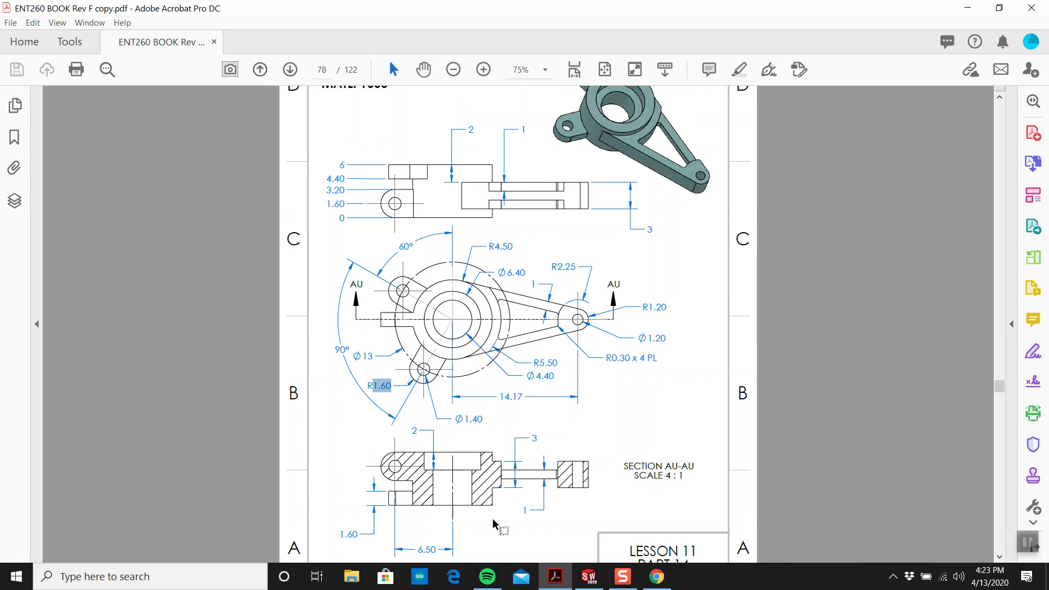
click(591, 577)
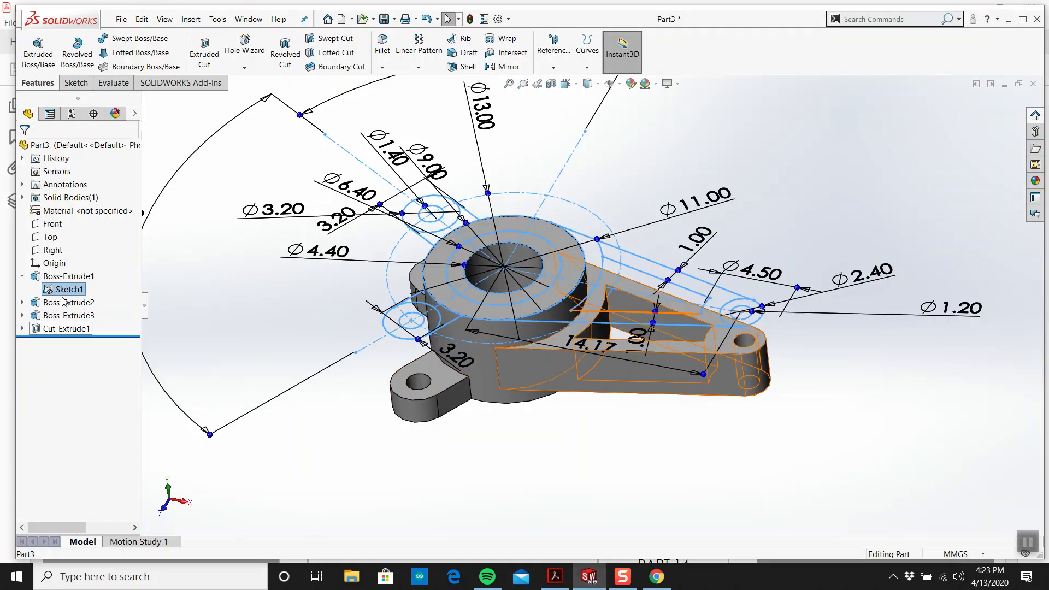
Step: Cut the ring between the hub's 4.40 mm and 6.40 mm circles 2 mm deep, with the thin feature off
click(204, 52)
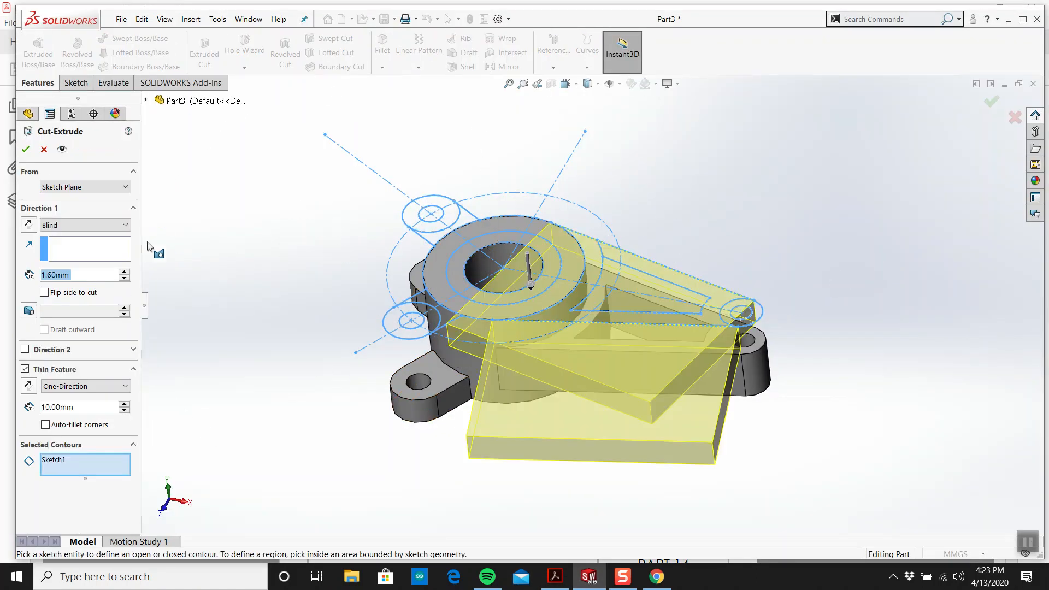
click(25, 370)
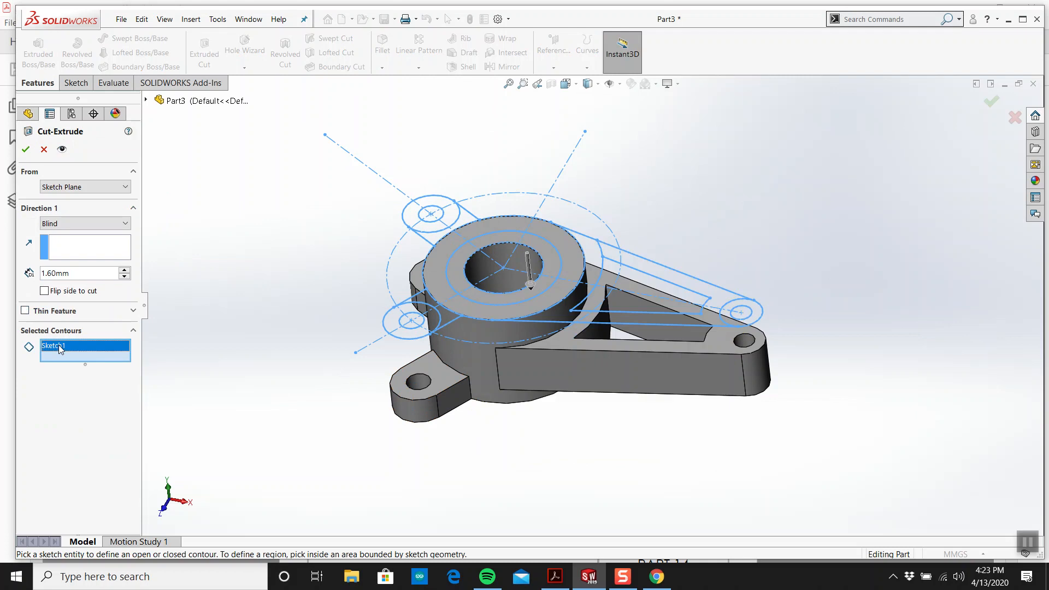
click(553, 263)
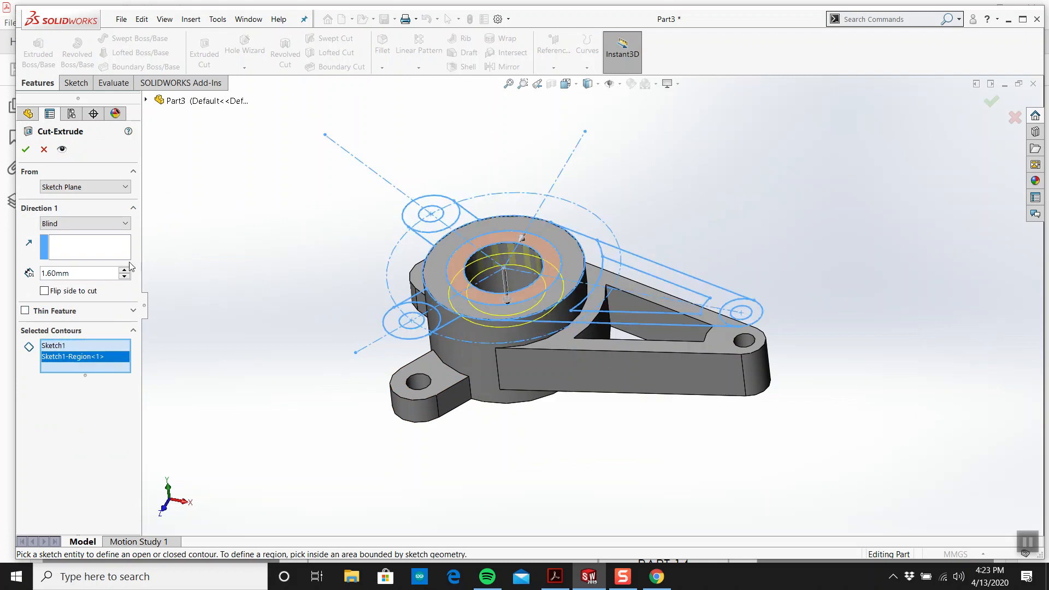
double_click(81, 273)
text(2)
key(Return)
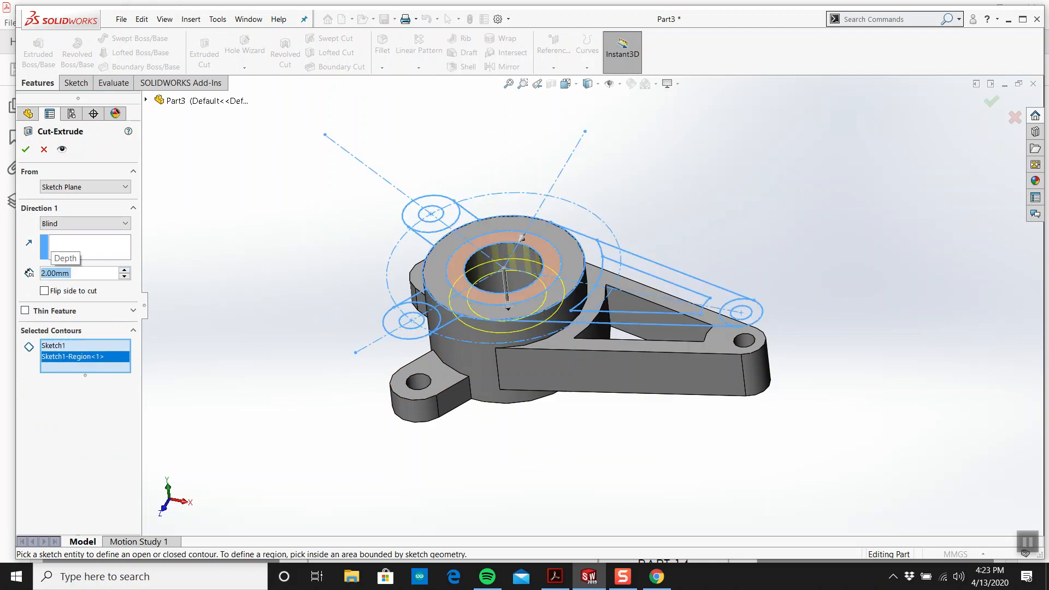
click(26, 149)
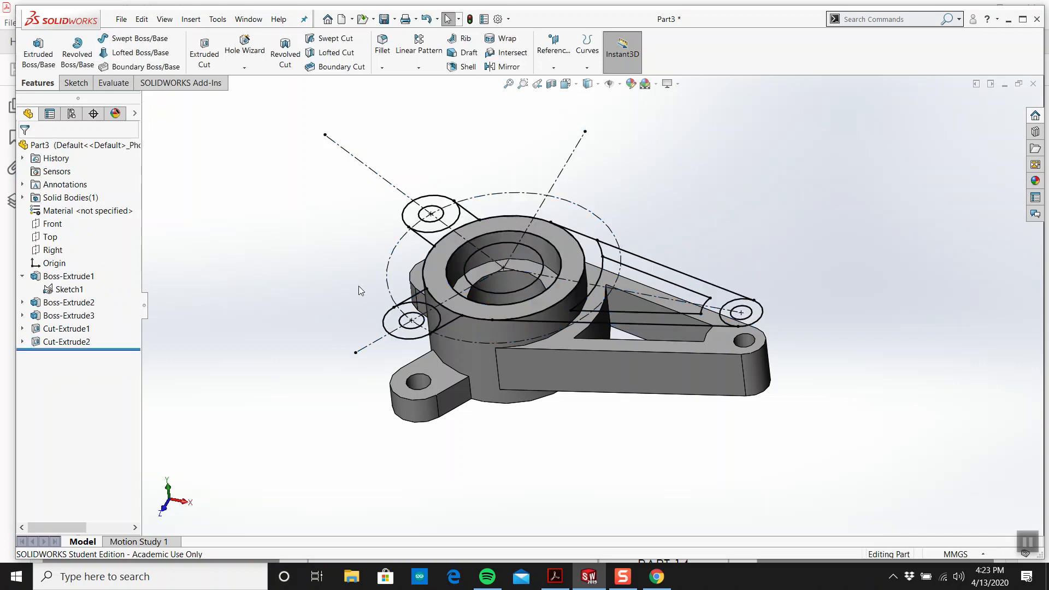
Step: Check the Part 14 views in the PDF drawing and hide Sketch1 in the SOLIDWORKS part
click(567, 581)
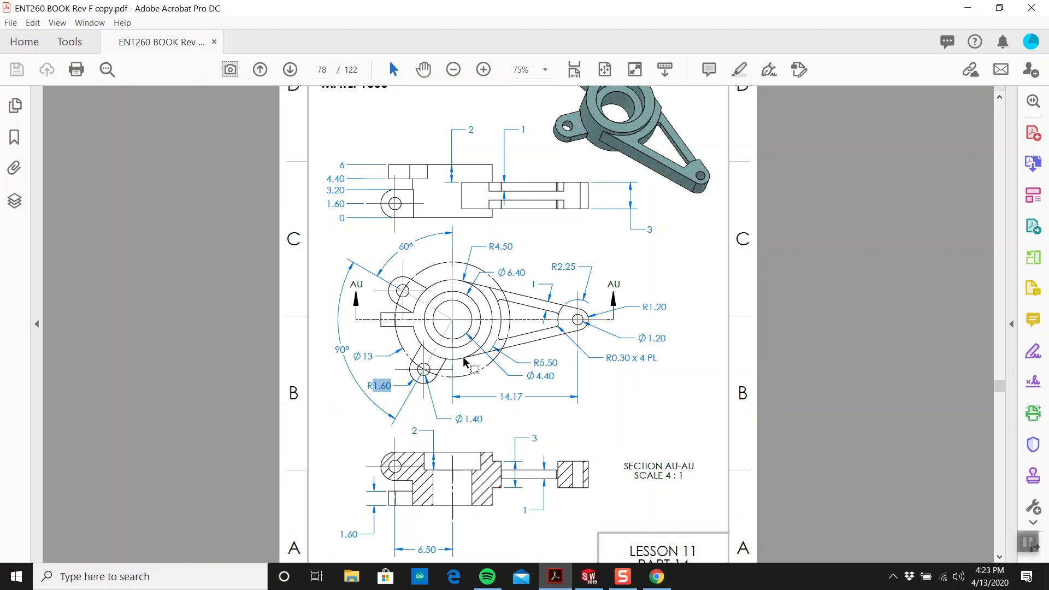
scroll(516, 261, up, 2)
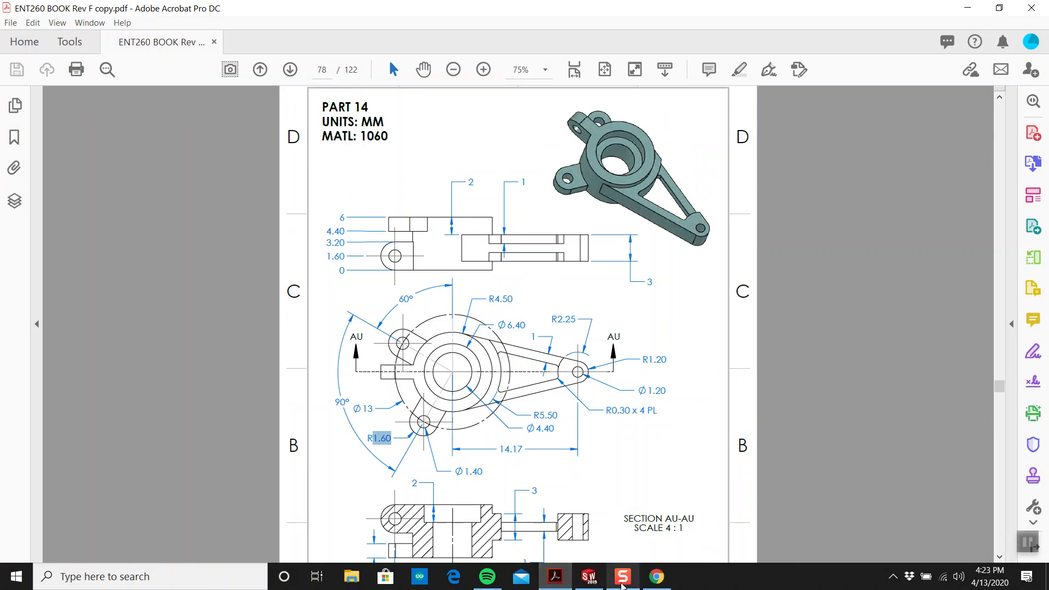
click(589, 577)
scroll(328, 284, up, 3)
right_click(69, 289)
click(85, 253)
mouse_move(453, 241)
middle_down()
mouse_move(464, 431)
mouse_move(499, 297)
mouse_move(475, 306)
mouse_move(461, 290)
mouse_move(449, 371)
mouse_move(401, 266)
mouse_move(445, 224)
mouse_move(452, 187)
middle_up()
Step: Compare the arm's web depth in the PDF side view and section AU-AU with the SOLIDWORKS model
click(568, 581)
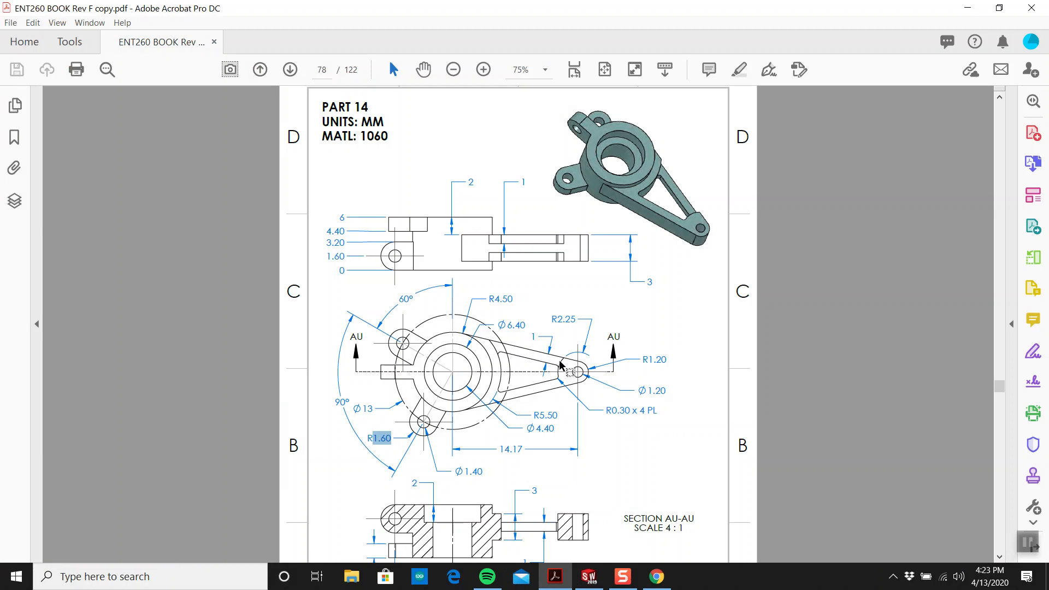
scroll(540, 359, down, 2)
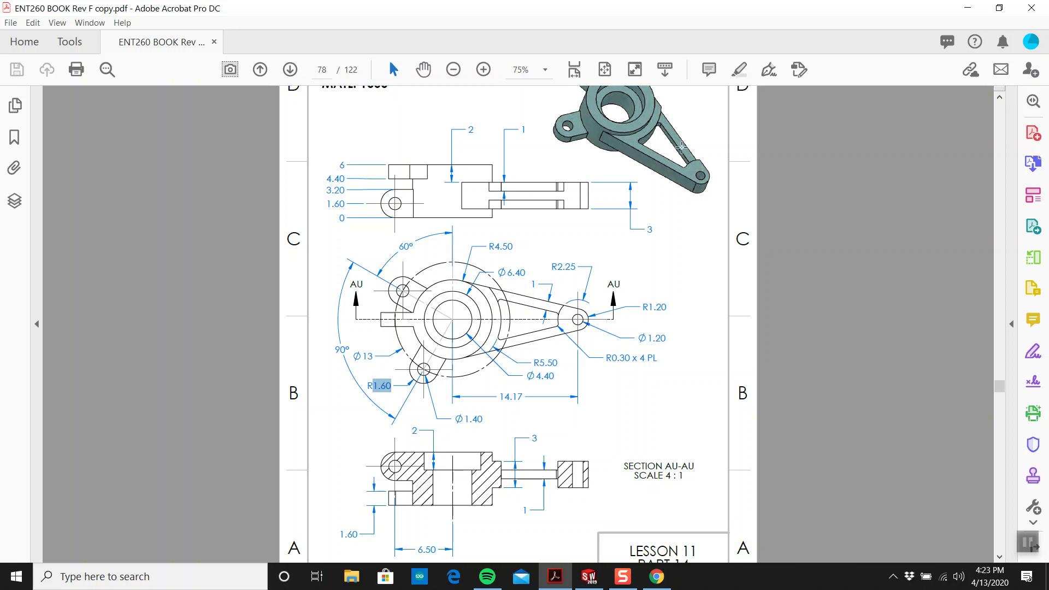
click(590, 578)
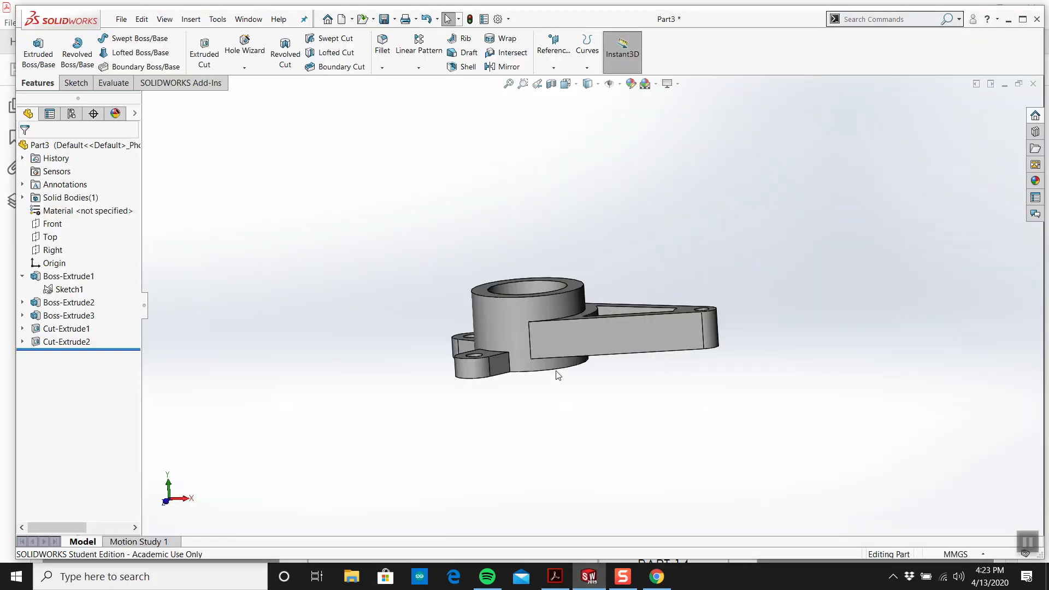
middle_drag(620, 431, 607, 410)
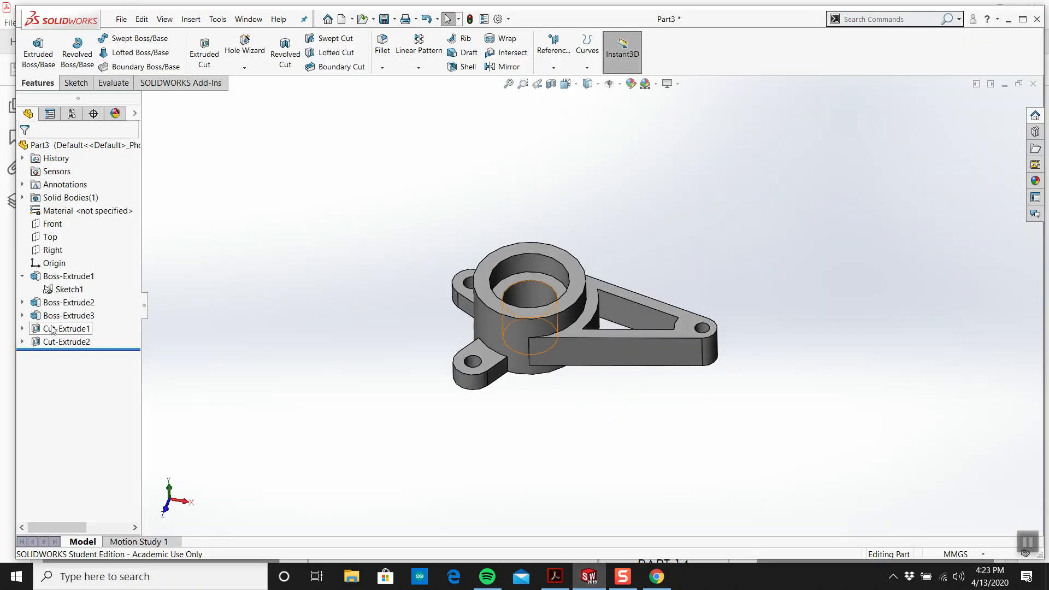
click(73, 291)
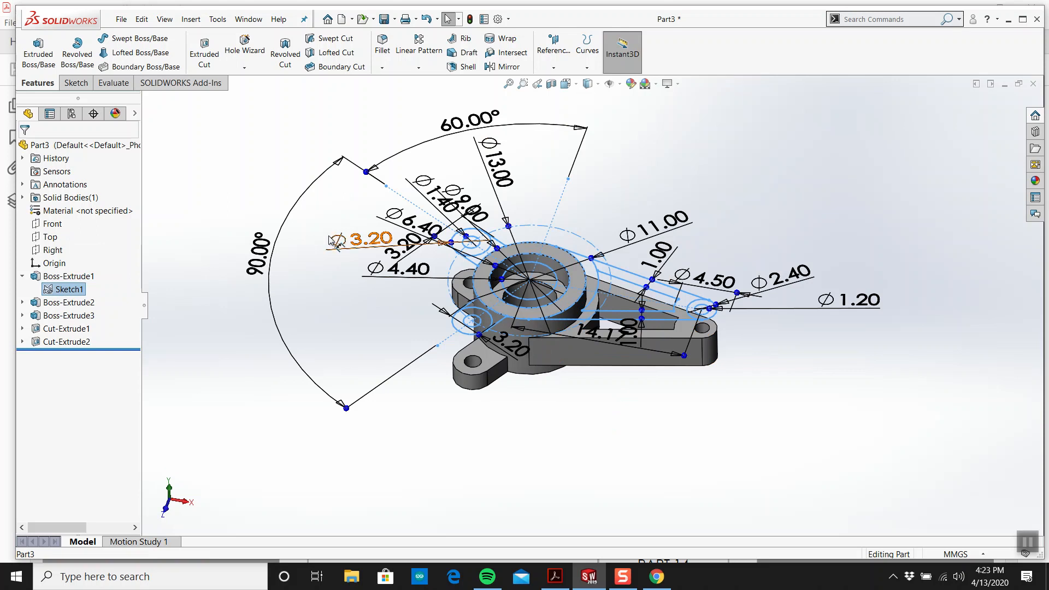
click(205, 51)
scroll(732, 316, down, 3)
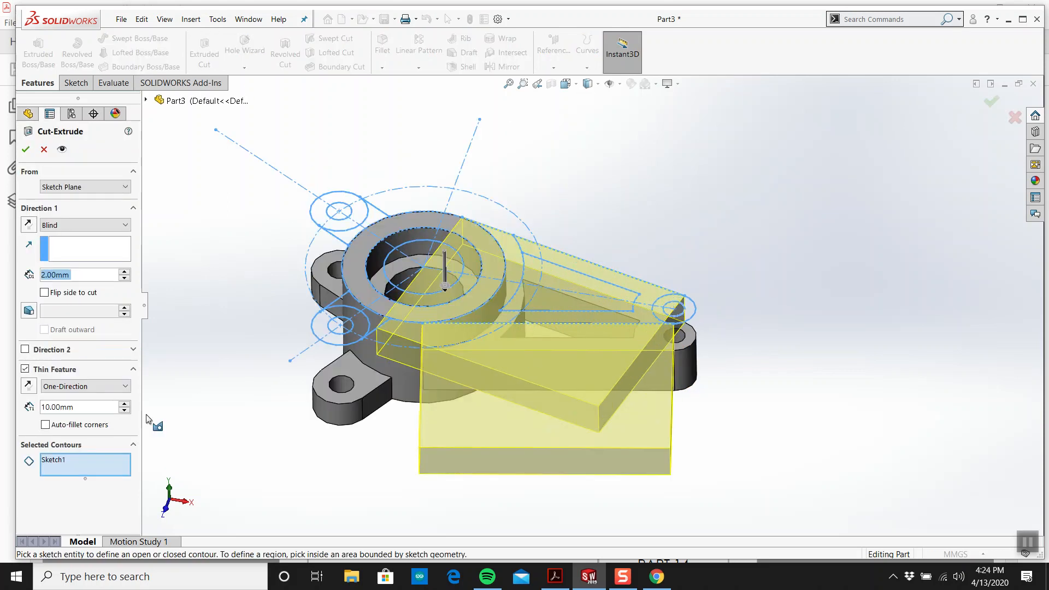
click(24, 370)
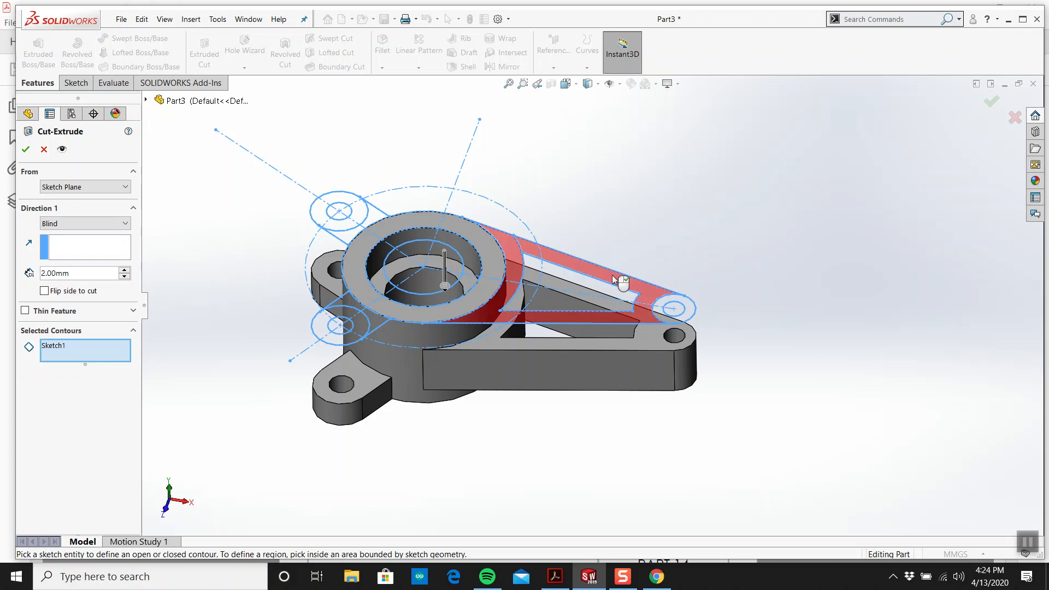
key(Escape)
Step: Recheck the arm in the PDF, then open Sketch1 for editing in SOLIDWORKS in a view normal to its plane
click(556, 578)
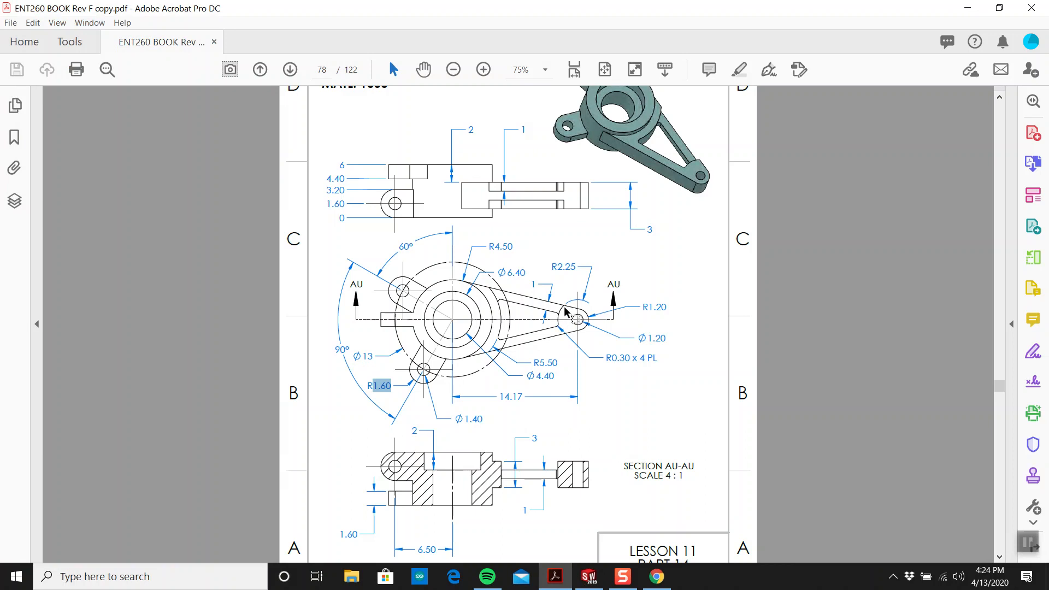
click(589, 577)
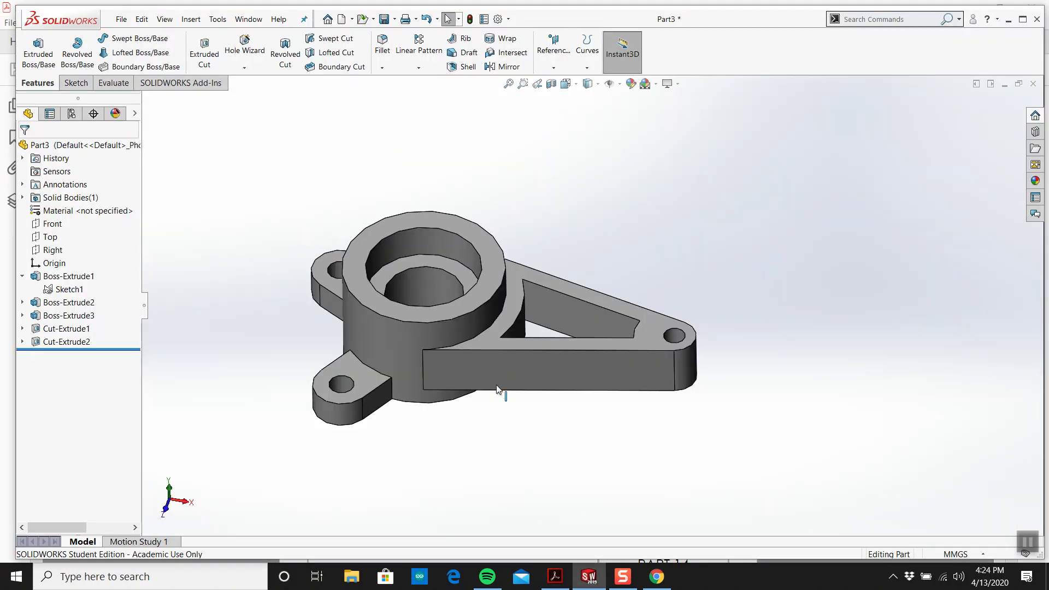
right_click(68, 290)
click(74, 253)
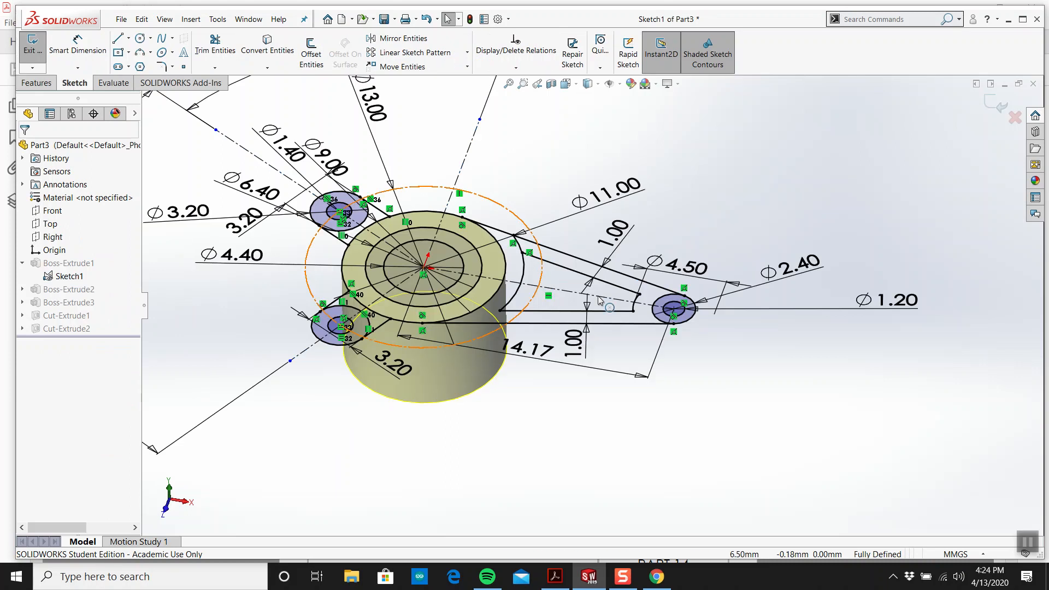
key(space)
key(ctrl+8)
scroll(719, 344, down, 2)
scroll(719, 345, down, 3)
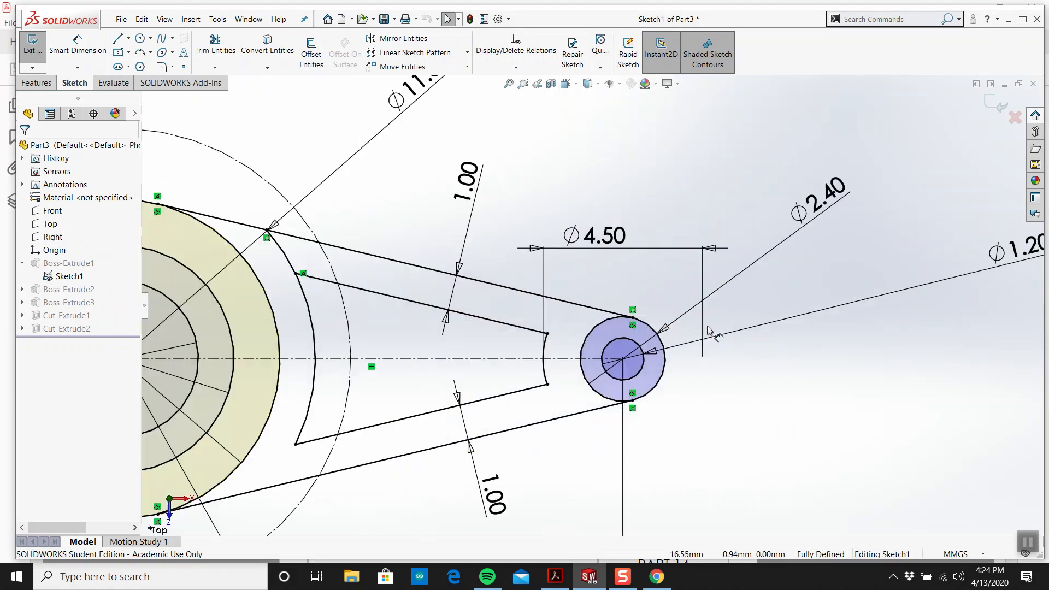
Step: Extend the 4.50 mm arc at the arm's tip up to the arm's upper outer line
click(214, 67)
click(232, 89)
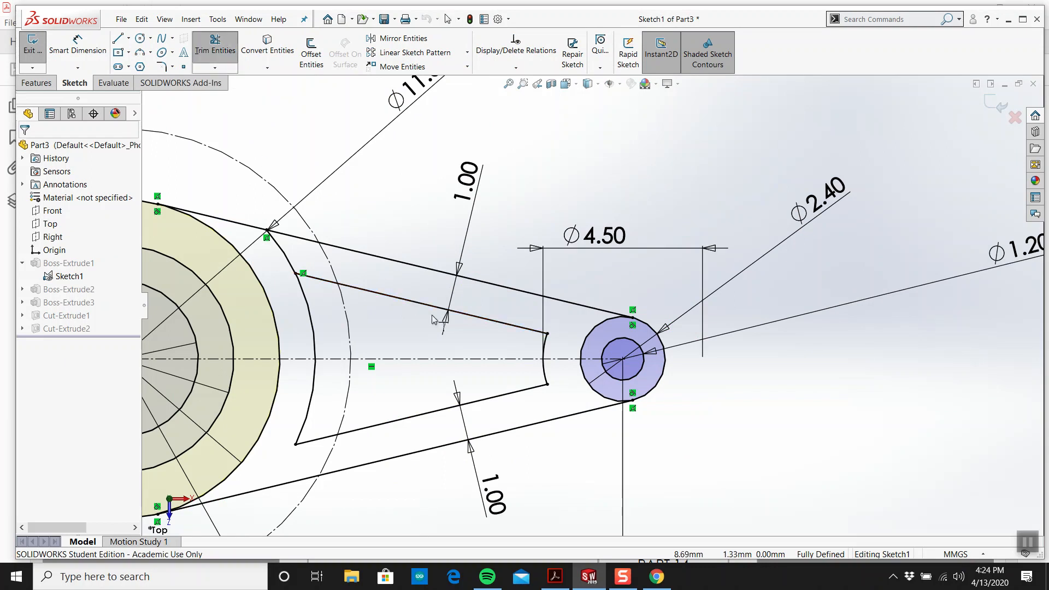
click(546, 344)
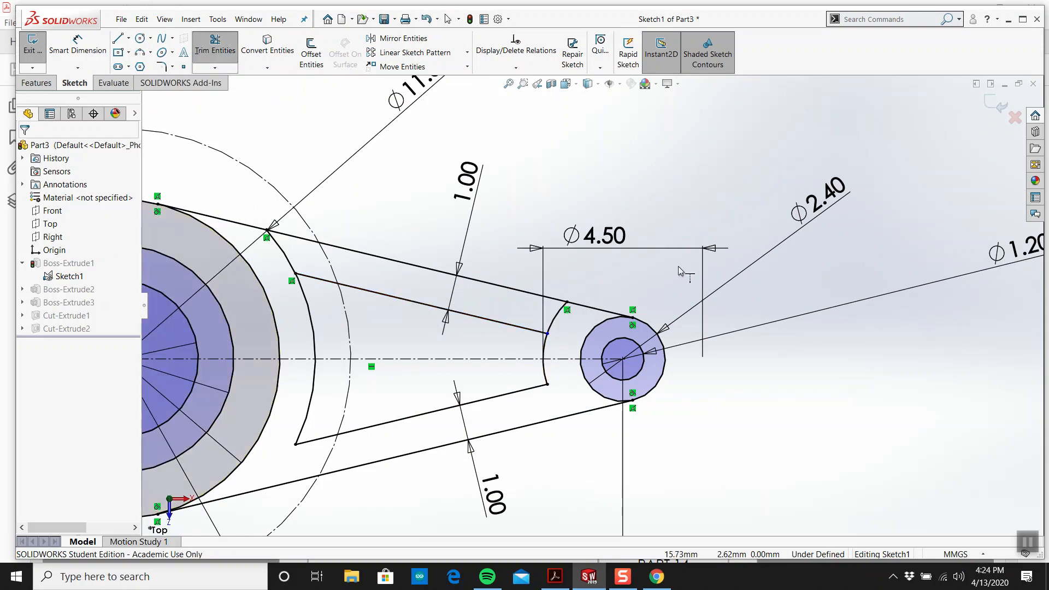
scroll(711, 263, up, 2)
key(Escape)
scroll(571, 339, down, 4)
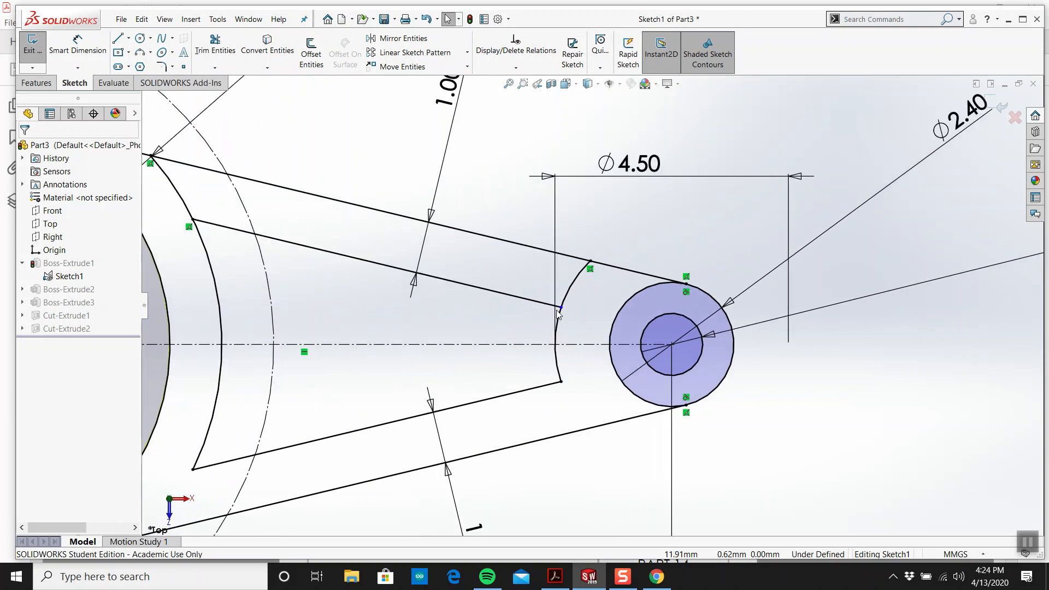
Step: Make the endpoint of the arm's upper inner line coincident with the extended 4.50 mm arc and exit the sketch
click(561, 308)
drag(561, 307, 560, 311)
scroll(592, 302, up, 2)
click(898, 174)
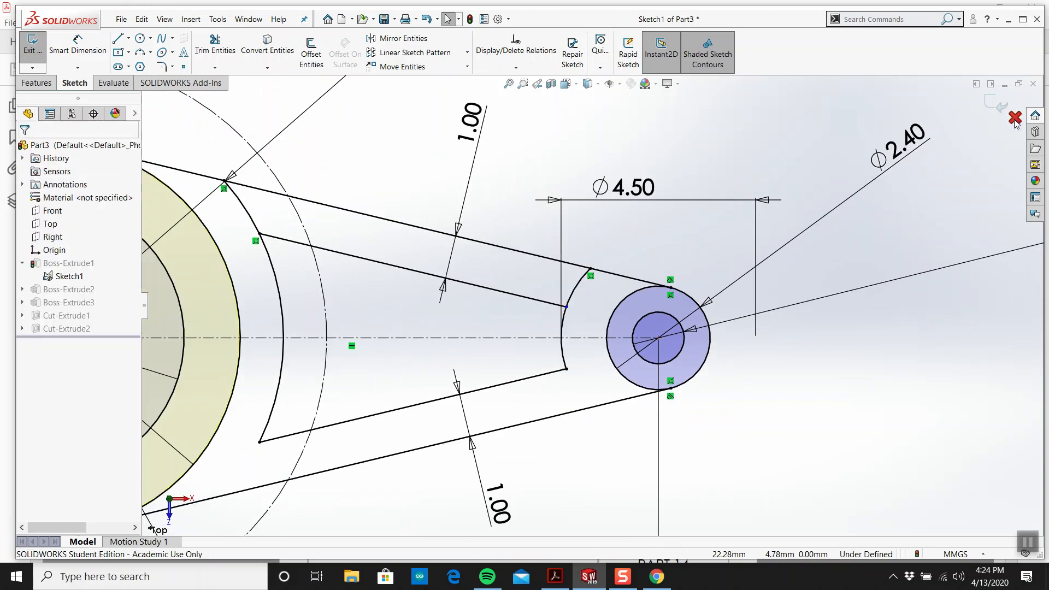
click(565, 307)
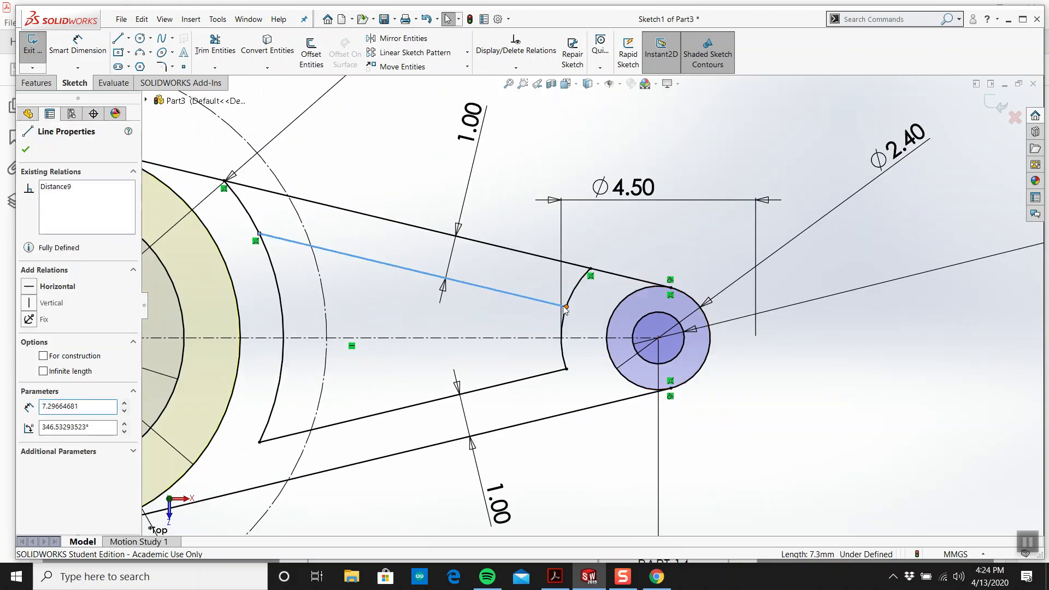
drag(566, 306, 509, 293)
ctrl+click(574, 291)
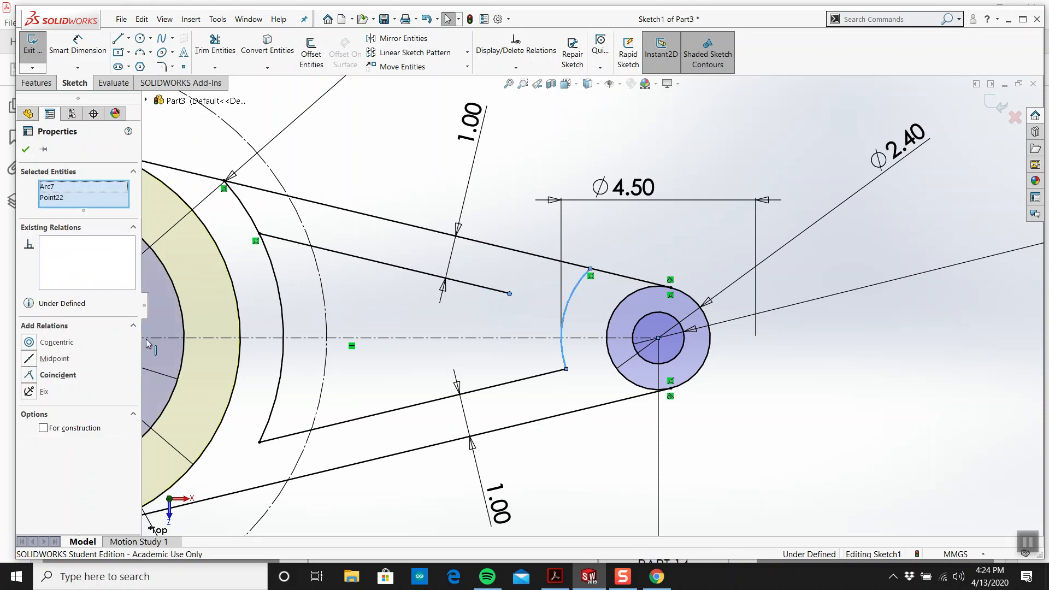
click(46, 377)
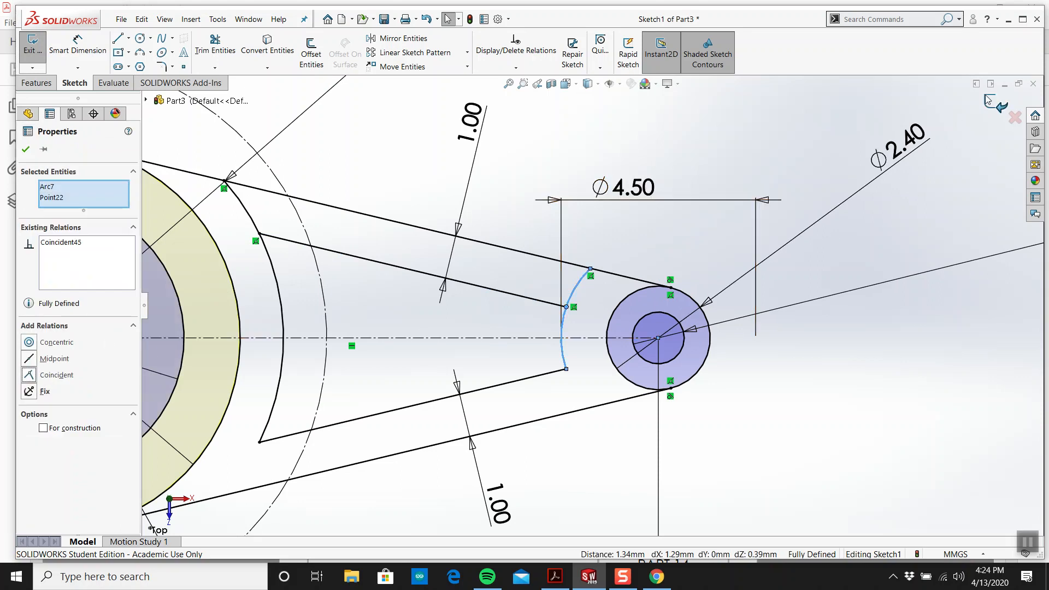
click(825, 248)
Step: Roll the feature history back to just after Boss-Extrude2
scroll(584, 351, up, 6)
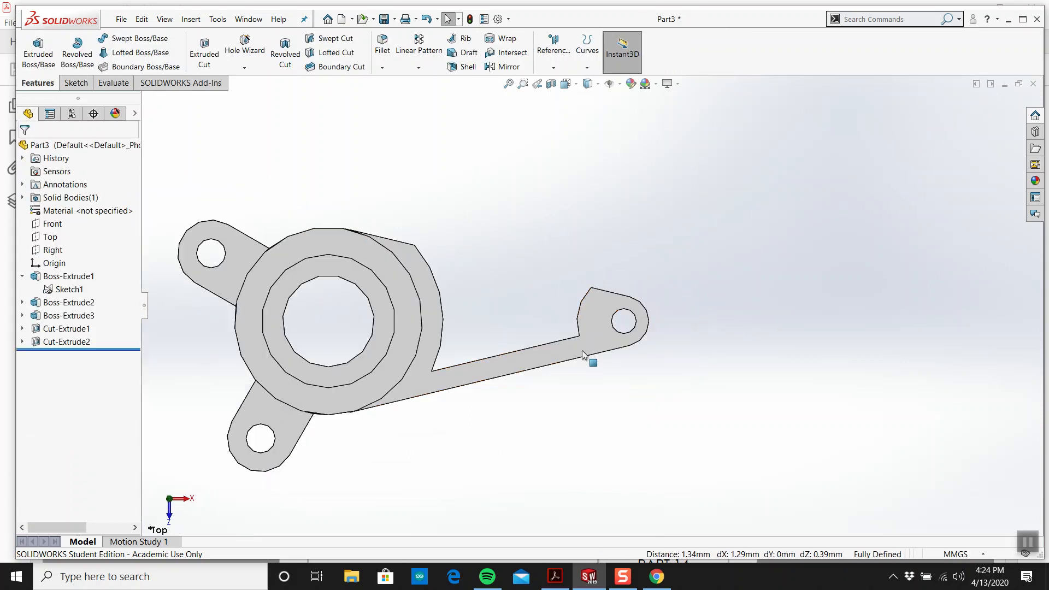
middle_drag(570, 368, 622, 212)
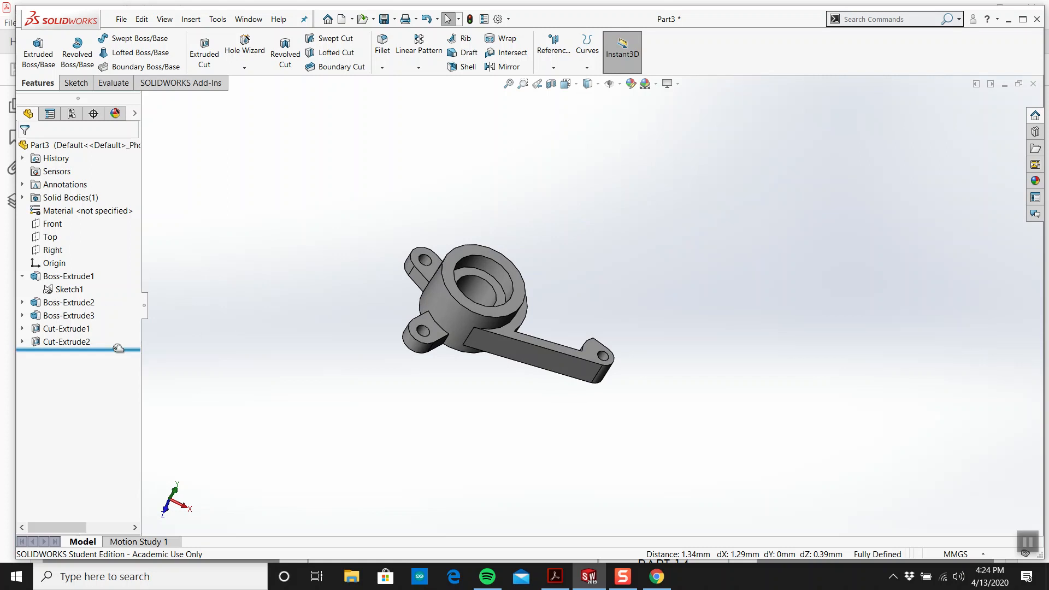
drag(123, 348, 180, 294)
middle_drag(598, 313, 567, 286)
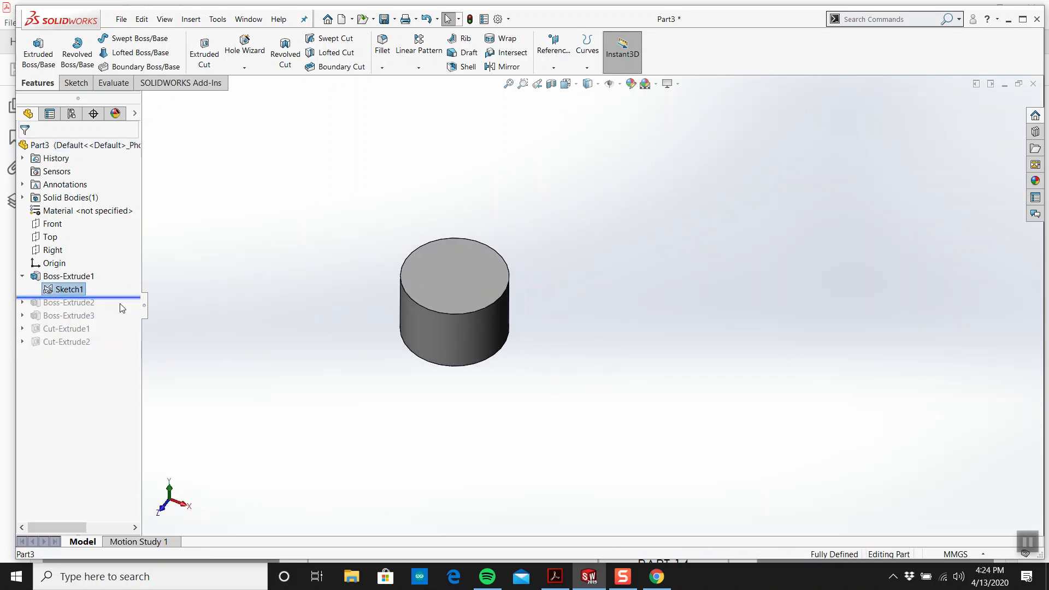
drag(148, 298, 149, 311)
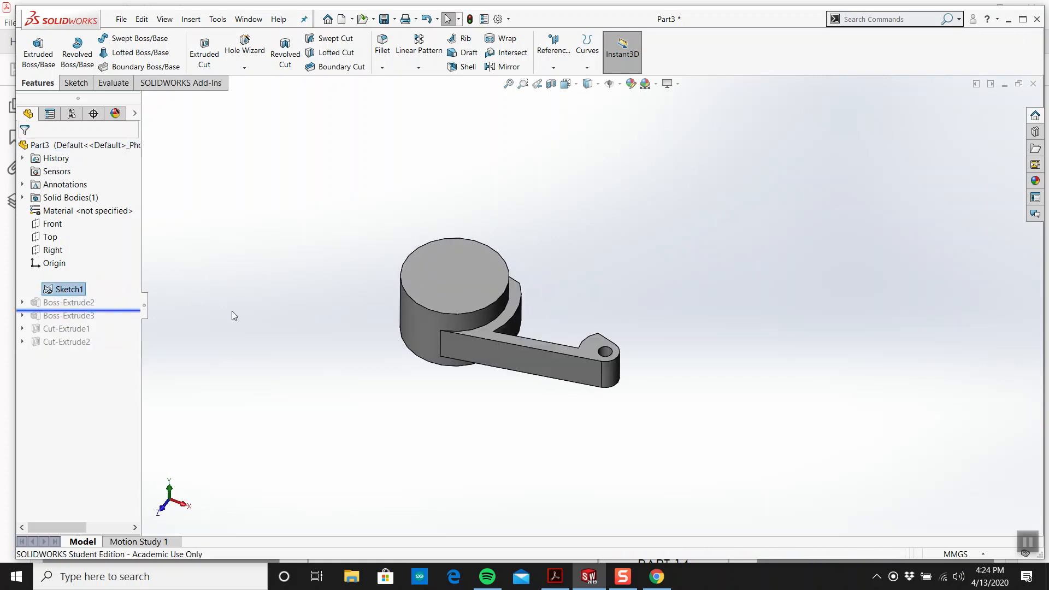
Step: Add the arm's missing upper strip region to the contours of Boss-Extrude2 and roll the history forward past Cut-Extrude2
right_click(63, 304)
click(72, 275)
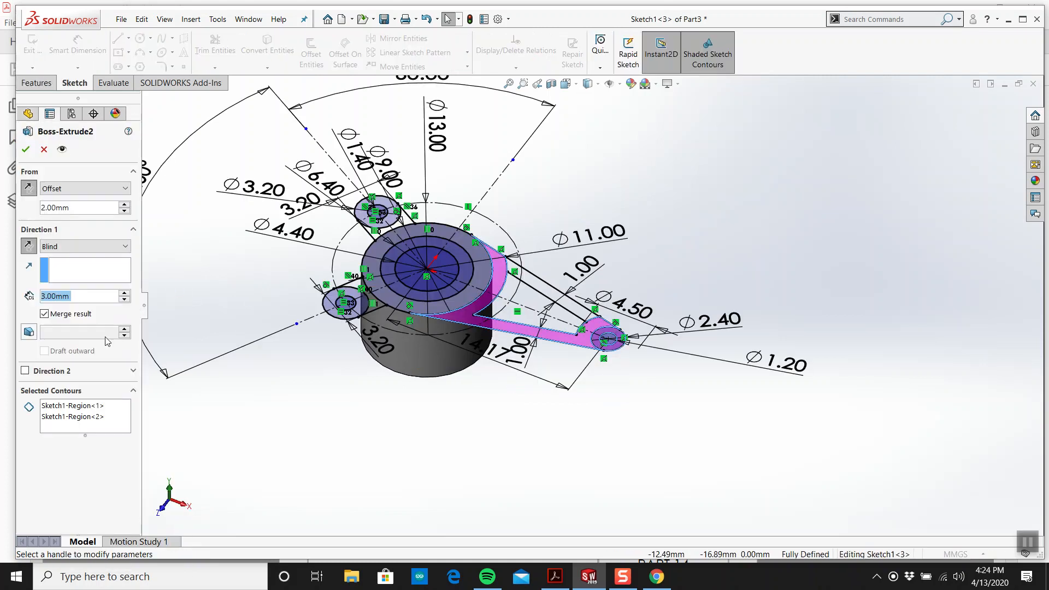
scroll(591, 330, down, 2)
scroll(591, 331, down, 2)
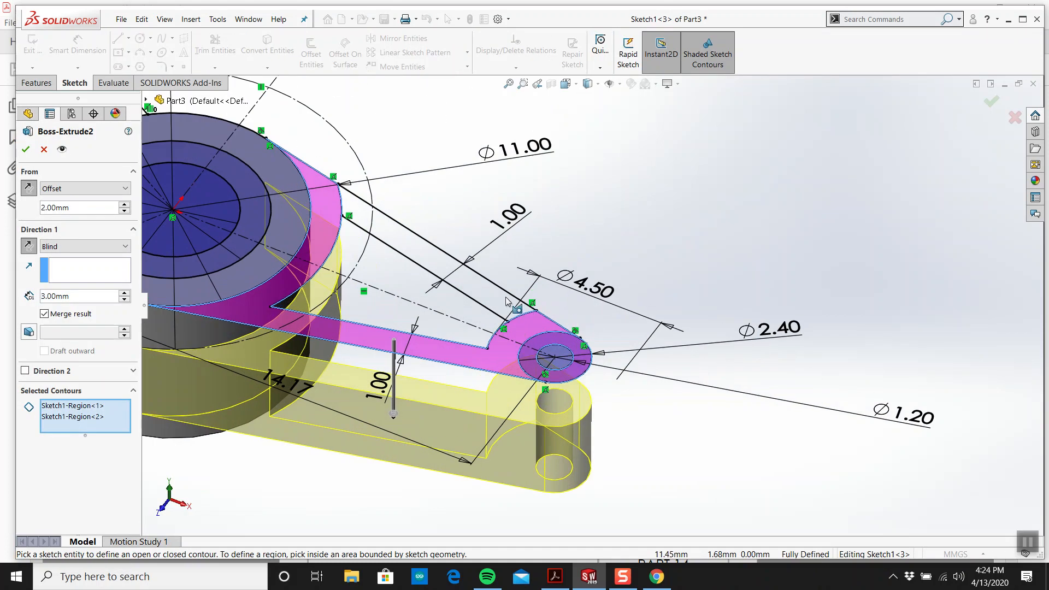
click(500, 298)
click(993, 100)
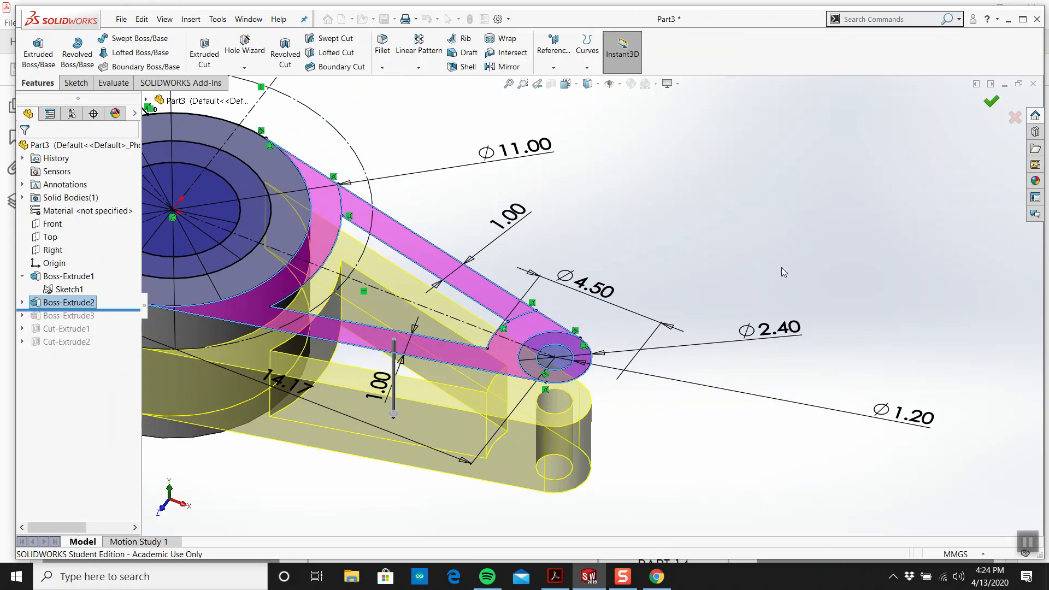
drag(125, 310, 106, 349)
Step: Begin an extruded cut from Sketch1 using the arm's upper strip region between the two arcs as its contour
click(71, 290)
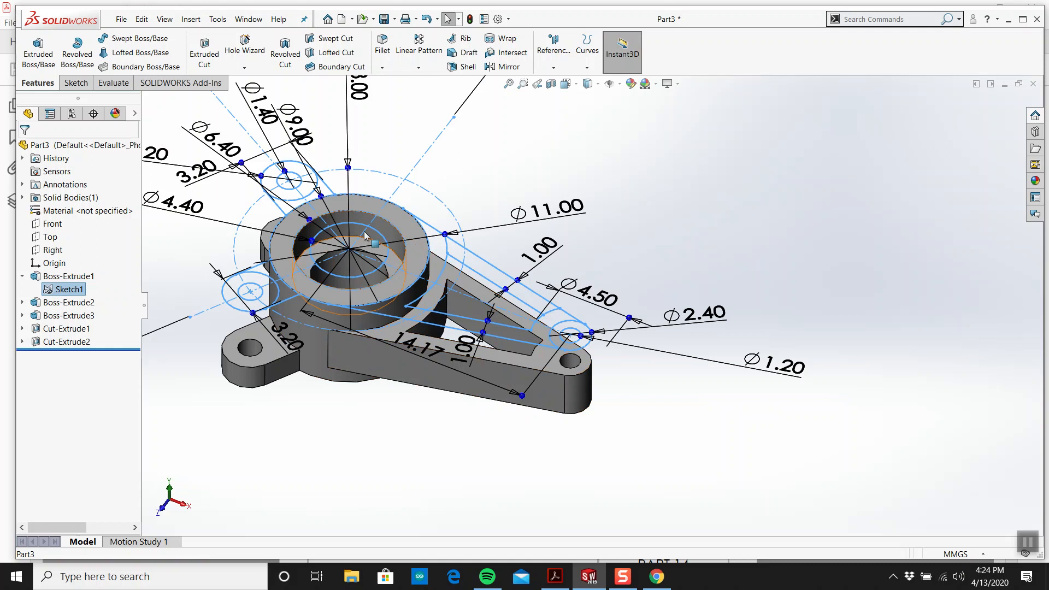
click(206, 57)
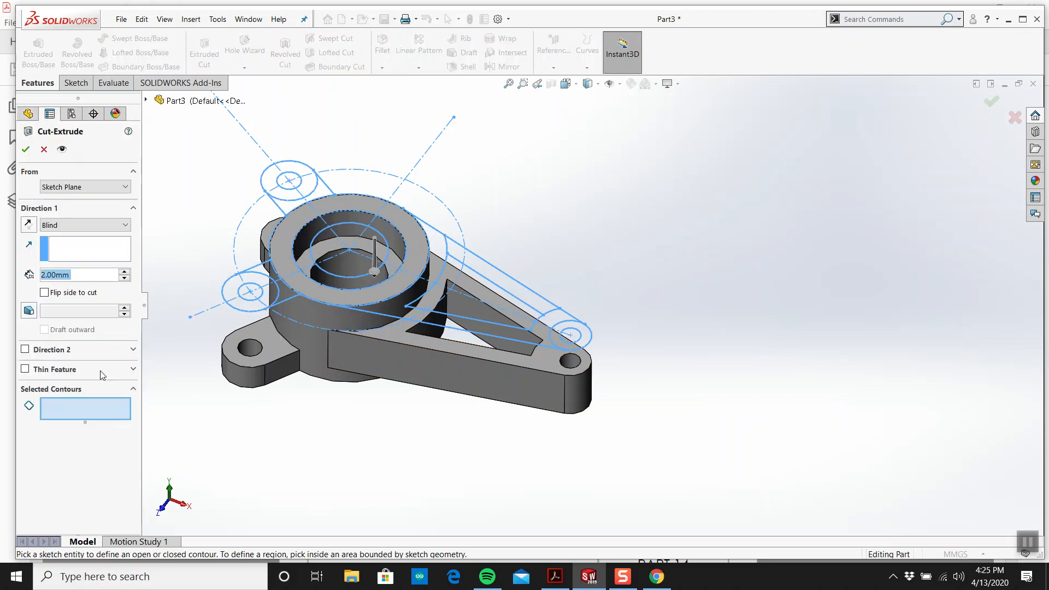
click(515, 283)
mouse_move(516, 283)
middle_down()
mouse_move(453, 173)
mouse_move(369, 182)
mouse_move(420, 237)
middle_up()
scroll(329, 301, up, 3)
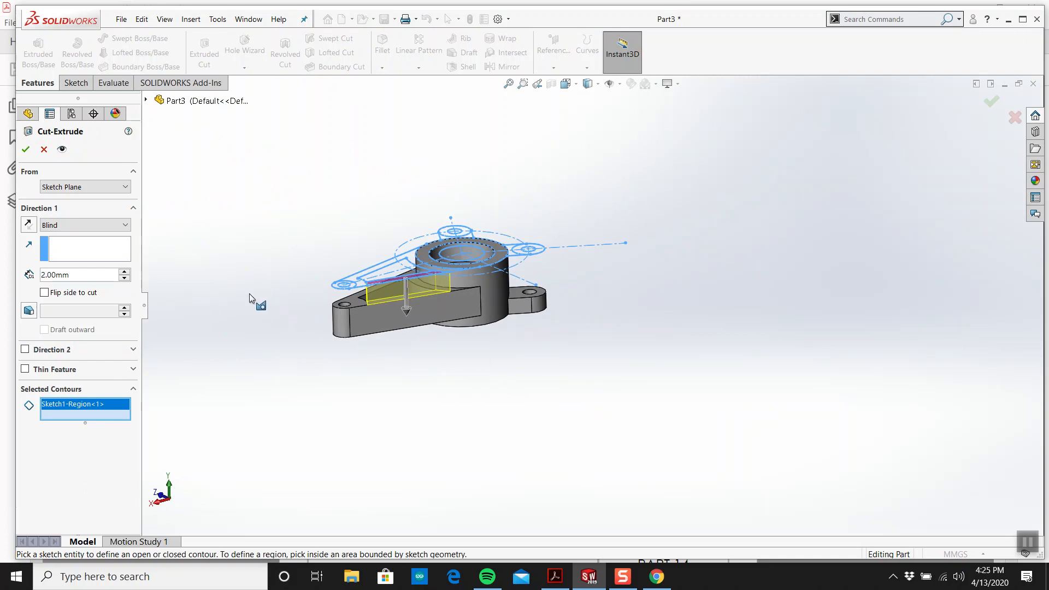
Step: Start the strip cut from the arm's top face, set its blind depth to 1 mm, and accept it
click(77, 187)
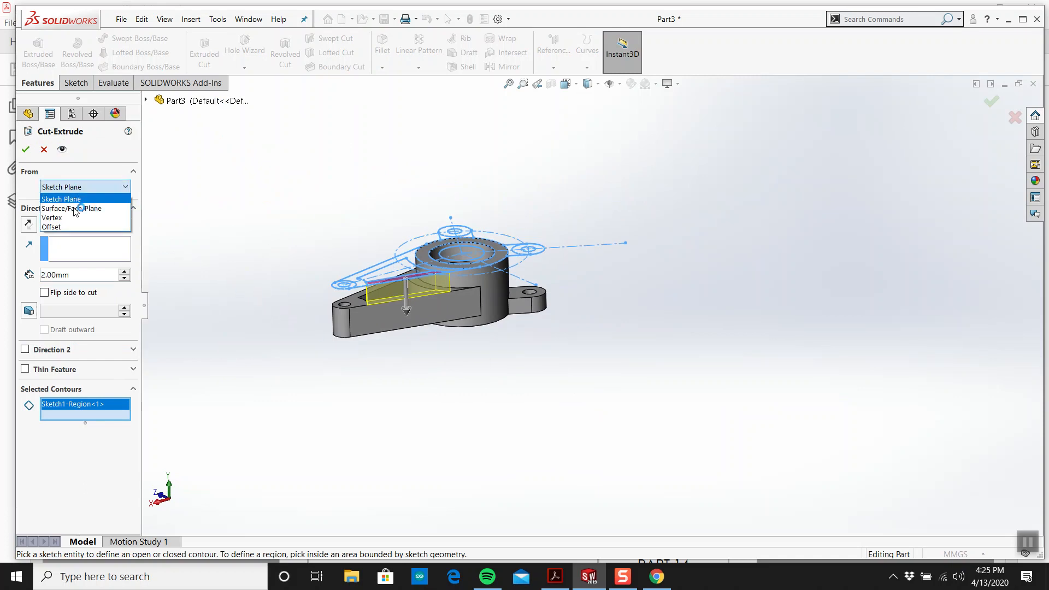
click(73, 200)
click(71, 188)
click(74, 208)
scroll(492, 306, down, 5)
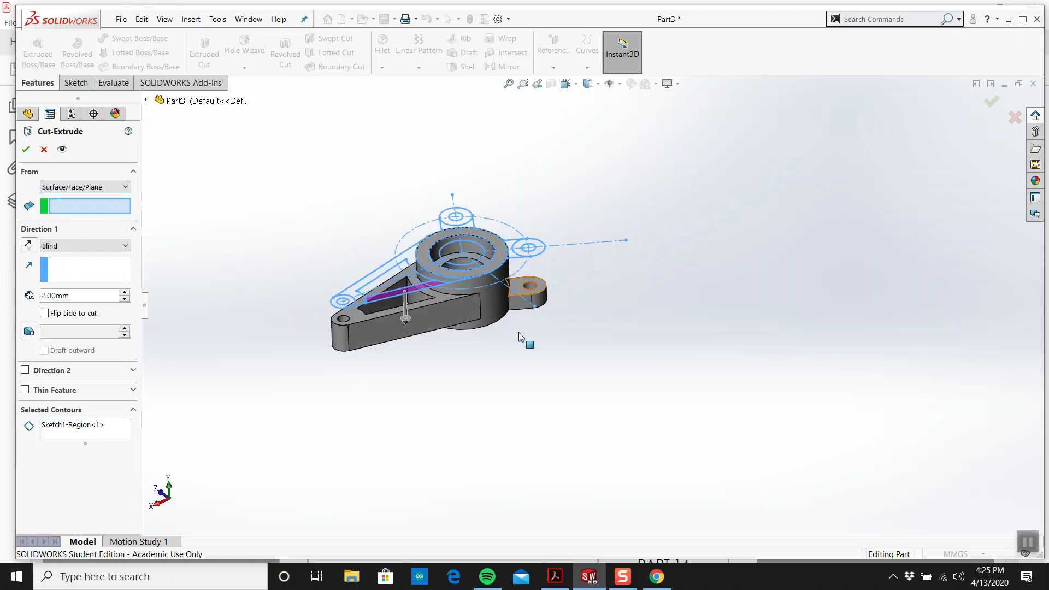
click(483, 295)
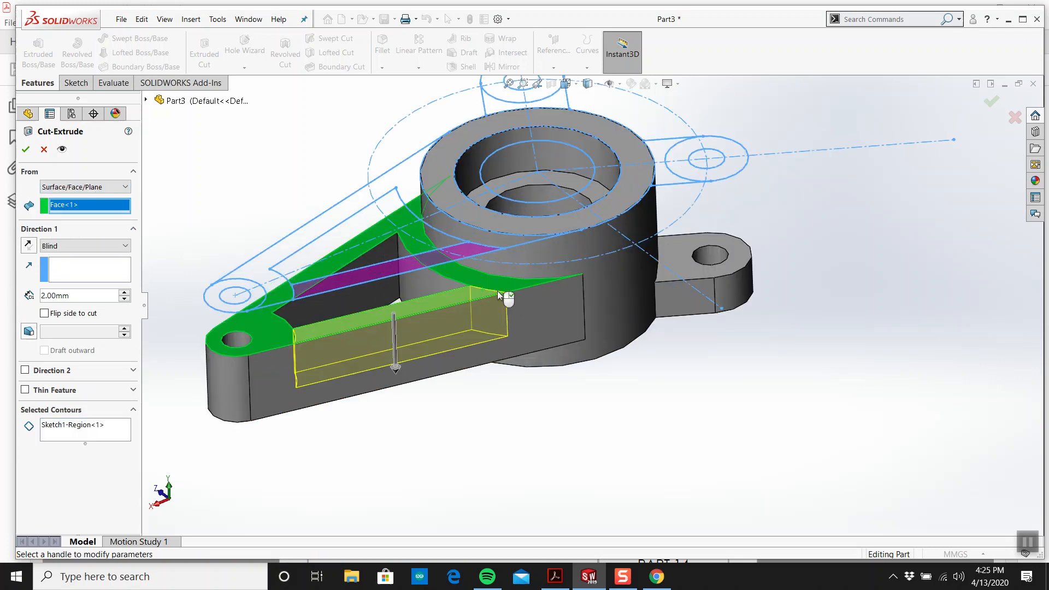
text(1)
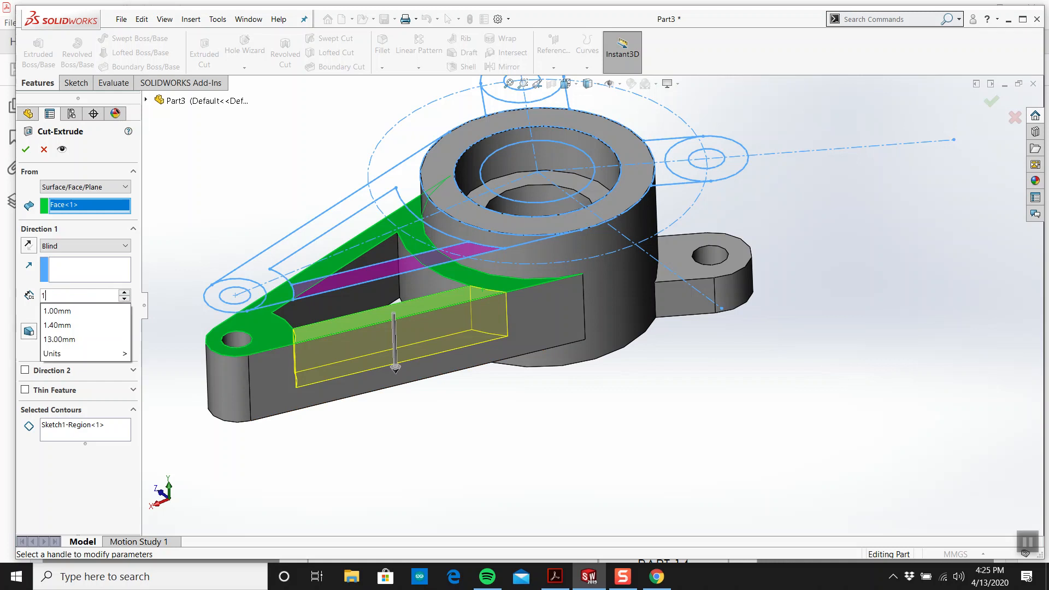
key(Return)
click(25, 150)
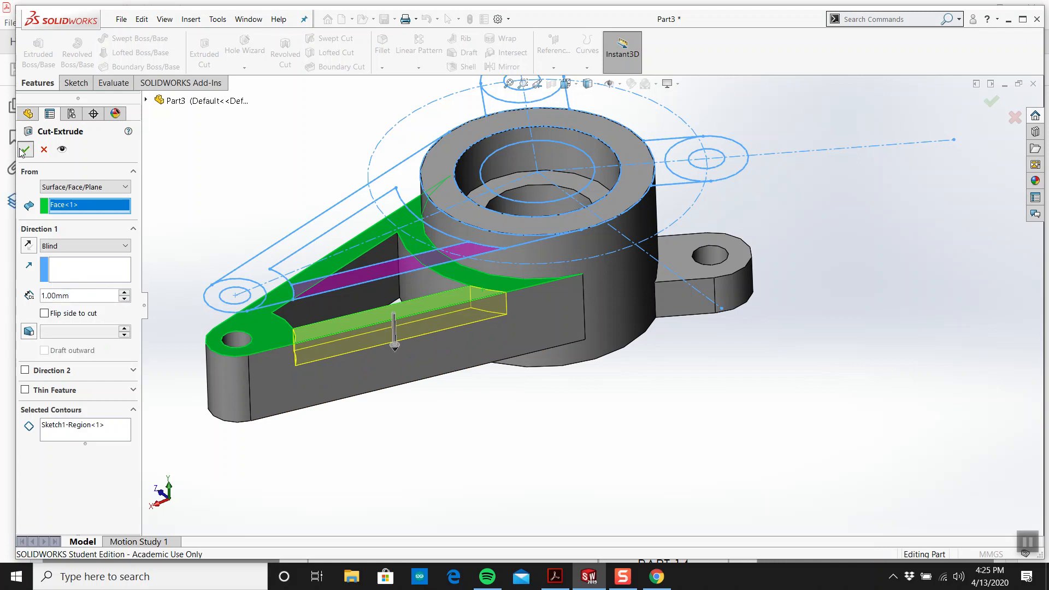
Step: Check the arm's thickness and recess depths in the PDF drawing, and compare them with the underside of the model in SOLIDWORKS
scroll(591, 303, up, 3)
mouse_move(375, 270)
middle_down()
mouse_move(388, 222)
mouse_move(451, 391)
middle_up()
click(555, 577)
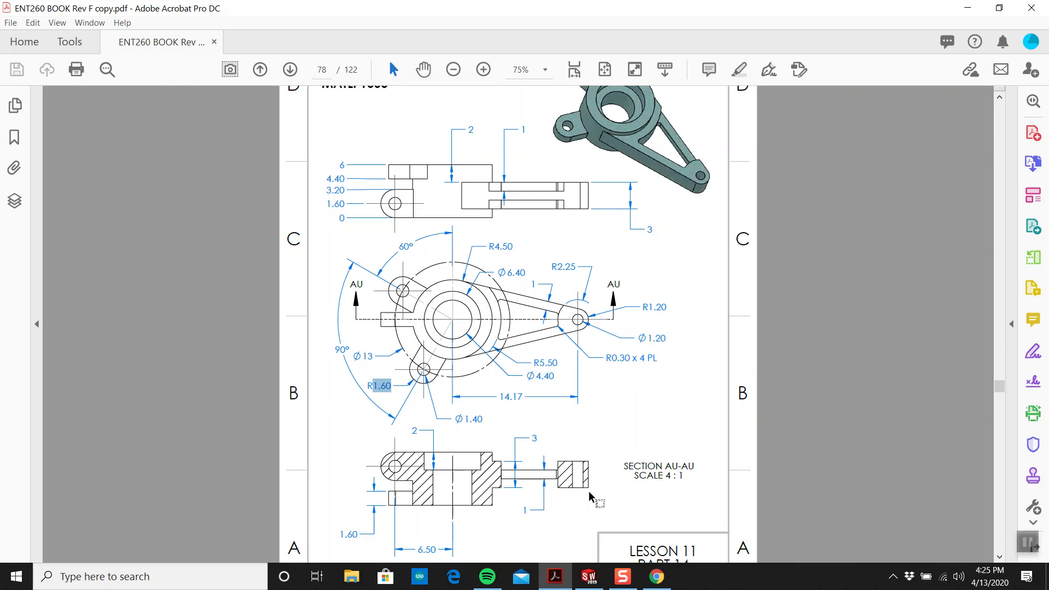
click(588, 577)
middle_drag(504, 350, 455, 289)
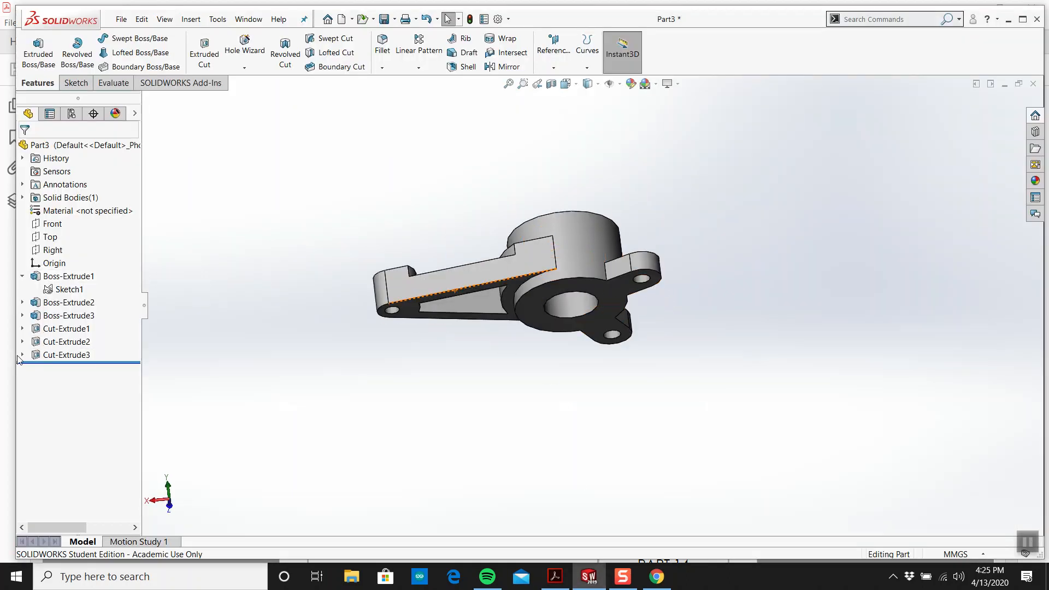
scroll(619, 253, down, 3)
scroll(346, 218, up, 3)
scroll(404, 254, down, 3)
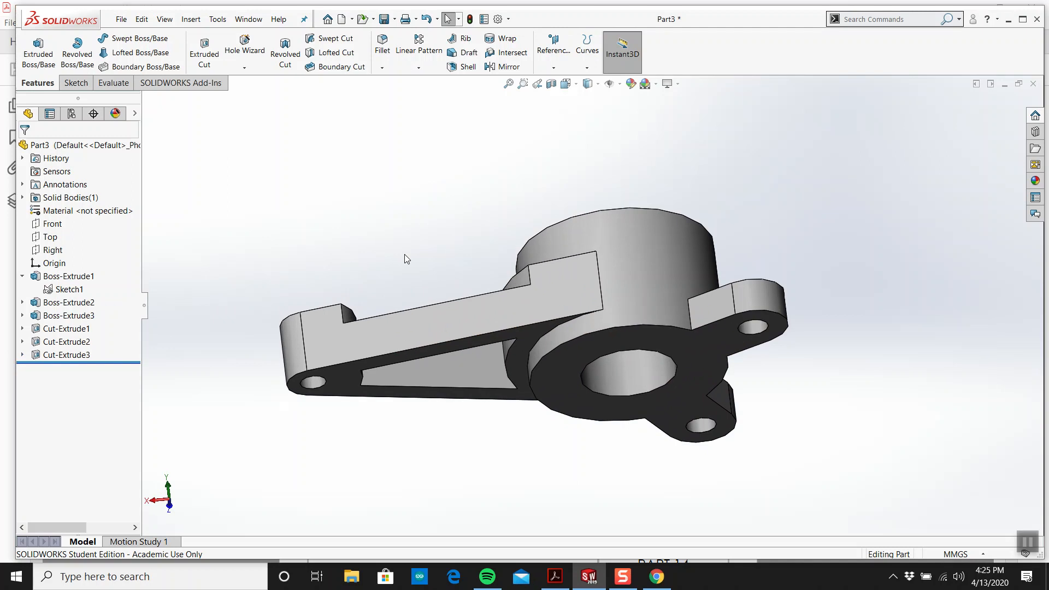
middle_drag(395, 307, 403, 326)
Step: Create a reference plane midway between the arm's bottom and top faces
click(557, 71)
click(564, 78)
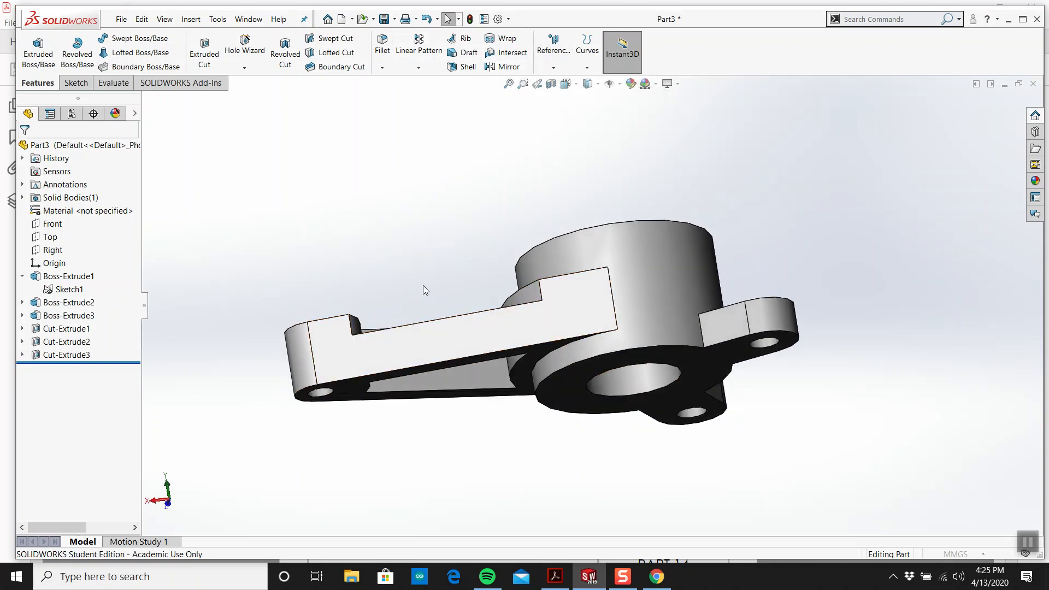
click(345, 386)
middle_drag(337, 299, 143, 240)
click(406, 378)
click(26, 153)
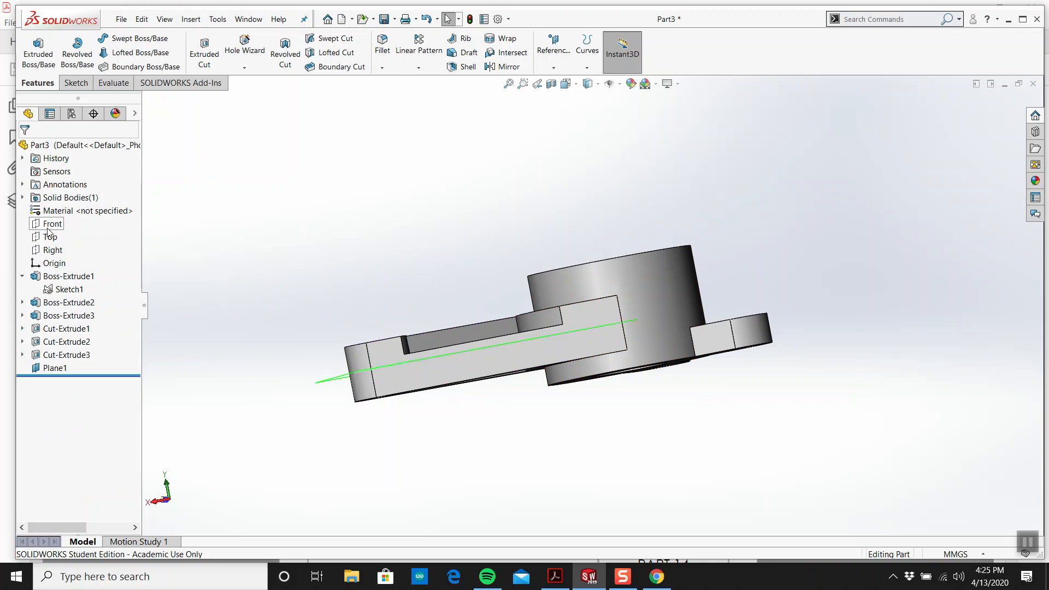
Step: Try to mirror the arm's strip cut, Cut-Extrude3, about the arm's mid-plane, Plane1
mouse_move(356, 191)
middle_down()
mouse_move(386, 251)
mouse_move(389, 237)
mouse_move(342, 187)
middle_up()
click(508, 68)
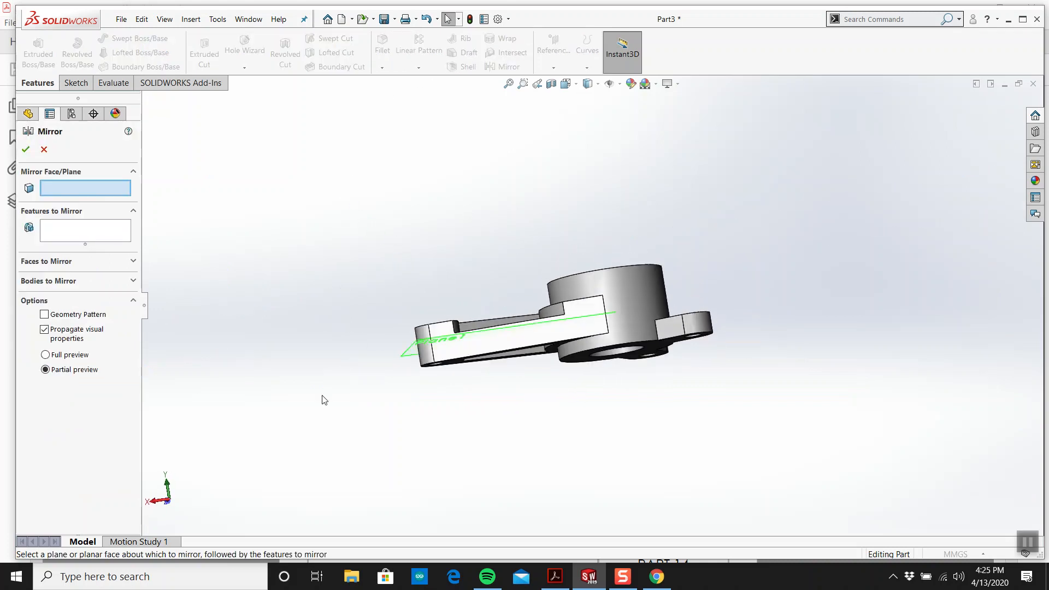
click(420, 345)
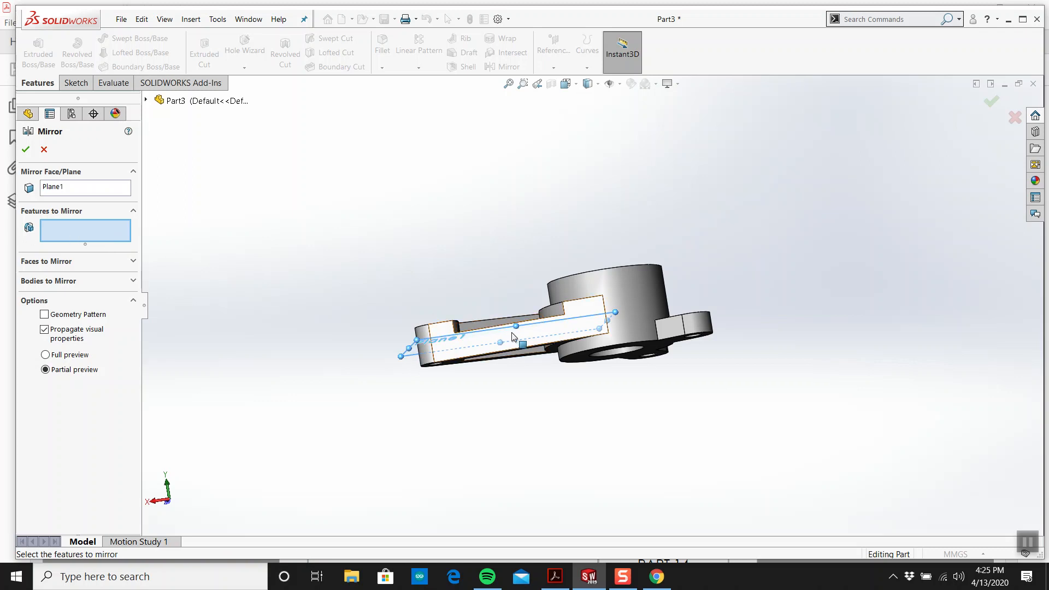
middle_drag(514, 332, 511, 445)
scroll(466, 352, down, 4)
click(488, 353)
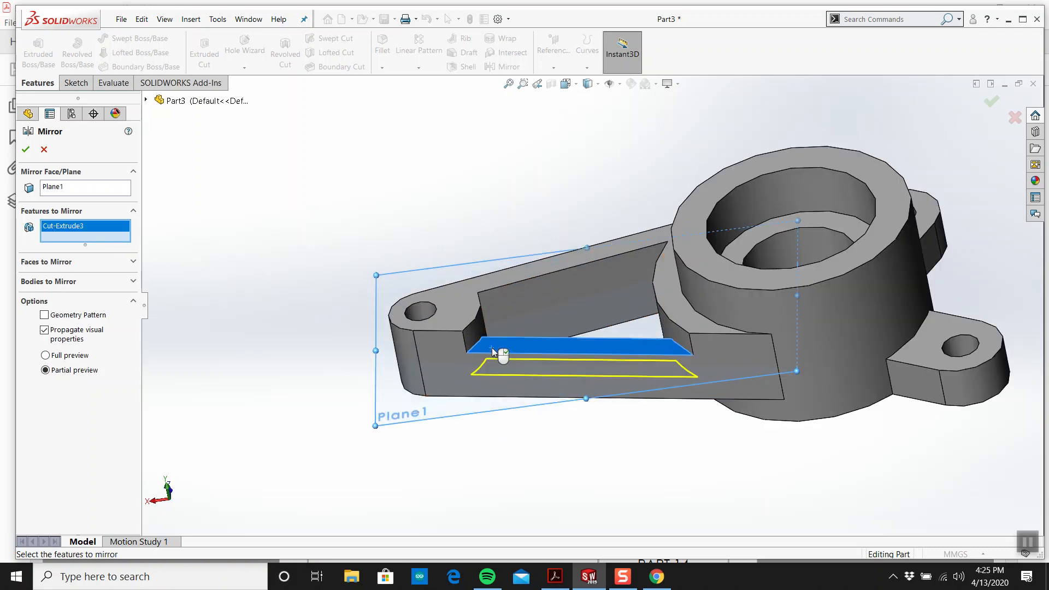
scroll(492, 382, up, 2)
middle_drag(491, 382, 495, 306)
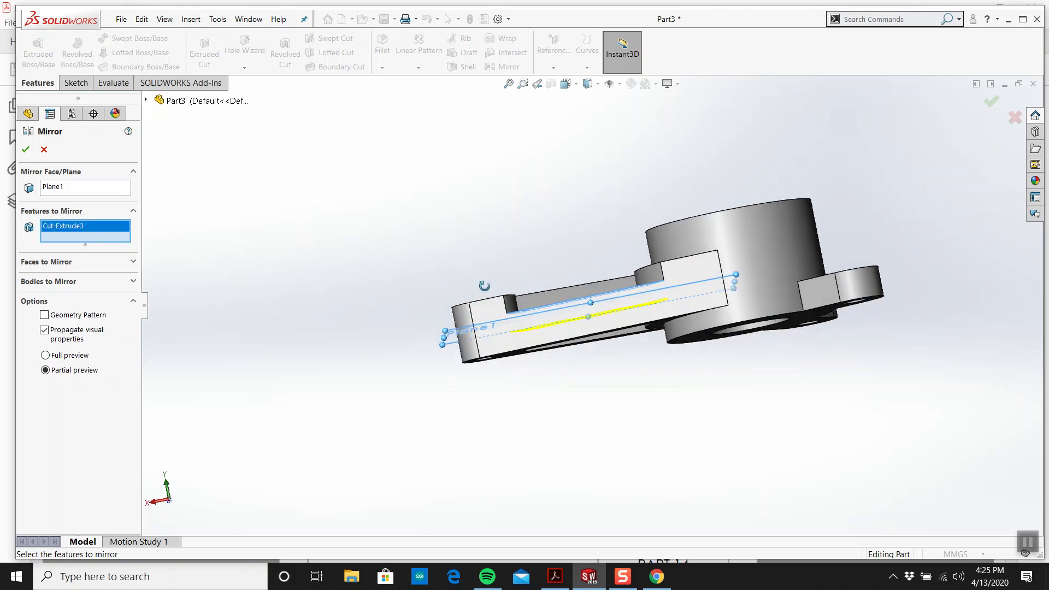
click(147, 101)
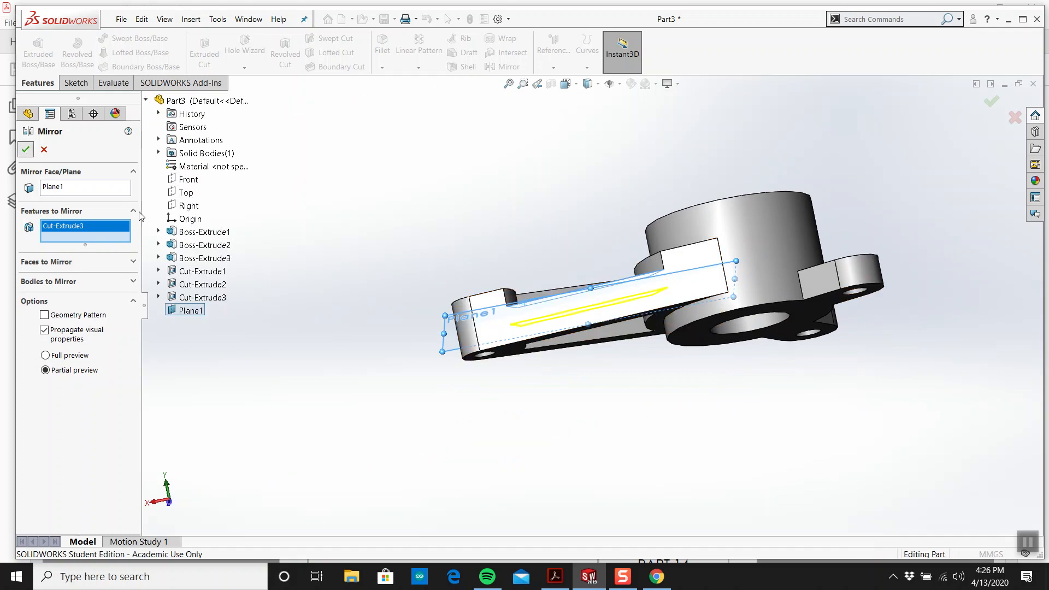
click(25, 150)
Step: Examine the plane and feature selections of Mirror1, and the start condition, depth and contour of Cut-Extrude3
right_click(71, 383)
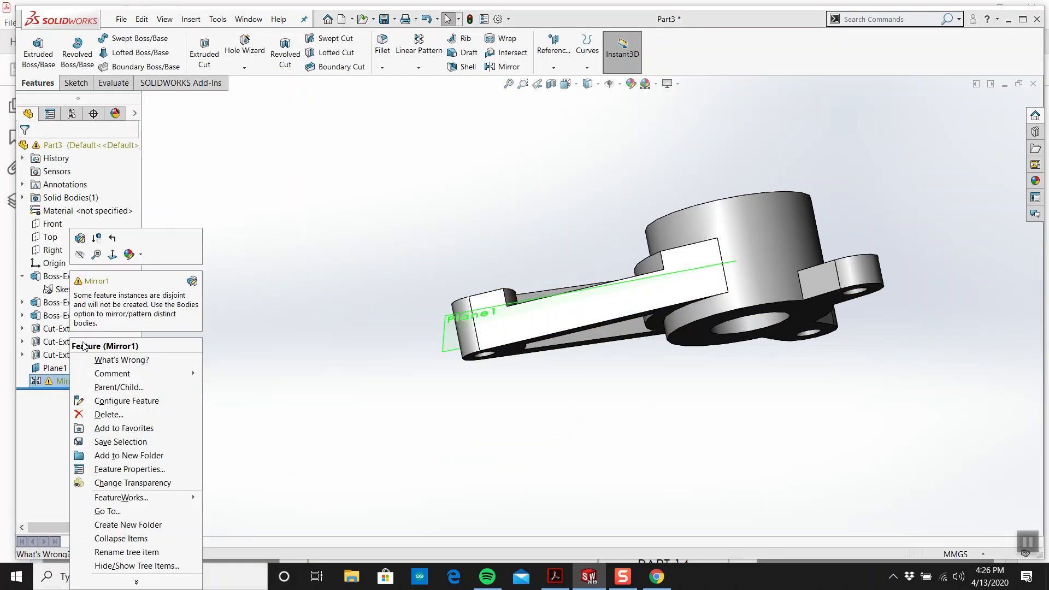
click(82, 238)
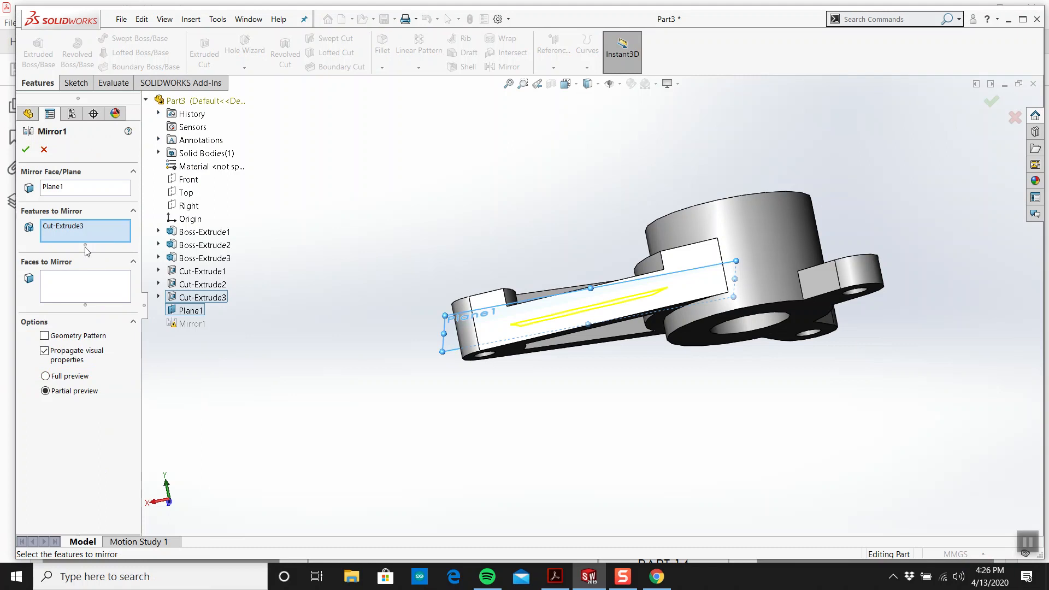
click(64, 226)
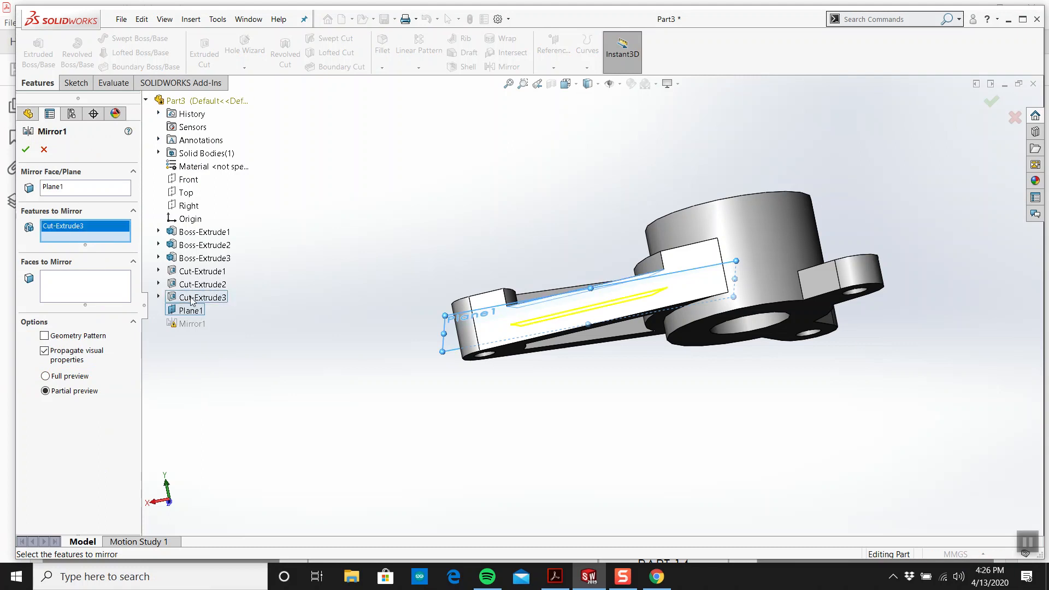
click(75, 376)
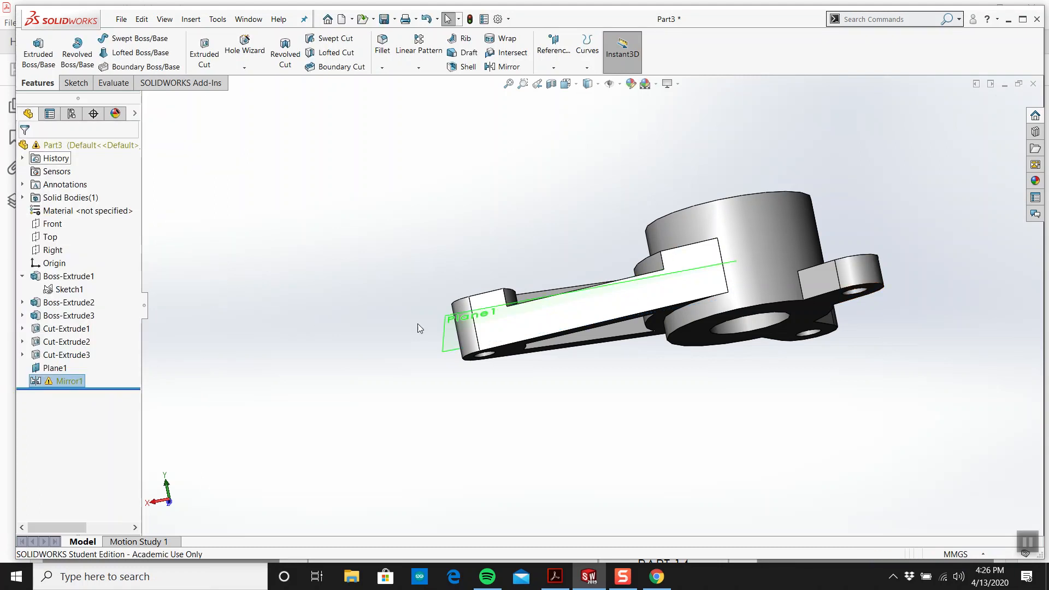
middle_drag(499, 284, 506, 339)
right_click(68, 381)
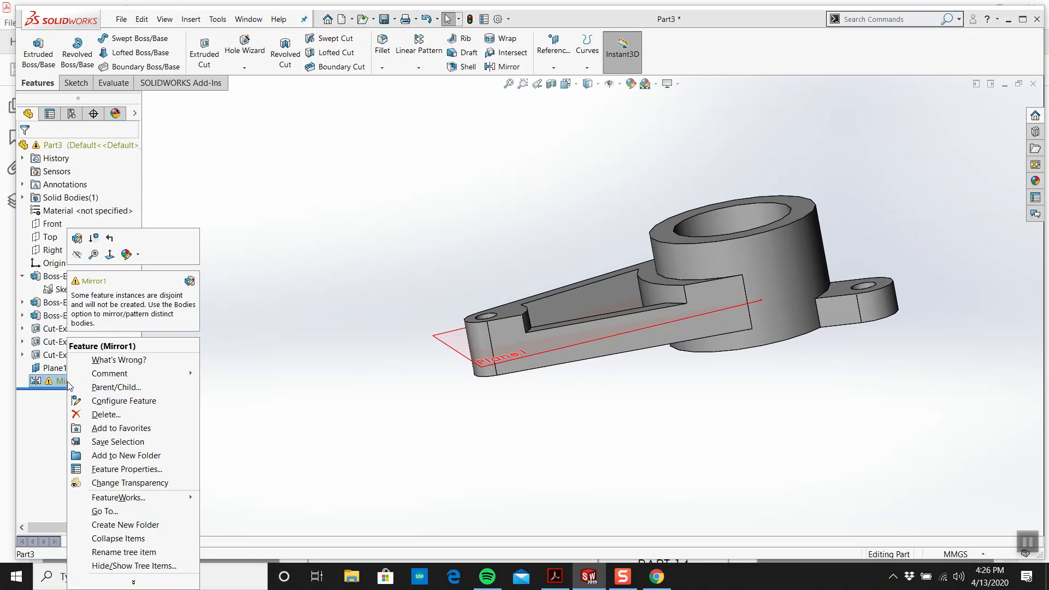
click(81, 238)
key(Escape)
right_click(77, 360)
right_click(79, 365)
click(87, 318)
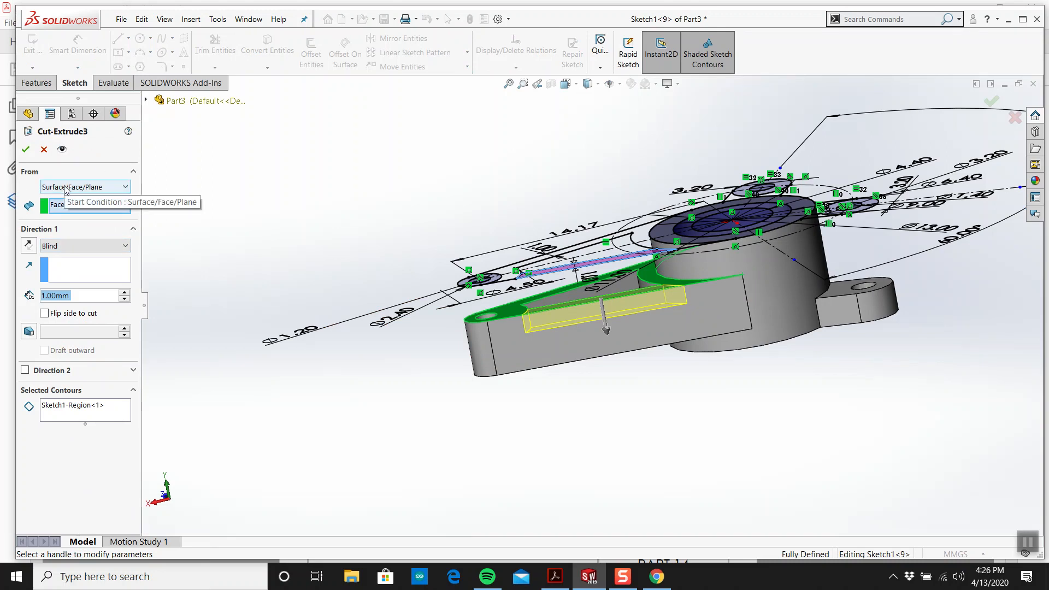
click(44, 151)
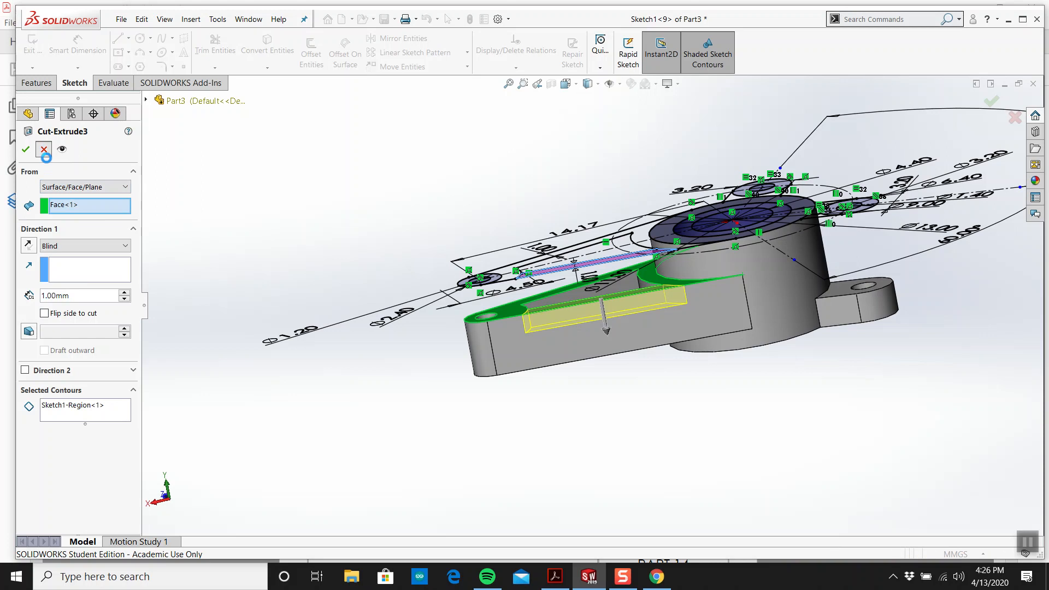
Step: Try to rebuild Mirror1 with the Geometry Pattern option enabled
right_click(60, 382)
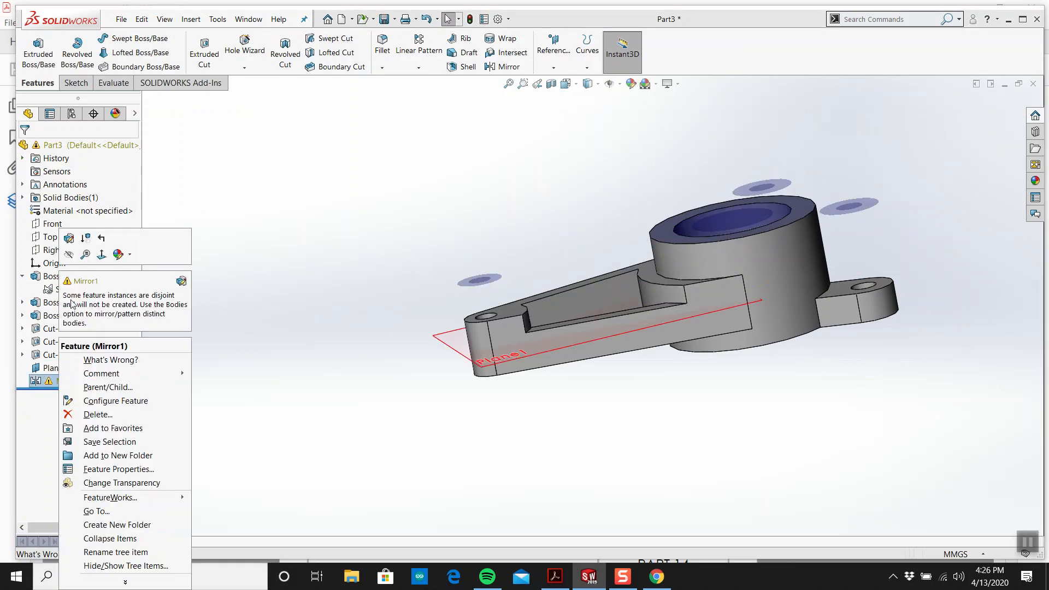
click(84, 237)
click(45, 336)
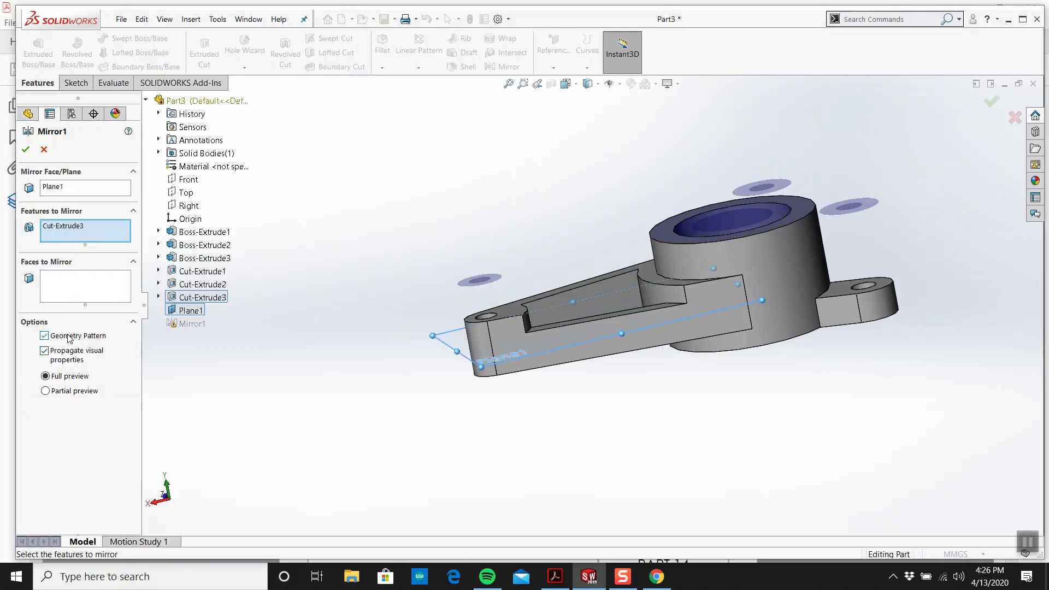
click(26, 150)
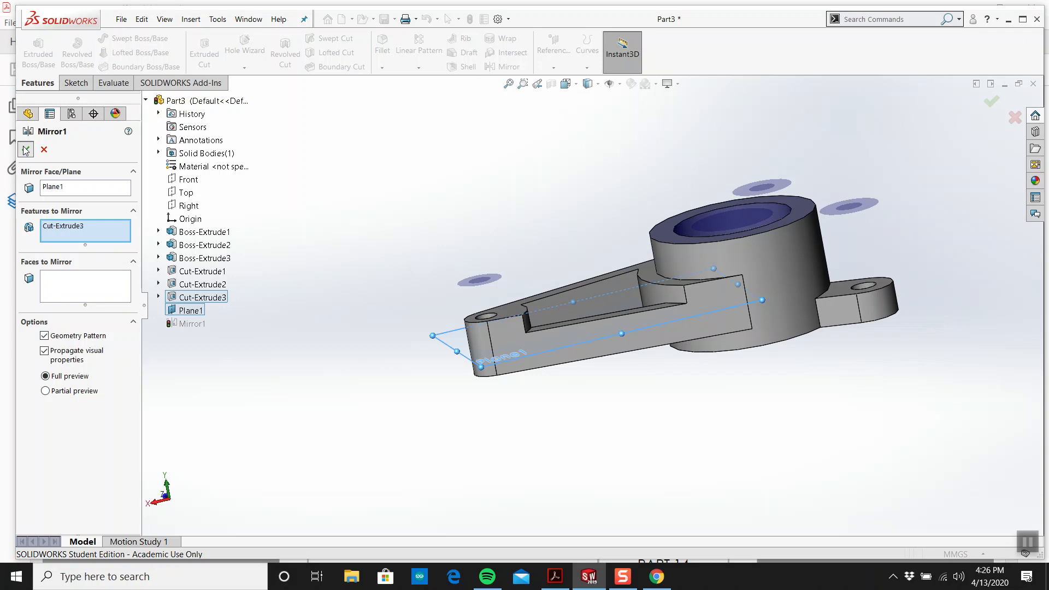
click(42, 150)
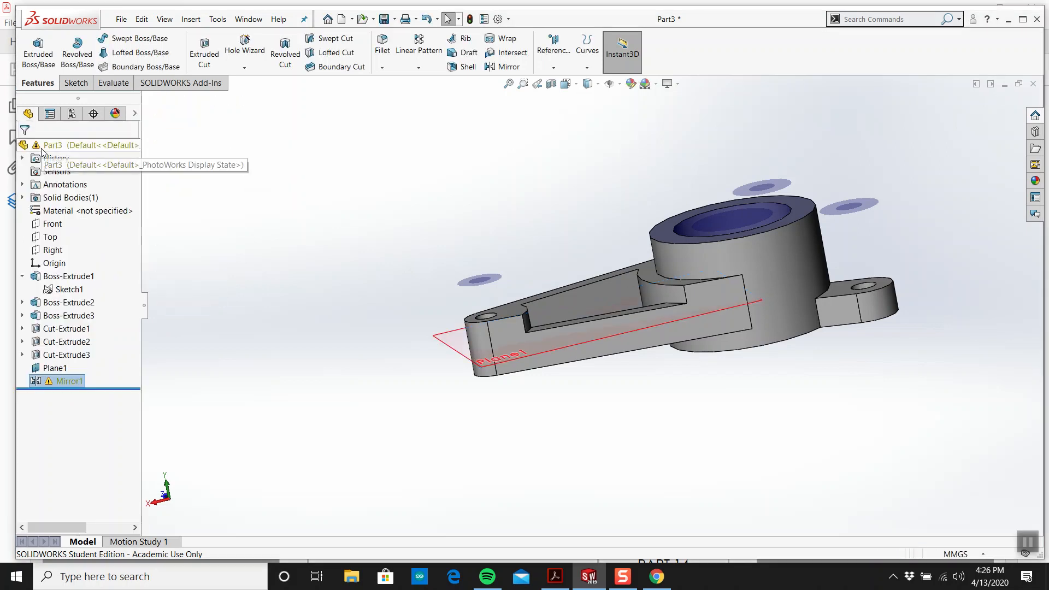
Step: Delete the Mirror1 feature from the part
right_click(66, 380)
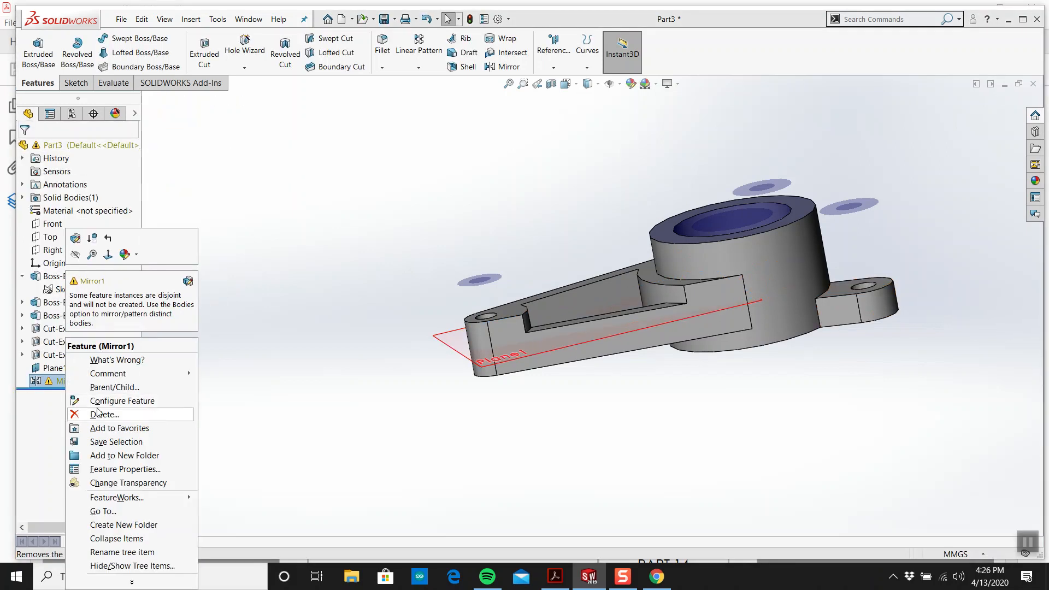
click(99, 413)
click(622, 222)
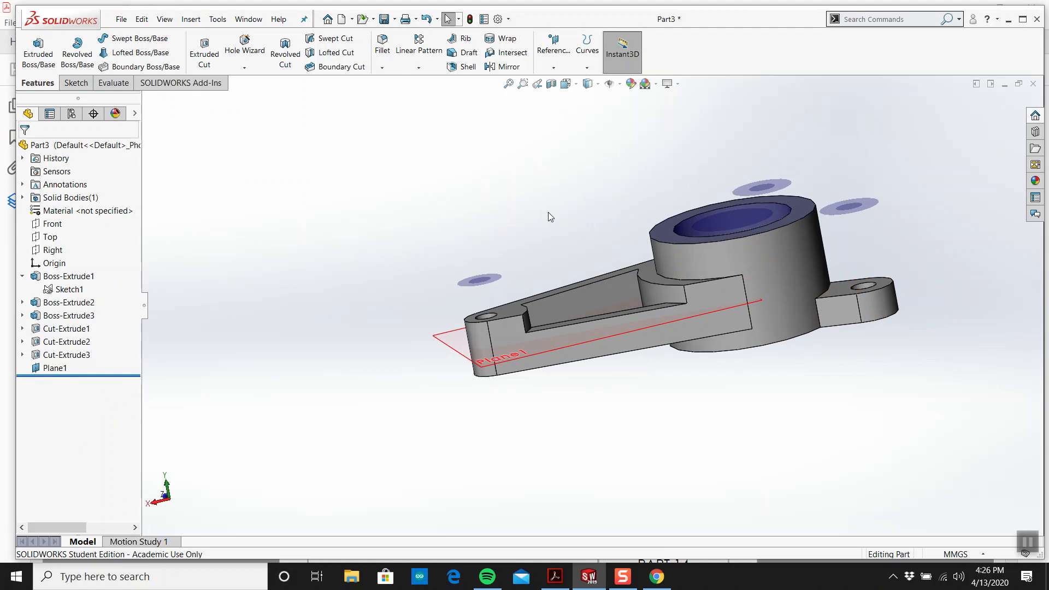
middle_drag(516, 223, 842, 214)
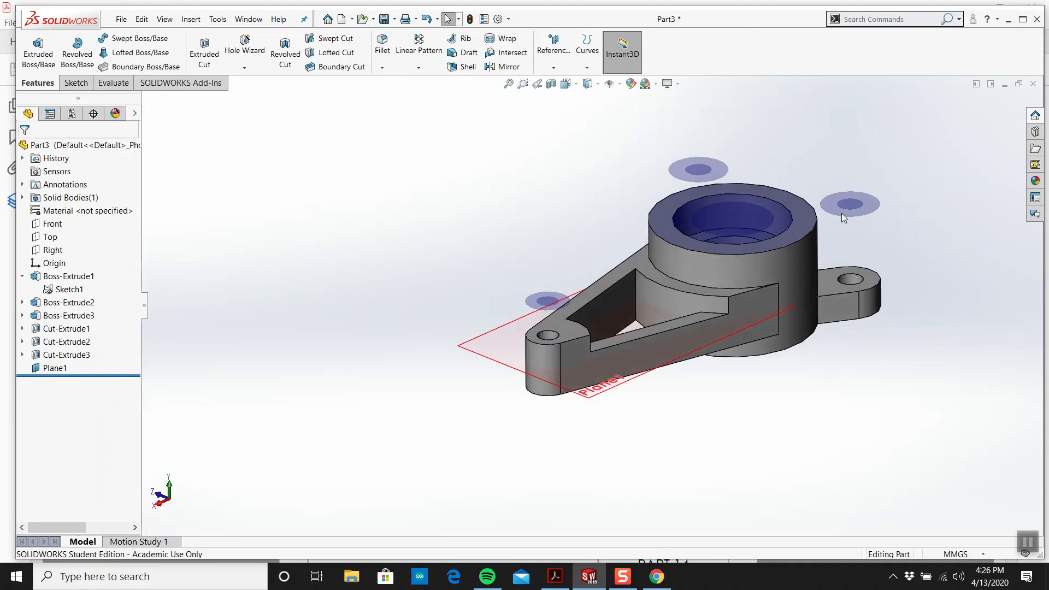
middle_drag(693, 248, 715, 291)
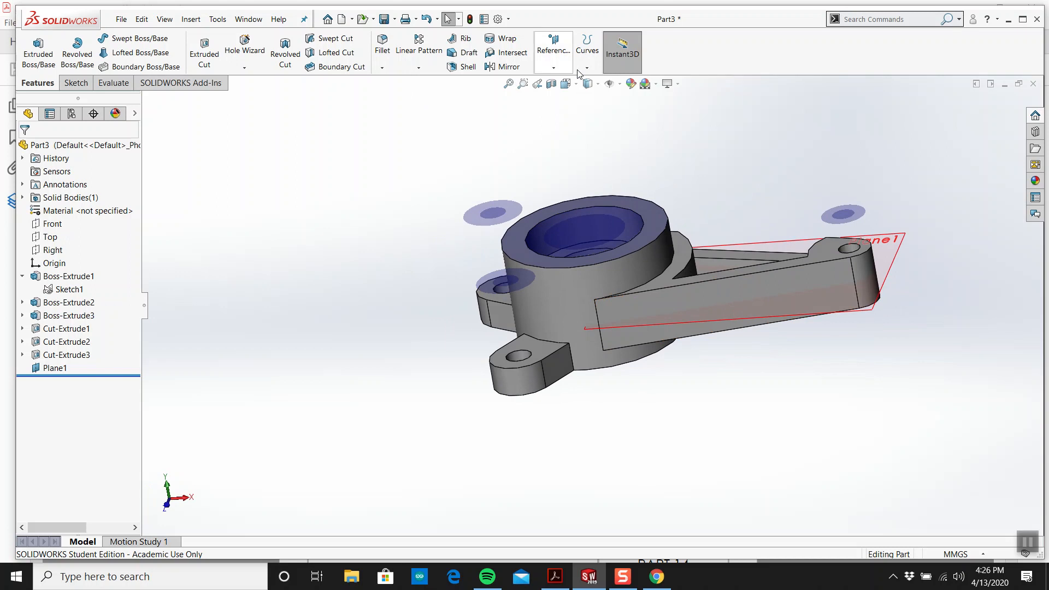
click(624, 55)
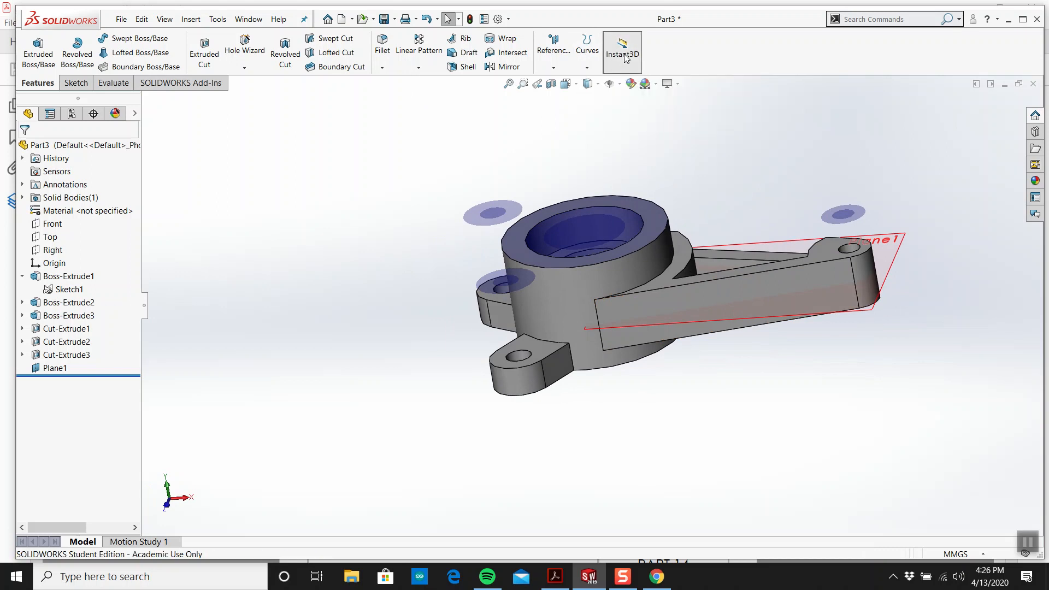
middle_drag(678, 135, 651, 196)
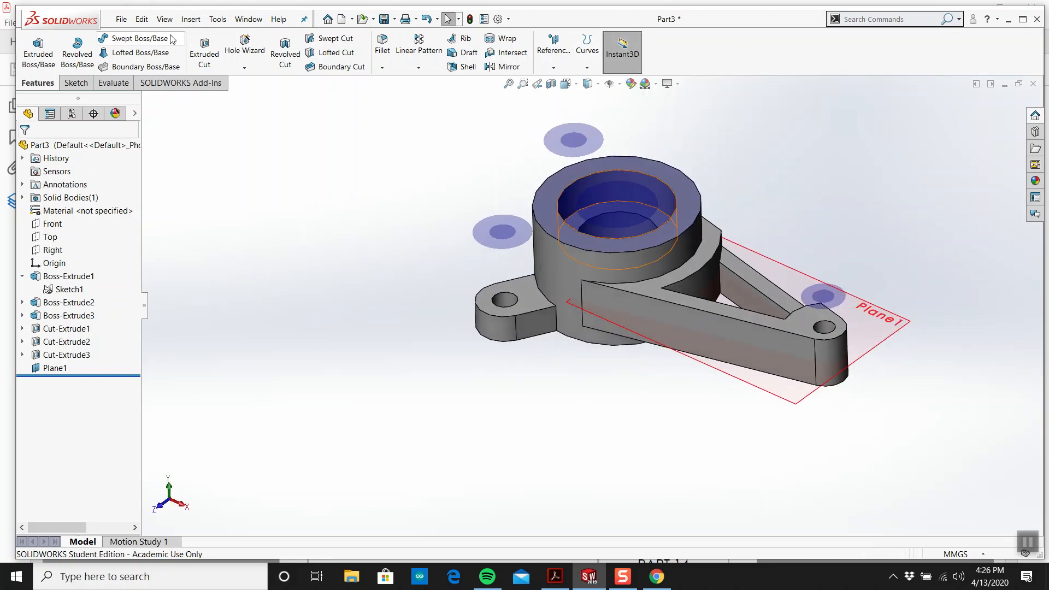
Step: Save the part to the Desktop as Part3
click(121, 21)
click(134, 155)
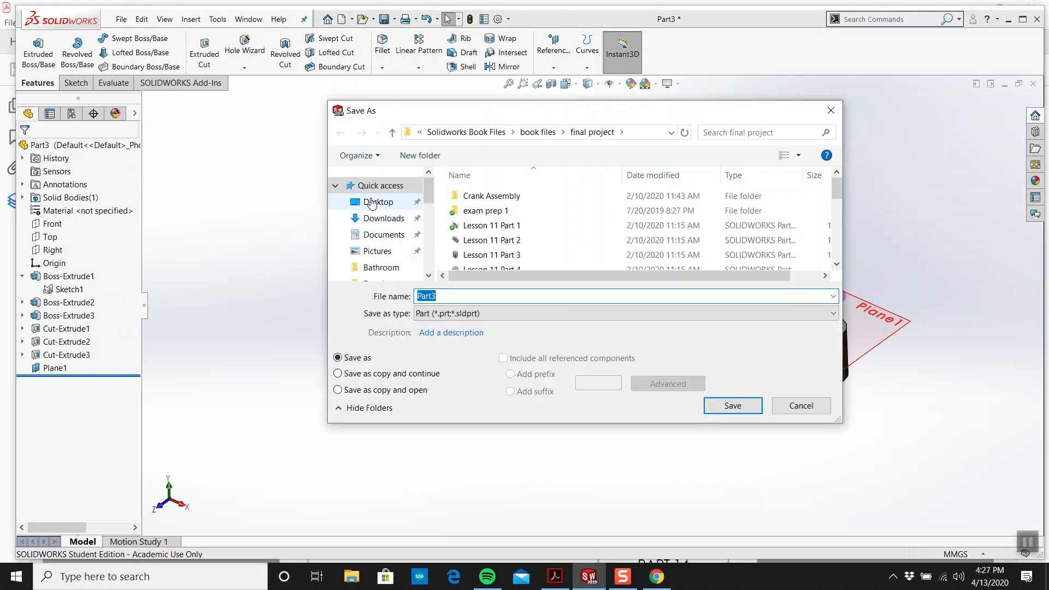
click(378, 203)
click(710, 407)
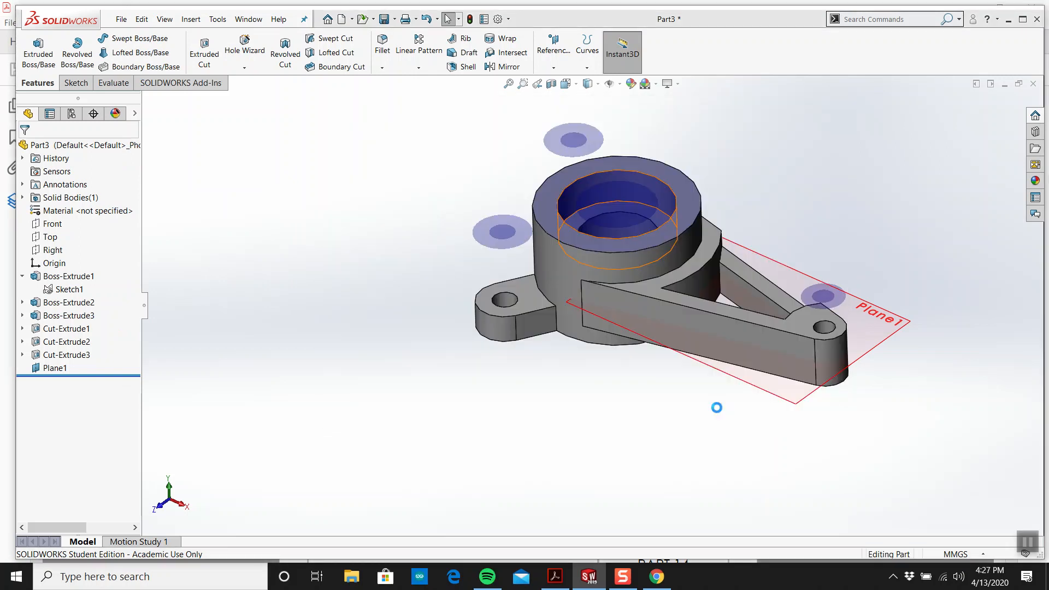
Step: Try to clear the leftover contour shading above the part by showing Sketch1 and hiding it again
middle_drag(680, 331, 708, 309)
scroll(913, 323, down, 2)
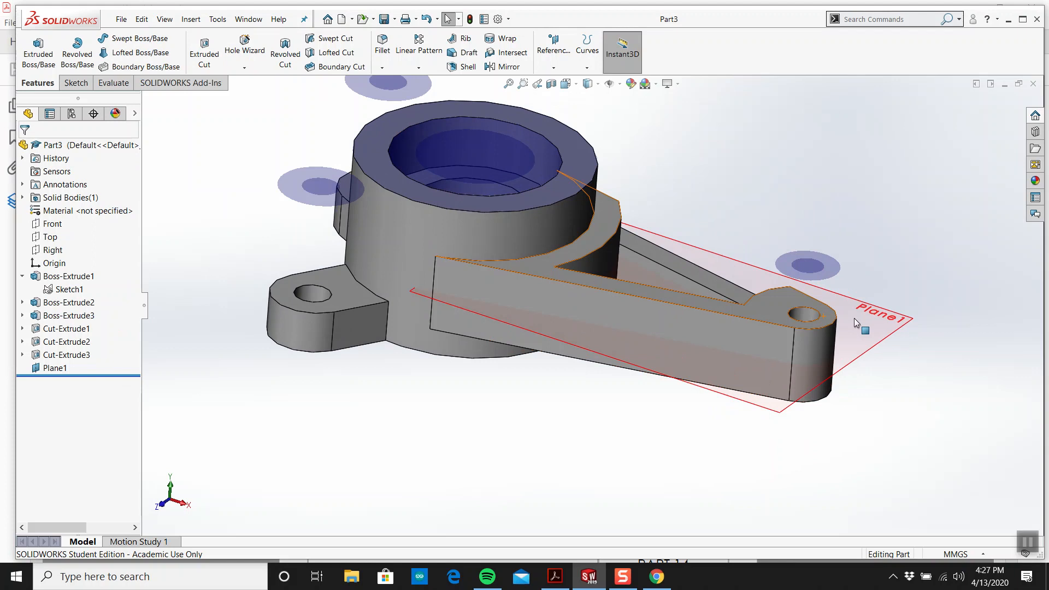
right_click(68, 290)
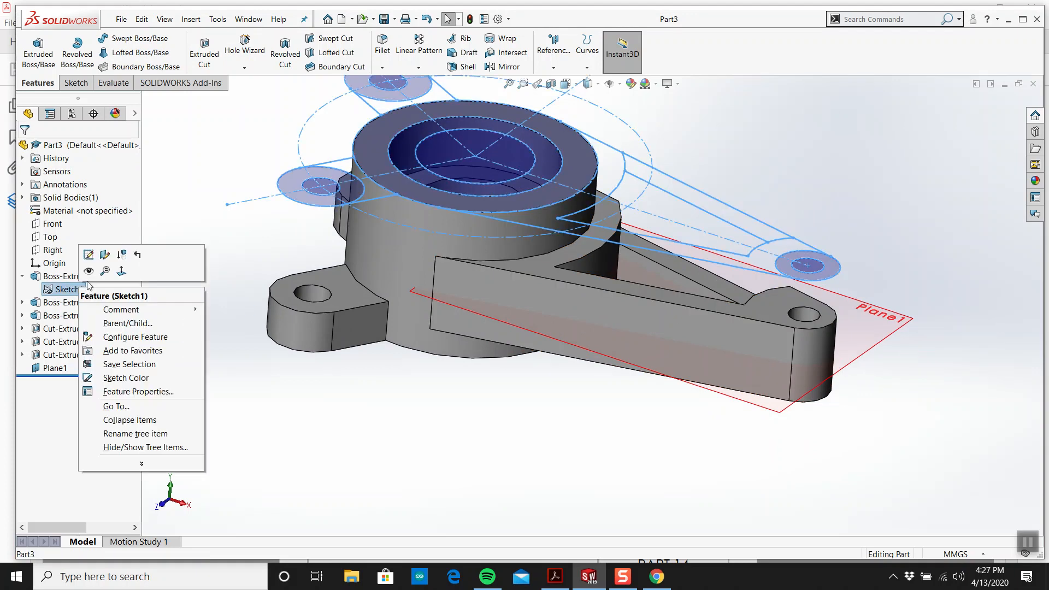
click(89, 272)
right_click(58, 289)
click(66, 273)
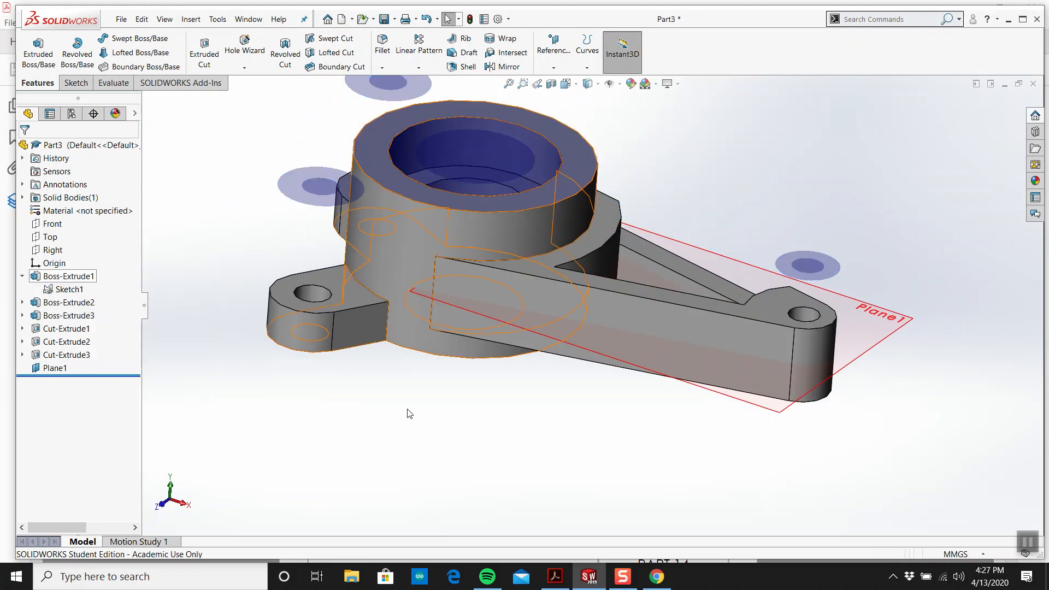
click(409, 409)
Step: Expand the extrude and cut features in the tree to examine their sketches, and inspect the arm from above and below
scroll(416, 375, up, 3)
scroll(714, 222, down, 2)
middle_drag(714, 222, 703, 260)
scroll(712, 313, down, 1)
scroll(711, 315, down, 1)
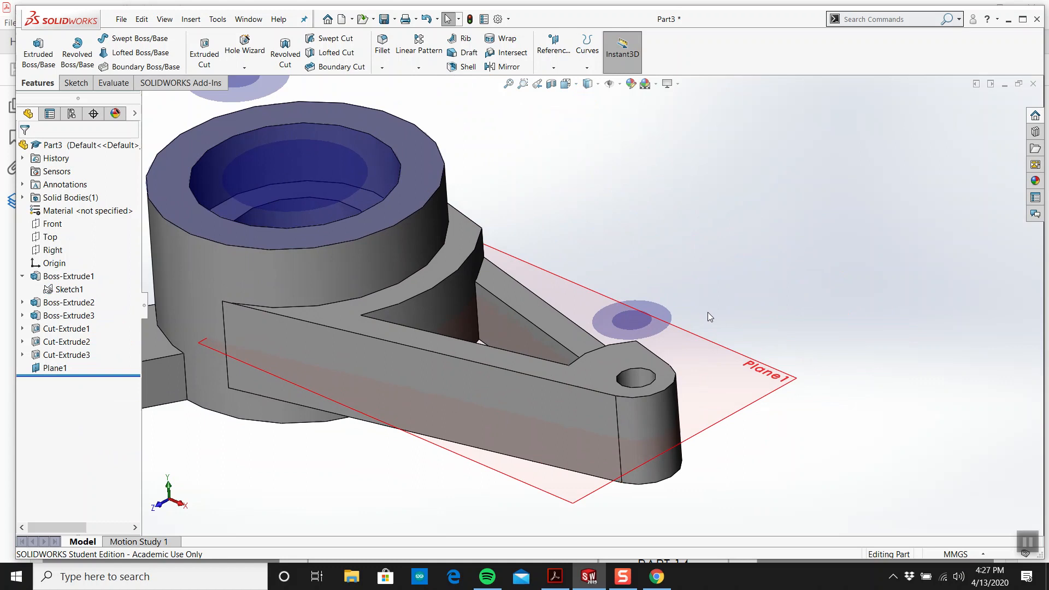
middle_drag(666, 354, 492, 328)
click(23, 355)
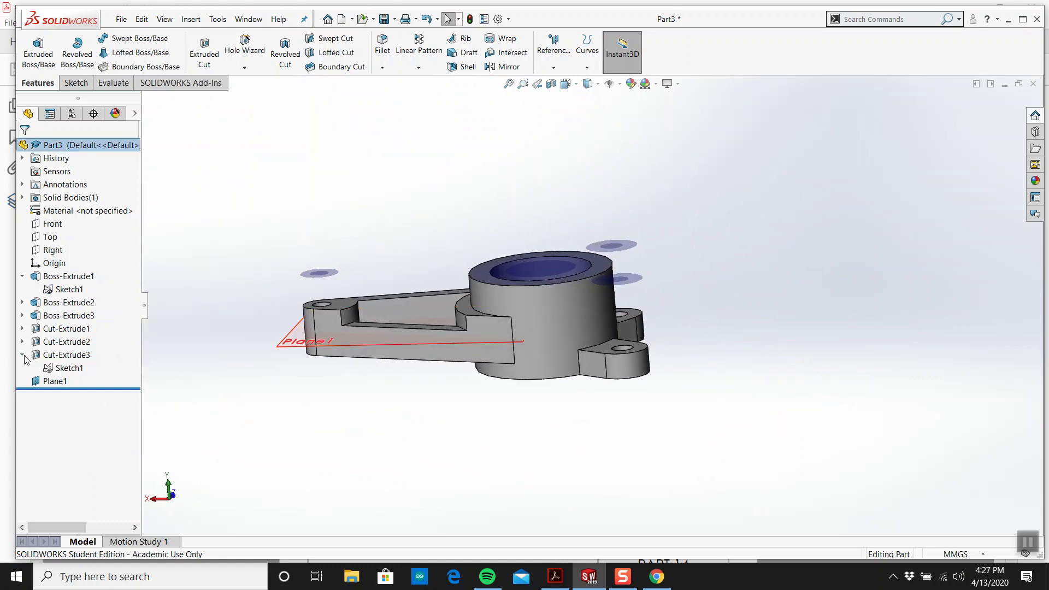
click(23, 342)
click(23, 329)
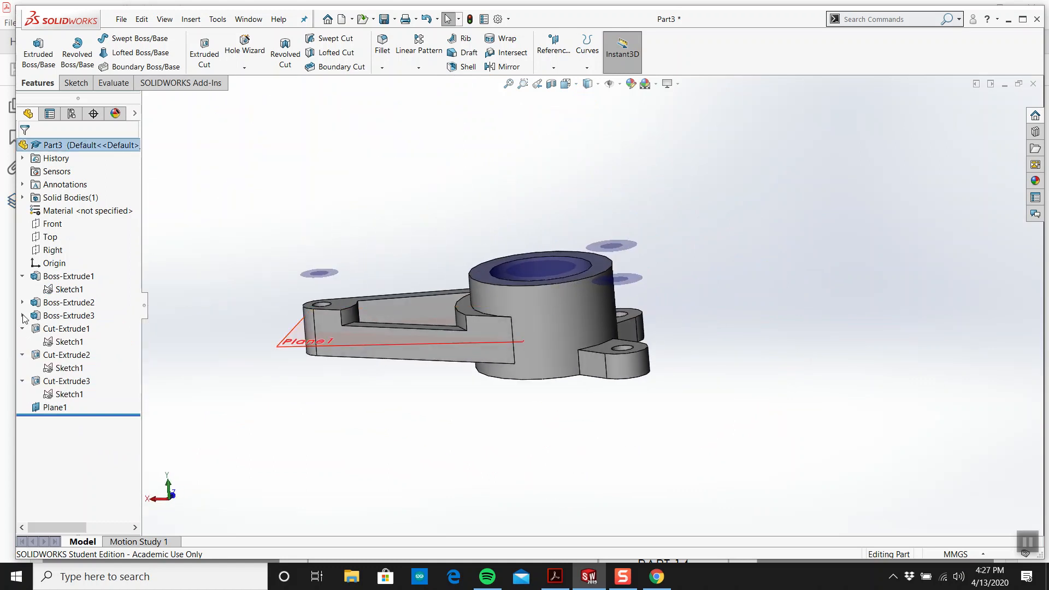
click(22, 316)
click(22, 302)
middle_drag(438, 306, 383, 262)
scroll(500, 336, up, 4)
scroll(500, 336, up, 3)
scroll(463, 314, down, 3)
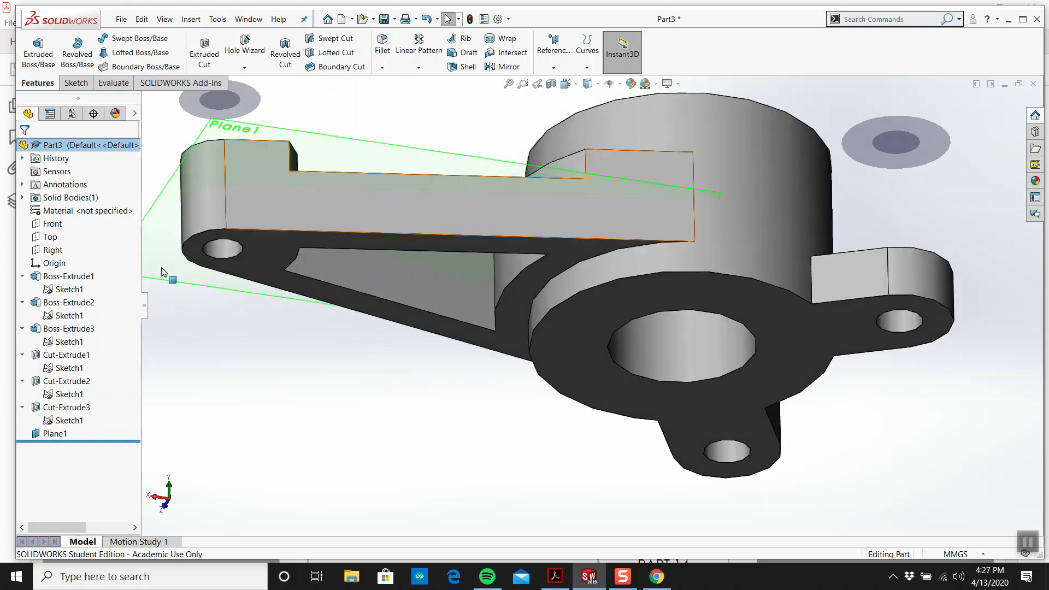
Step: Delete Plane1 from the part
right_click(49, 434)
click(90, 441)
click(611, 218)
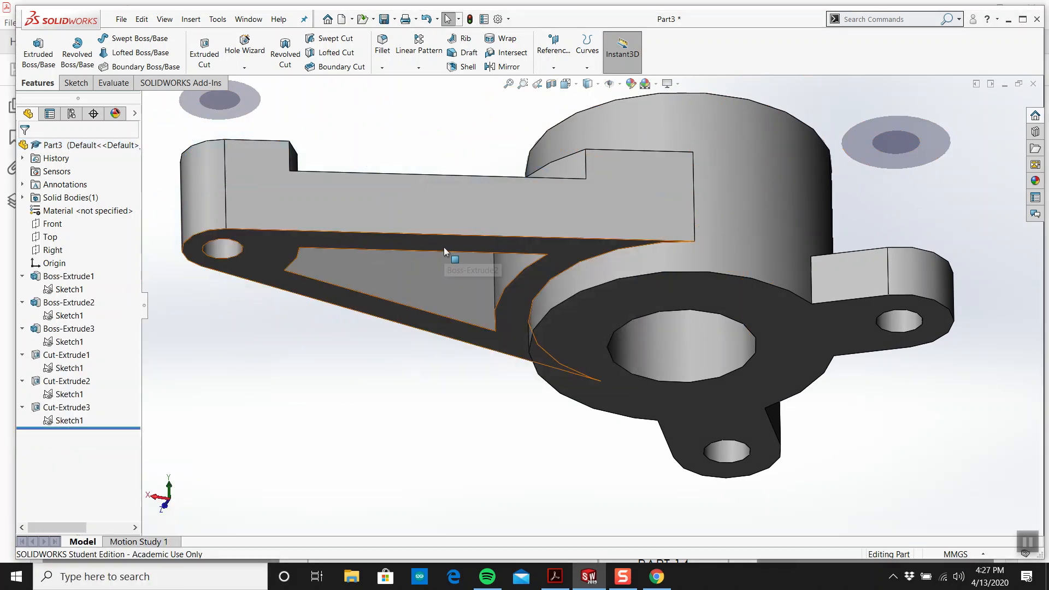
Step: Create a sketch on the arm's underside face by converting the outline of the recess floor on one arm leg
click(444, 247)
click(76, 83)
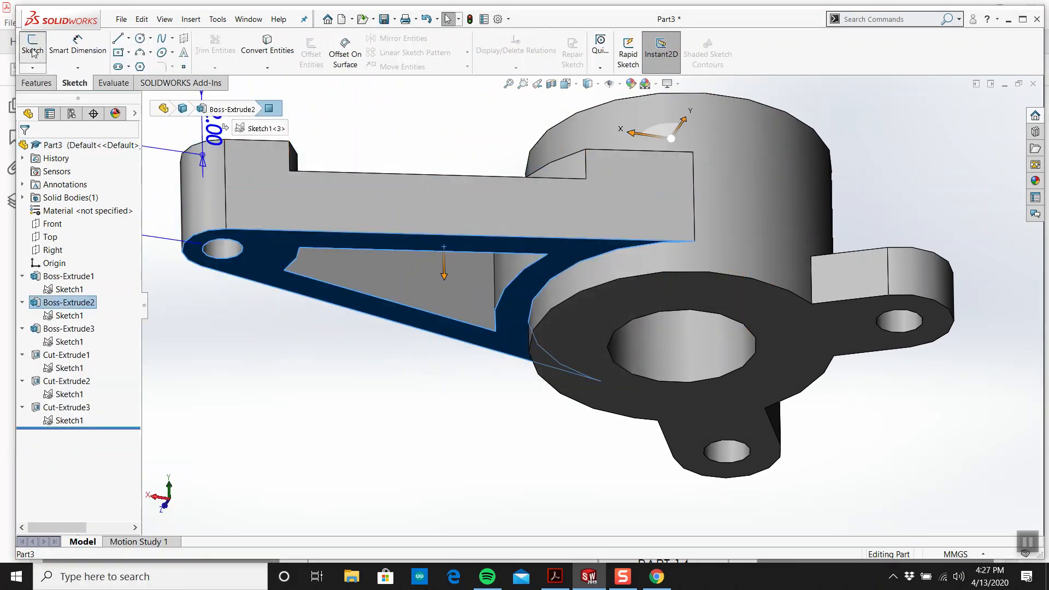
click(32, 47)
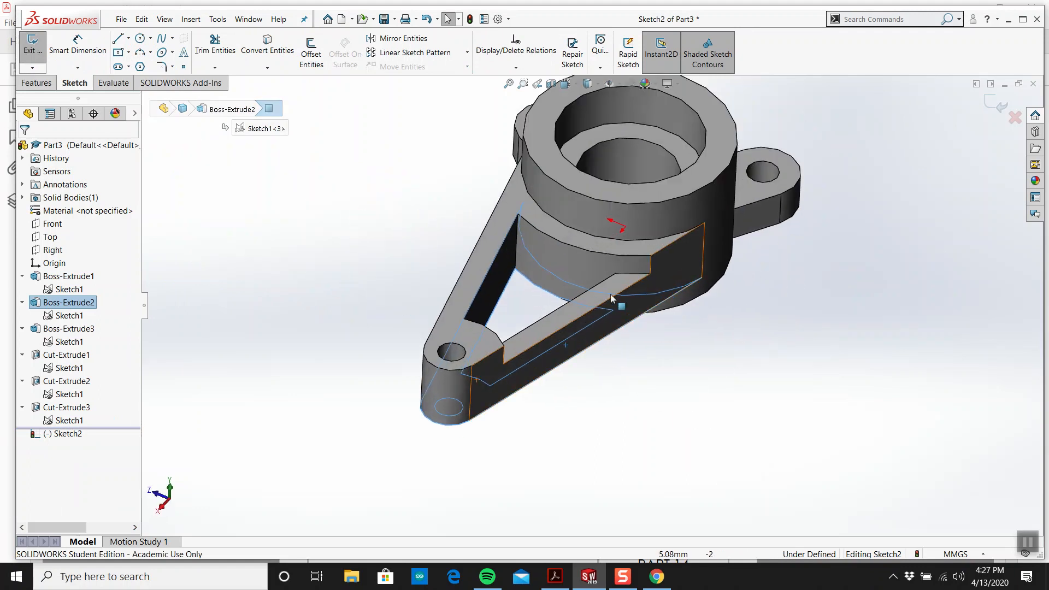
scroll(593, 298, down, 3)
click(583, 280)
click(272, 52)
mouse_move(328, 145)
middle_down()
mouse_move(453, 166)
mouse_move(490, 265)
mouse_move(918, 144)
middle_up()
click(992, 104)
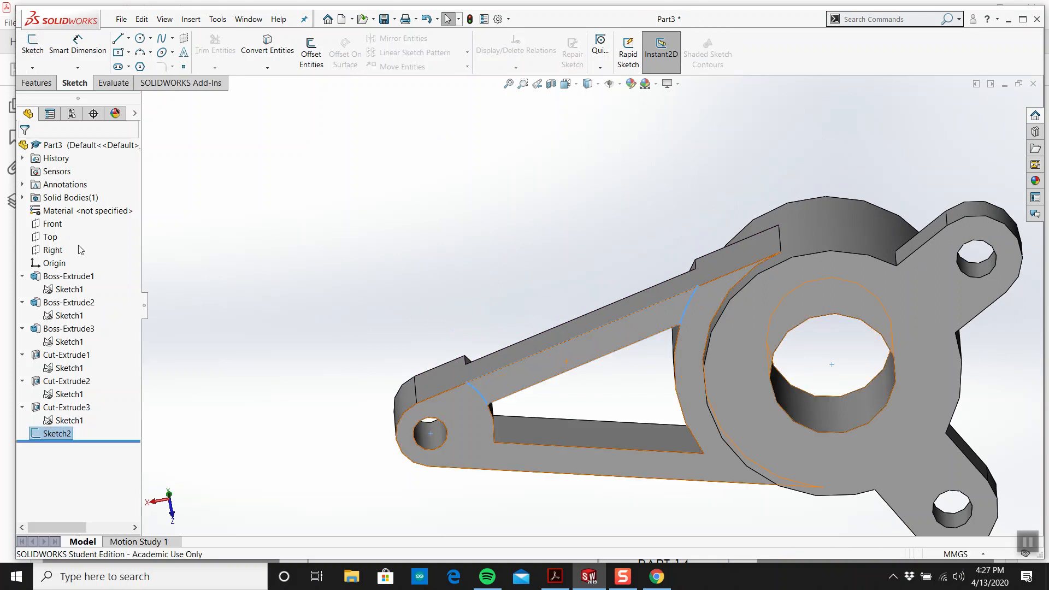
Step: Cut the converted recess outline 1 mm deep into the arm's underside with a Blind Extruded Cut
click(36, 83)
click(199, 50)
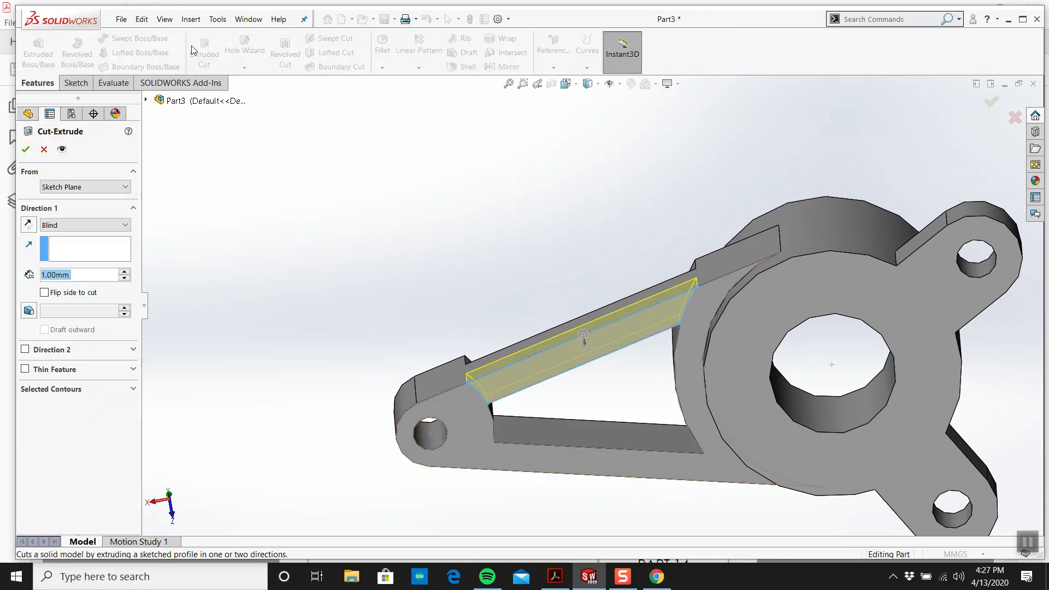
click(25, 150)
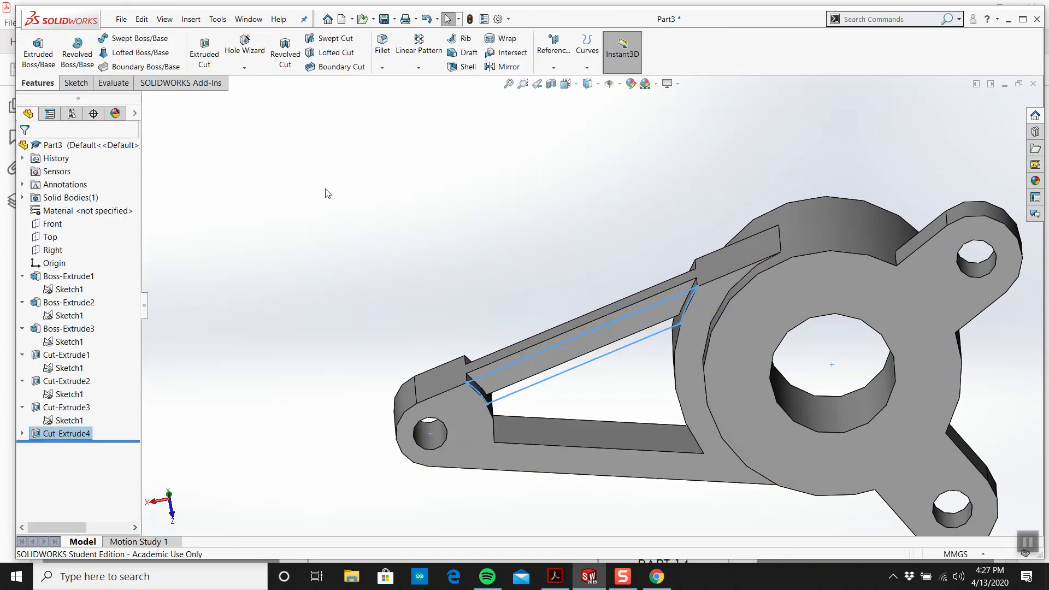
middle_drag(356, 194, 460, 309)
scroll(457, 296, up, 3)
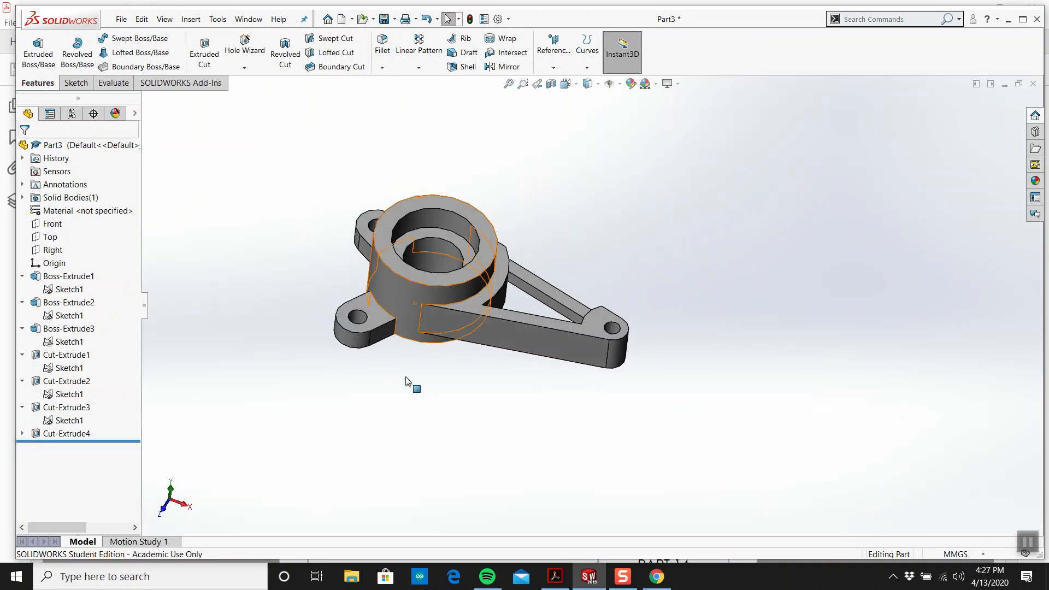
Step: Check the Part 14 drawing in Acrobat, return to SOLIDWORKS, and shrink the Front plane's display boundary around the part
click(553, 578)
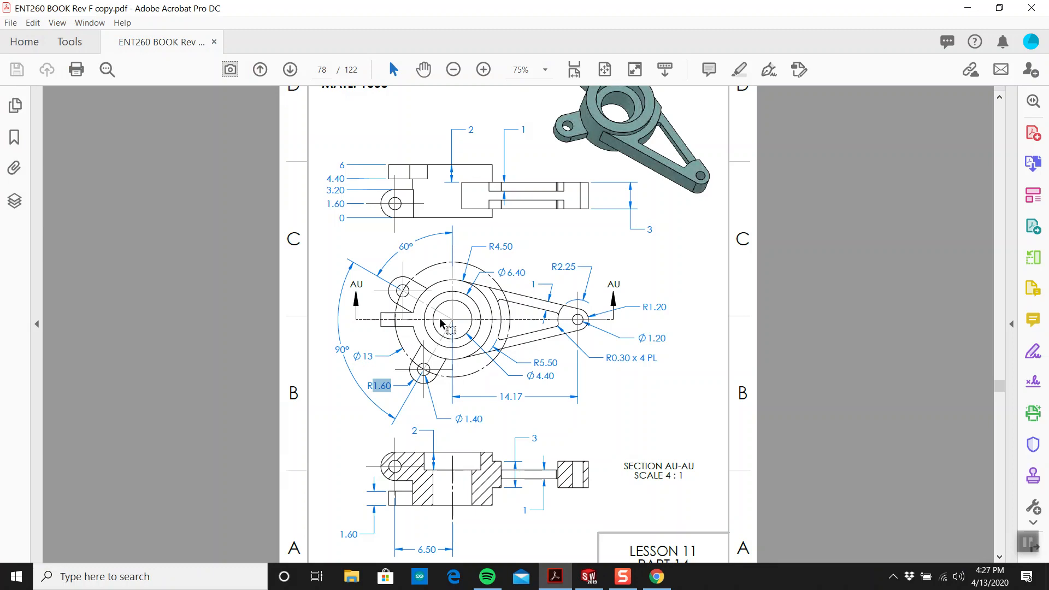
scroll(523, 404, up, 2)
scroll(522, 403, down, 2)
scroll(406, 317, up, 3)
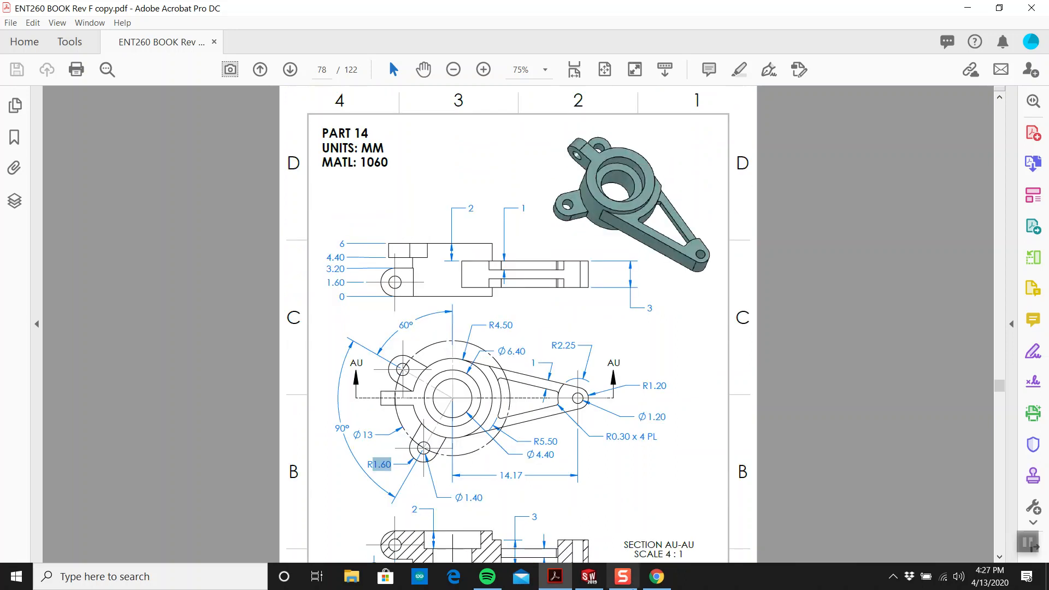
click(588, 577)
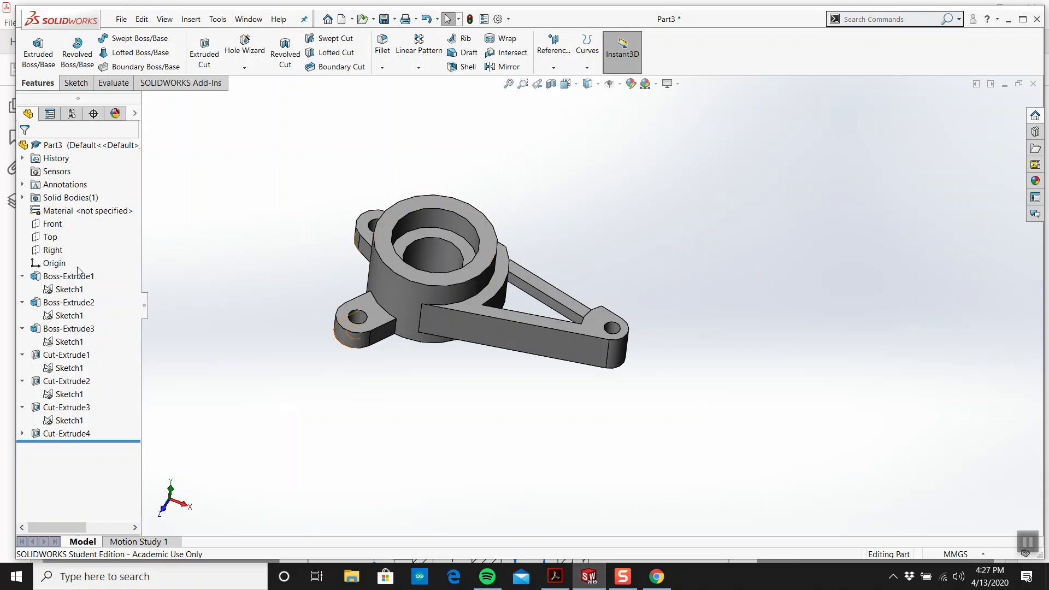
click(48, 236)
scroll(372, 277, up, 5)
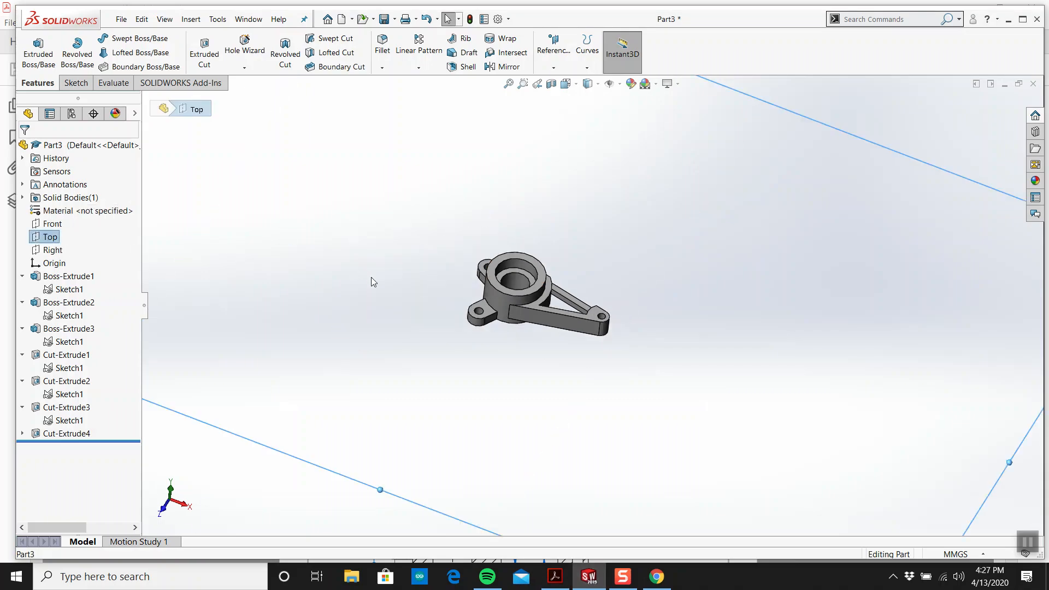
middle_drag(474, 286, 409, 274)
click(53, 224)
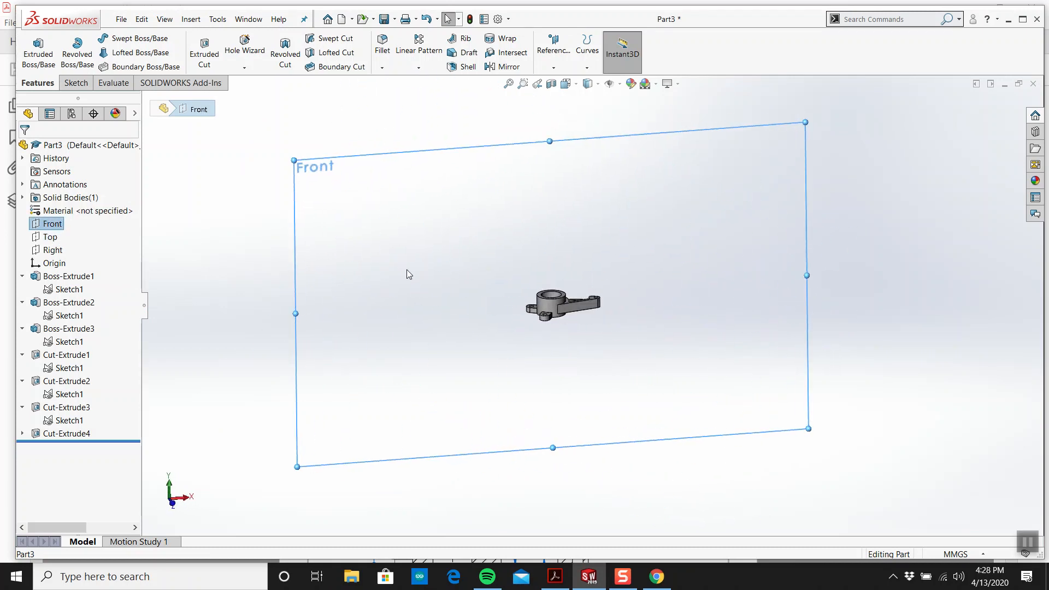
drag(293, 158, 485, 277)
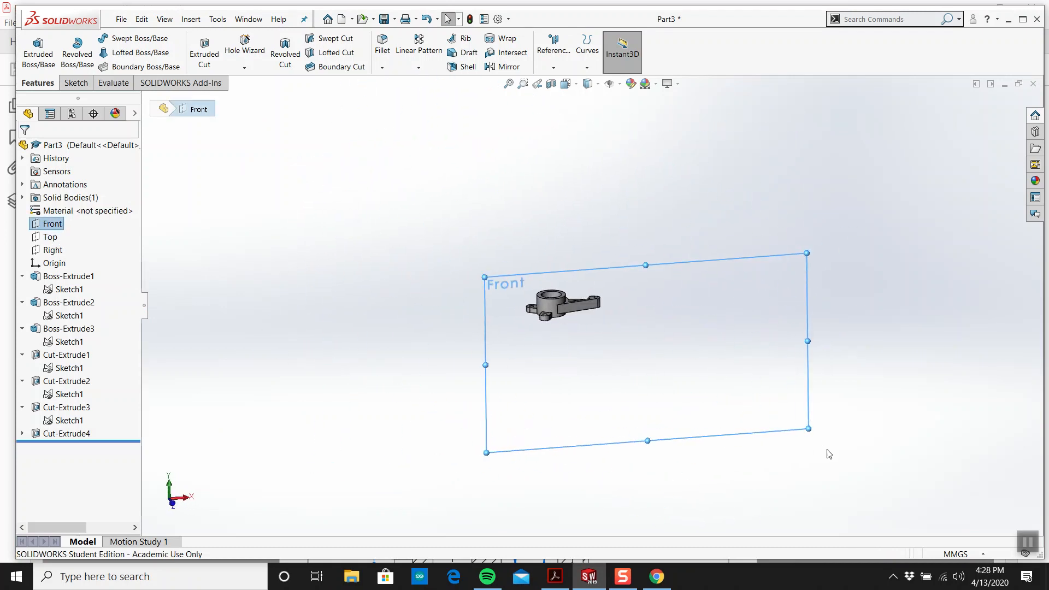
drag(809, 430, 615, 327)
middle_drag(585, 326, 473, 192)
scroll(586, 332, down, 5)
scroll(513, 236, up, 4)
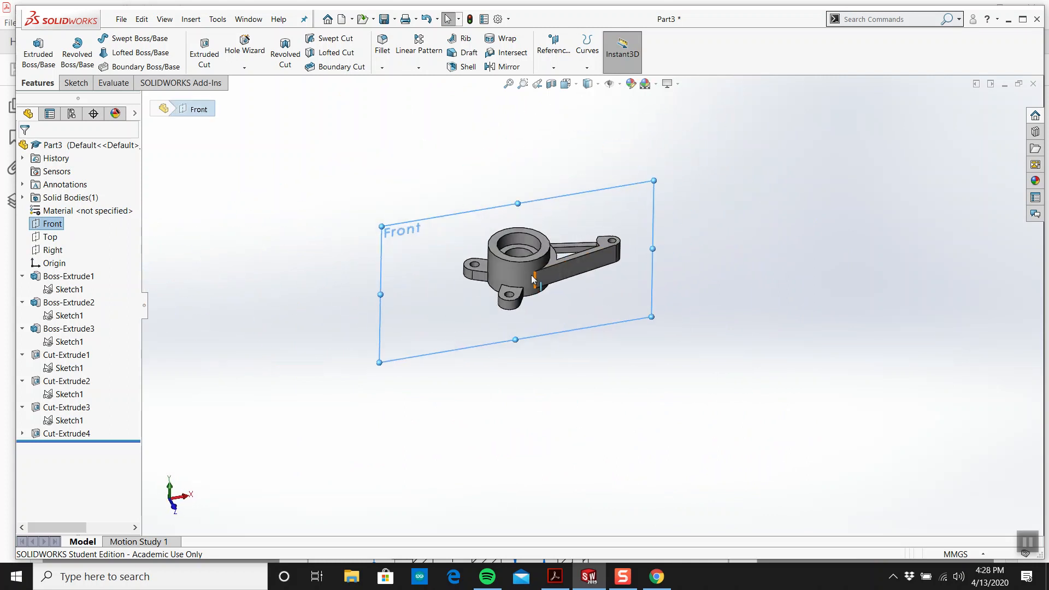
scroll(519, 274, down, 6)
middle_drag(519, 273, 506, 251)
scroll(506, 251, up, 3)
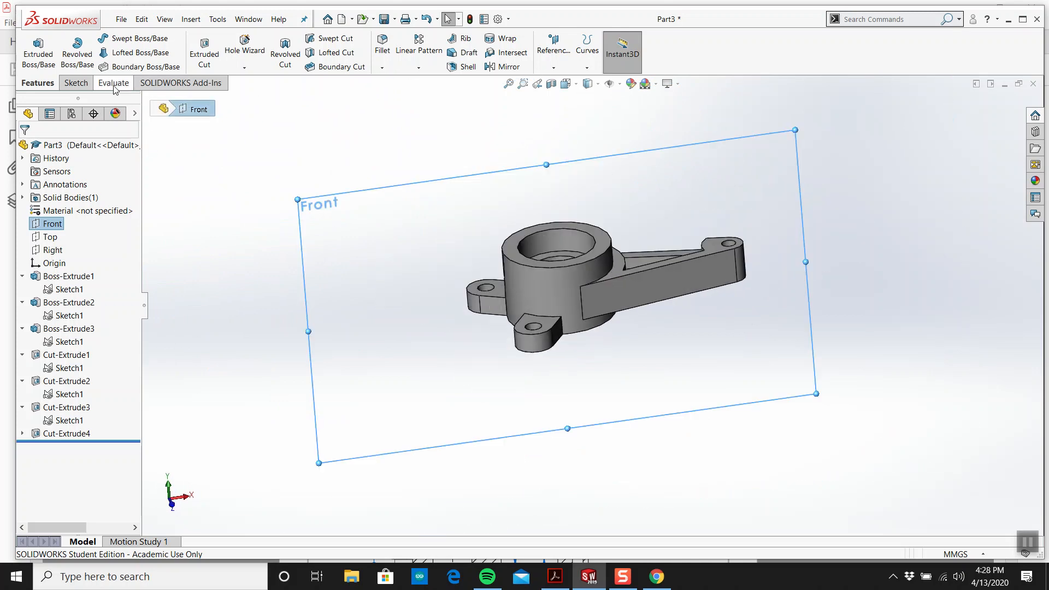
Step: Start a sketch on the Front plane and orient the model to the Front view
click(76, 82)
click(33, 46)
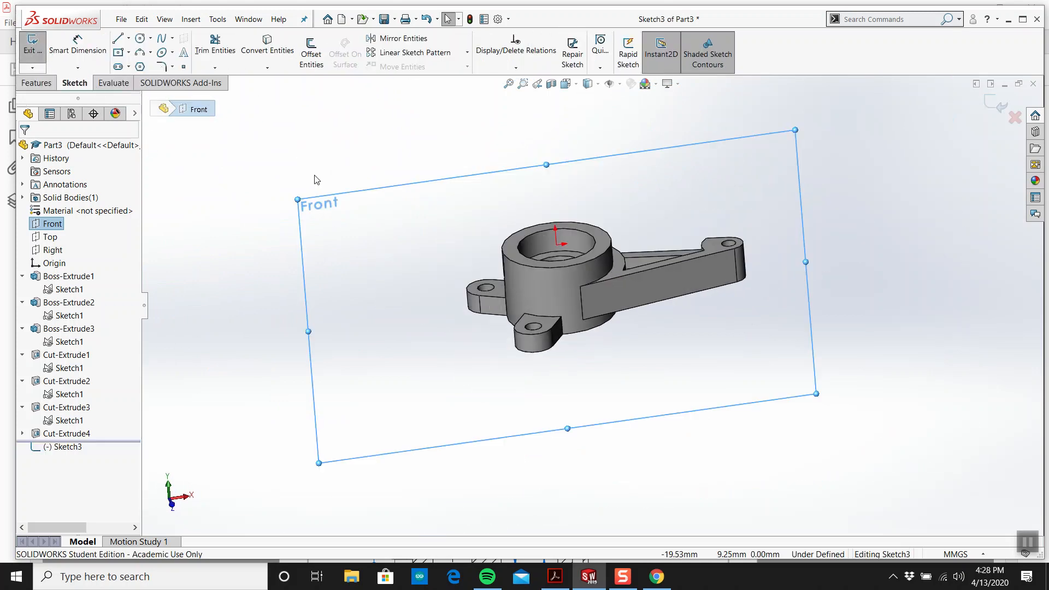
key(space)
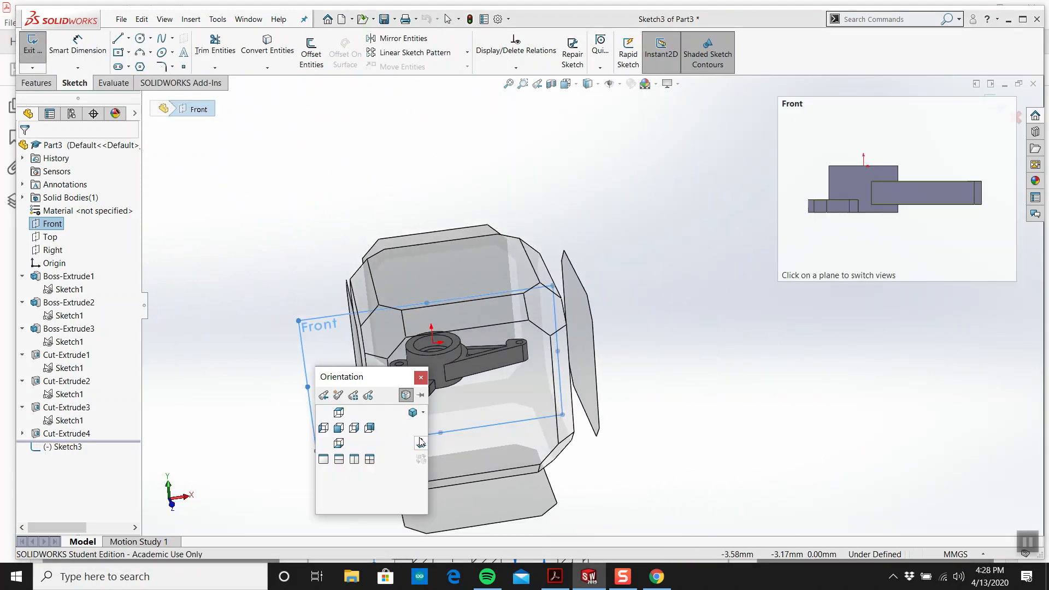
click(485, 324)
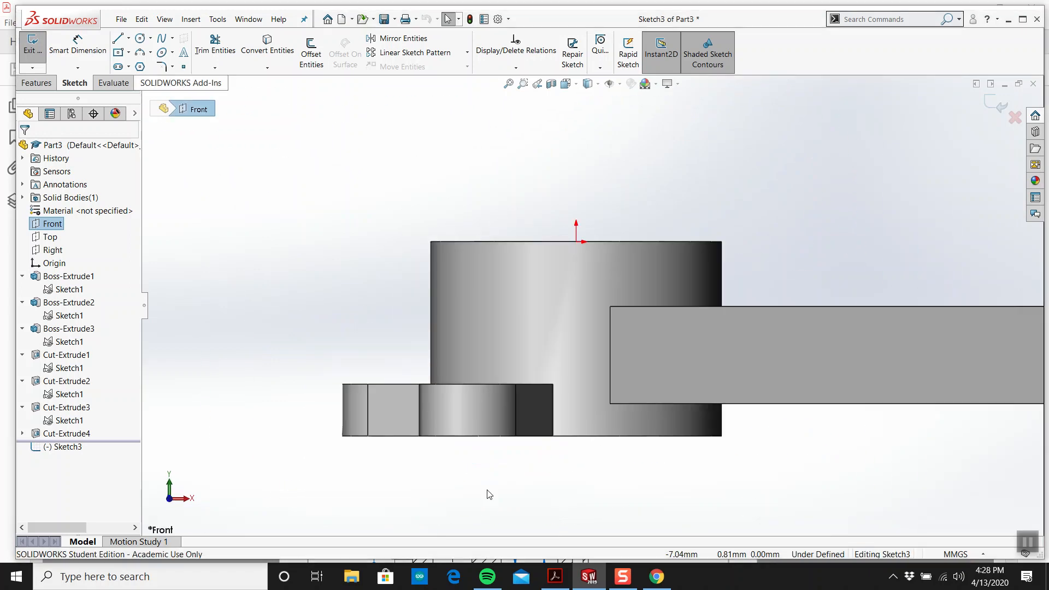
Step: Check the lug in the PDF drawing and sketch two concentric circles beside the cylinder, the outer about 2.14 mm in diameter
click(562, 581)
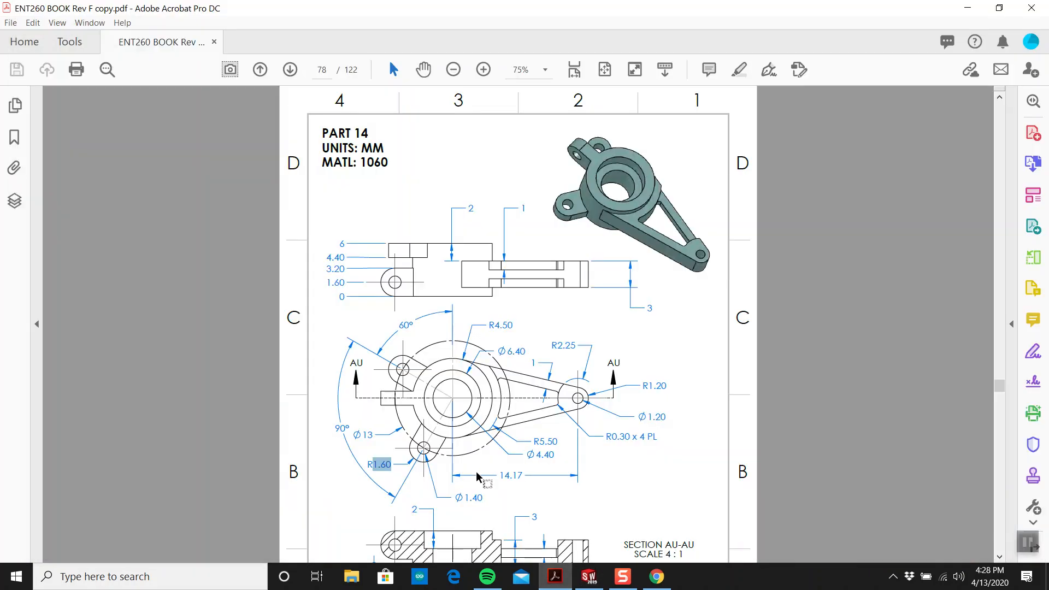
scroll(392, 461, down, 3)
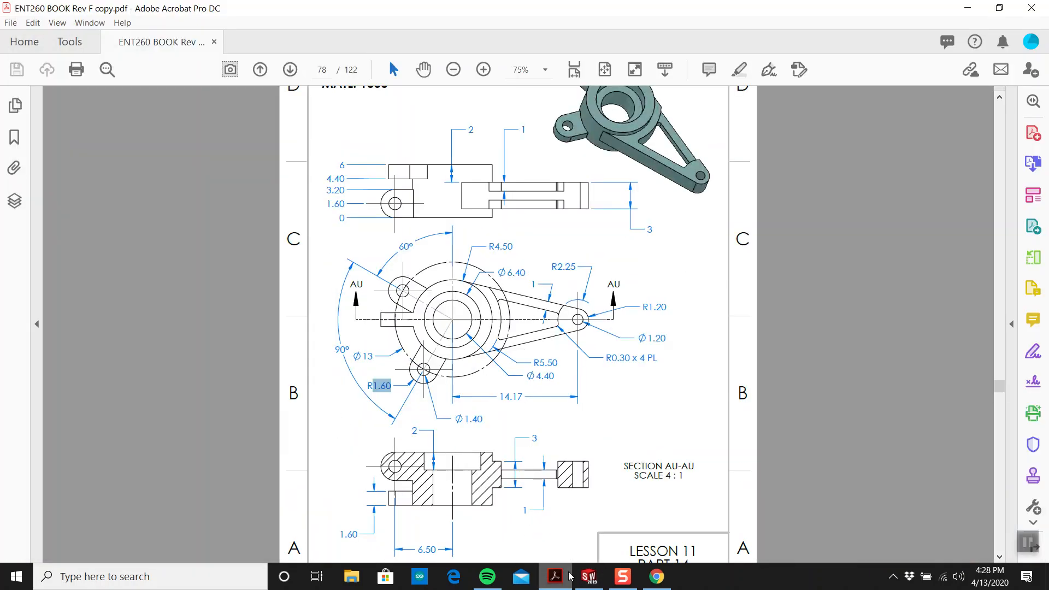
click(590, 577)
click(140, 38)
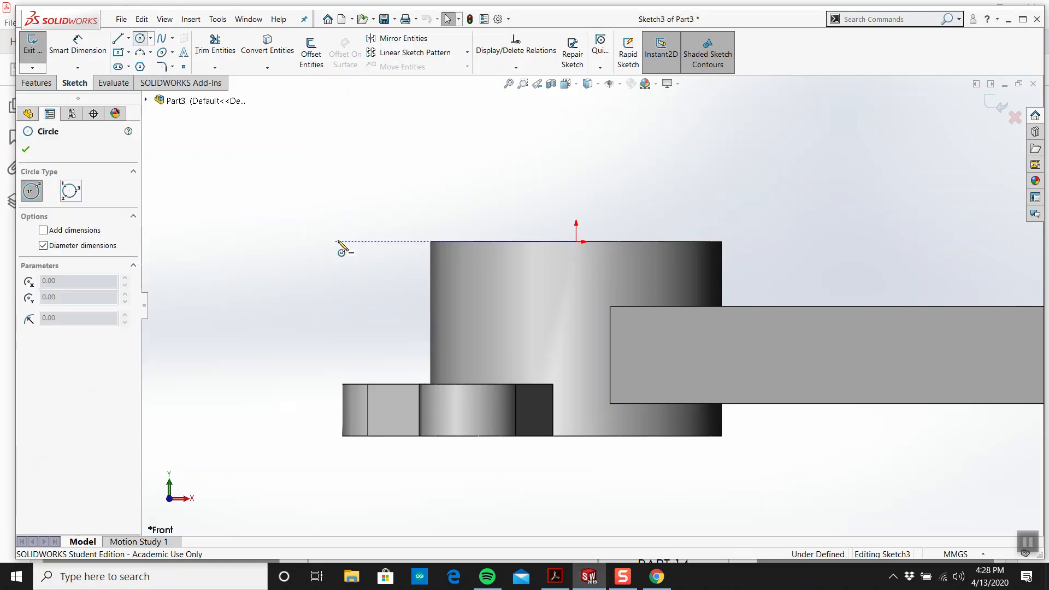
click(338, 274)
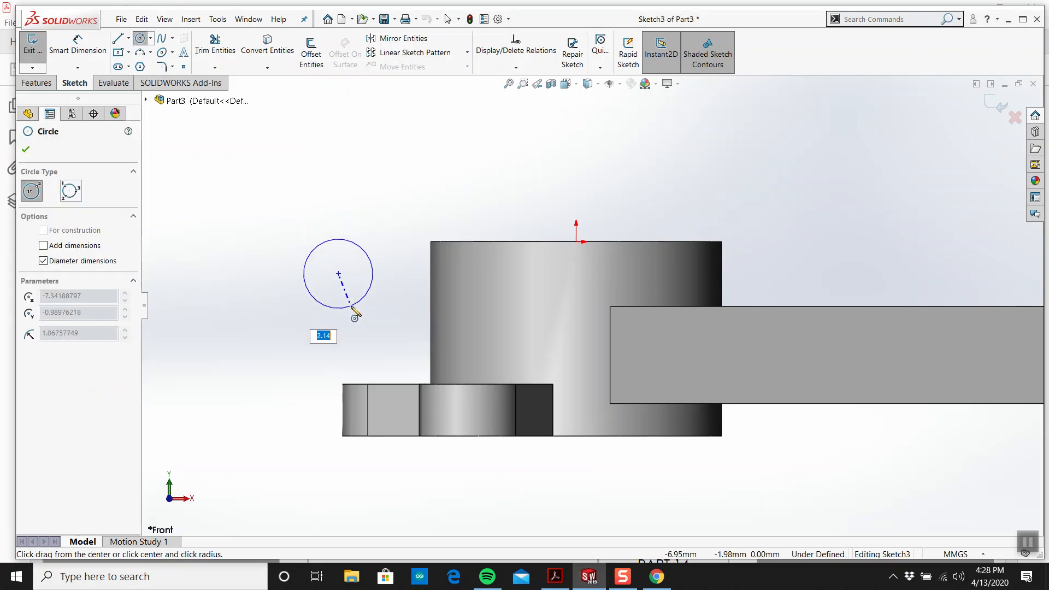
click(351, 306)
click(339, 273)
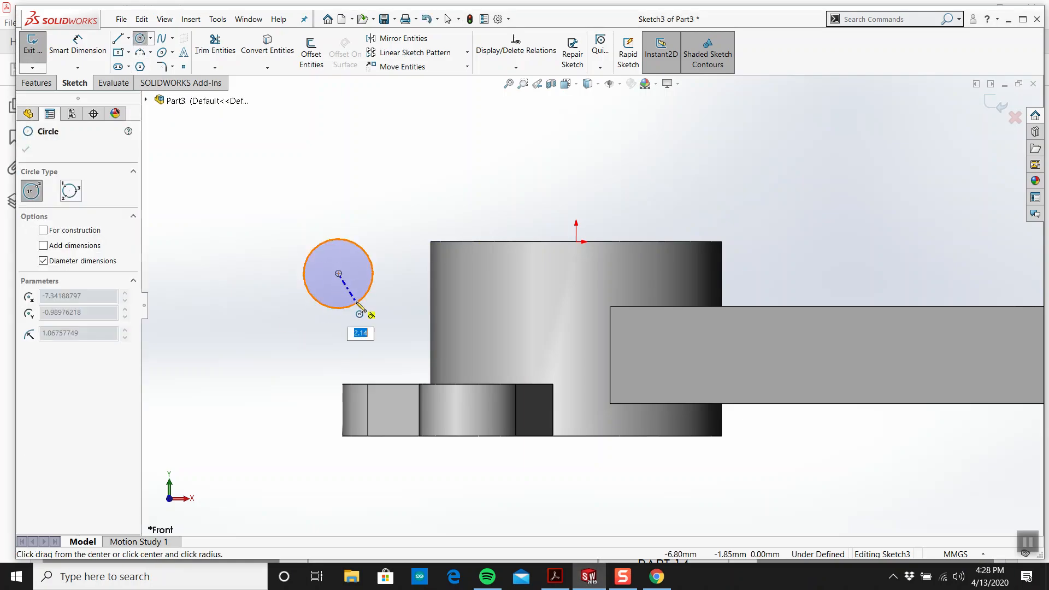
click(343, 275)
key(Escape)
scroll(342, 272, down, 1)
scroll(342, 272, down, 2)
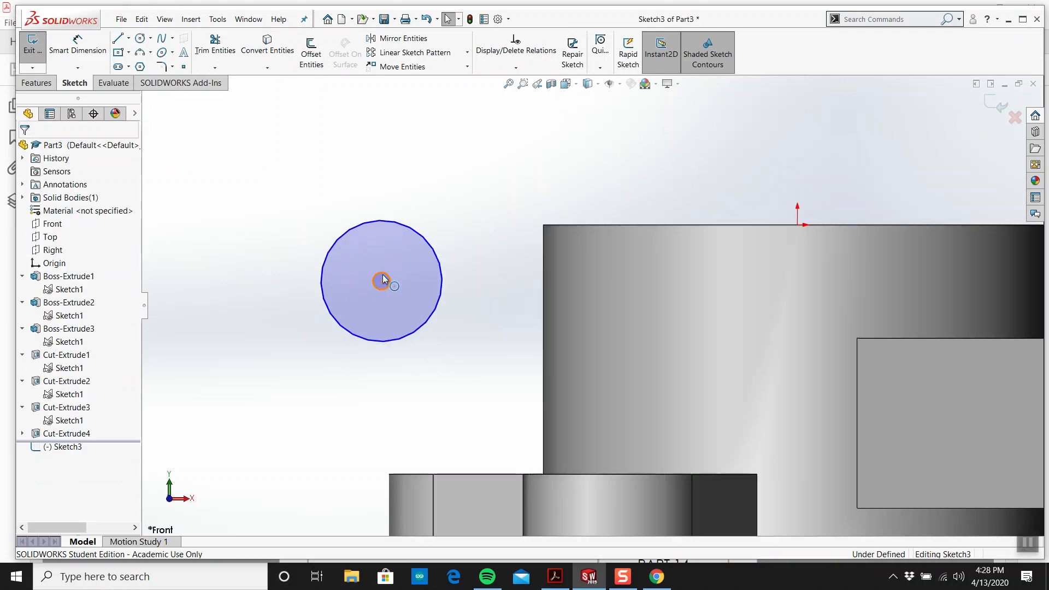
drag(382, 274, 376, 242)
Step: Check the lug sizes in the PDF drawing and dimension the outer circle to 3.2 mm and the inner circle to 1.6 mm diameter
click(556, 577)
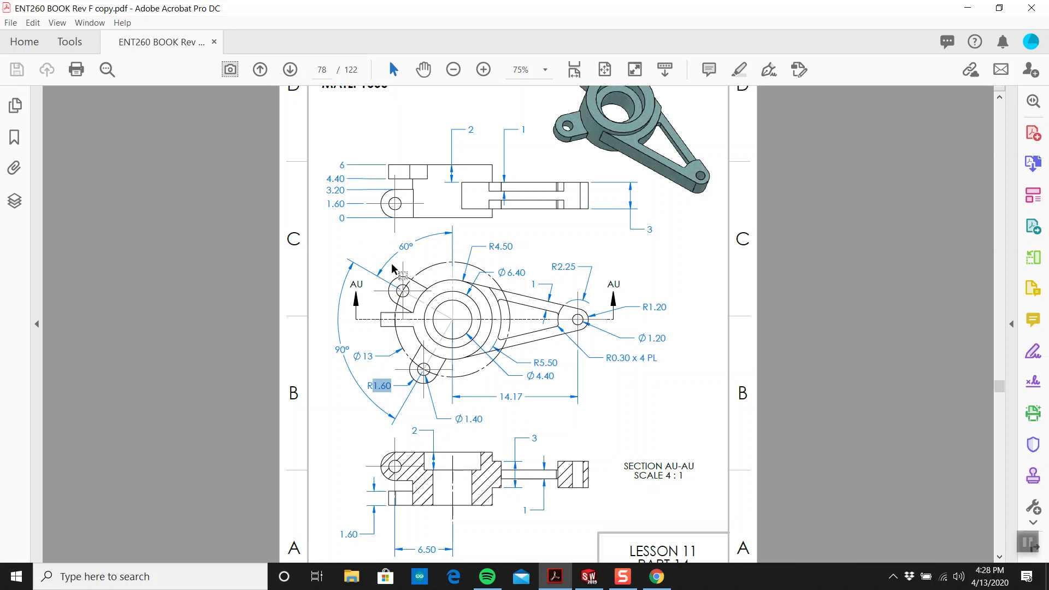
scroll(483, 411, down, 2)
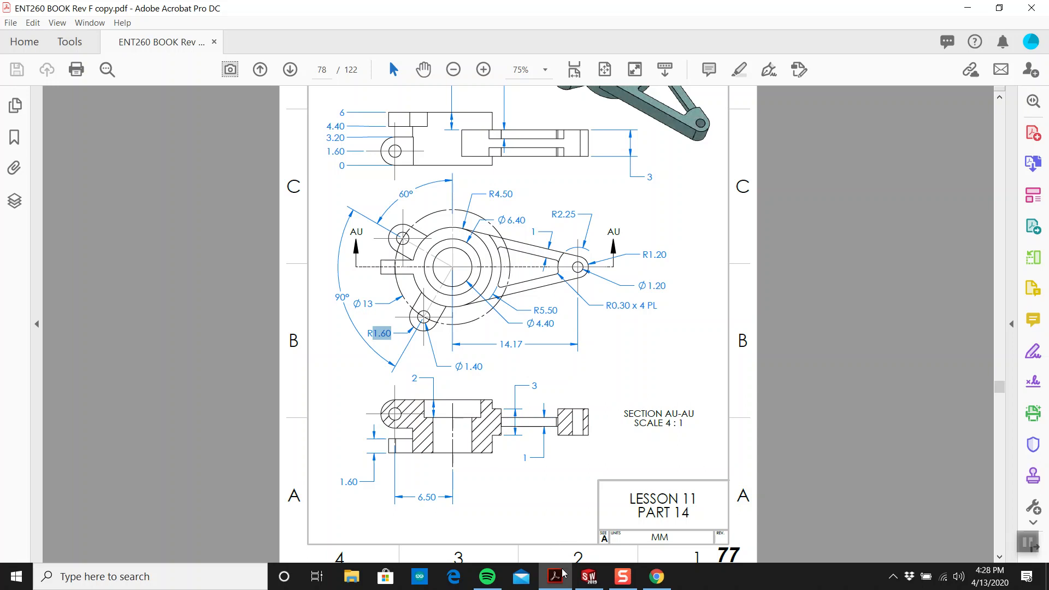
click(589, 577)
click(78, 44)
click(382, 222)
click(257, 162)
text(3.2)
key(Return)
click(407, 255)
click(229, 216)
text(1.6)
key(Return)
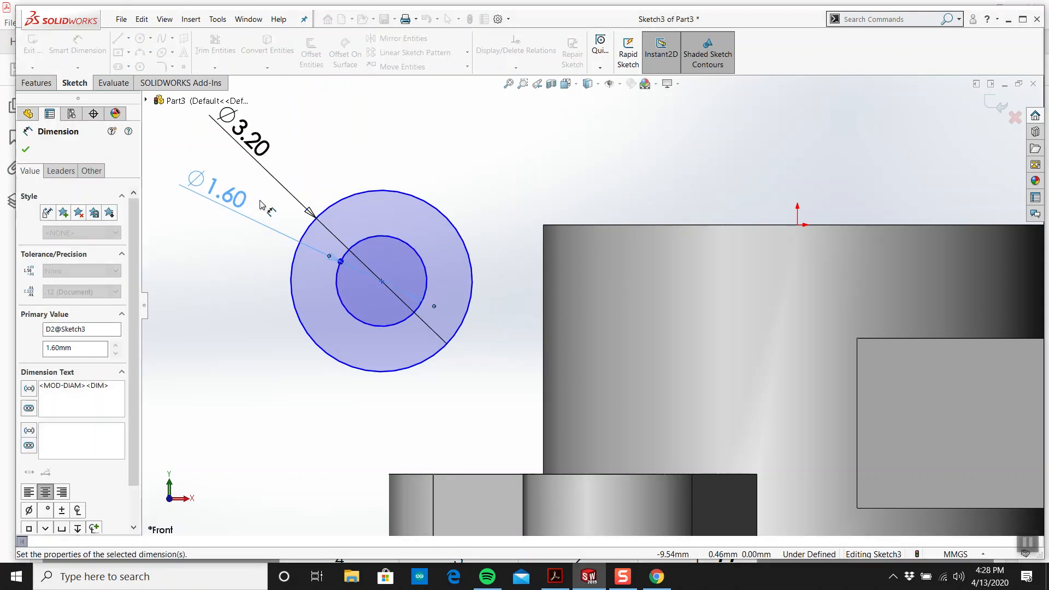
key(Escape)
Step: Make the outer circle tangent to the cylinder's top edge
click(438, 211)
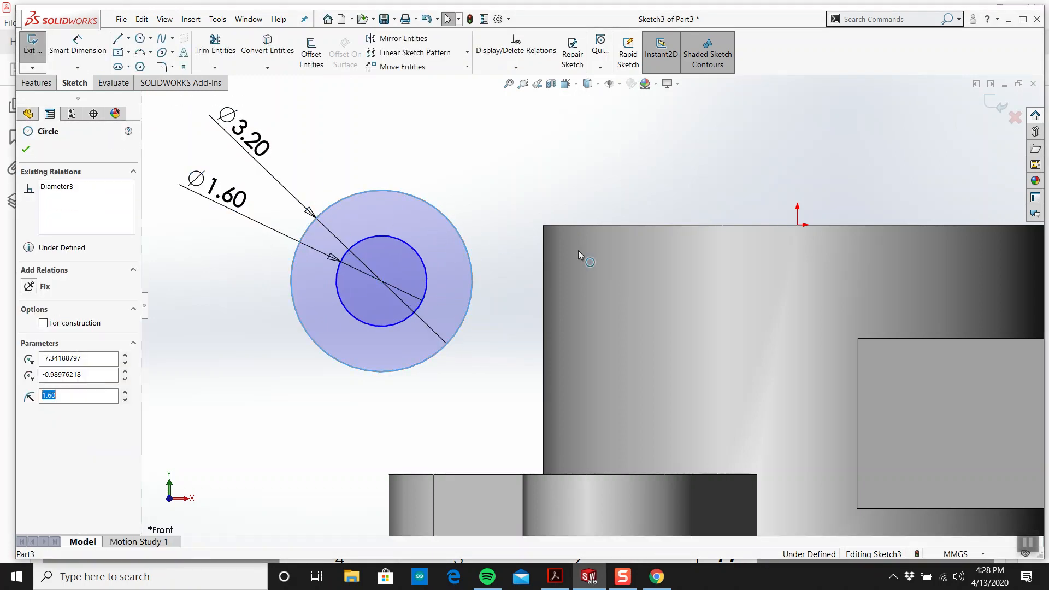
ctrl+click(596, 225)
click(46, 341)
key(Escape)
Step: Try to convert the cylinder's side face into sketch entities
scroll(411, 299, up, 2)
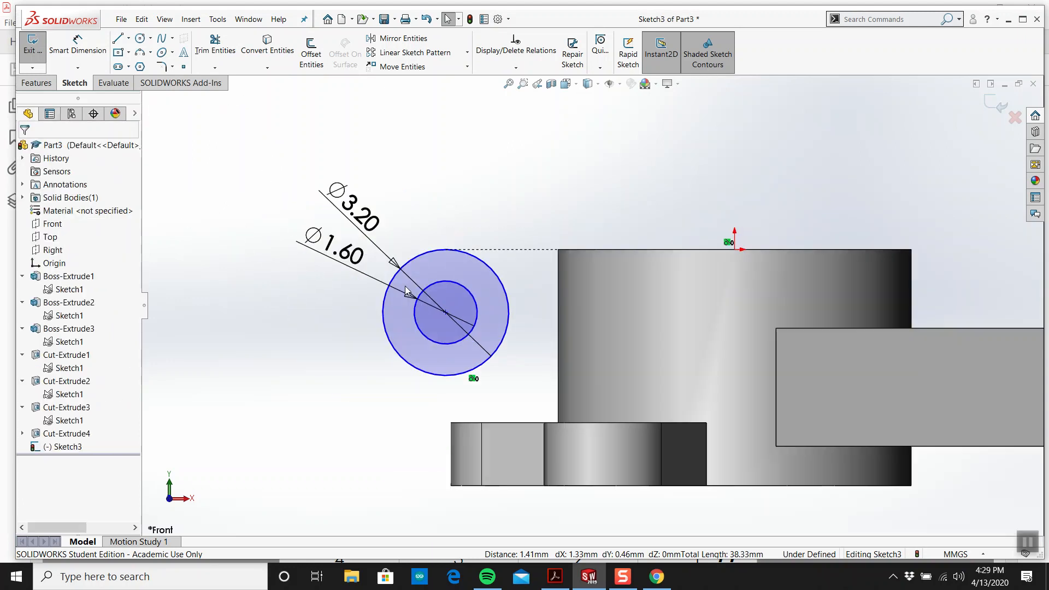
click(594, 298)
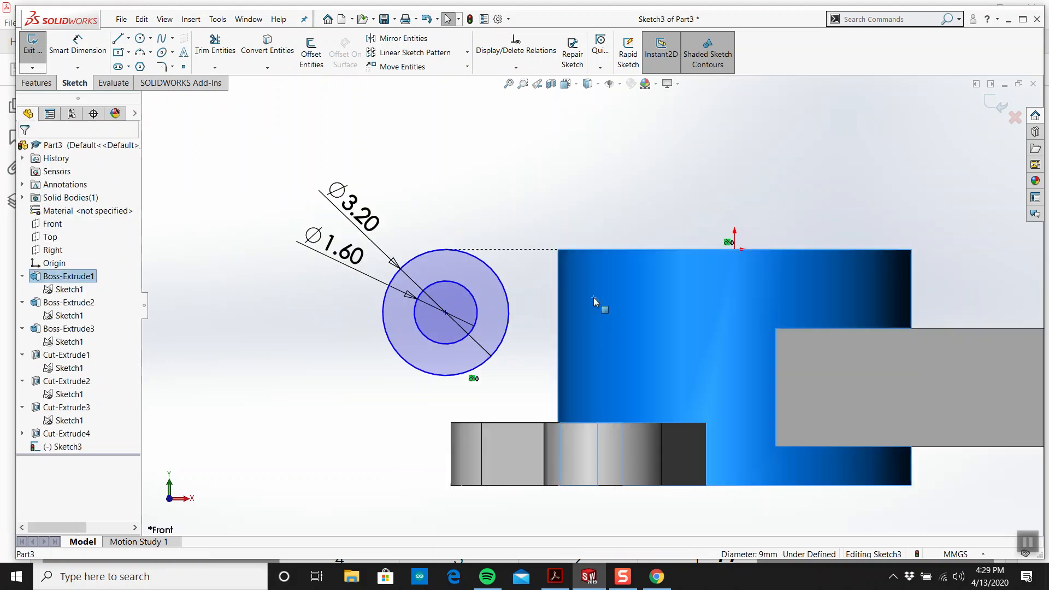
click(278, 57)
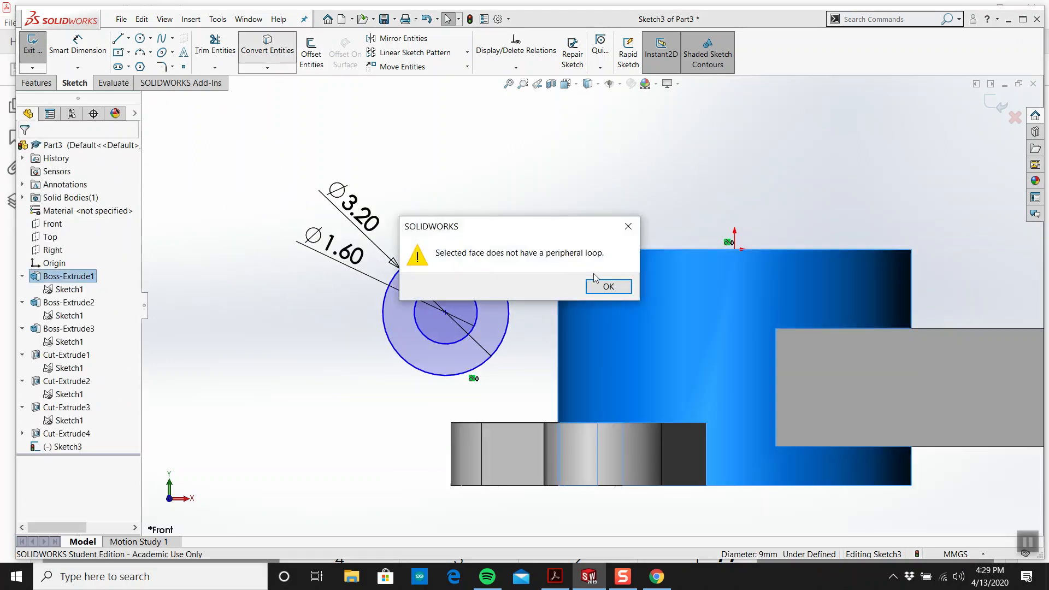
click(608, 287)
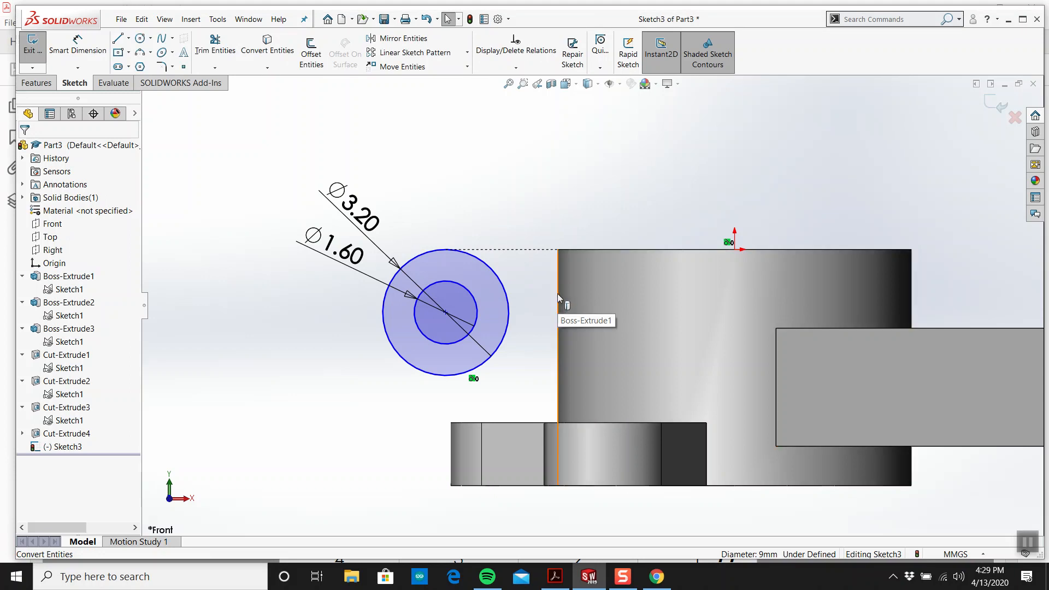
Step: In the Front view, draw three connected lines from the outer circle's lowest point into the cylinder, 3.20 mm up, and back to the circle's top
middle_drag(557, 294, 563, 416)
scroll(569, 382, up, 3)
key(space)
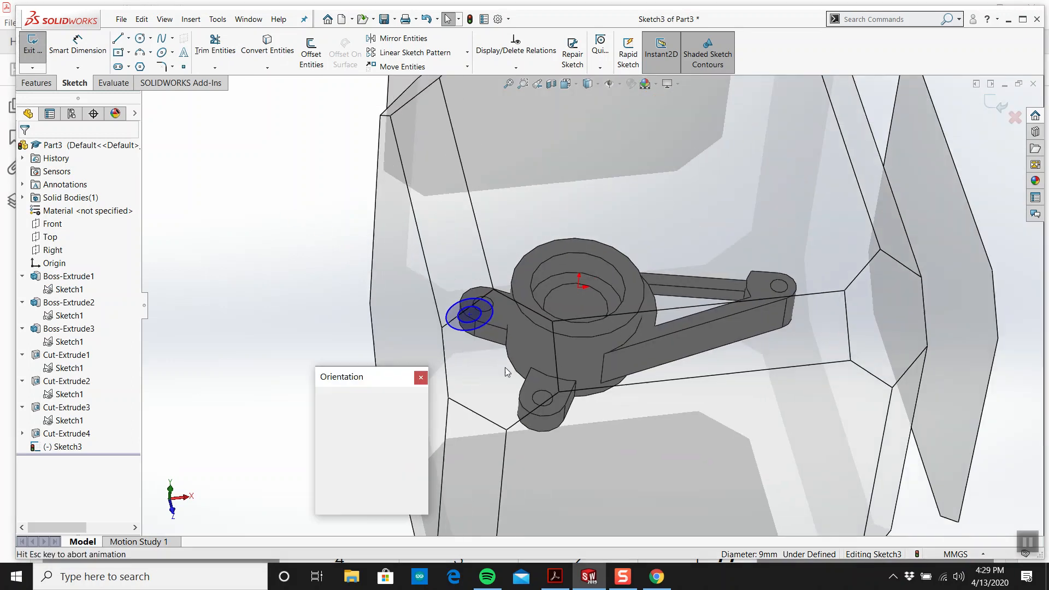
click(421, 444)
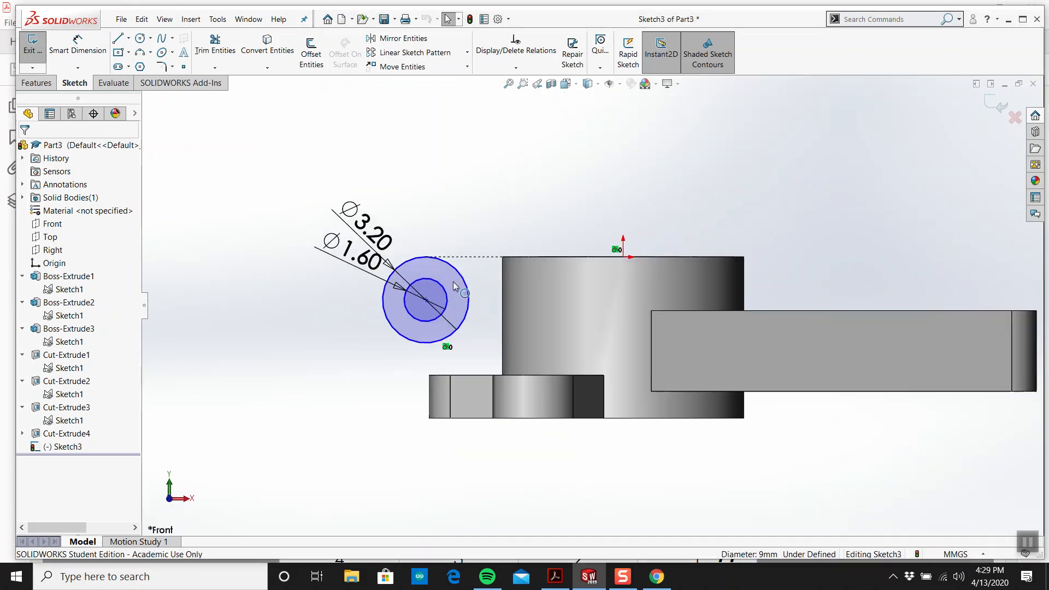
scroll(460, 274, down, 2)
click(104, 40)
click(116, 37)
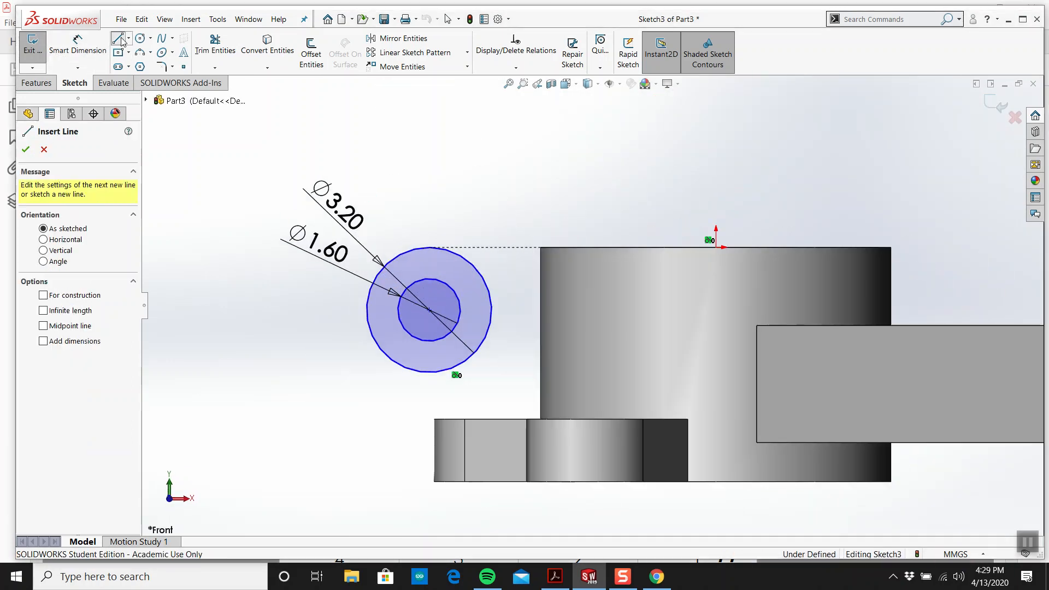
click(429, 372)
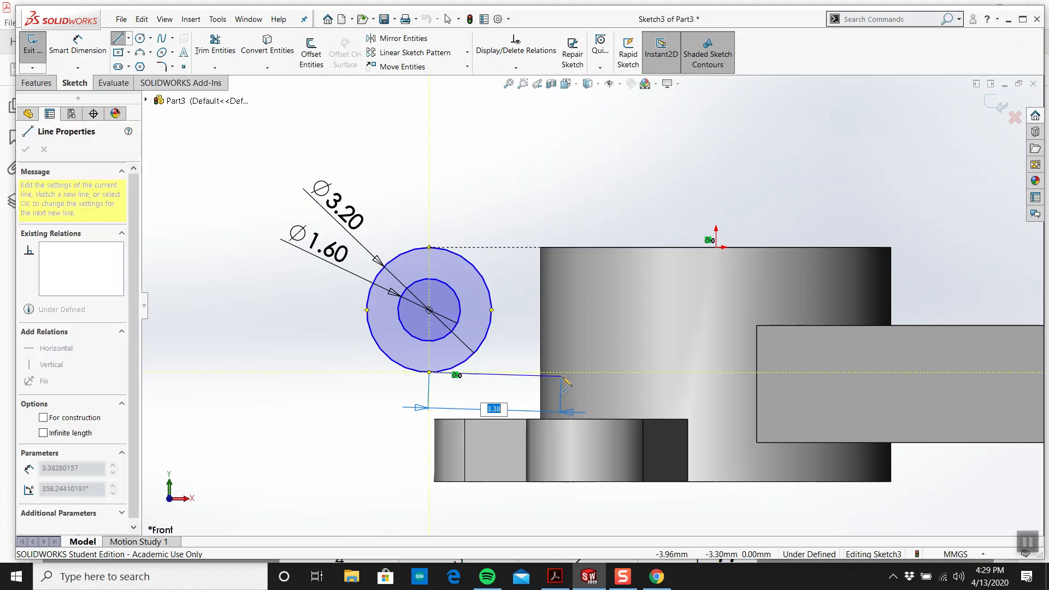
click(565, 372)
click(565, 248)
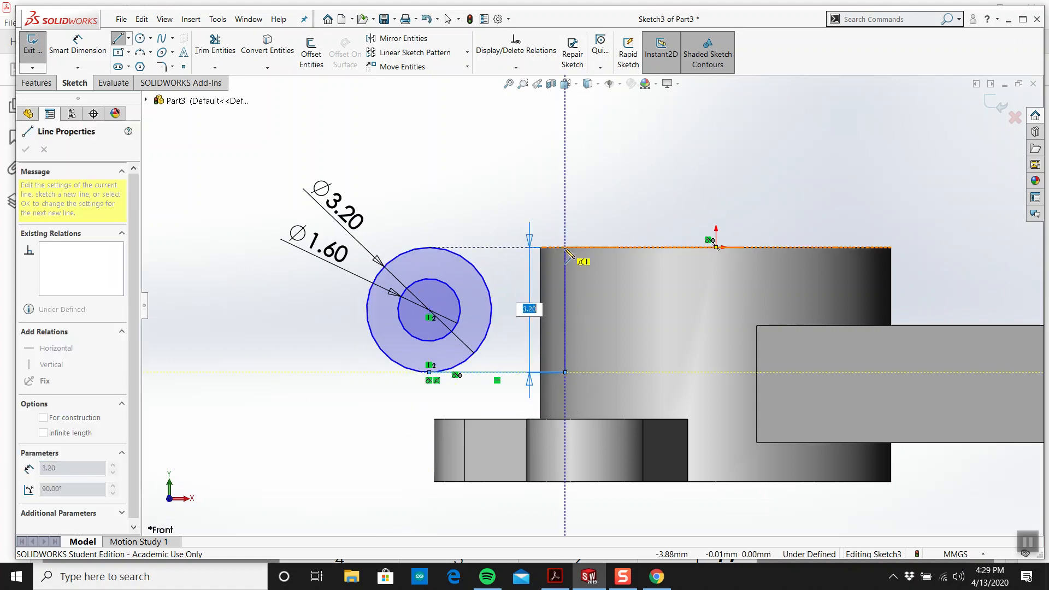
click(429, 247)
key(Escape)
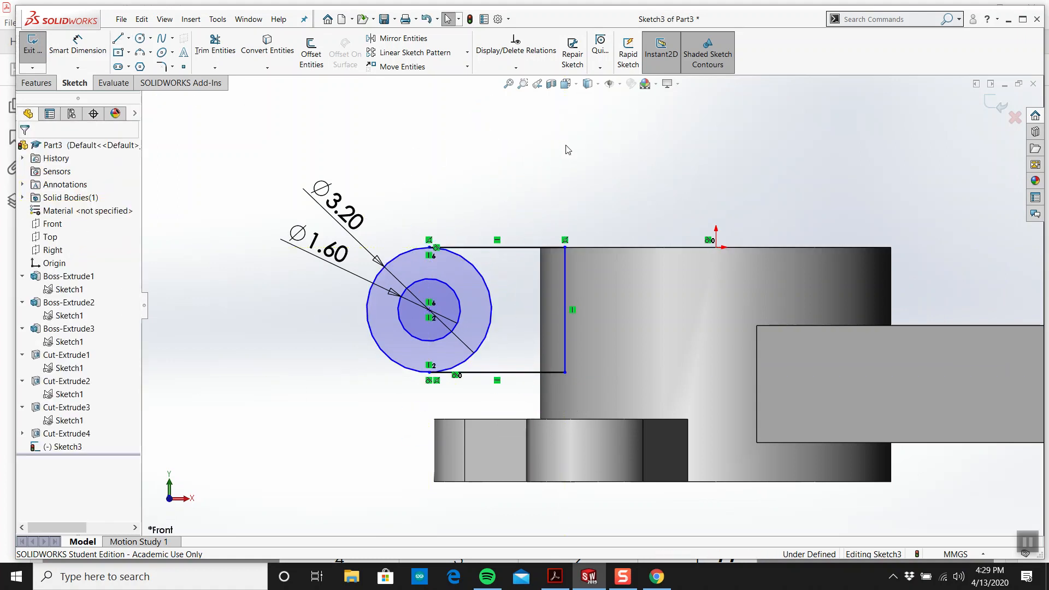
Step: Display the model with hidden lines visible and check the lug profile's vertical line against the cylinder's inner bore
click(588, 83)
click(589, 145)
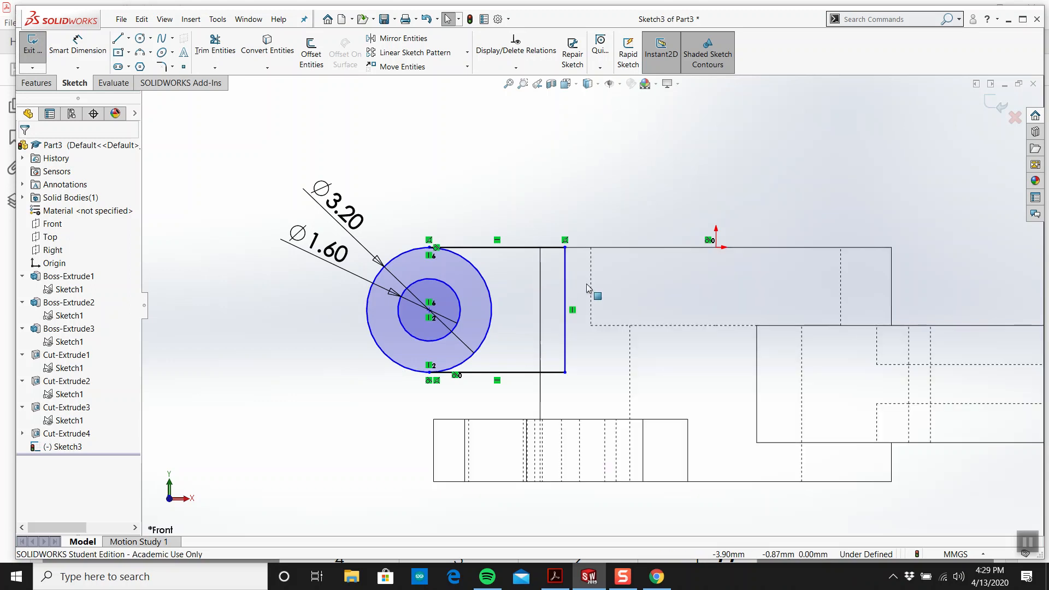
mouse_move(566, 290)
mouse_down()
mouse_move(590, 288)
mouse_move(565, 287)
mouse_up()
click(529, 205)
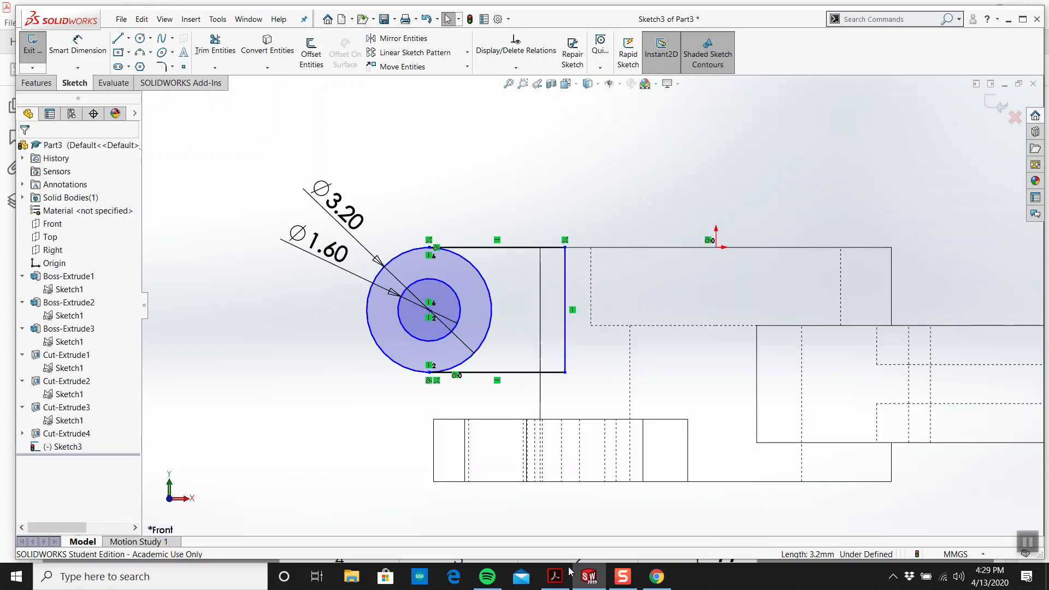
Step: Check the lug's offset in the PDF drawing and dimension the circle centre 6.5 mm horizontally from the origin
click(556, 576)
scroll(454, 407, up, 3)
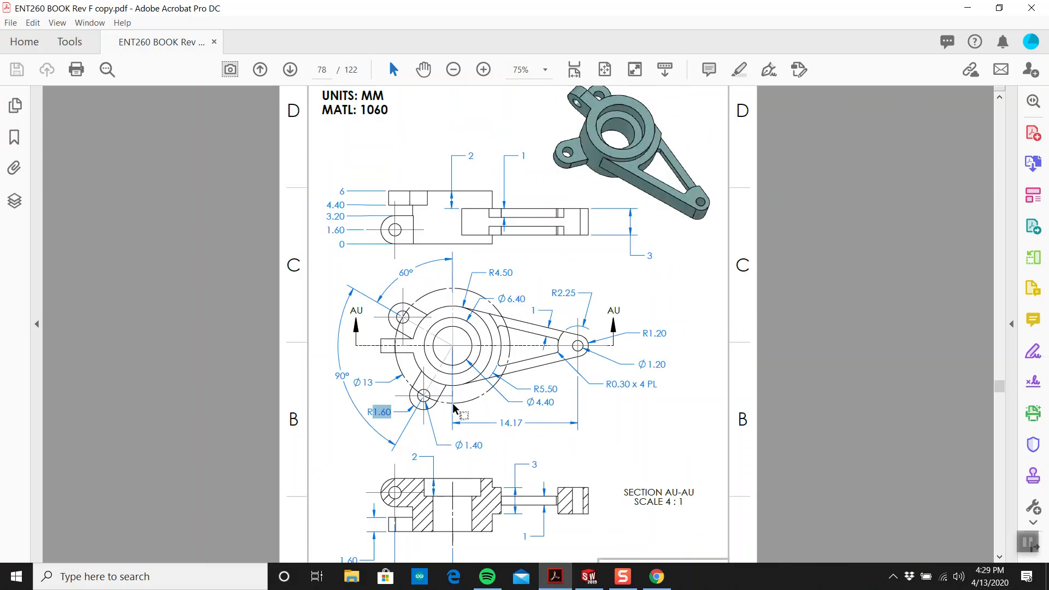
scroll(395, 305, down, 2)
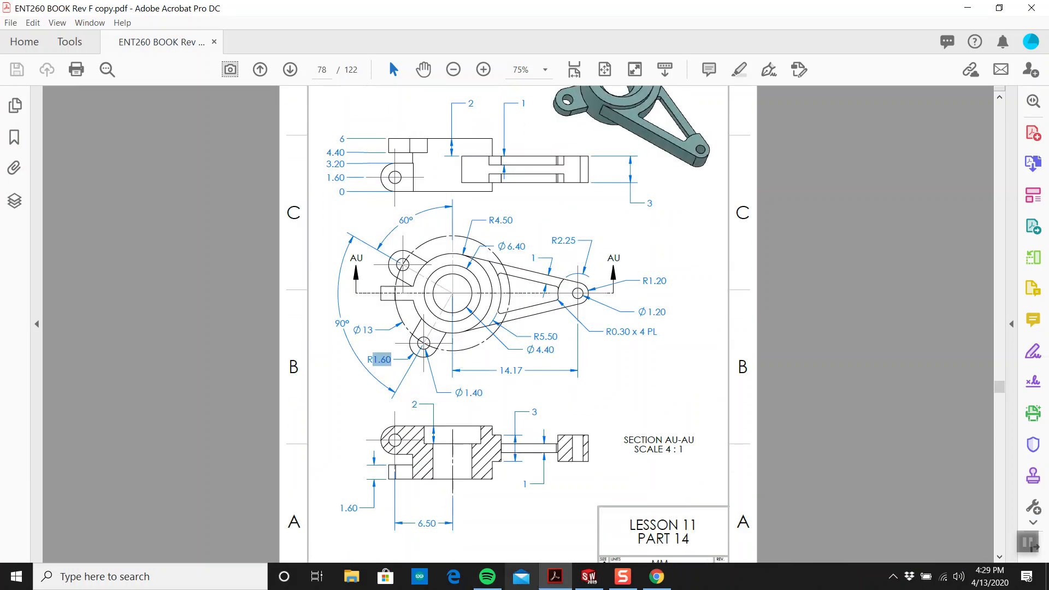
click(589, 577)
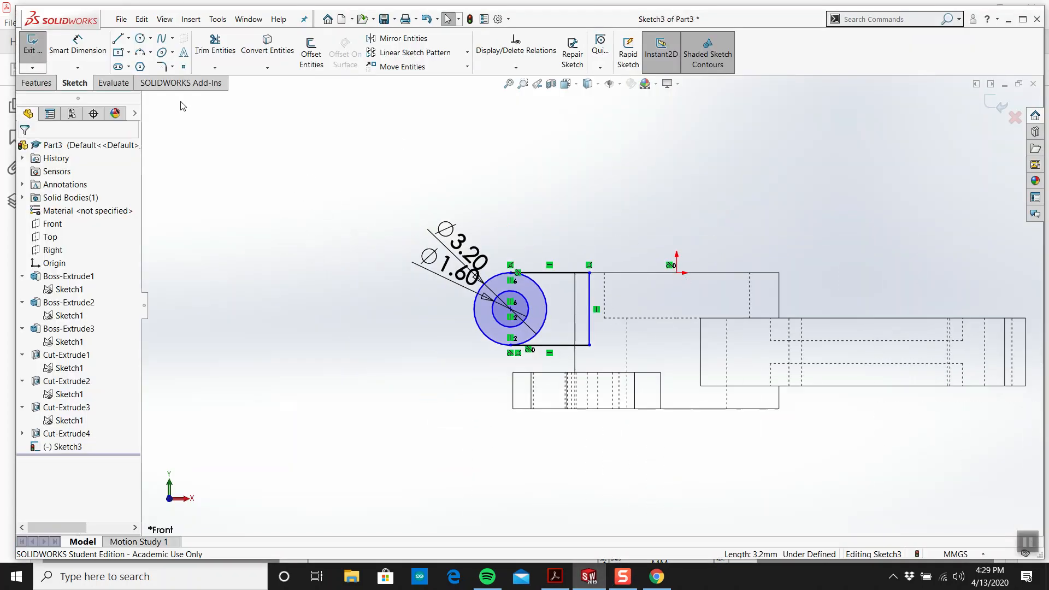
click(77, 44)
click(545, 298)
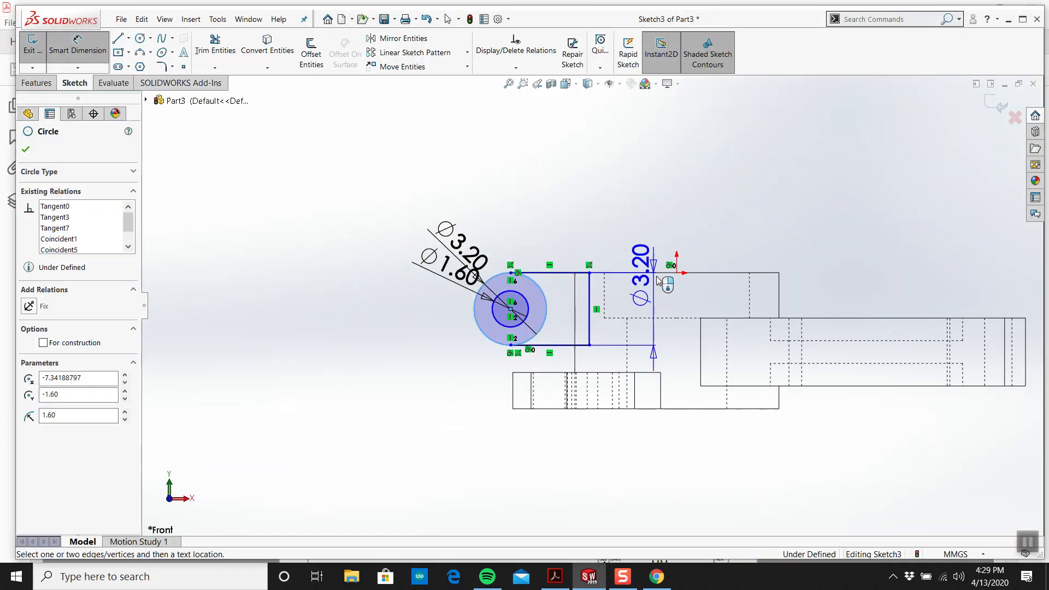
click(676, 272)
click(595, 186)
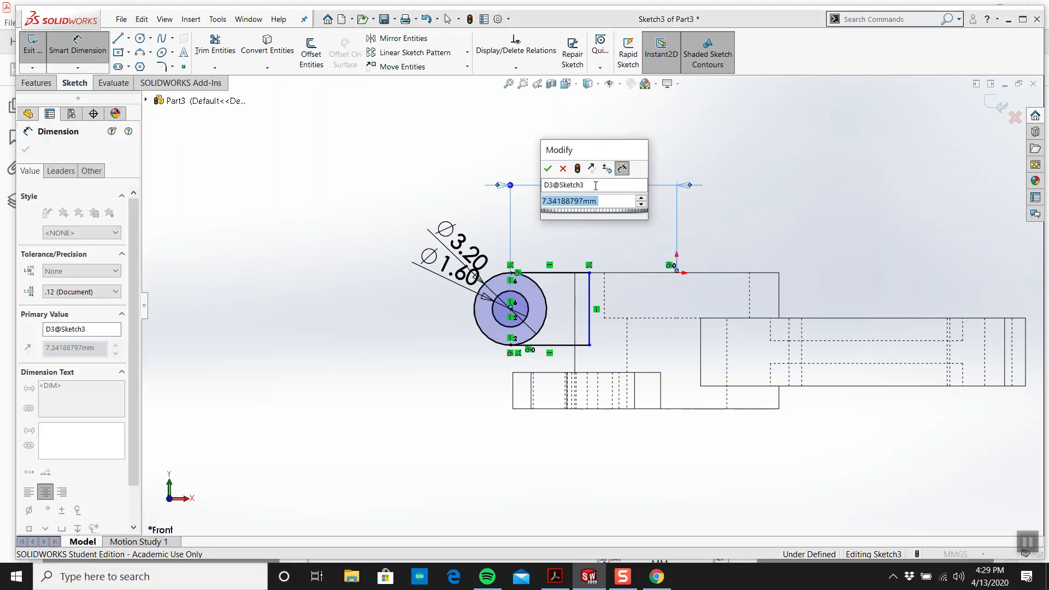
text(6.5)
key(Return)
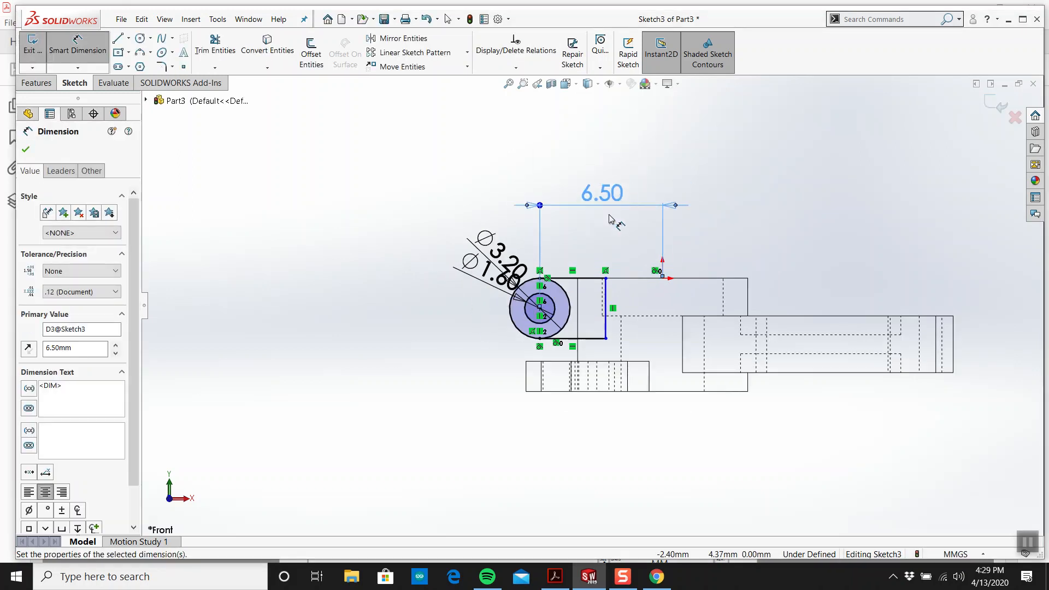
Step: Move the lug profile's vertical end line closer to the cylinder's outer wall and exit the sketch
scroll(611, 218, down, 6)
key(Escape)
drag(699, 352, 644, 355)
scroll(639, 328, up, 5)
key(Escape)
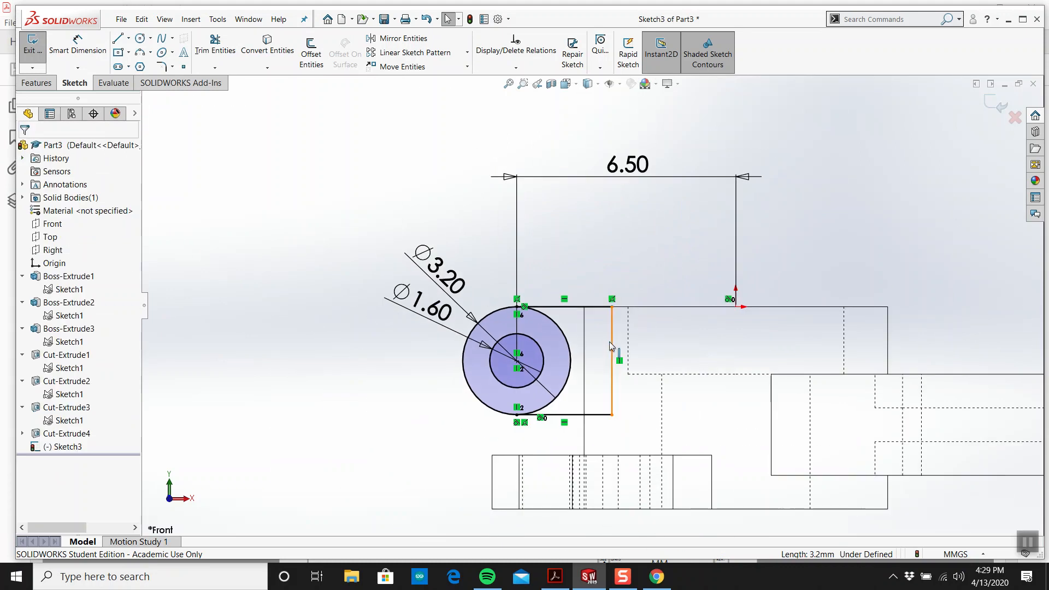
click(1002, 104)
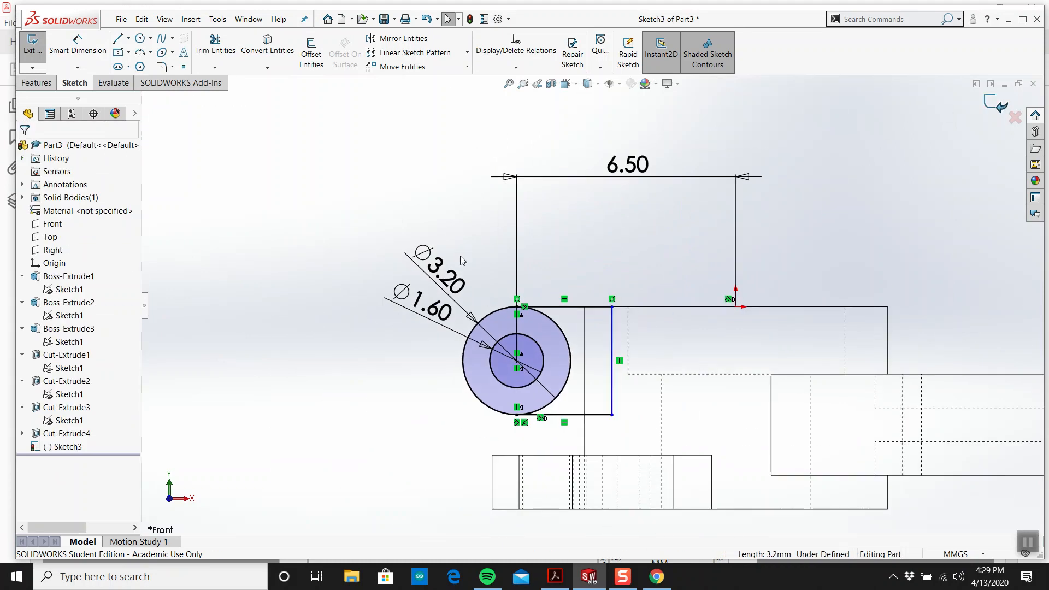
Step: Restore the shaded display with edges and view the lug sketch at an angle from above
middle_drag(499, 245, 539, 314)
scroll(547, 306, up, 5)
click(590, 85)
click(589, 99)
mouse_move(618, 275)
middle_down()
mouse_move(592, 287)
mouse_move(614, 267)
middle_up()
scroll(574, 328, down, 5)
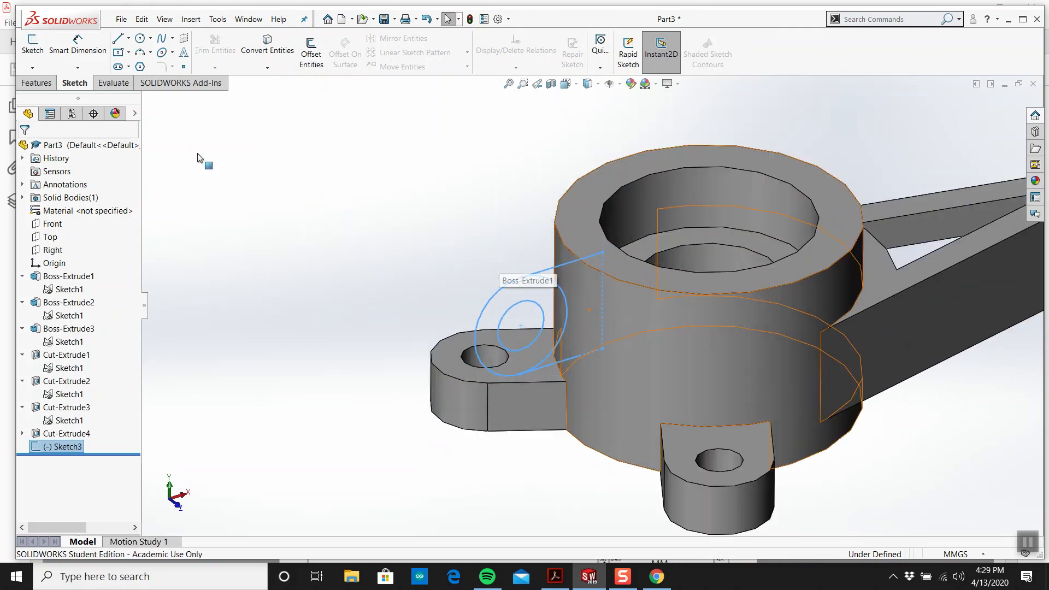
Step: Set up a Mid Plane boss extrusion of the lug's two regions around the hole and check the lug thickness in the PDF drawing
click(37, 83)
click(39, 51)
click(566, 320)
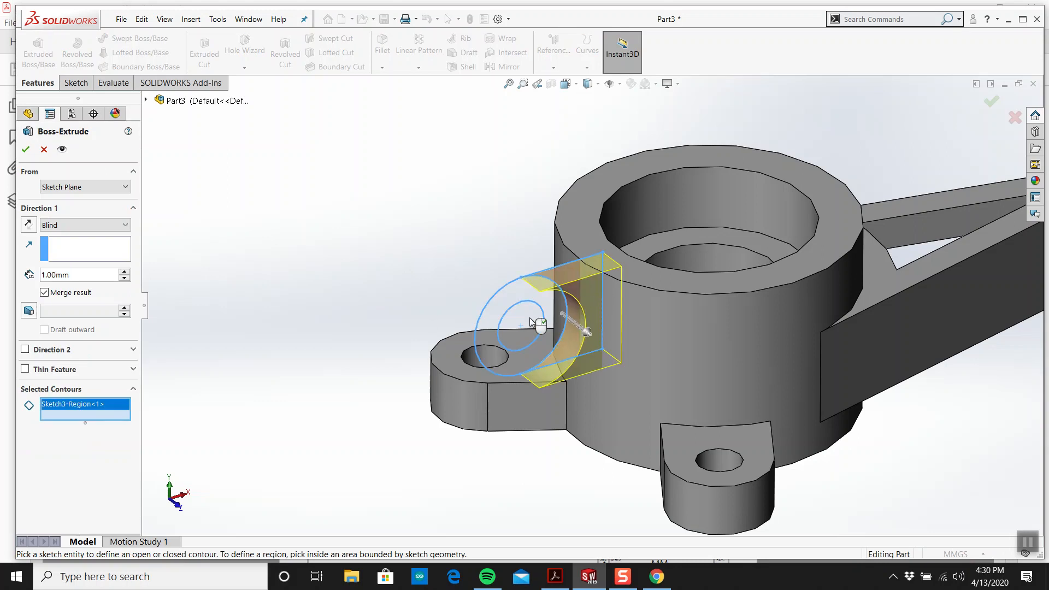
click(552, 305)
click(60, 224)
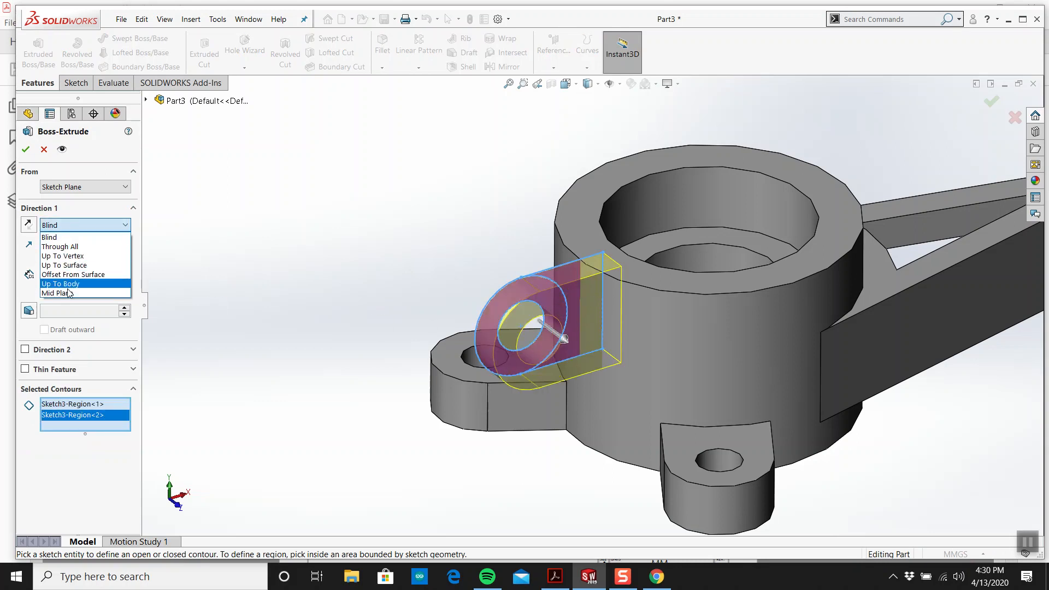
click(61, 293)
click(555, 578)
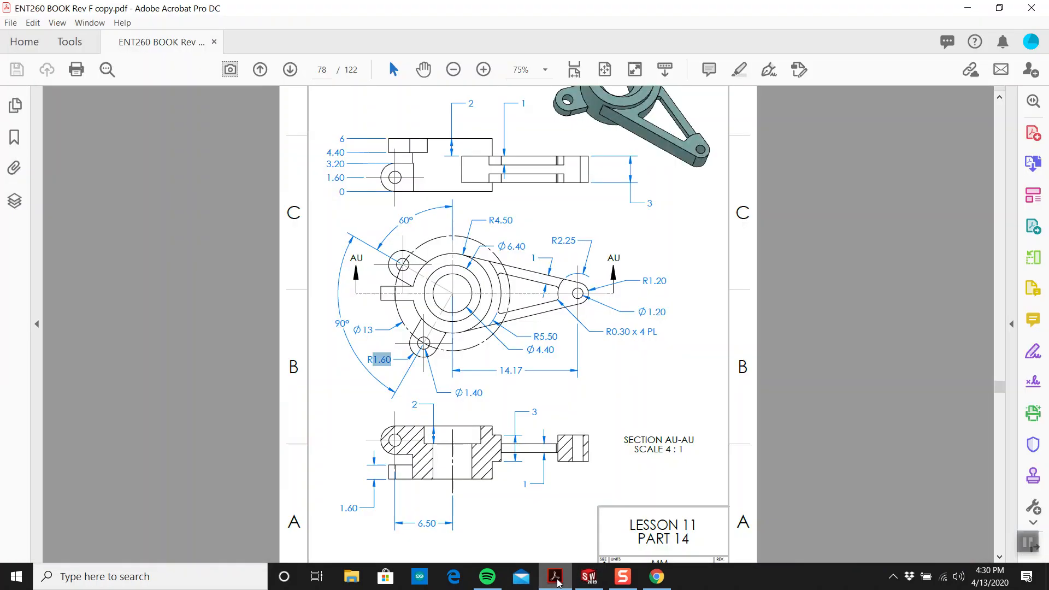
scroll(515, 439, up, 2)
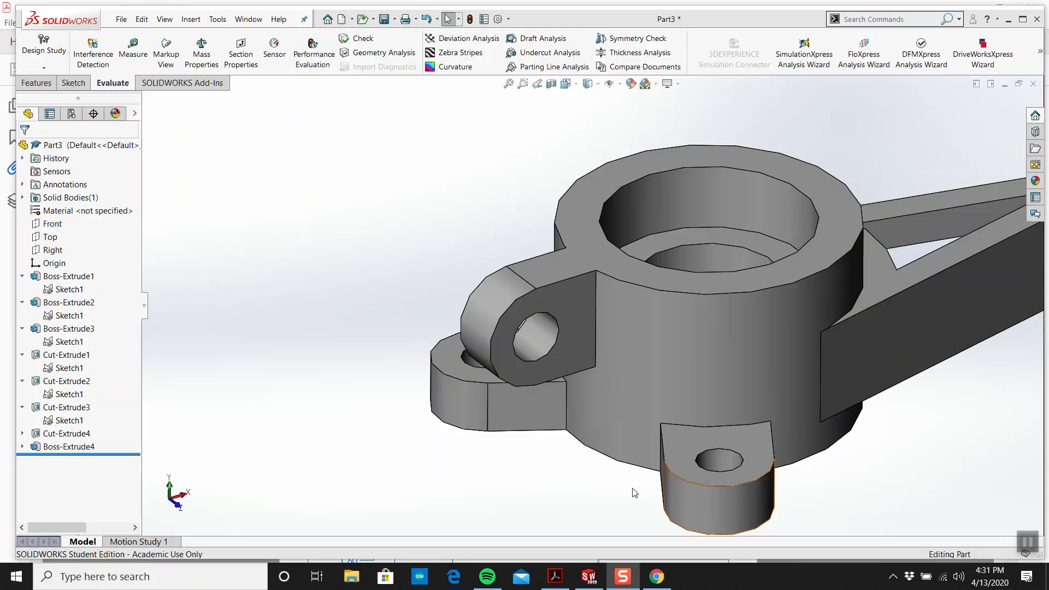
Step: Inspect the extruded lug from several angles and compare the model with the PDF drawing for missing features
scroll(488, 323, up, 6)
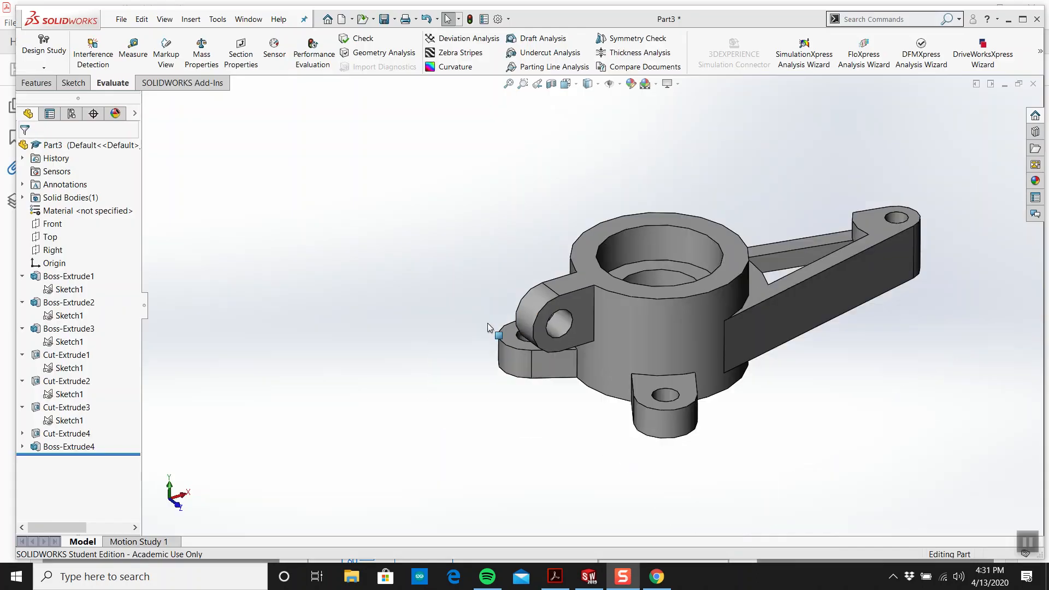
middle_drag(665, 299, 628, 296)
scroll(629, 296, down, 2)
mouse_move(202, 403)
middle_down()
mouse_move(475, 300)
mouse_move(537, 448)
mouse_move(502, 457)
mouse_move(532, 468)
mouse_move(548, 297)
mouse_move(566, 359)
middle_up()
click(555, 576)
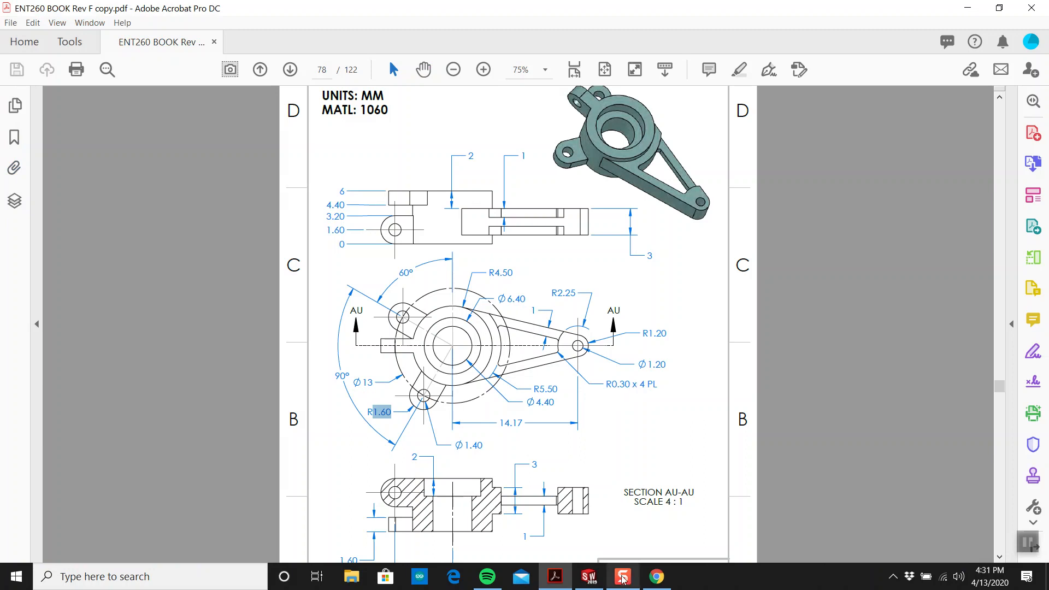
click(589, 576)
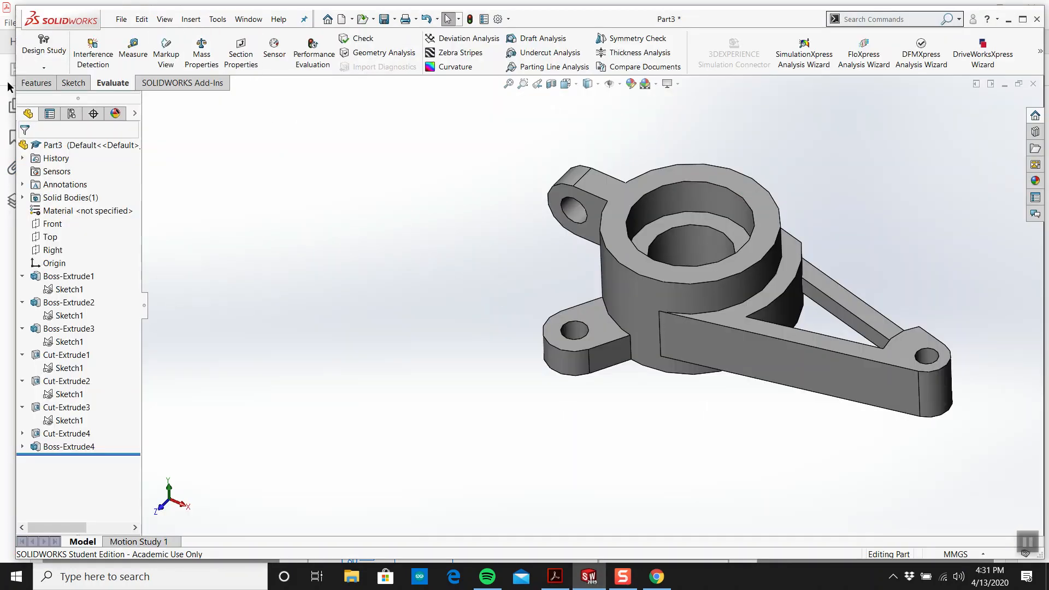
Step: Fillet the four inner corner edges of the arm's triangular opening with a 0.3 mm radius
click(30, 83)
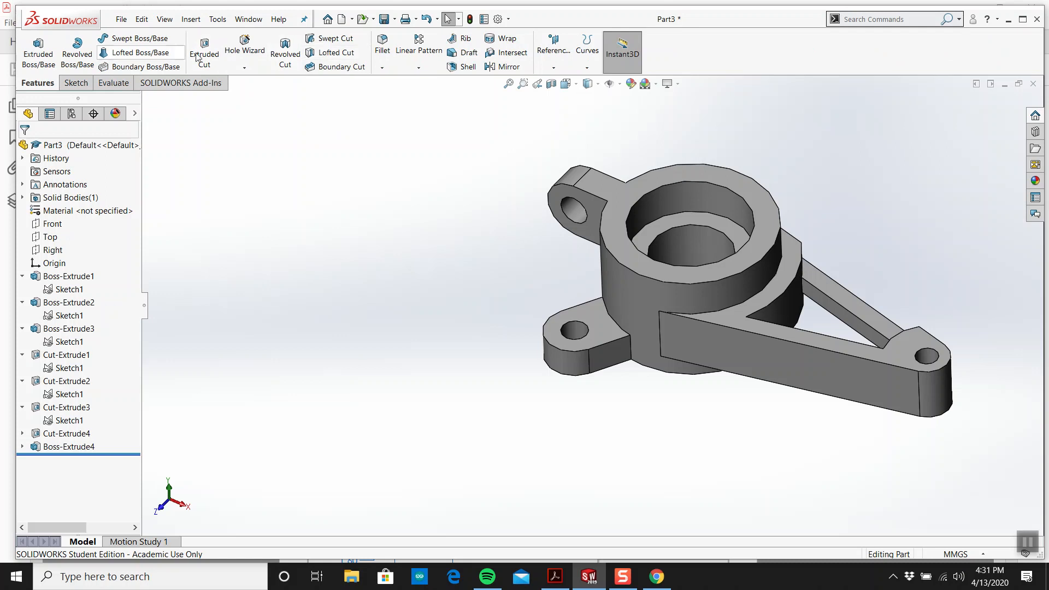
click(383, 47)
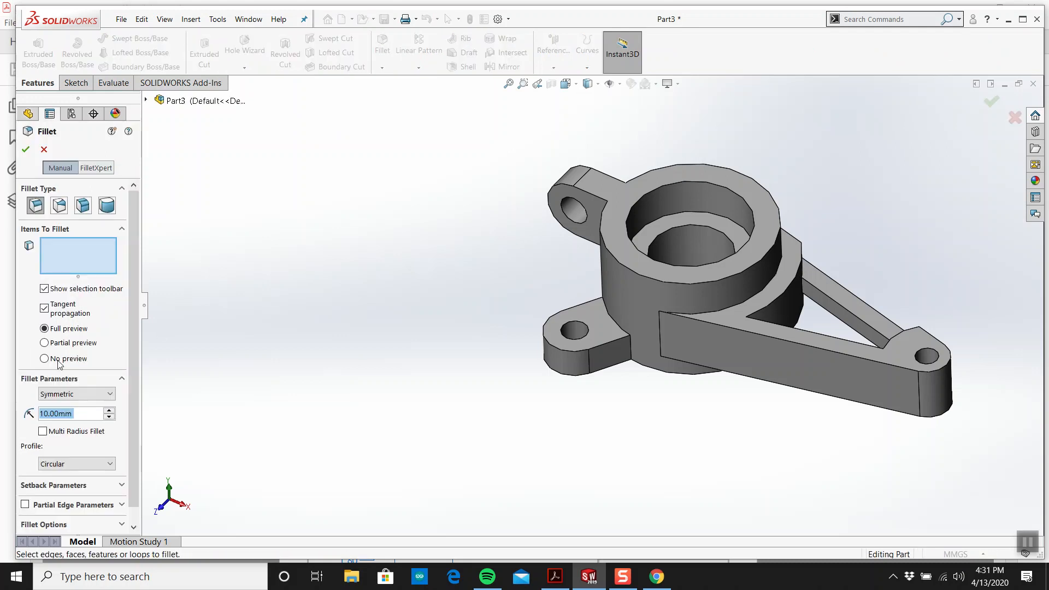
text(.3)
key(Return)
middle_drag(736, 295, 789, 207)
scroll(684, 328, down, 3)
click(681, 350)
click(792, 310)
click(813, 189)
scroll(788, 206, down, 3)
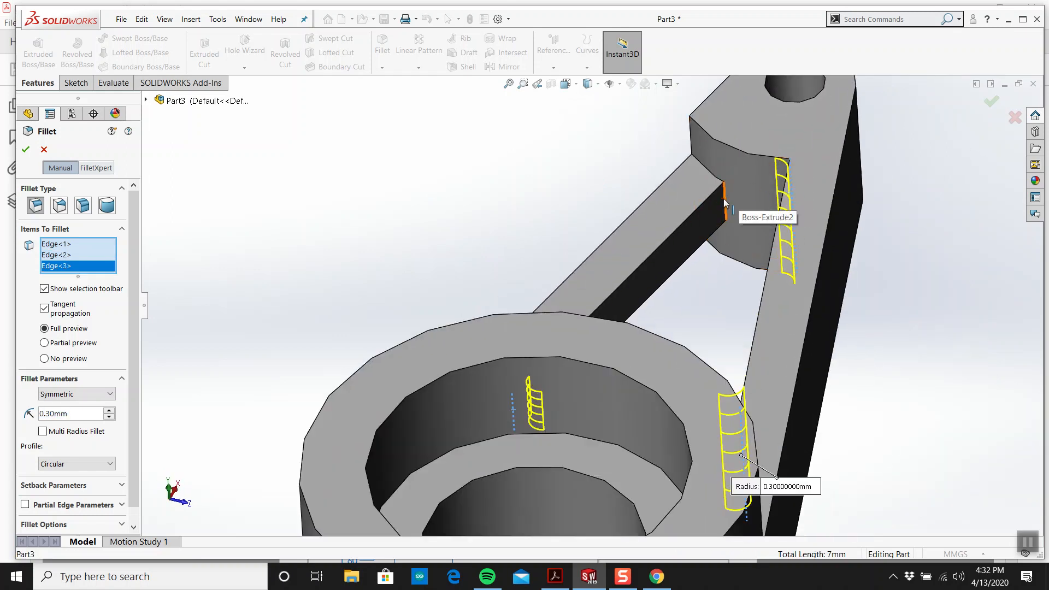
click(730, 205)
click(993, 105)
Step: Examine the filleted part from above and at an angle, and compare it with the PDF drawing
scroll(831, 189, up, 5)
middle_drag(817, 193, 789, 345)
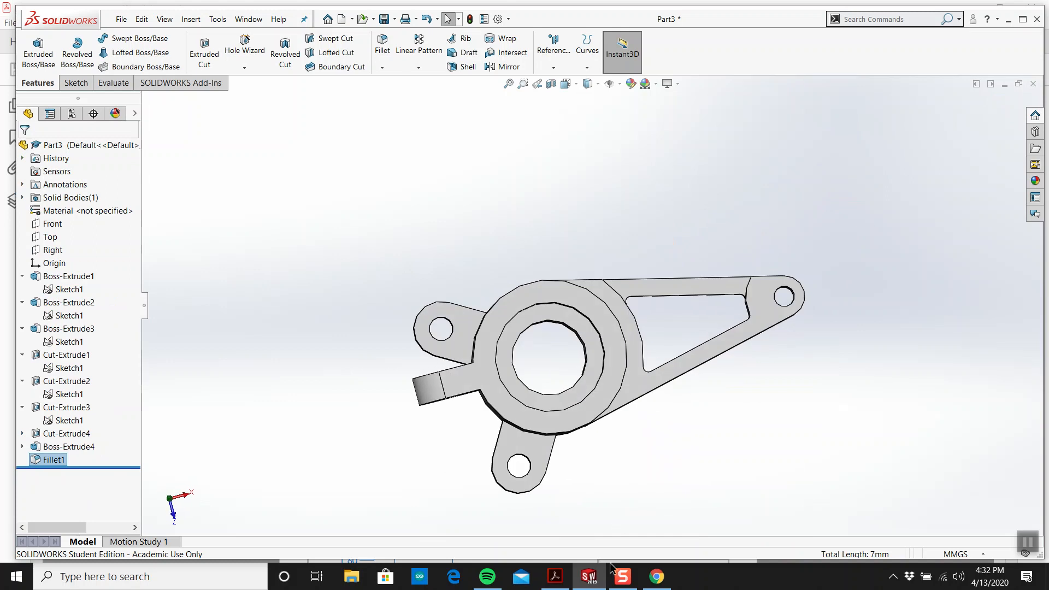
mouse_move(586, 580)
mouse_move(677, 356)
middle_down()
mouse_move(750, 219)
mouse_move(657, 332)
middle_up()
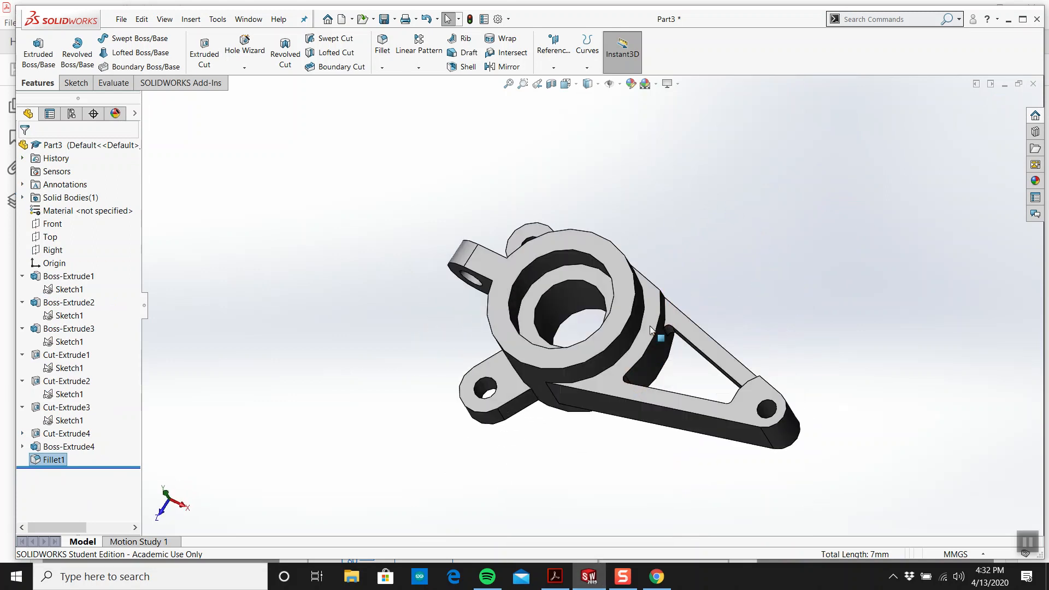
click(554, 579)
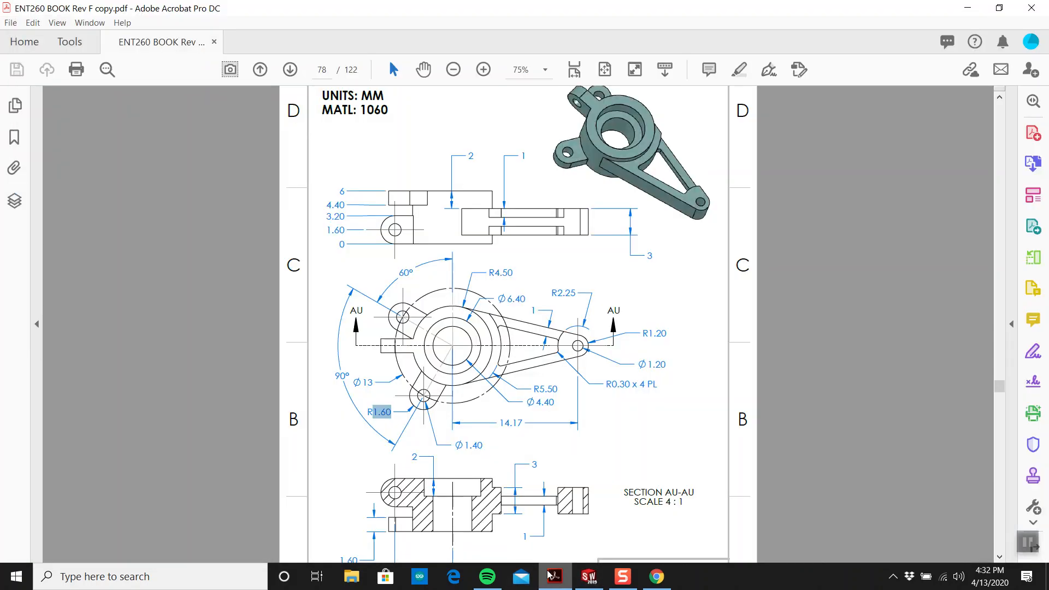
click(589, 577)
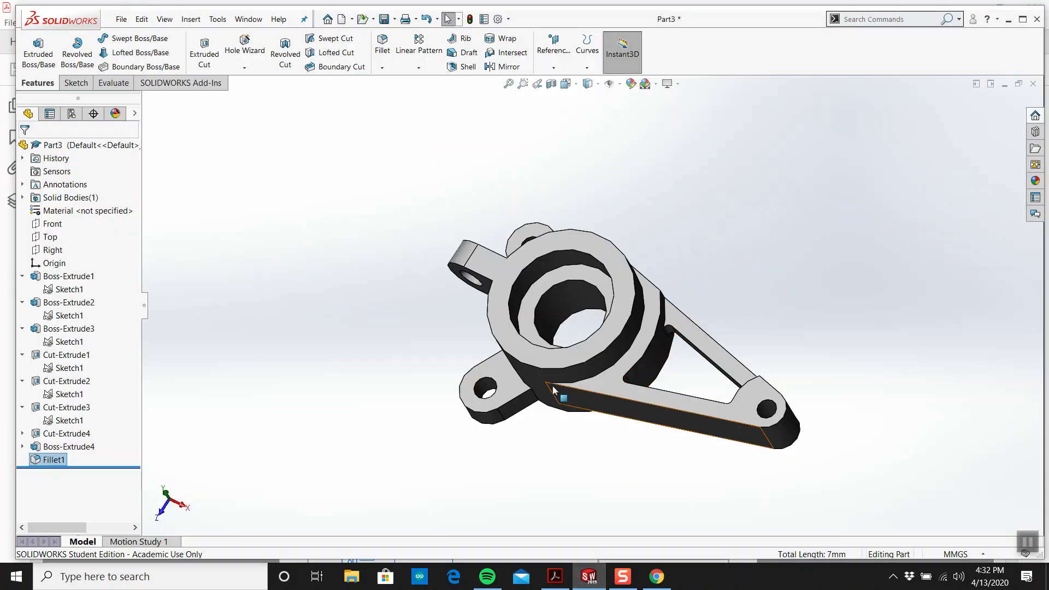
Step: Assign 1060 Alloy as the part's material and evaluate the part's mass properties
right_click(81, 212)
click(116, 315)
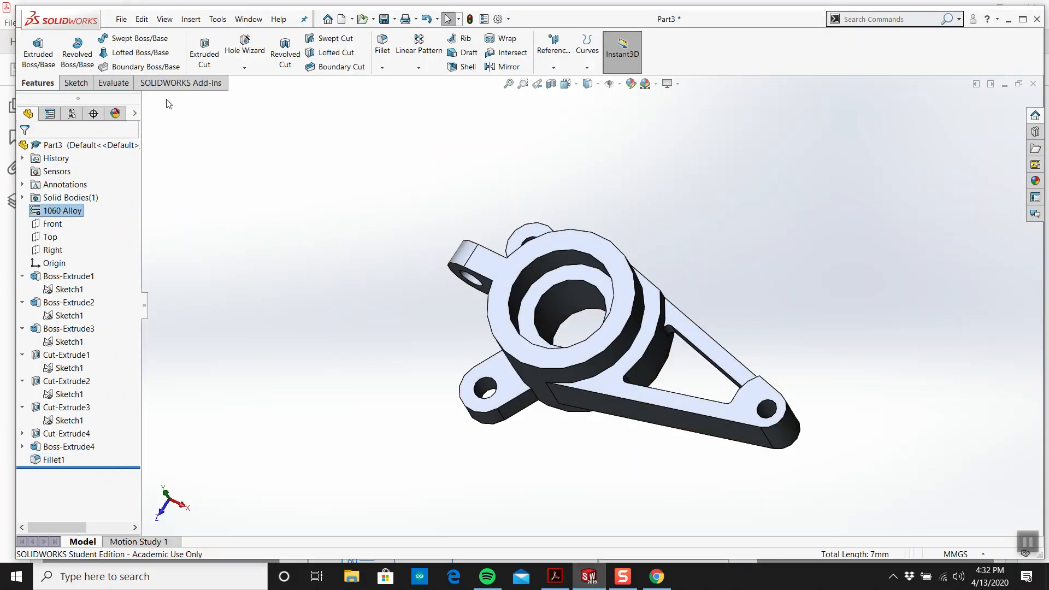
click(117, 83)
click(200, 52)
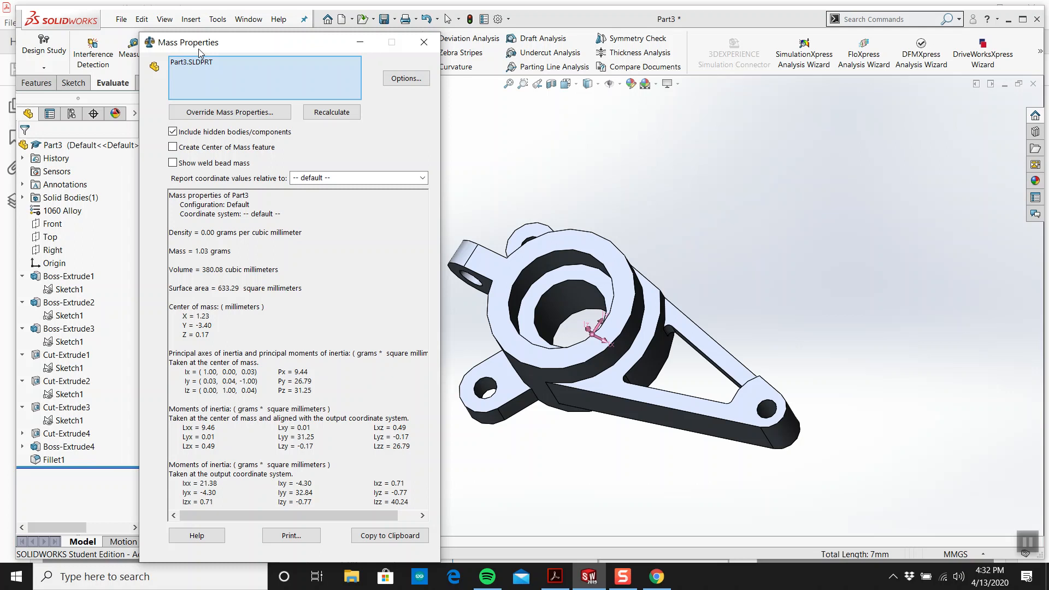
key(Escape)
middle_drag(584, 276, 574, 231)
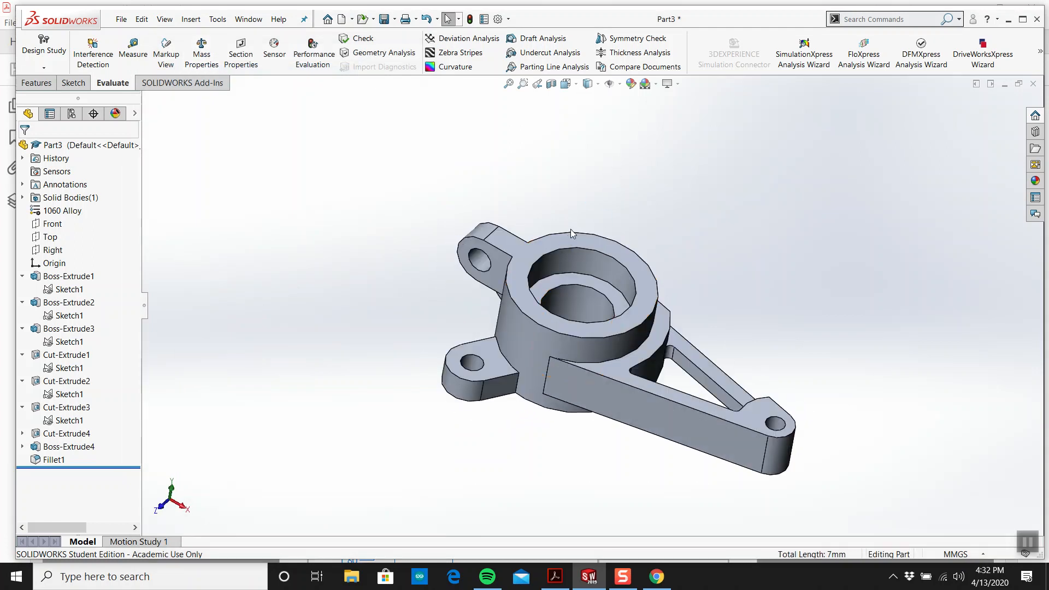
Step: Switch to the PDF in Adobe Acrobat, review the Part 14 drawing, and look through the Part 15 and Part 16 drawings
click(568, 578)
scroll(518, 307, down, 3)
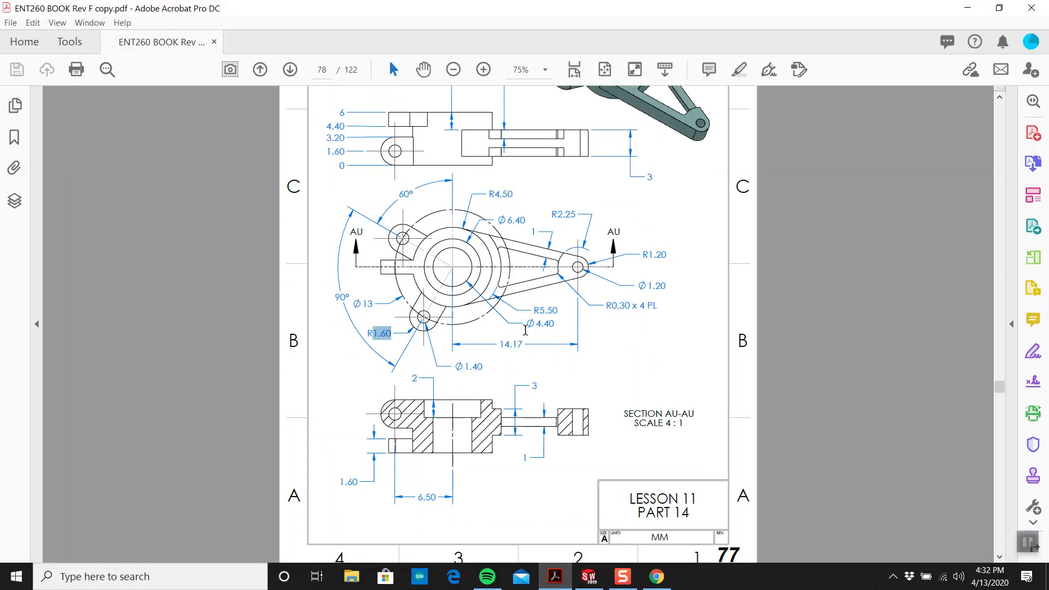
scroll(518, 308, down, 9)
scroll(518, 308, up, 12)
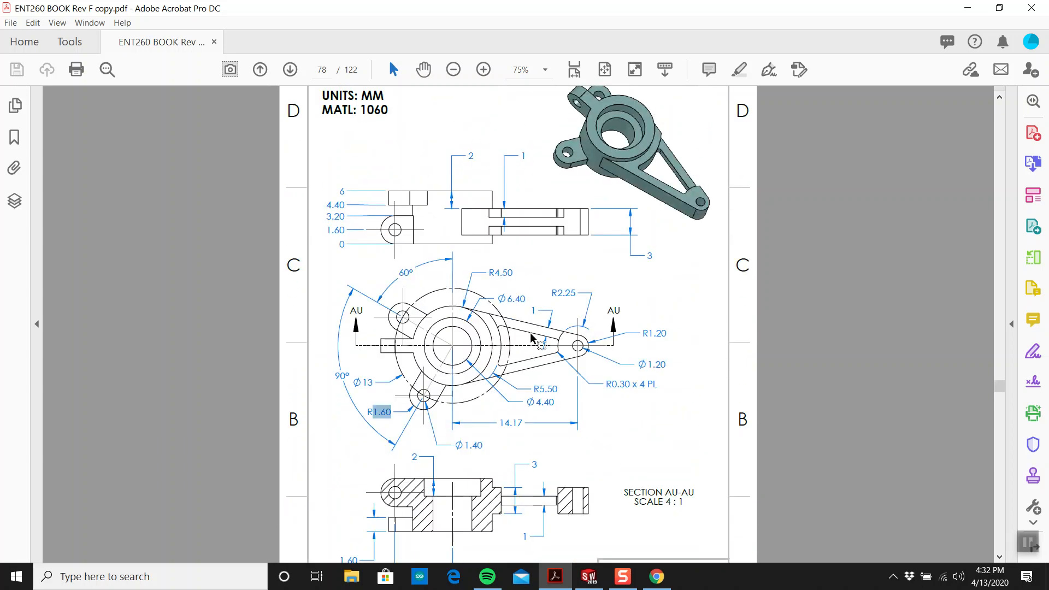
scroll(533, 338, down, 20)
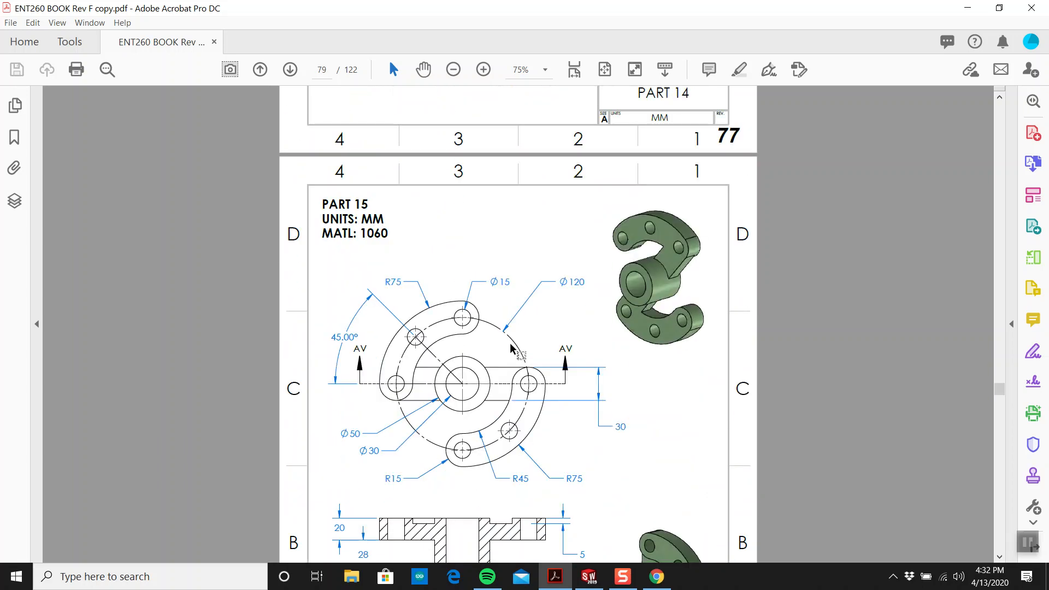
scroll(512, 350, down, 5)
scroll(497, 331, down, 11)
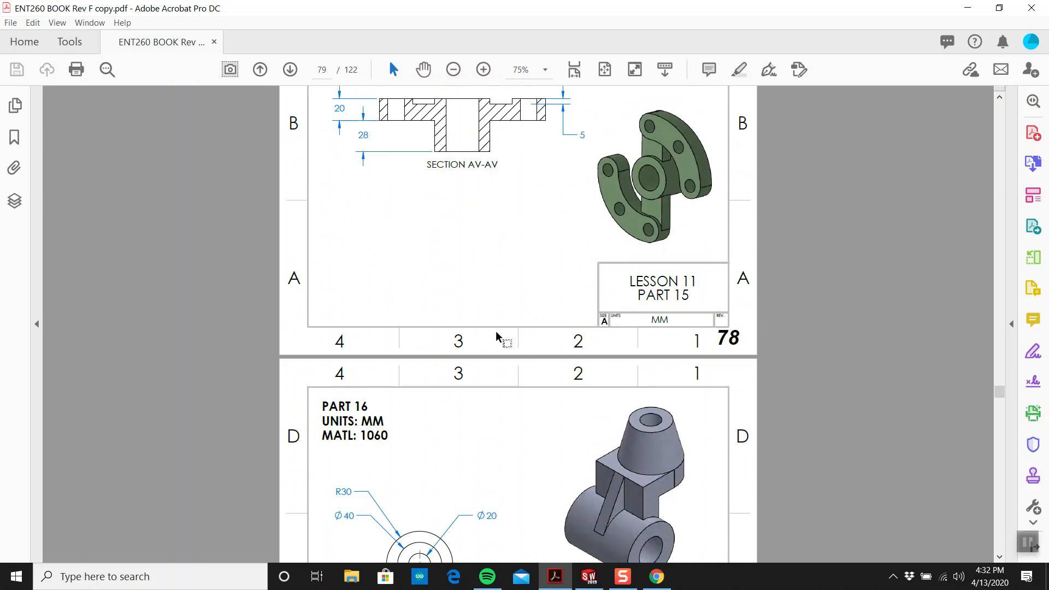
scroll(492, 330, up, 12)
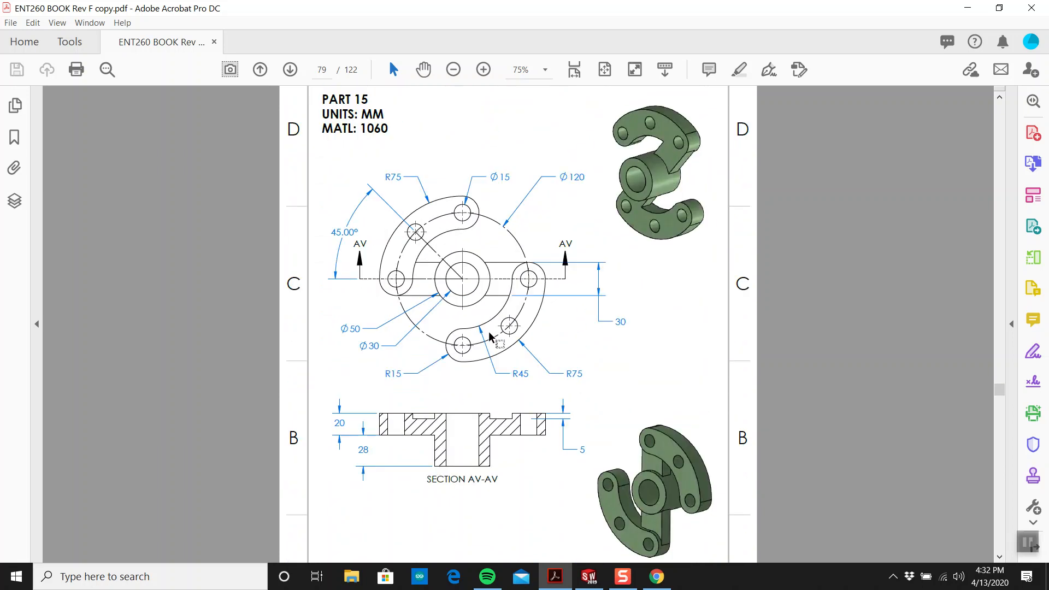